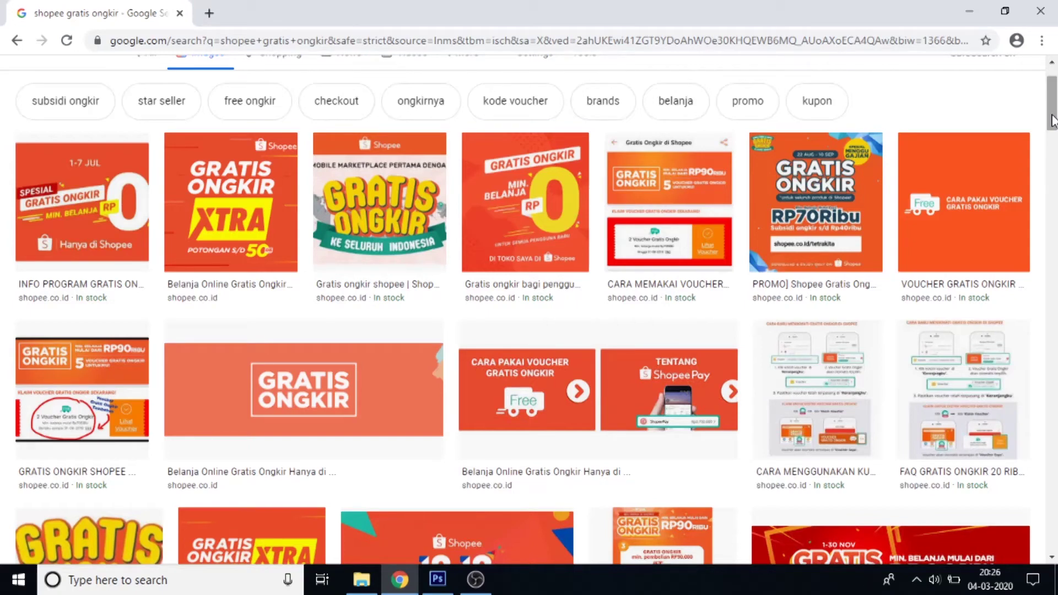
Preview the Shopee 'Gratis Ongkir Xtra' banner from the 'shopee gratis ongkir' image results
{"action": "left_click", "coordinate": [229, 202]}
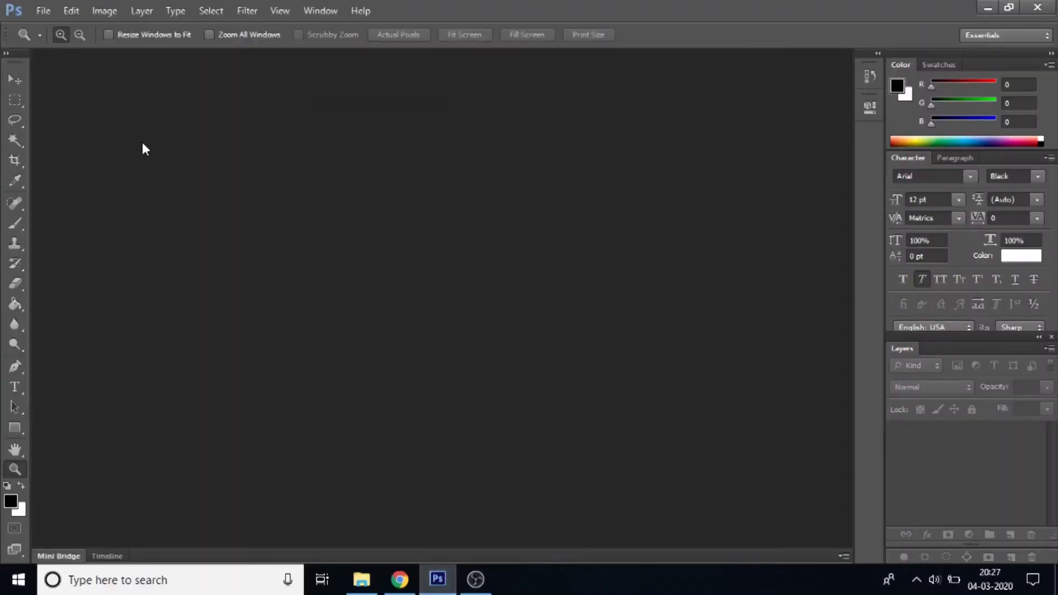
Create a new white 15 × 15 cm document at 300 pixels/inch
{"action": "left_click", "coordinate": [47, 9]}
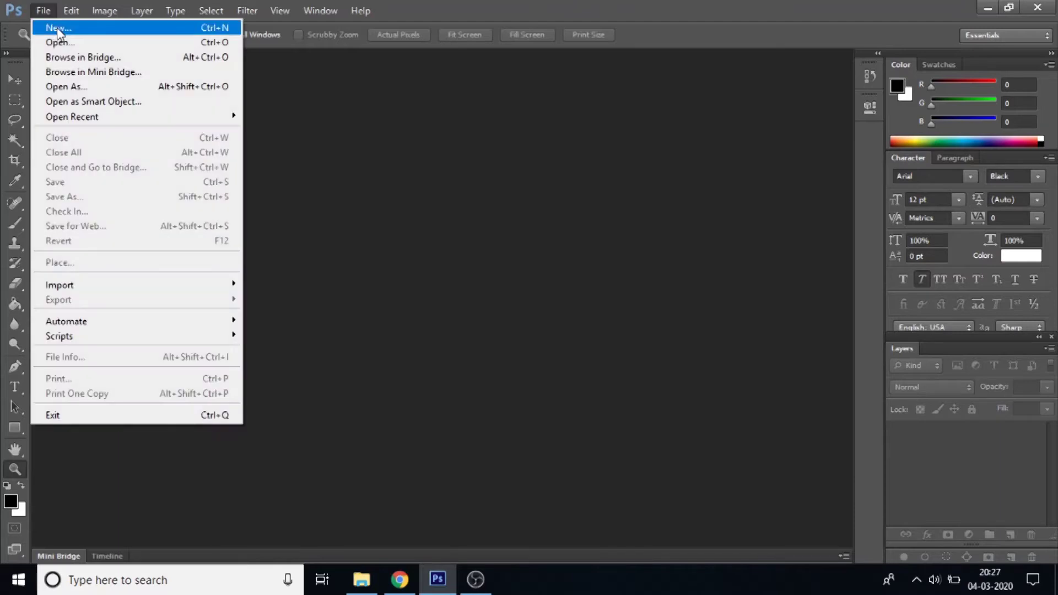
{"action": "left_click", "coordinate": [55, 28]}
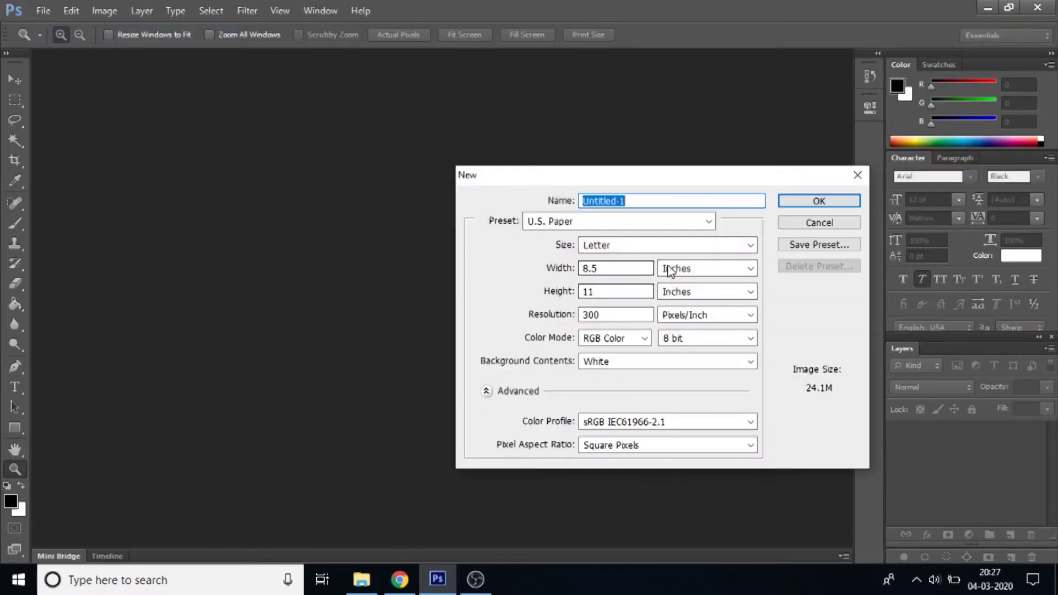
{"action": "left_click_drag", "start_coordinate": [689, 184], "coordinate": [524, 179]}
{"action": "left_click", "coordinate": [551, 269]}
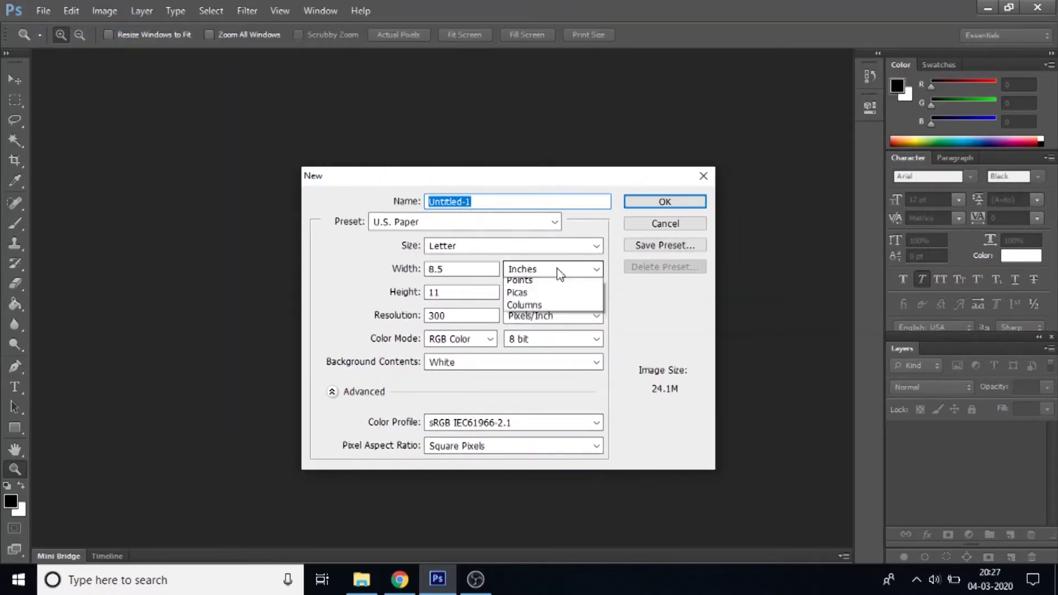
{"action": "left_click", "coordinate": [539, 310]}
{"action": "left_click", "coordinate": [399, 269]}
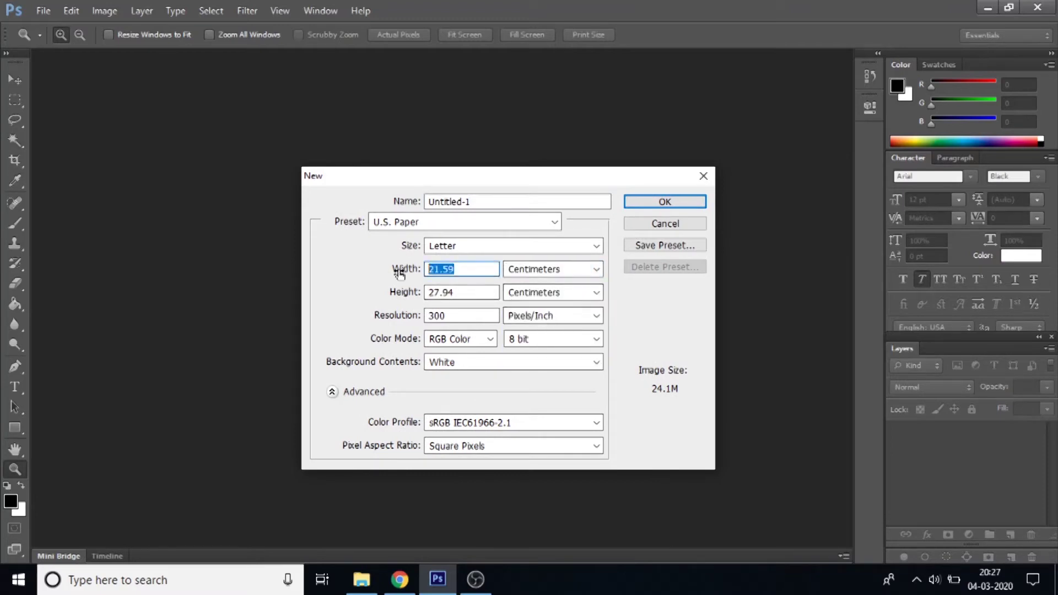
{"action": "type", "text": "15"}
{"action": "left_click", "coordinate": [401, 297]}
{"action": "type", "text": "15"}
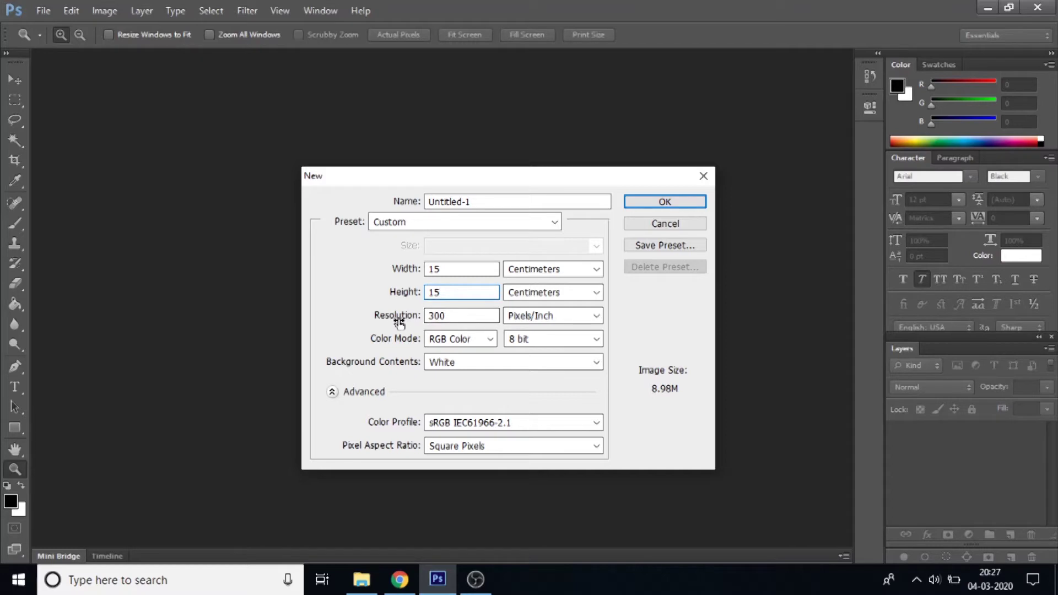
{"action": "left_click", "coordinate": [664, 202]}
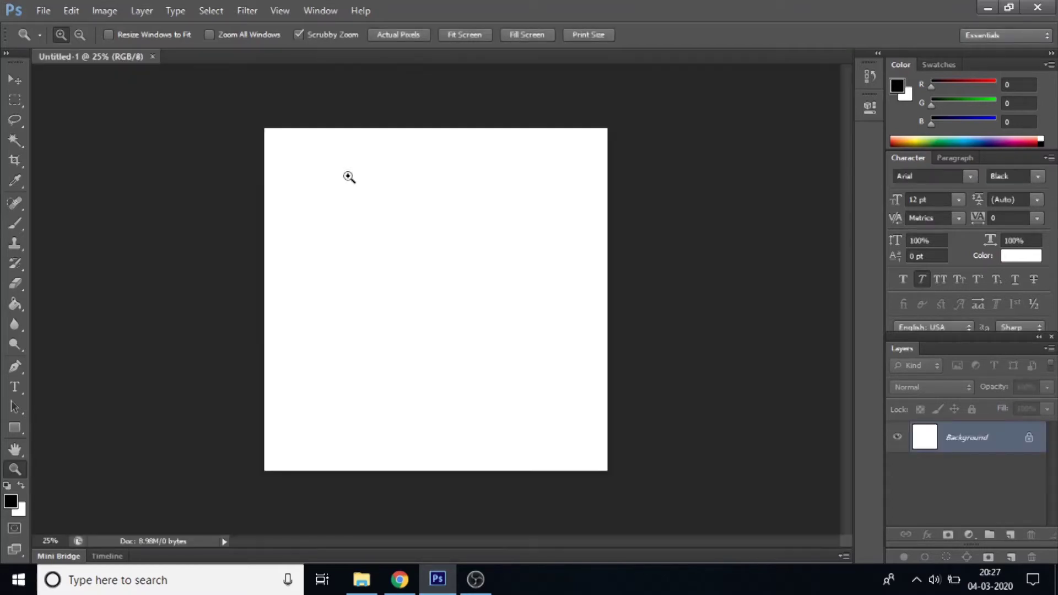
Set the foreground colour to orange-red, hex ee4e2e
{"action": "left_click", "coordinate": [13, 502]}
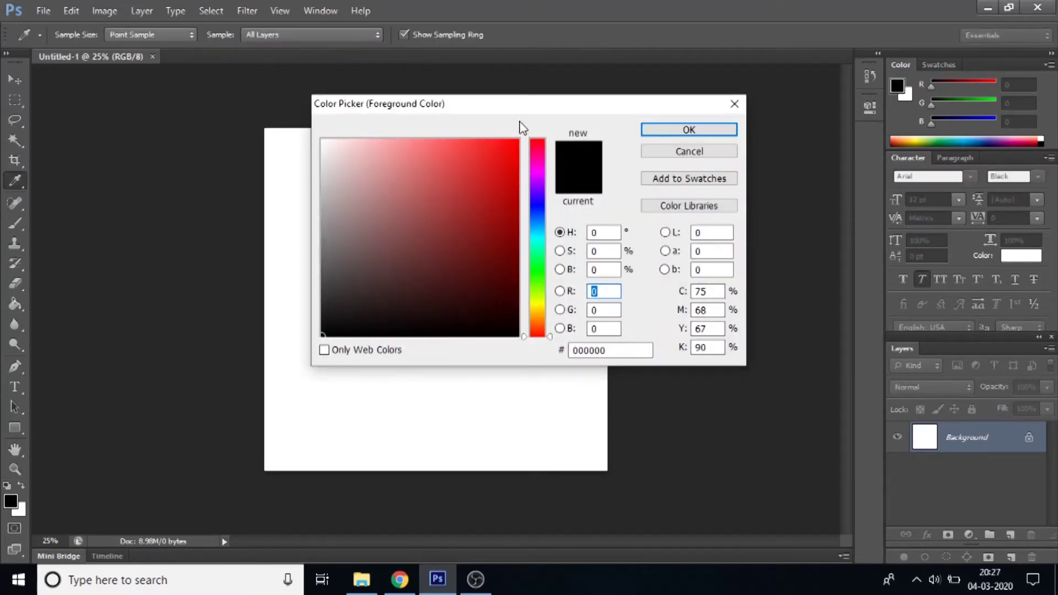
{"action": "left_click_drag", "start_coordinate": [519, 108], "coordinate": [618, 124]}
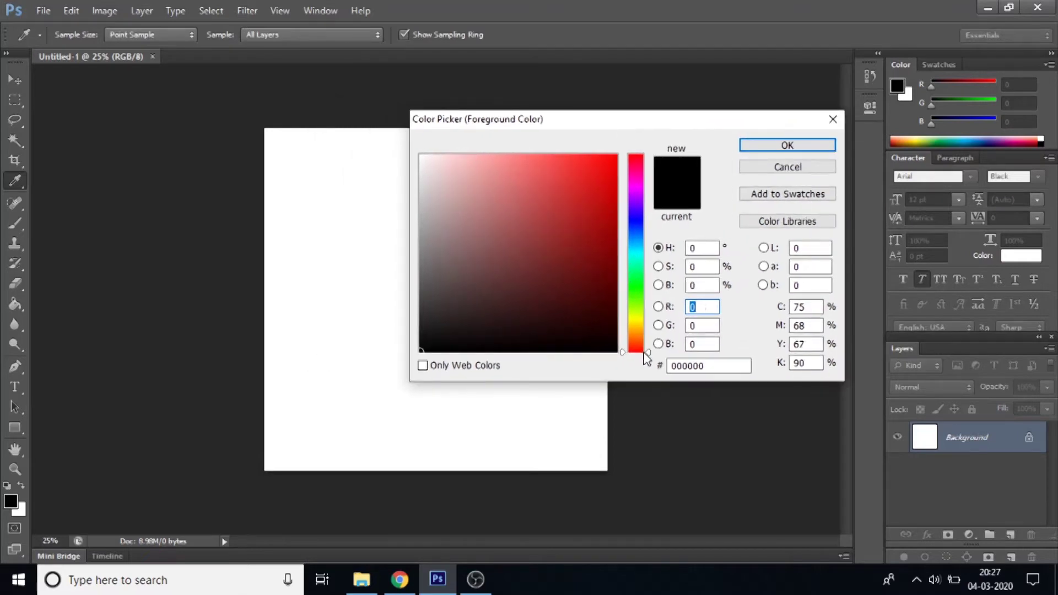
{"action": "left_click_drag", "start_coordinate": [716, 366], "coordinate": [682, 366]}
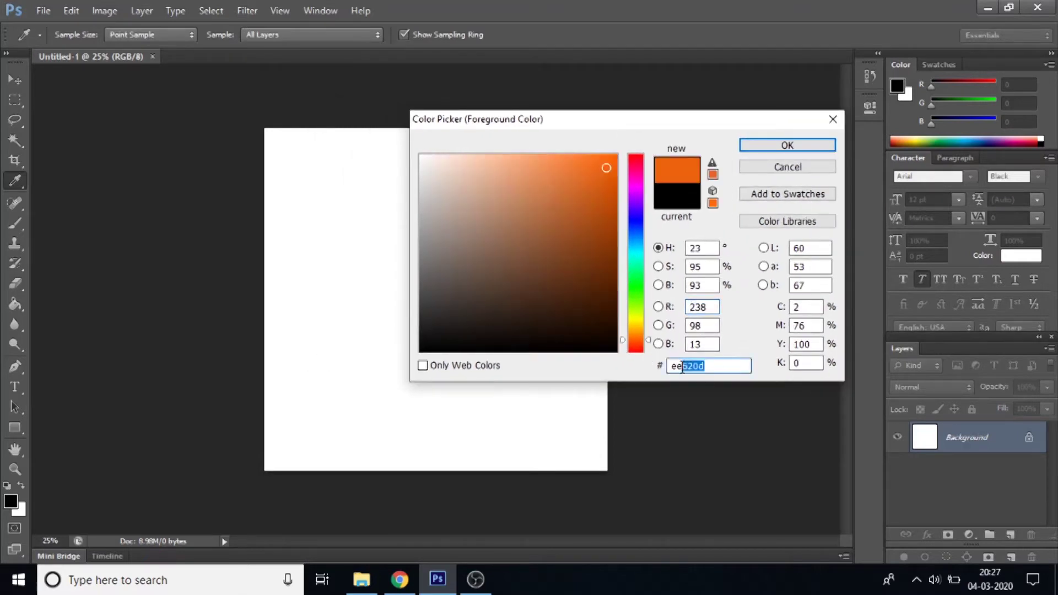
{"action": "type", "text": "4"}
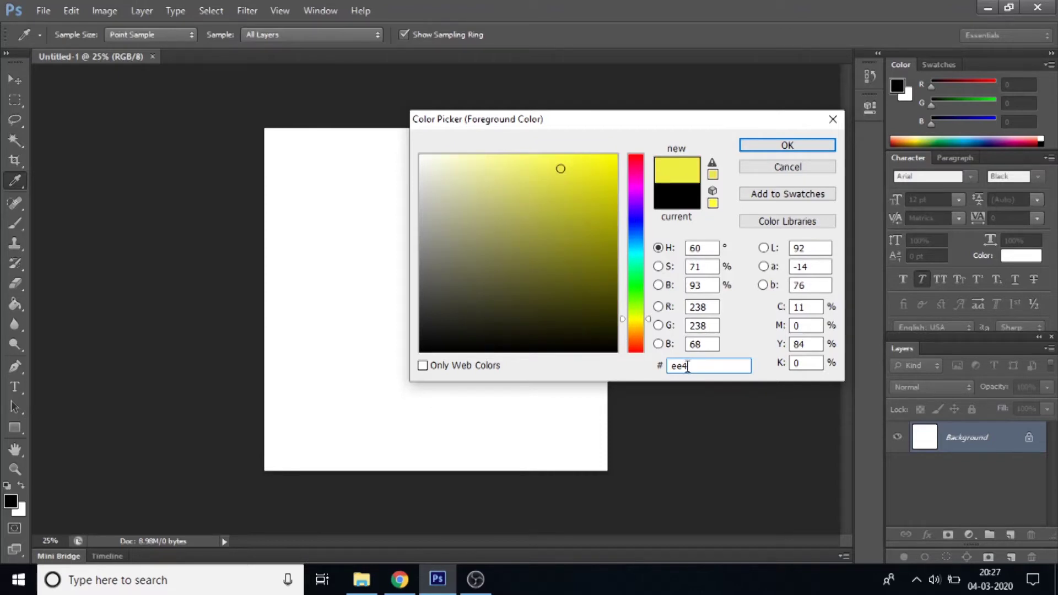
{"action": "type", "text": "e2e"}
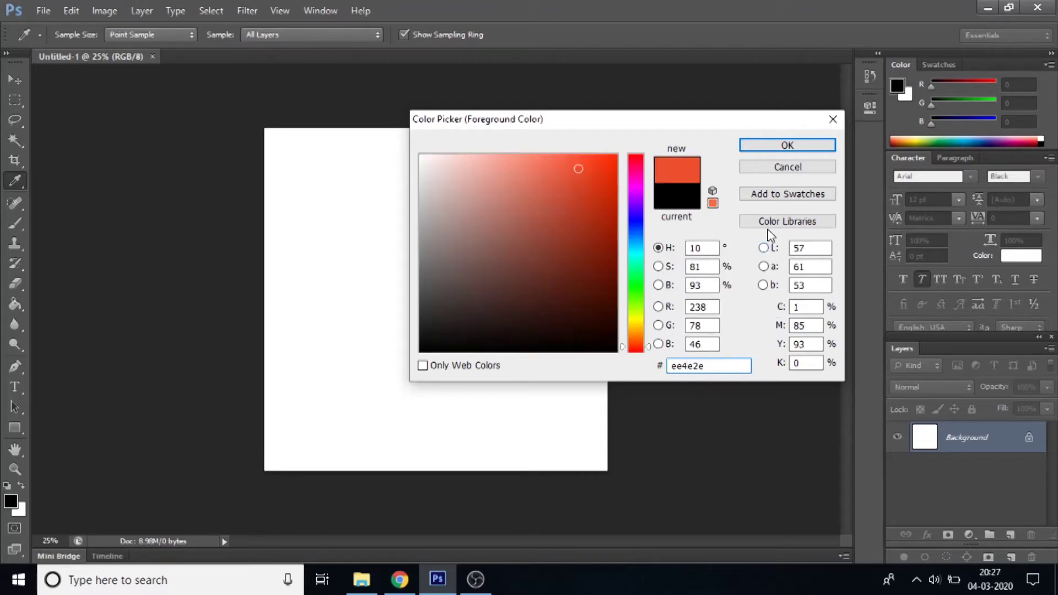
{"action": "left_click", "coordinate": [787, 144]}
{"action": "key", "text": "z"}
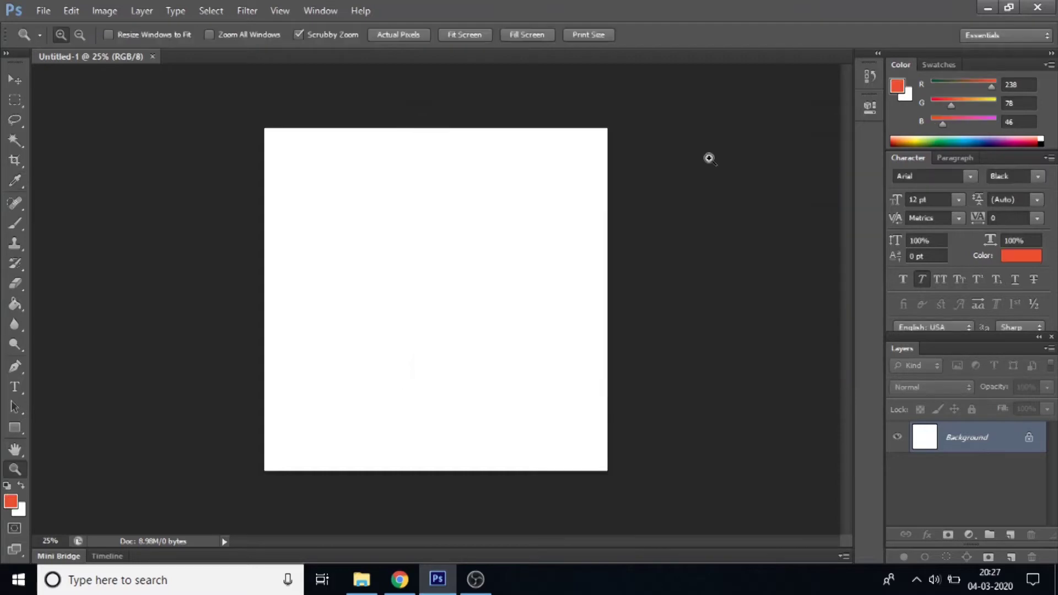
Fill the entire canvas with the orange-red foreground colour using the Paint Bucket
{"action": "left_click", "coordinate": [12, 306]}
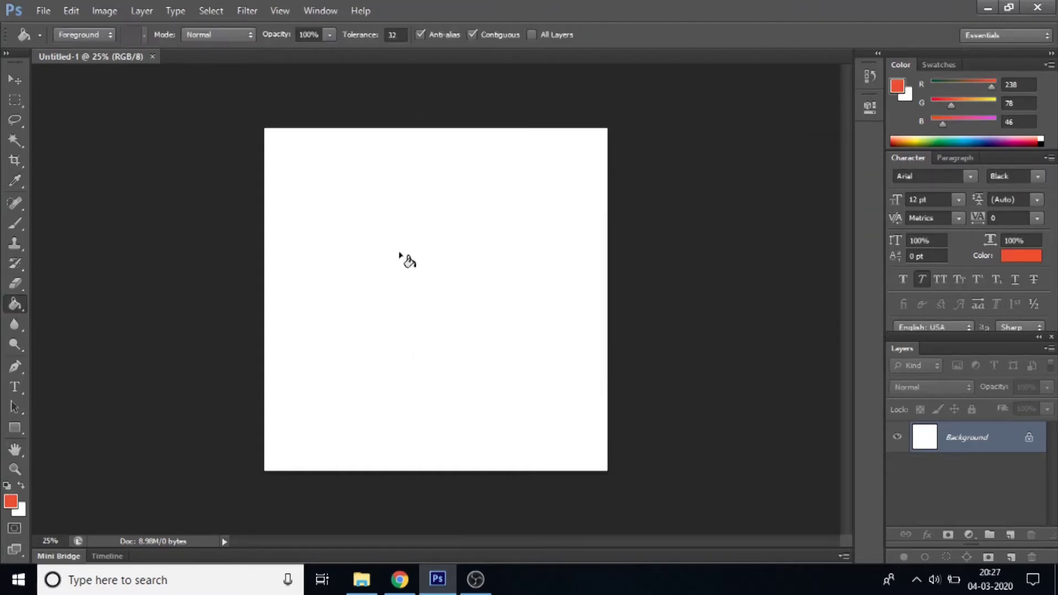
{"action": "left_click", "coordinate": [427, 292]}
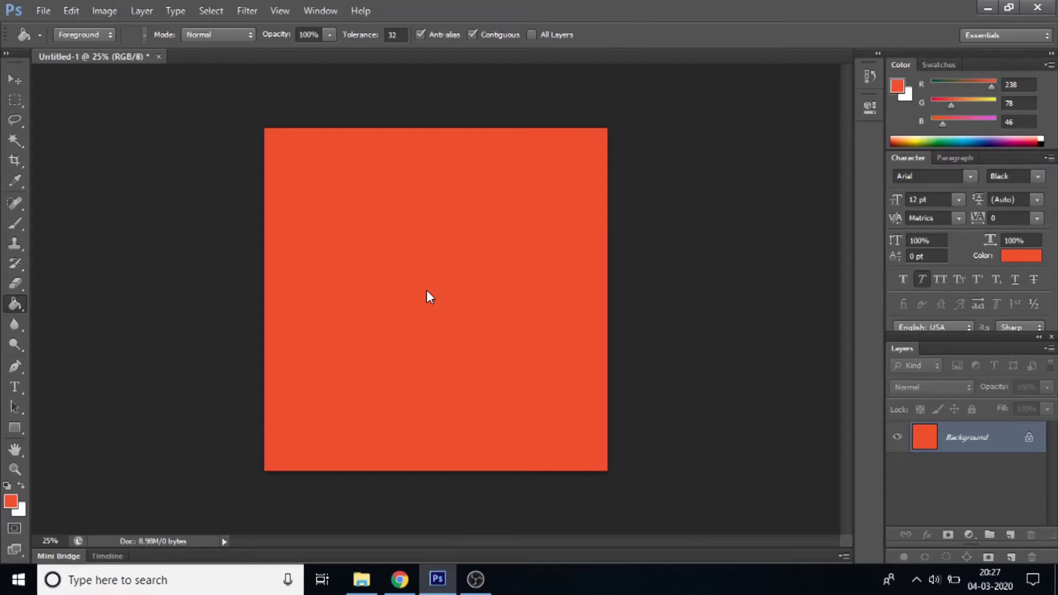
{"action": "left_click", "coordinate": [10, 386]}
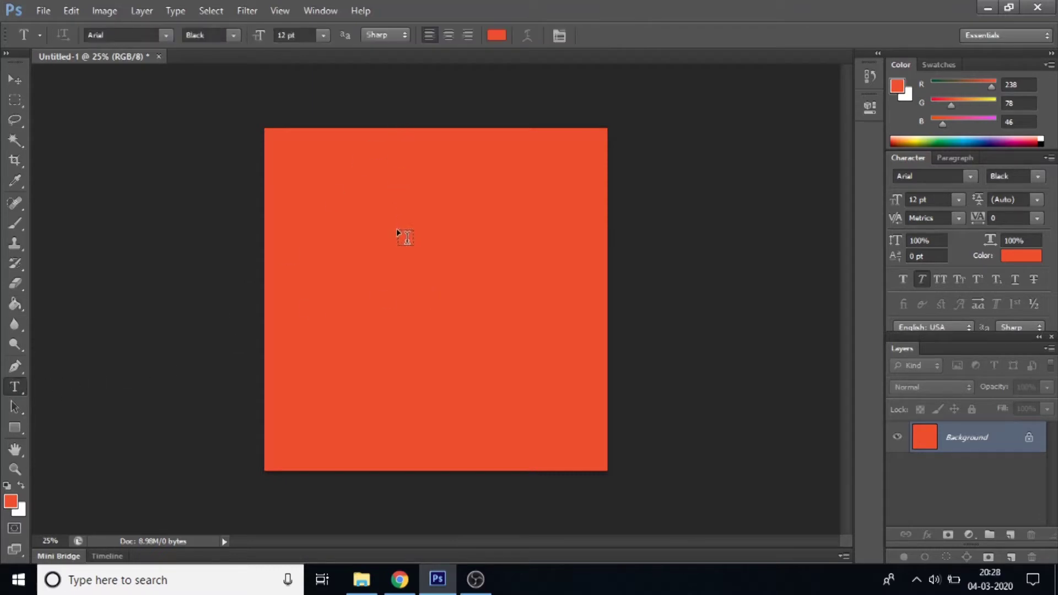
Type GRATIS in white text in the upper part of the canvas
{"action": "left_click", "coordinate": [495, 34]}
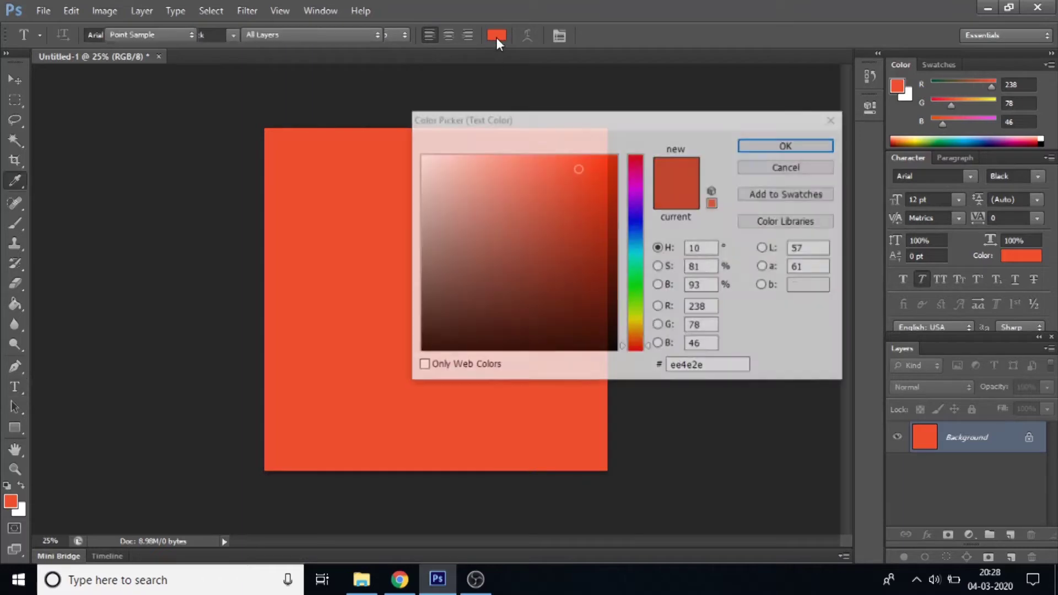
{"action": "left_click_drag", "start_coordinate": [479, 208], "coordinate": [421, 156]}
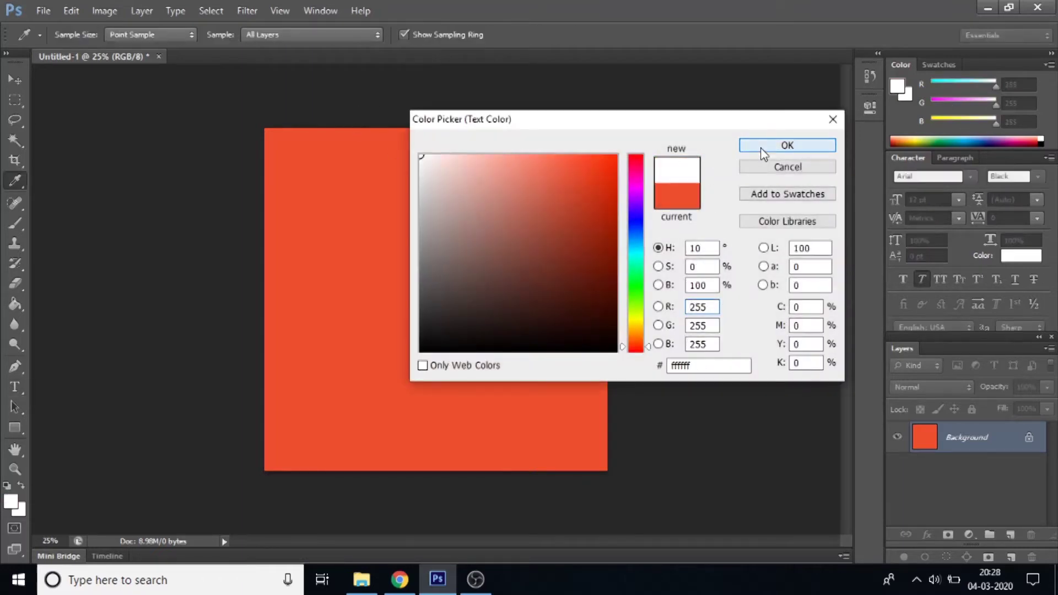
{"action": "left_click", "coordinate": [763, 146]}
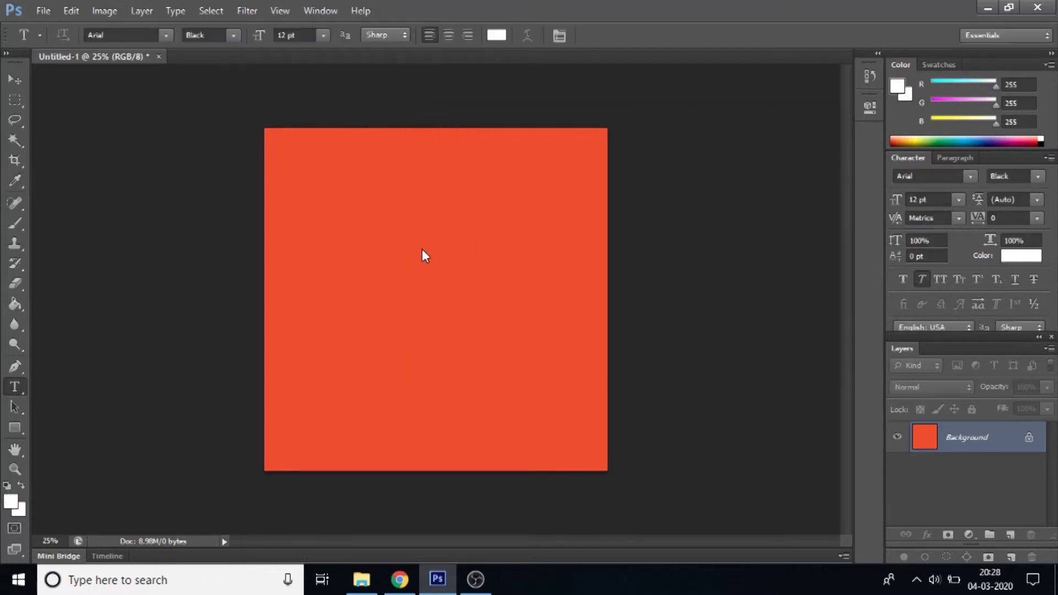
{"action": "left_click", "coordinate": [371, 241]}
{"action": "type", "text": "GRATI"}
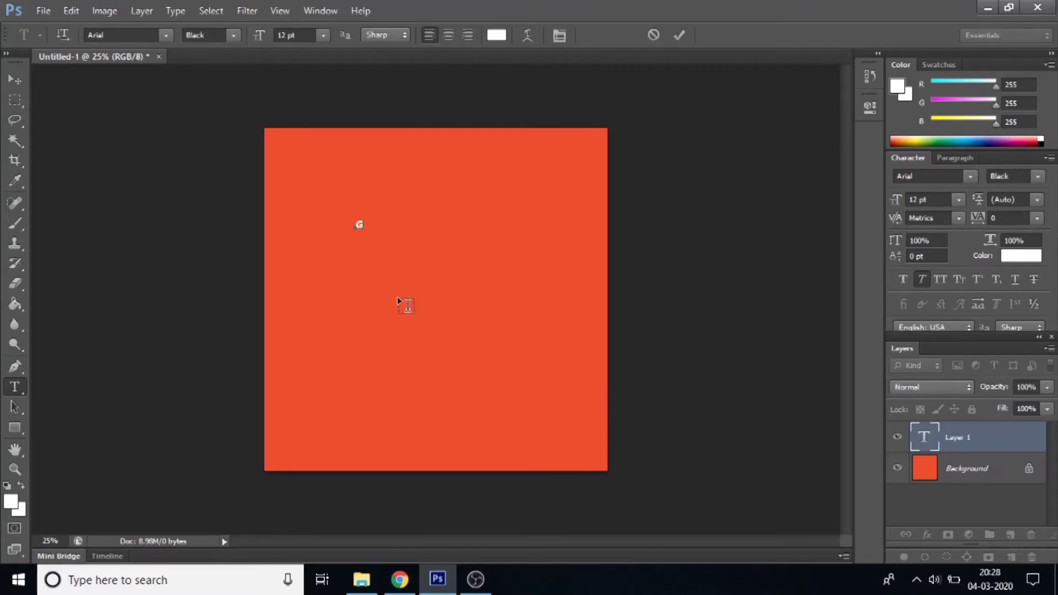
{"action": "type", "text": "S"}
Style GRATIS as Arial Black, kept italic, and commit the text
{"action": "left_click_drag", "start_coordinate": [357, 225], "coordinate": [413, 237]}
{"action": "left_click", "coordinate": [166, 35]}
{"action": "left_click", "coordinate": [234, 35]}
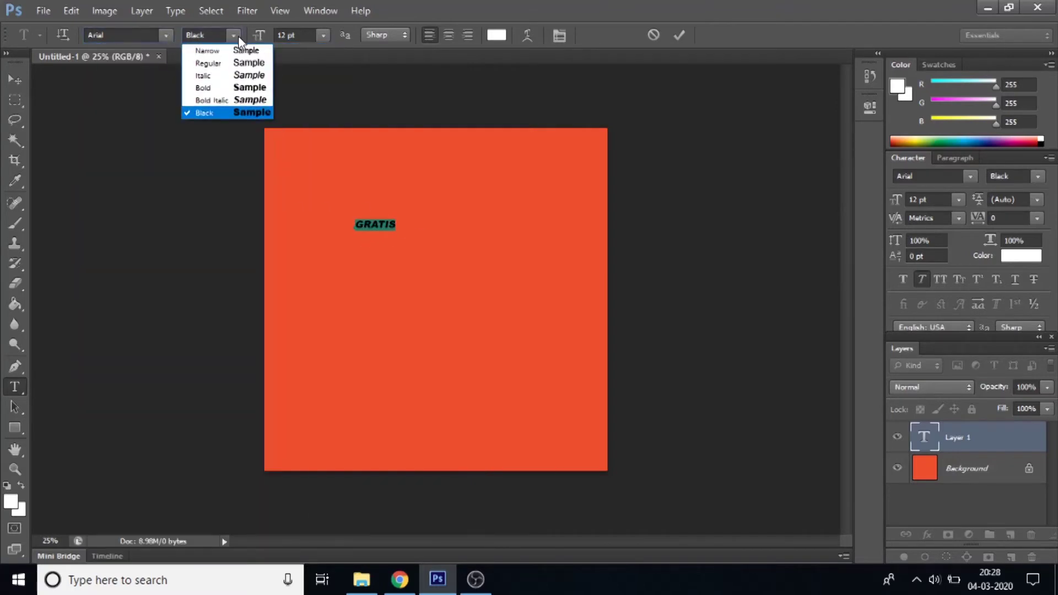
{"action": "left_click", "coordinate": [222, 113]}
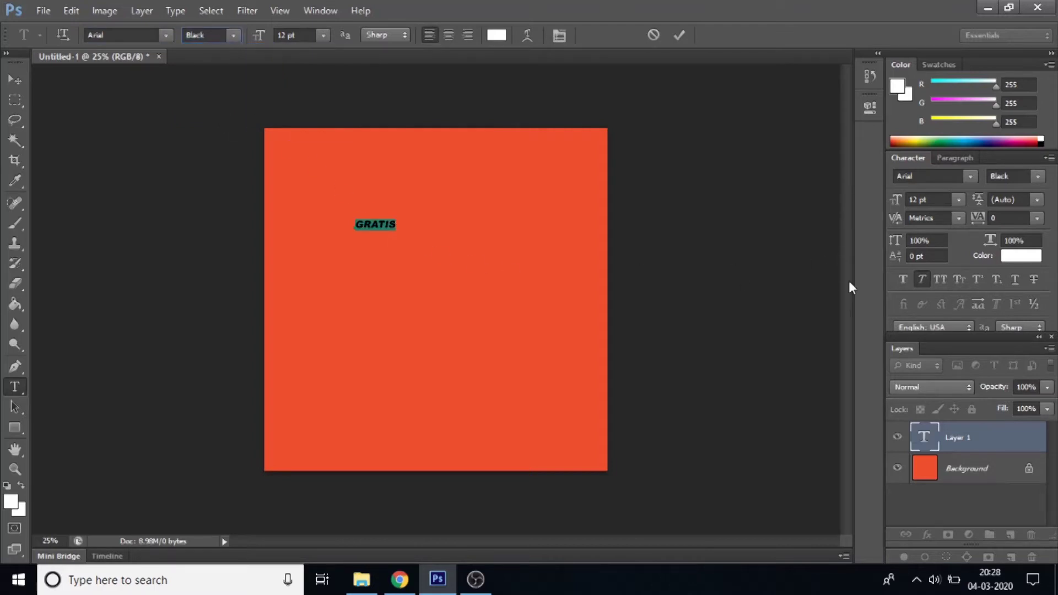
{"action": "left_click", "coordinate": [920, 280]}
{"action": "left_click", "coordinate": [919, 279]}
{"action": "left_click", "coordinate": [14, 81]}
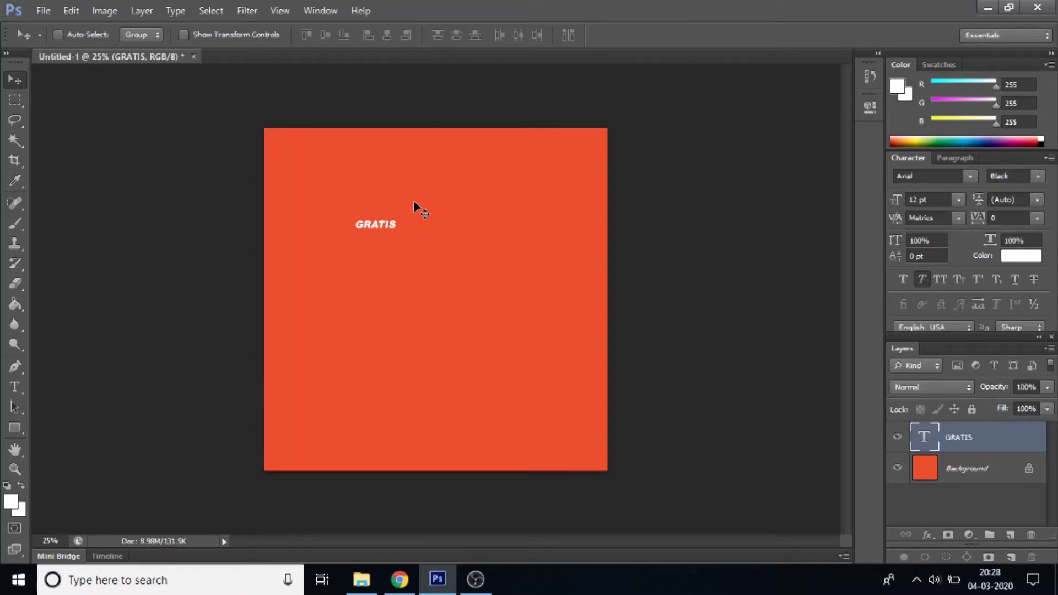
Try scaling GRATIS up to about 500% with Free Transform, then cancel
{"action": "key", "text": "ctrl+t"}
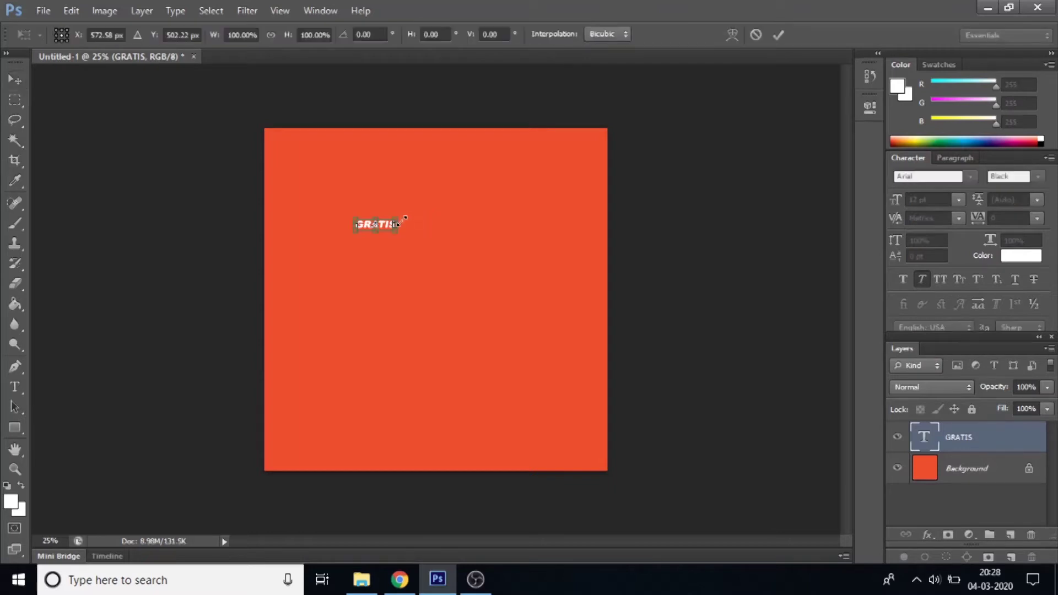
{"action": "left_click_drag", "start_coordinate": [399, 221], "coordinate": [534, 241]}
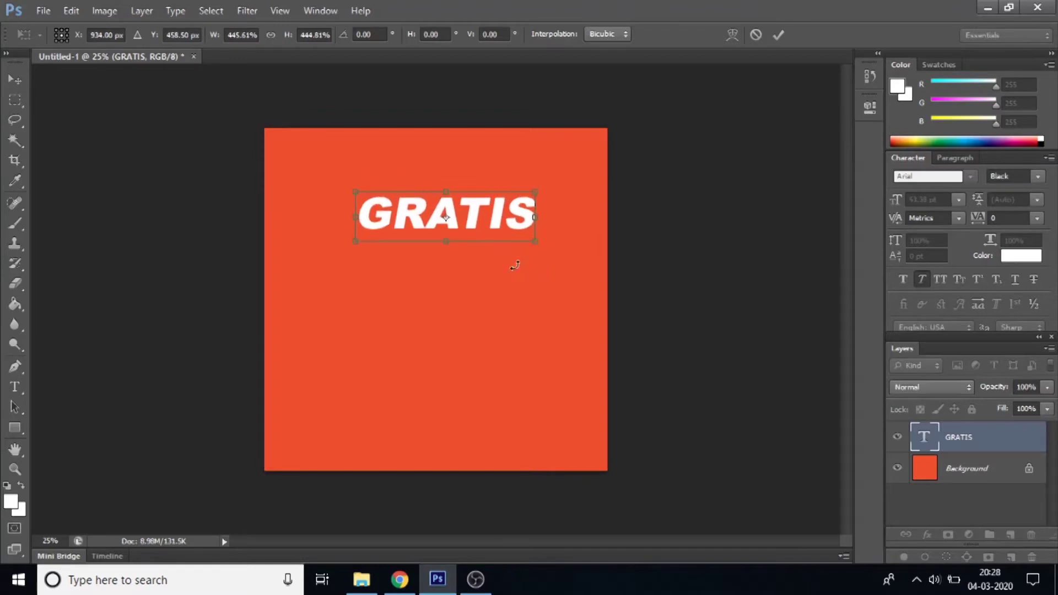
{"action": "left_click_drag", "start_coordinate": [355, 243], "coordinate": [343, 270]}
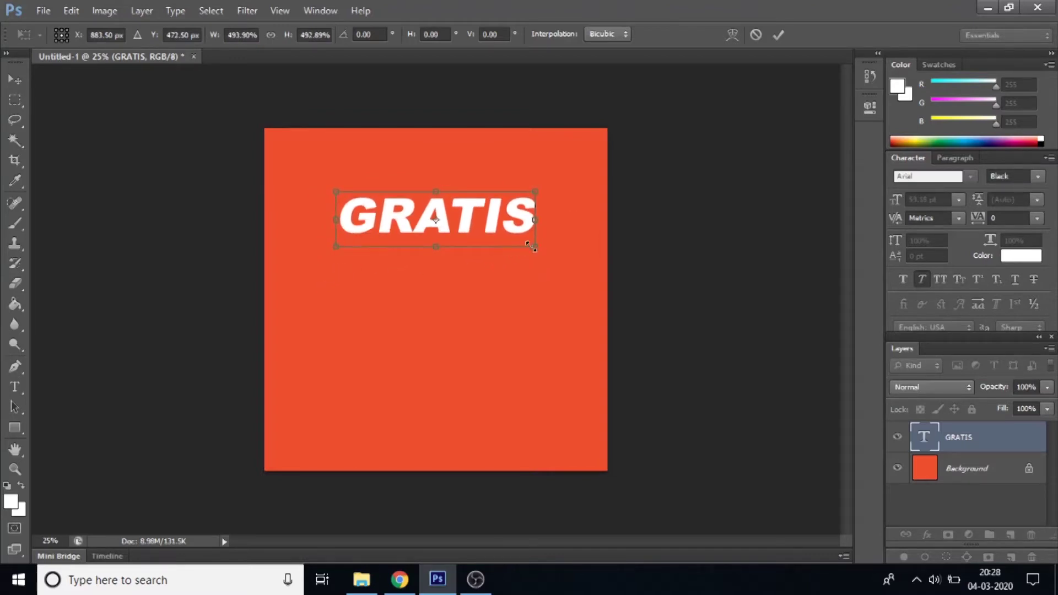
{"action": "left_click_drag", "start_coordinate": [537, 248], "coordinate": [543, 254]}
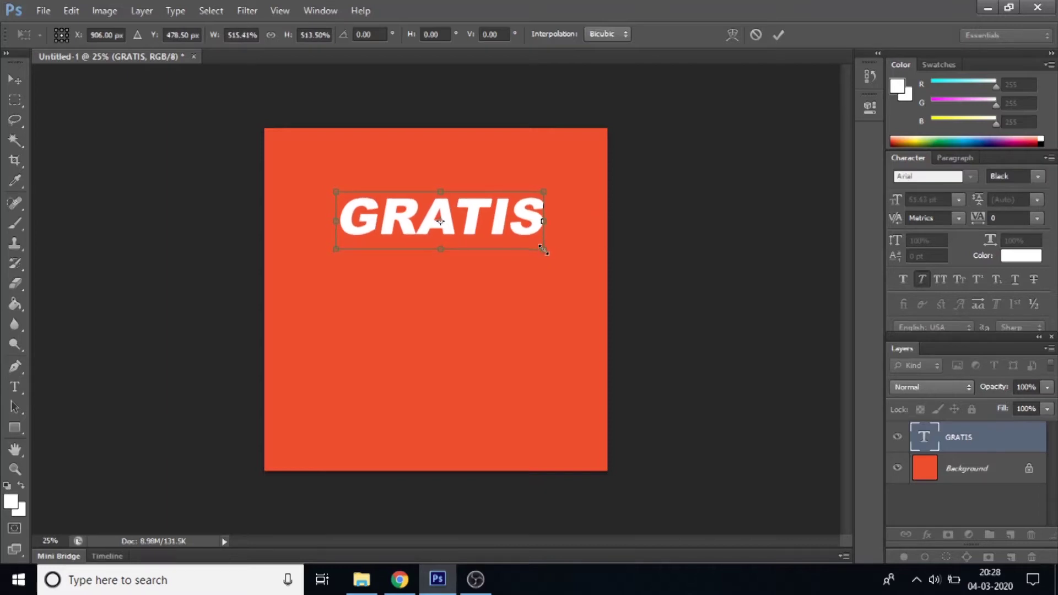
{"action": "left_click_drag", "start_coordinate": [546, 251], "coordinate": [542, 248]}
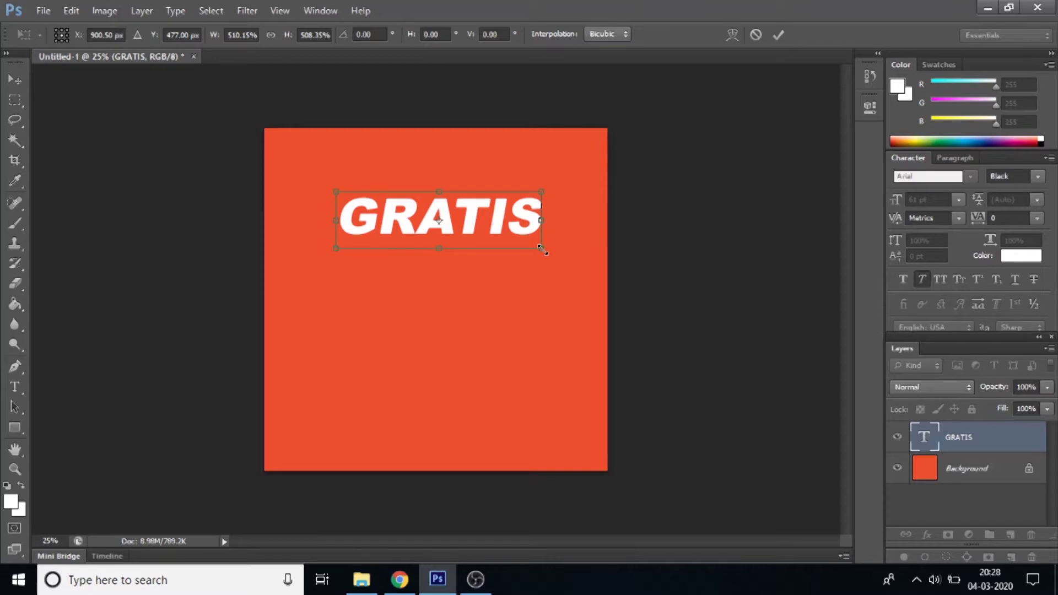
{"action": "mouse_move", "coordinate": [542, 249]}
{"action": "left_mouse_down"}
{"action": "mouse_move", "coordinate": [560, 301]}
{"action": "mouse_move", "coordinate": [562, 290]}
{"action": "left_mouse_up"}
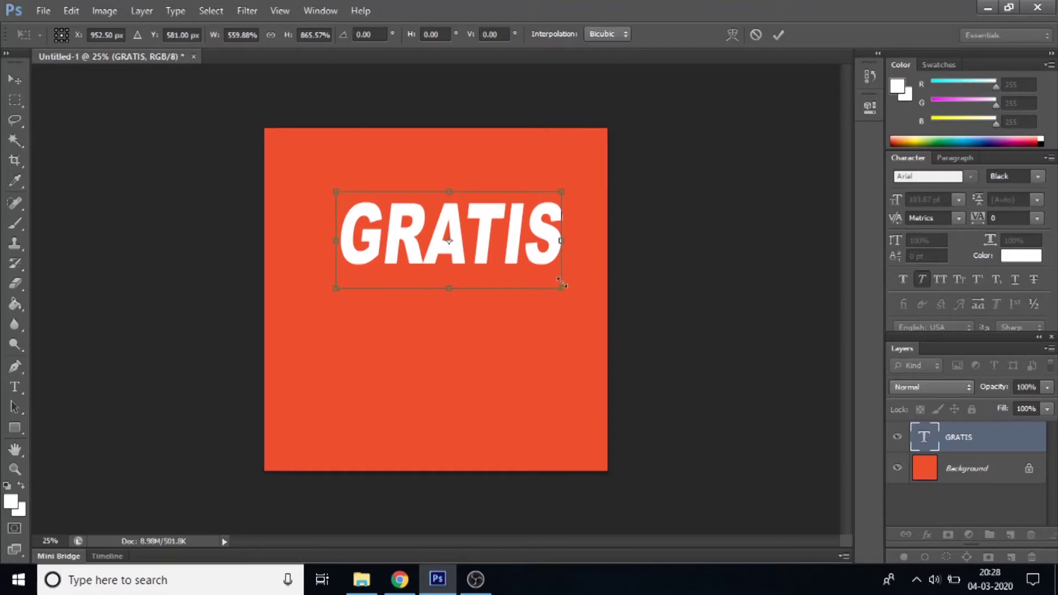
{"action": "key", "text": "Escape"}
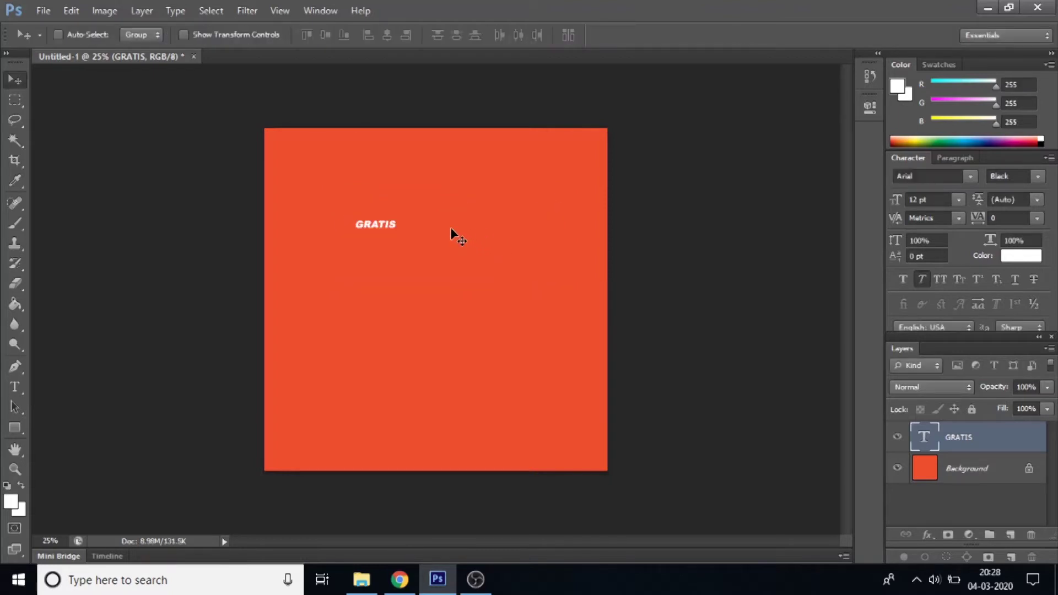
Enlarge GRATIS to about 490% and move it up near the top of the canvas
{"action": "key", "text": "ctrl+t"}
{"action": "left_click_drag", "start_coordinate": [395, 233], "coordinate": [535, 269]}
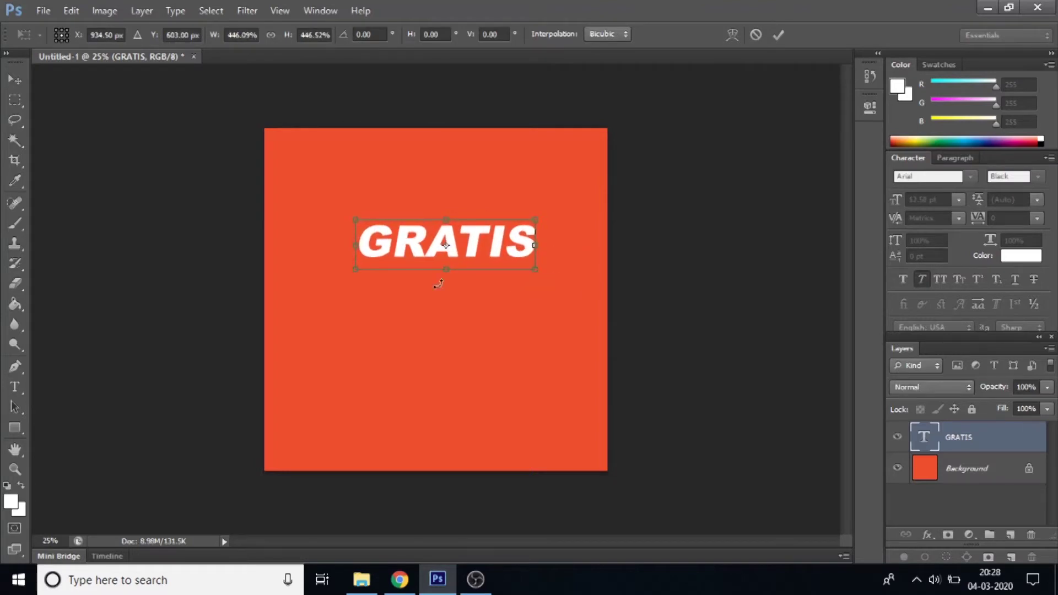
{"action": "left_click_drag", "start_coordinate": [355, 269], "coordinate": [338, 274]}
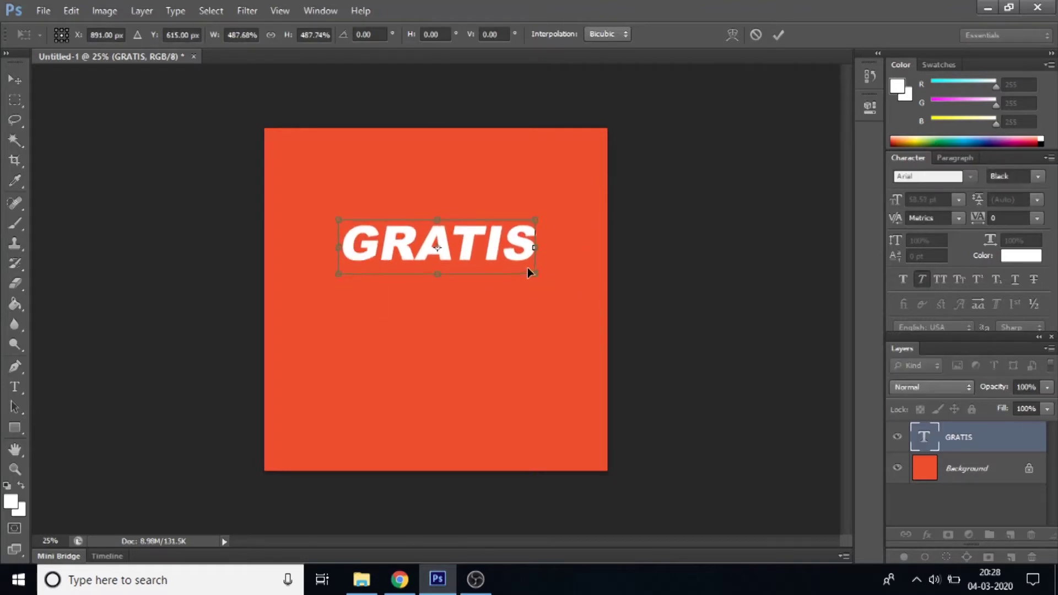
{"action": "left_click_drag", "start_coordinate": [517, 264], "coordinate": [516, 247]}
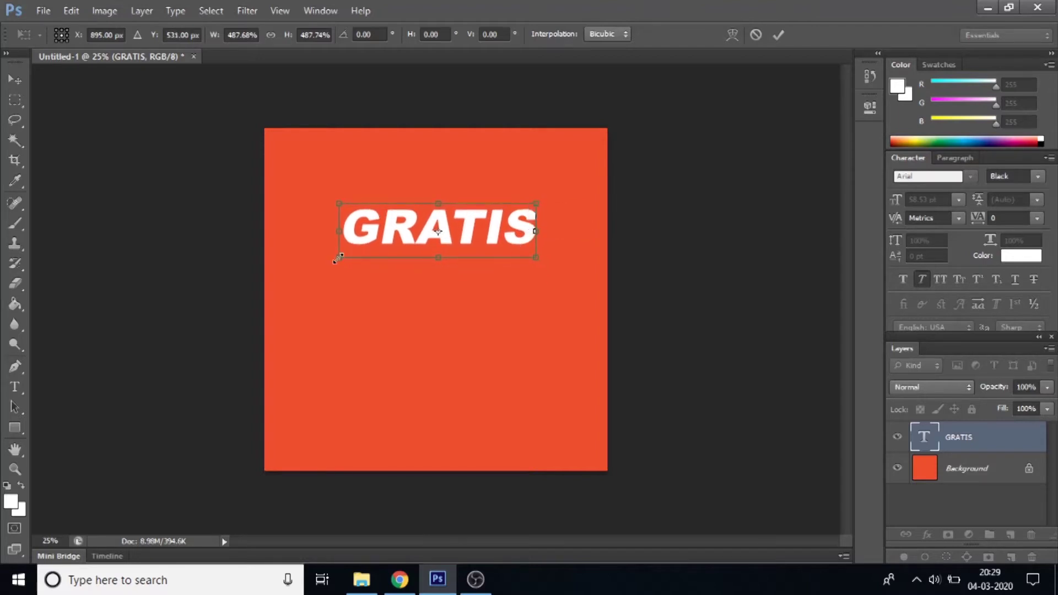
{"action": "left_click_drag", "start_coordinate": [330, 265], "coordinate": [327, 266]}
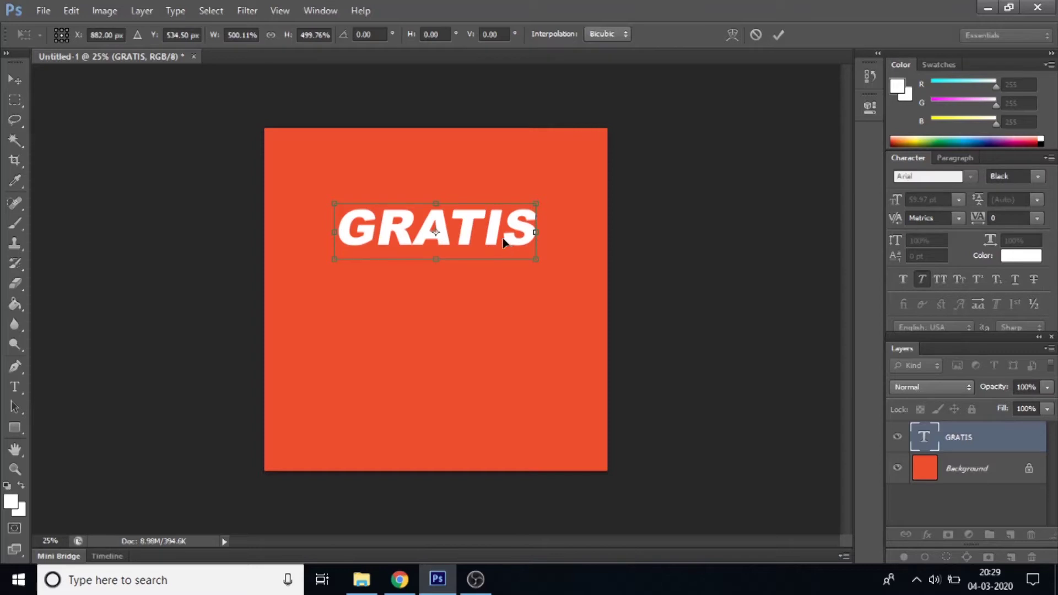
{"action": "key", "text": "Return"}
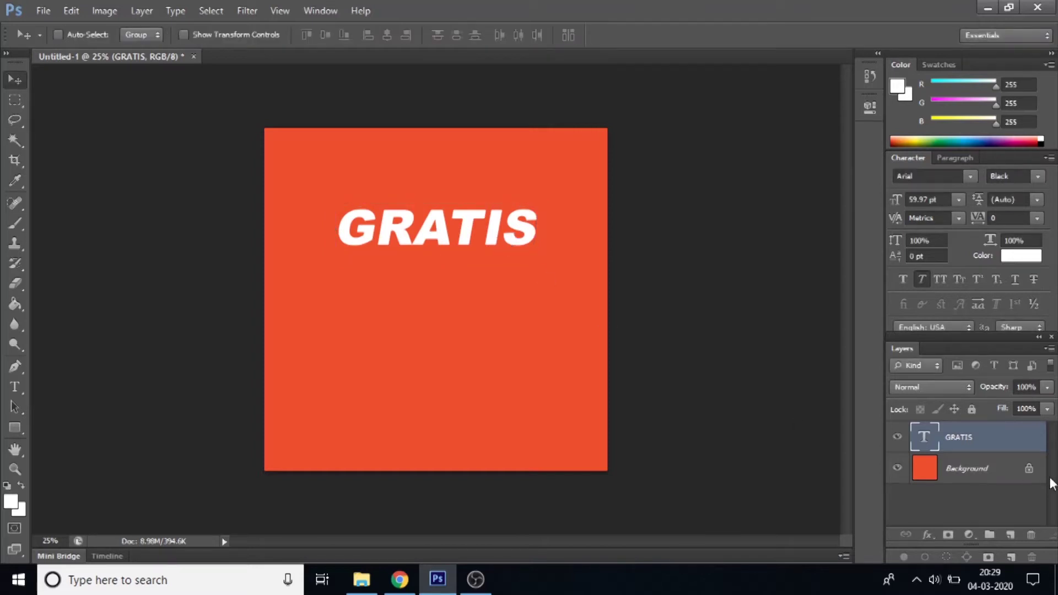
Duplicate the GRATIS layer and place the copy directly below the original
{"action": "right_click", "coordinate": [984, 441]}
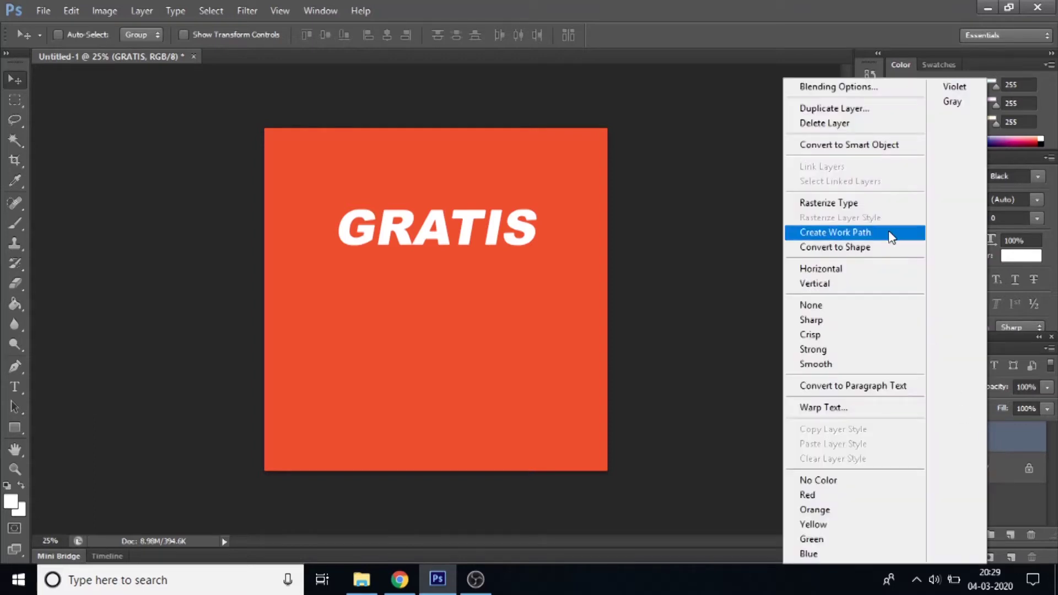
{"action": "left_click", "coordinate": [831, 109]}
{"action": "left_click", "coordinate": [682, 173]}
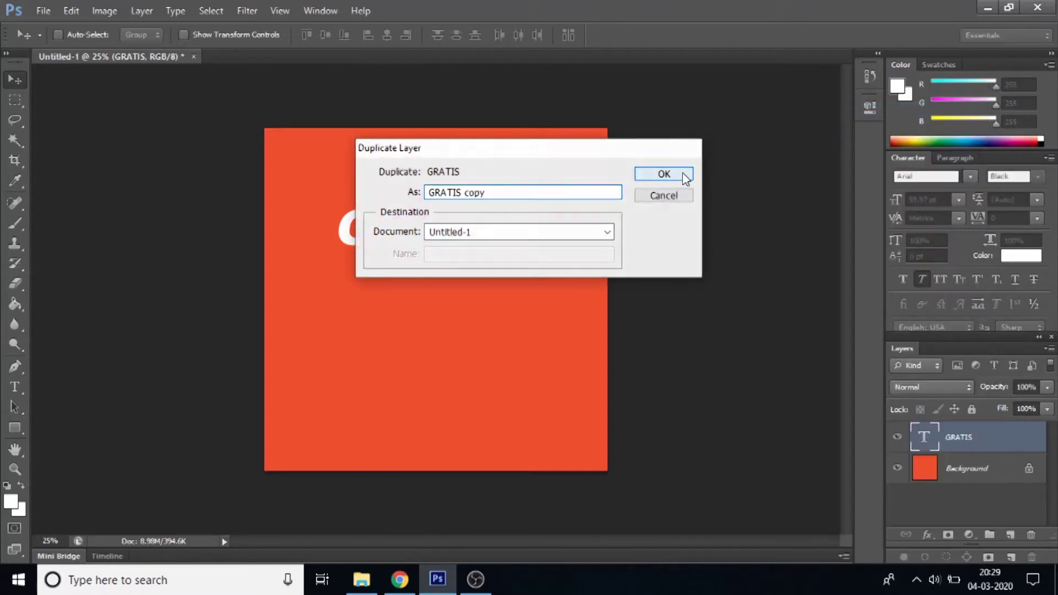
{"action": "left_click_drag", "start_coordinate": [447, 247], "coordinate": [444, 284]}
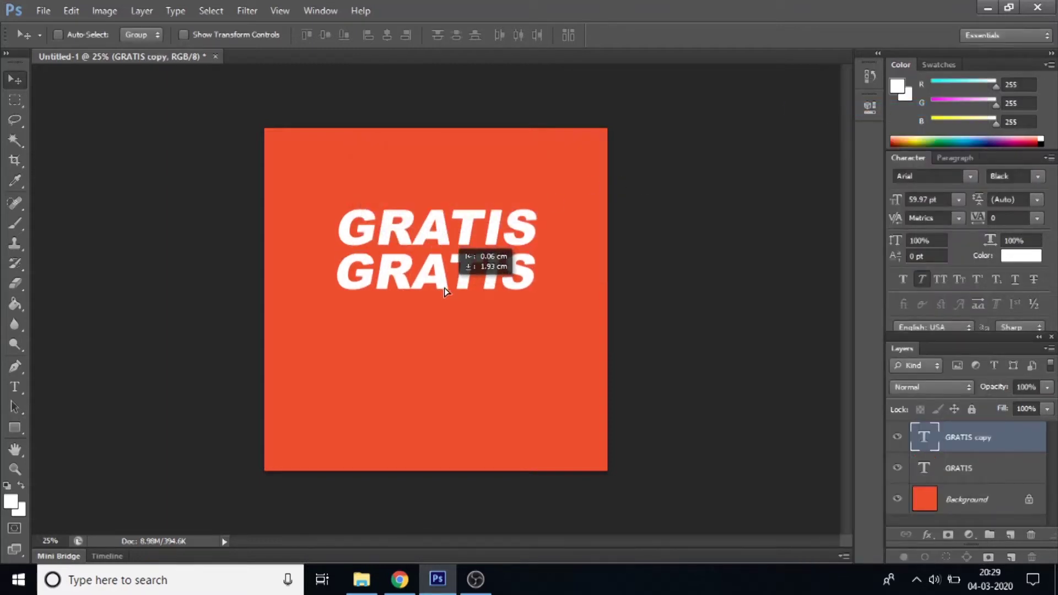
{"action": "left_click_drag", "start_coordinate": [444, 284], "coordinate": [445, 282]}
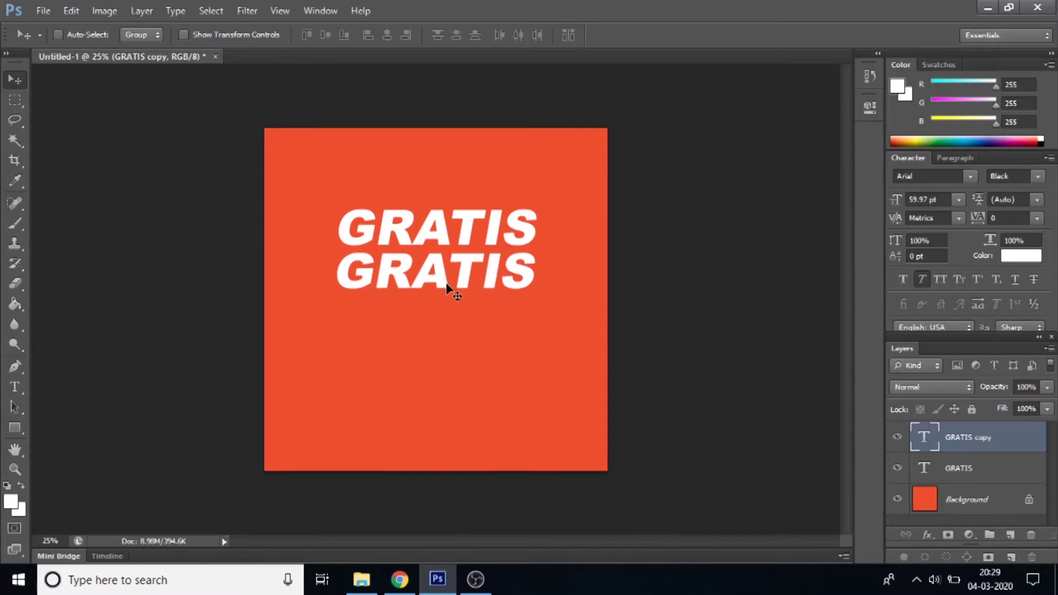
{"action": "left_click", "coordinate": [14, 386]}
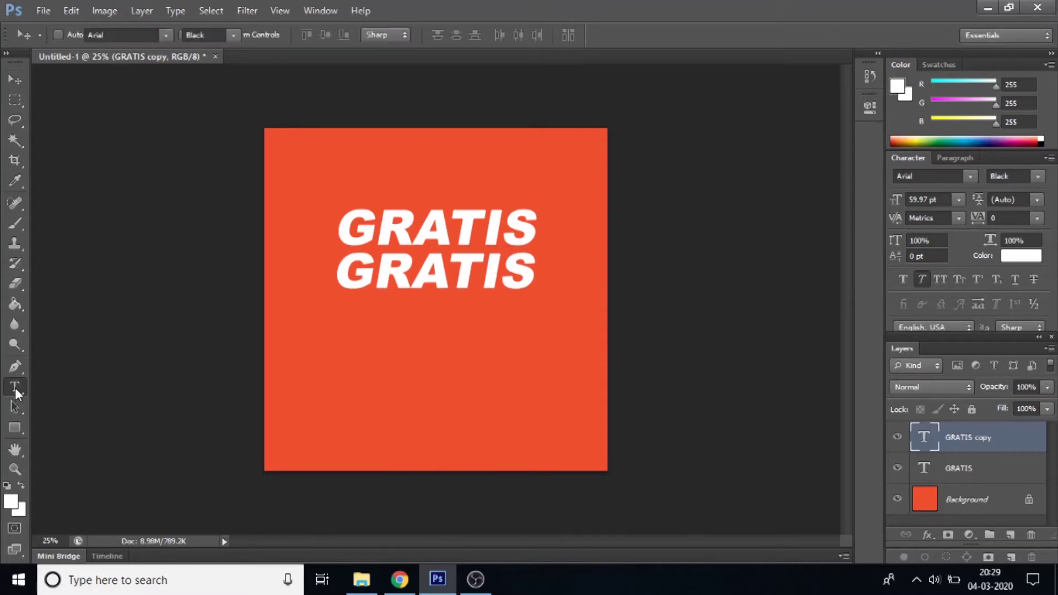
Change the lower GRATIS copy to read ONGKIR
{"action": "double_click", "coordinate": [361, 274]}
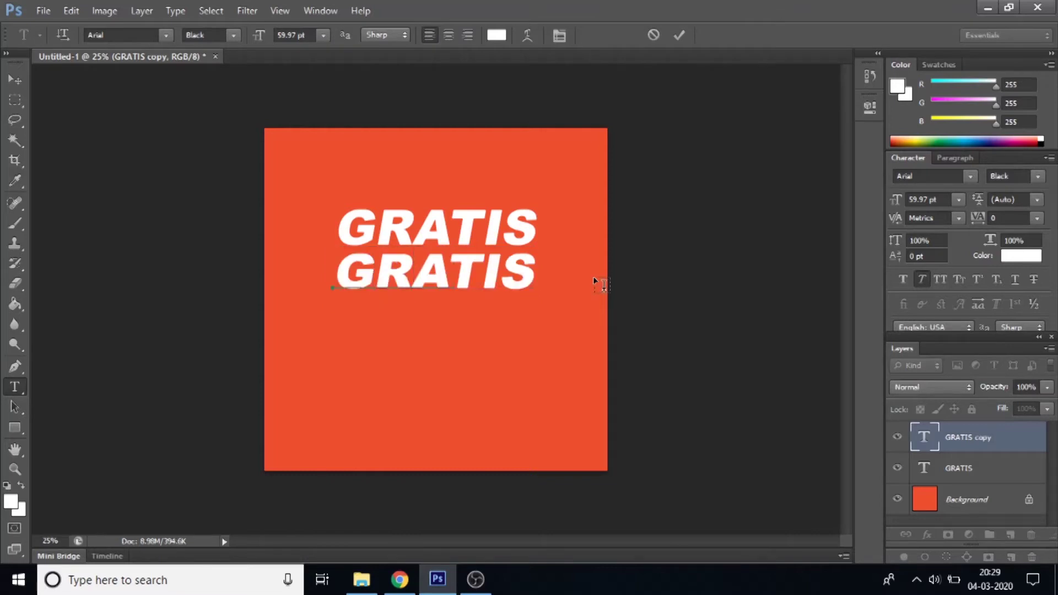
{"action": "type", "text": "ONGKIR"}
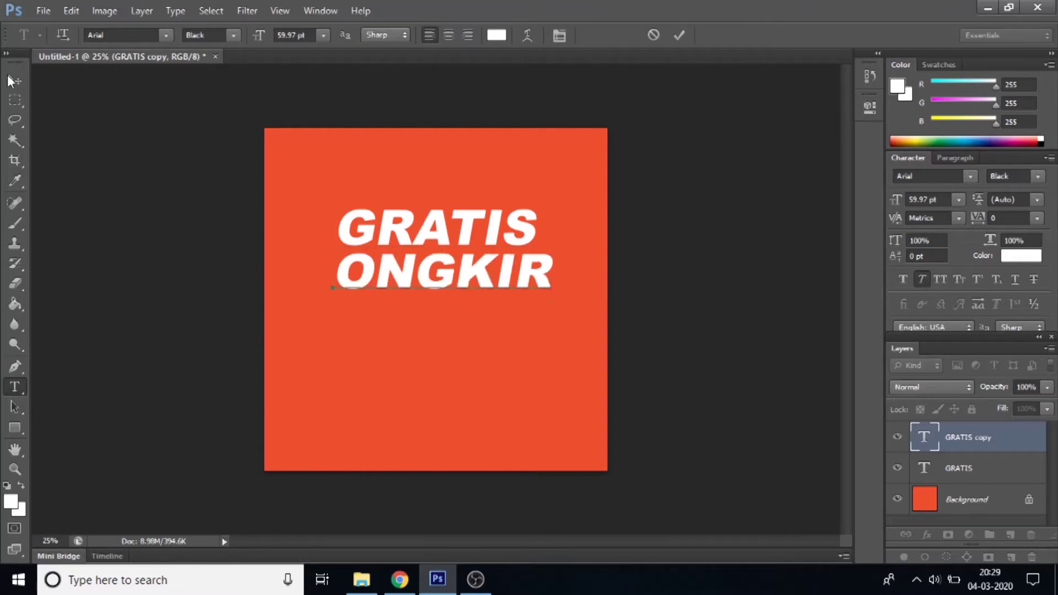
{"action": "left_click", "coordinate": [15, 79]}
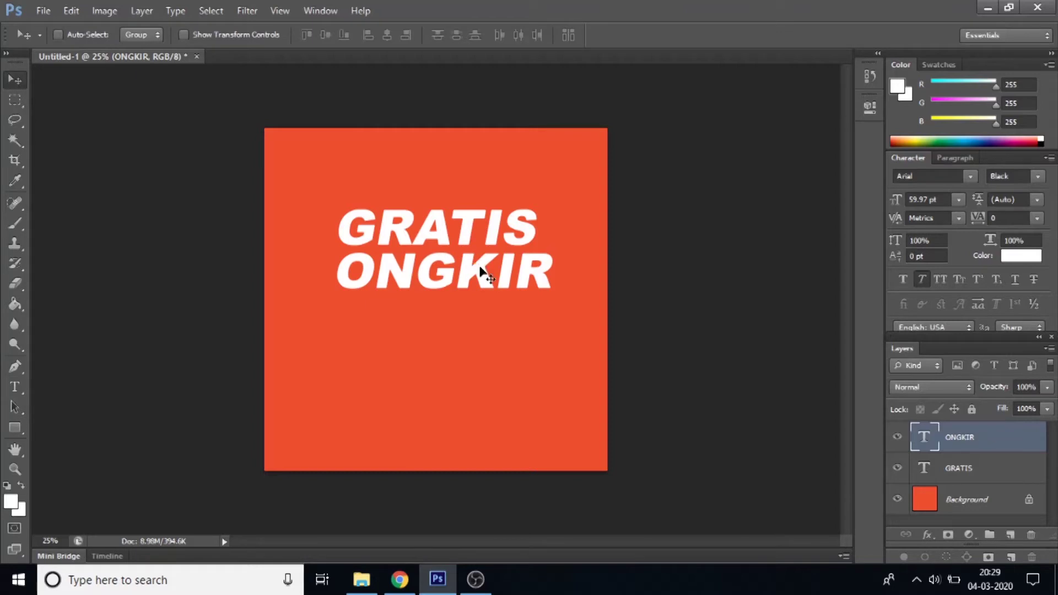
Shrink ONGKIR slightly so it matches the width of GRATIS
{"action": "key", "text": "ctrl+t"}
{"action": "left_click_drag", "start_coordinate": [546, 303], "coordinate": [537, 295]}
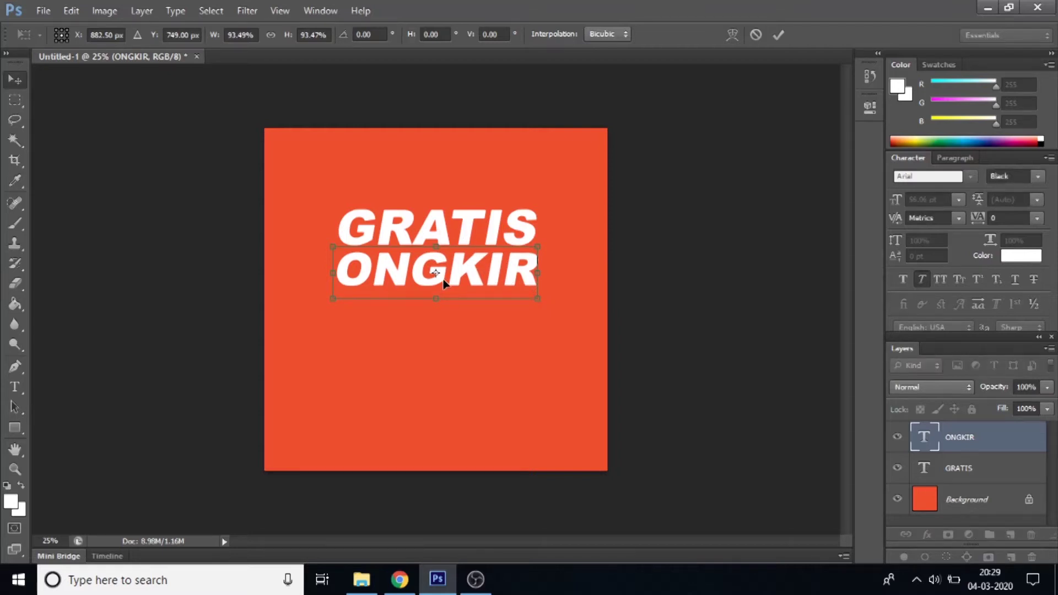
{"action": "key", "text": "Return"}
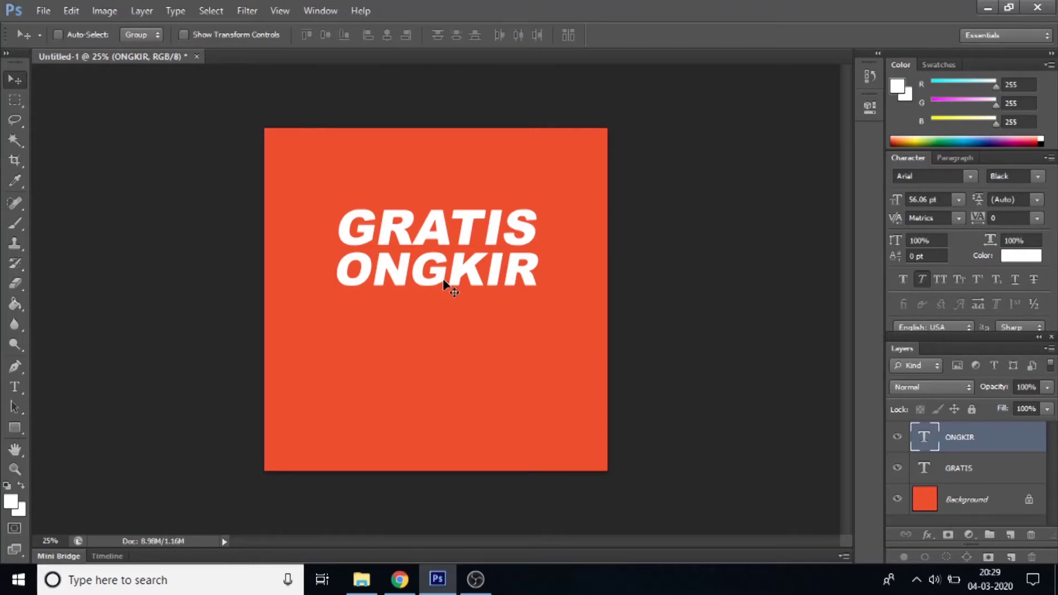
{"action": "left_click", "coordinate": [15, 101]}
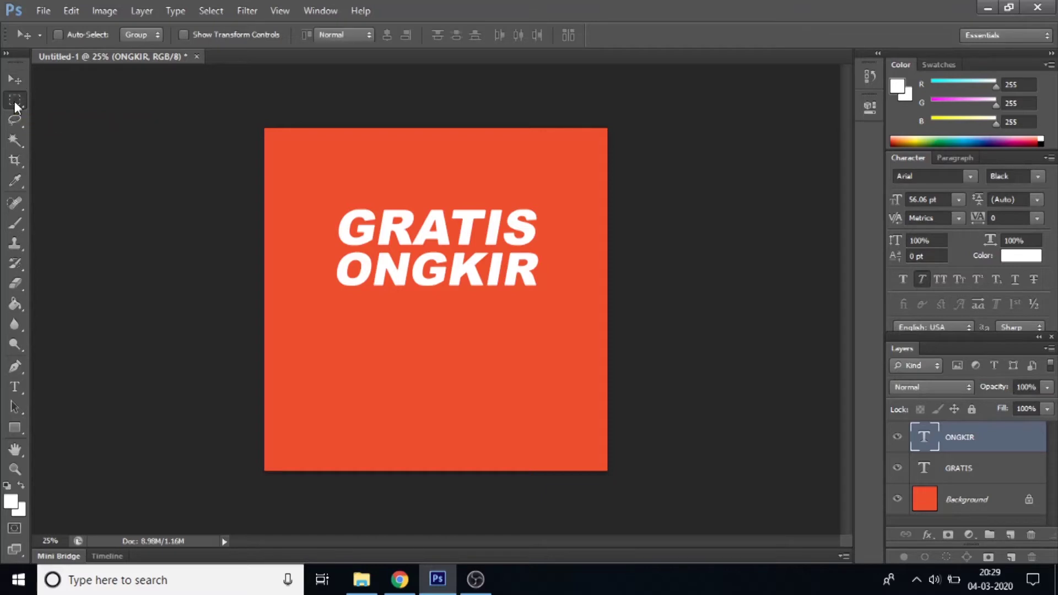
Select a rectangle below ONGKIR and set the foreground colour to saturated yellow
{"action": "left_click_drag", "start_coordinate": [346, 301], "coordinate": [538, 376]}
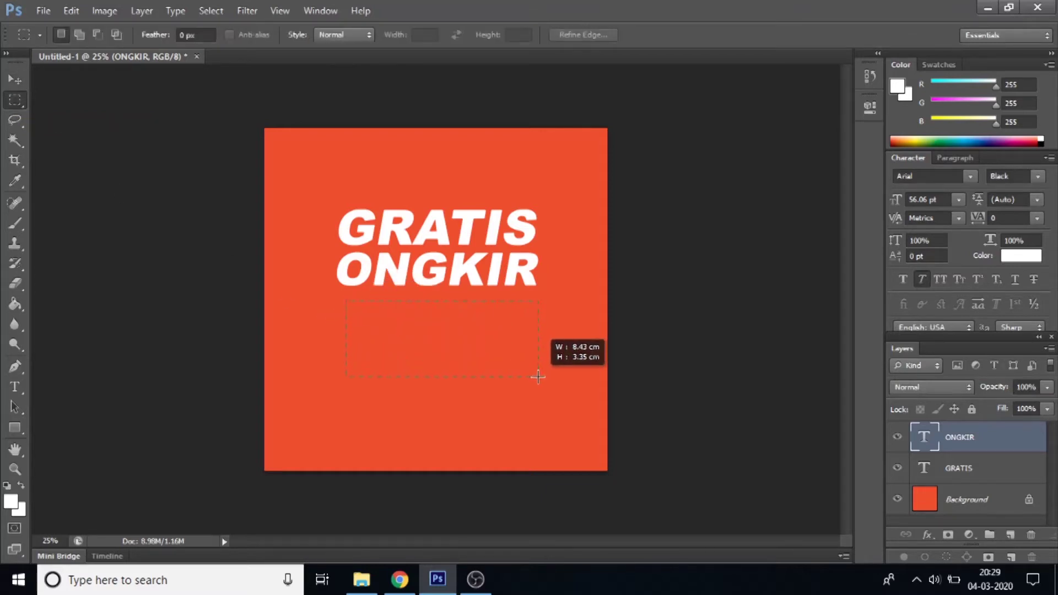
{"action": "left_click_drag", "start_coordinate": [538, 376], "coordinate": [537, 384]}
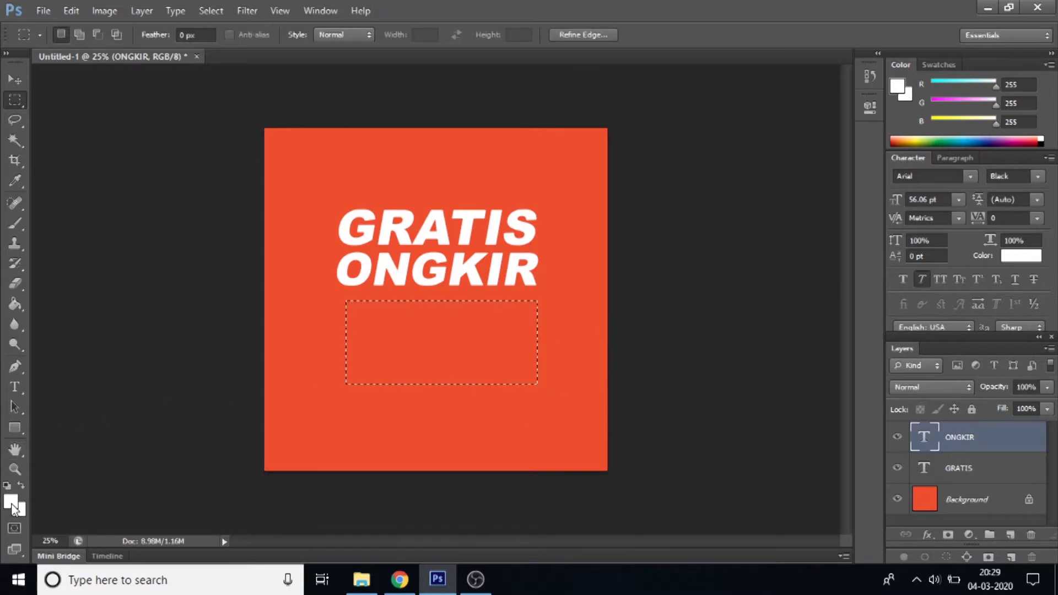
{"action": "left_click", "coordinate": [14, 508]}
{"action": "left_click_drag", "start_coordinate": [623, 345], "coordinate": [621, 312]}
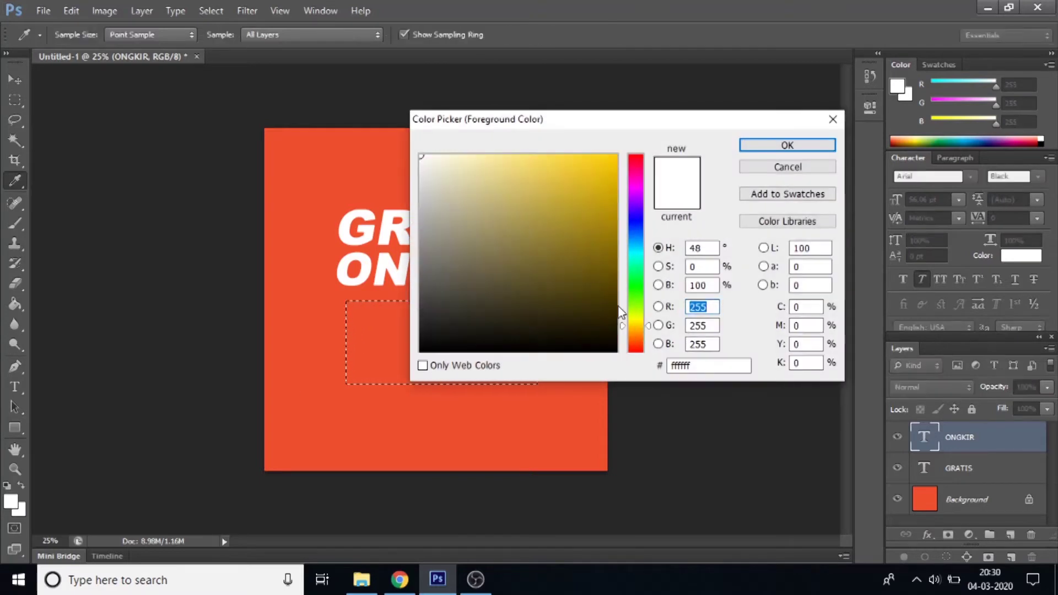
{"action": "left_click", "coordinate": [615, 157]}
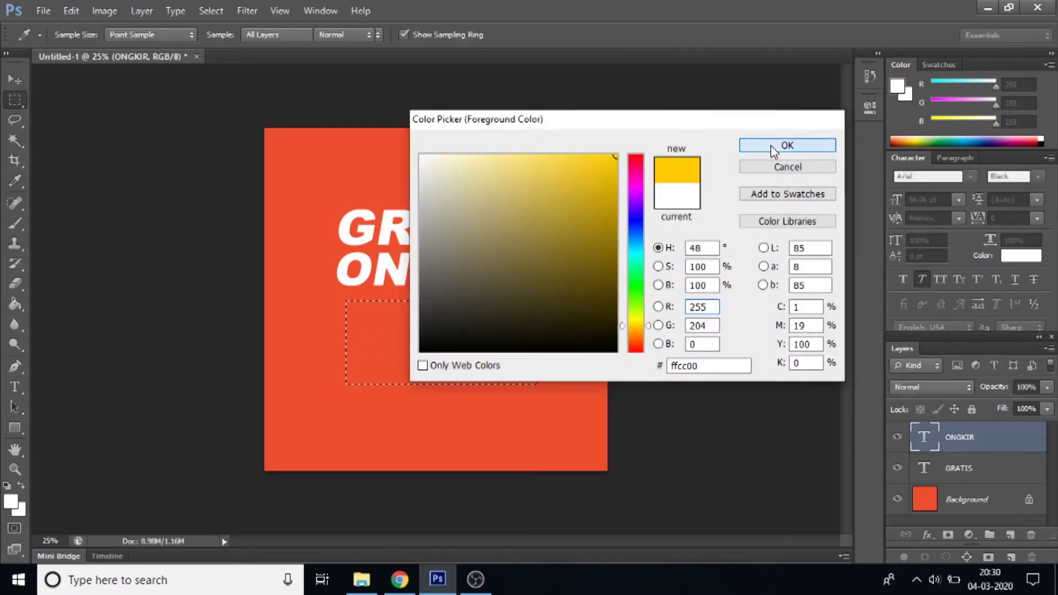
{"action": "left_click", "coordinate": [771, 148]}
Fill the rectangular selection with yellow on a new Layer 1
{"action": "left_click", "coordinate": [17, 305]}
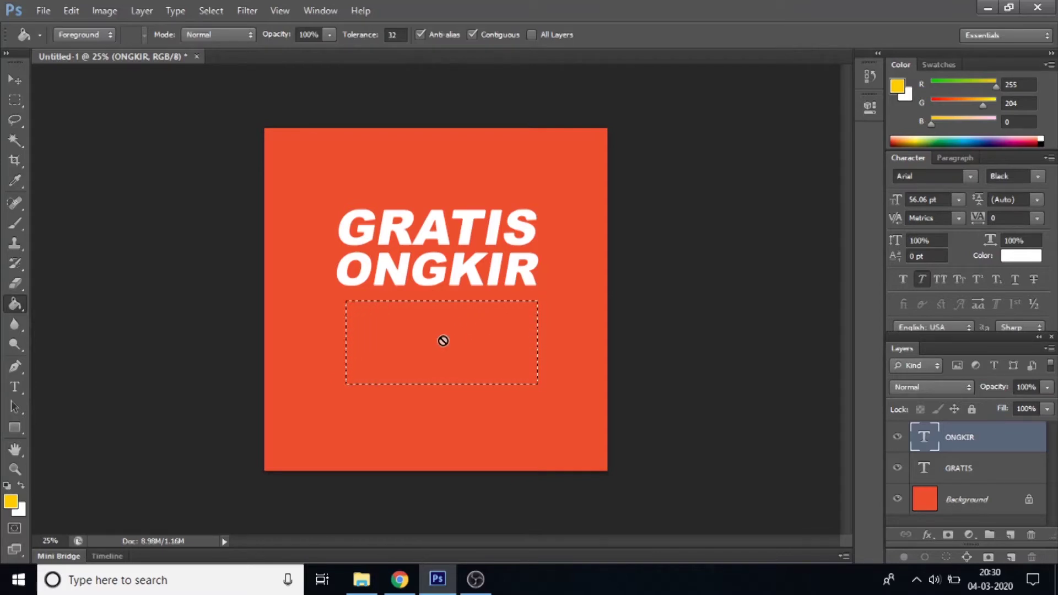
{"action": "left_click", "coordinate": [1011, 535]}
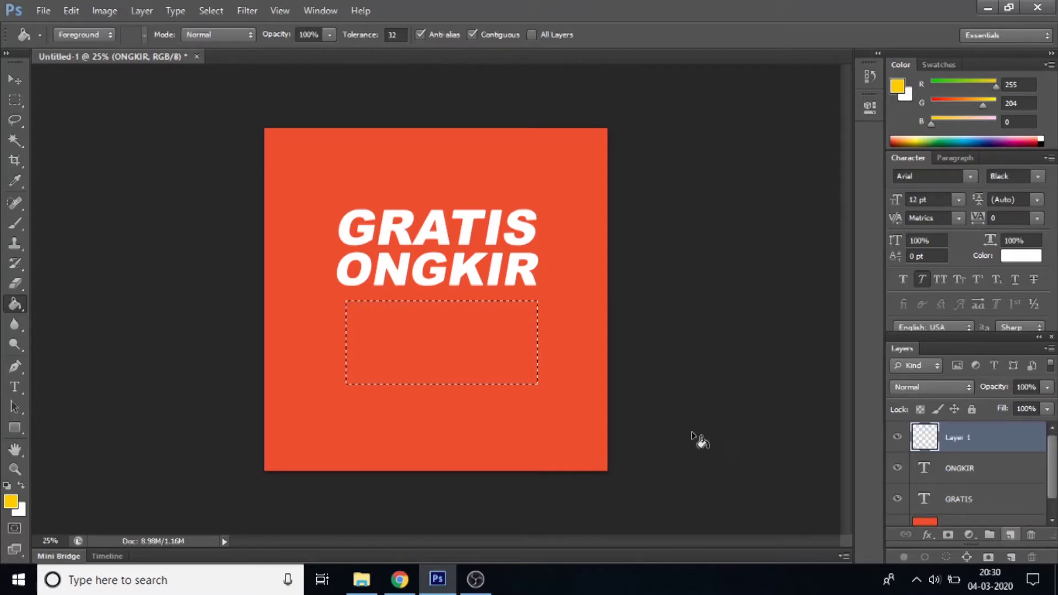
{"action": "left_click", "coordinate": [417, 330]}
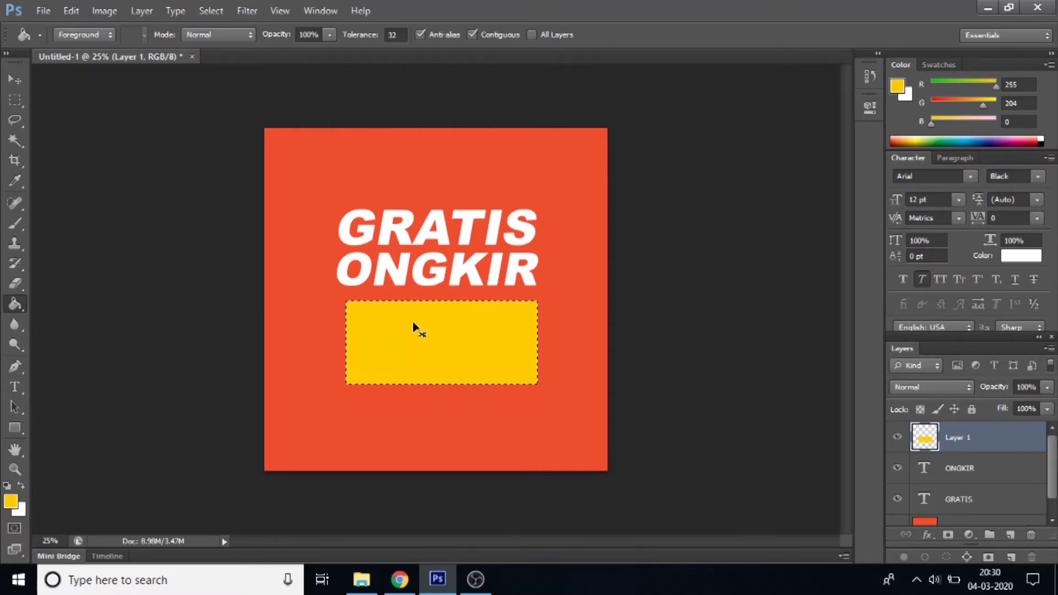
{"action": "key", "text": "ctrl+t"}
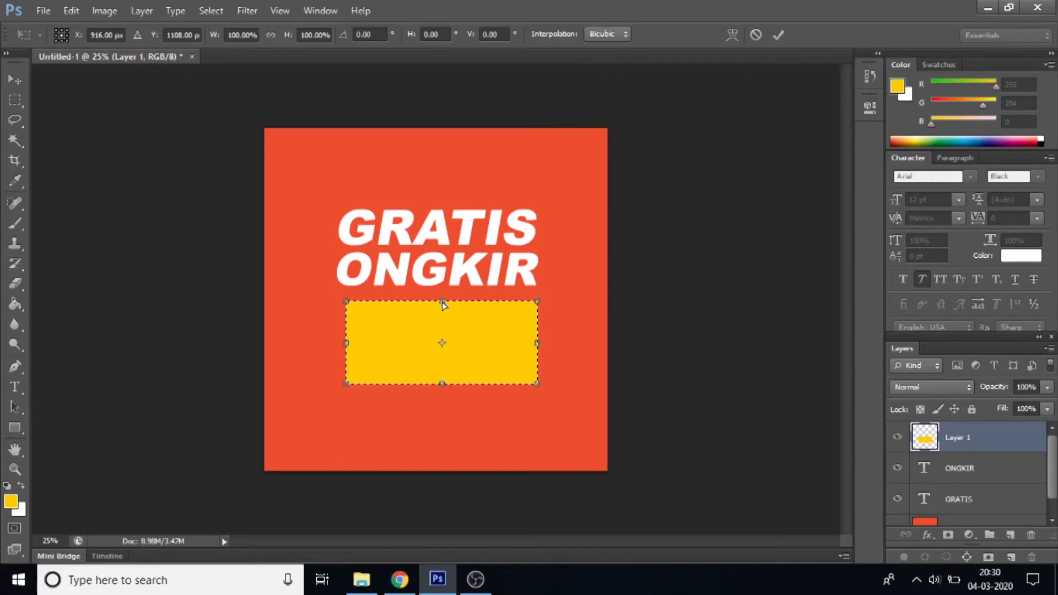
Skew the yellow rectangle into a right-leaning parallelogram and deselect it
{"action": "left_click_drag", "start_coordinate": [443, 306], "coordinate": [461, 306]}
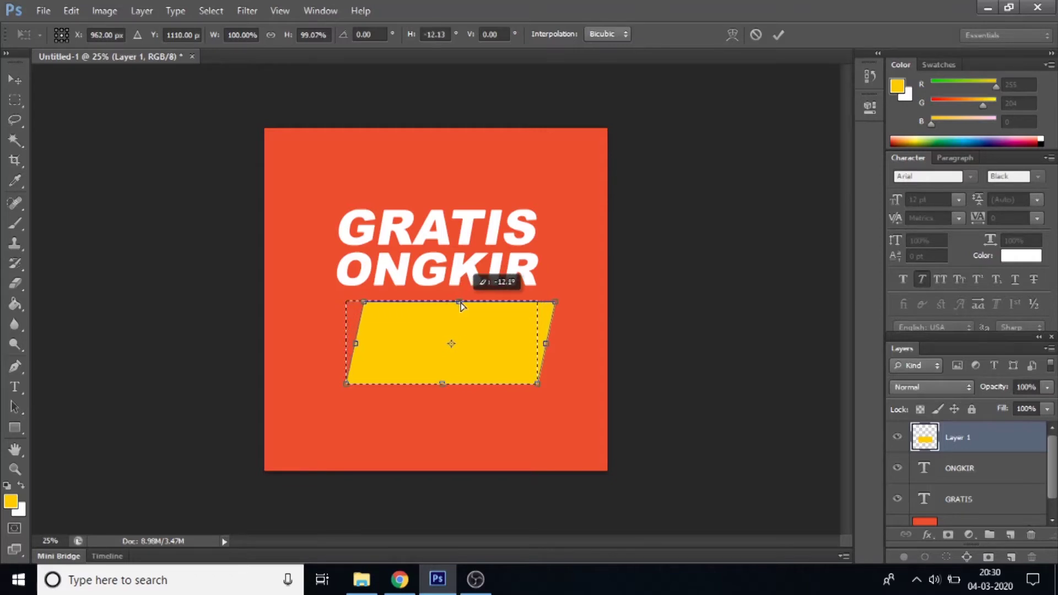
{"action": "left_click_drag", "start_coordinate": [461, 306], "coordinate": [462, 307]}
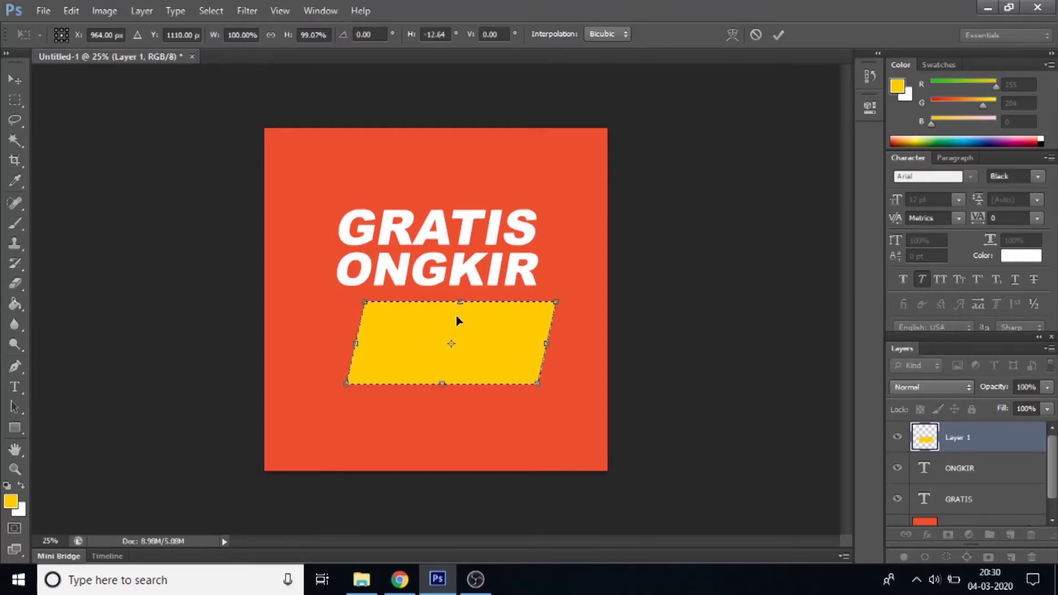
{"action": "key", "text": "Return"}
{"action": "key", "text": "g"}
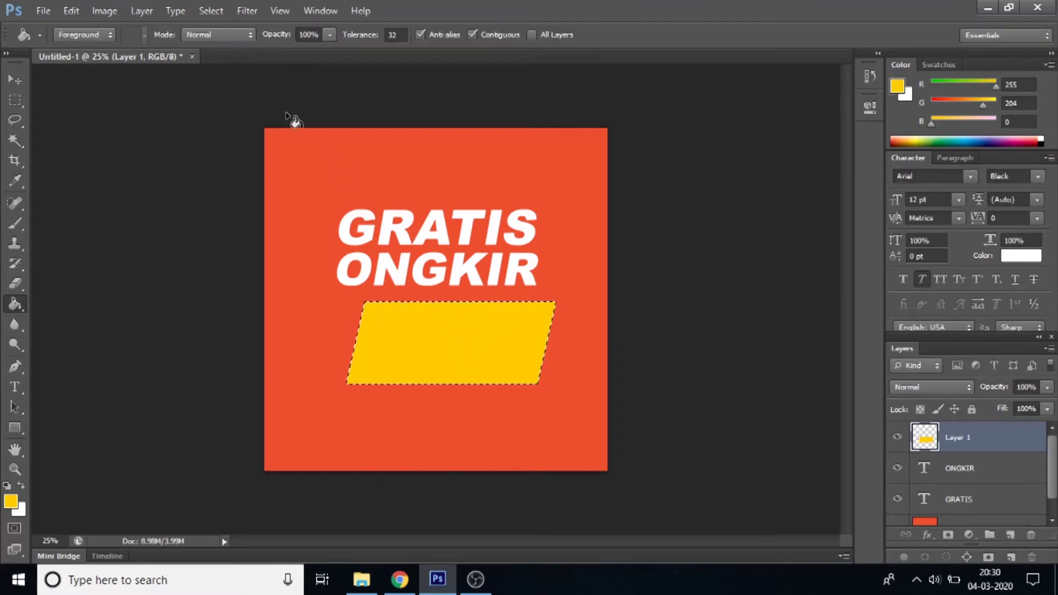
{"action": "left_click", "coordinate": [203, 10]}
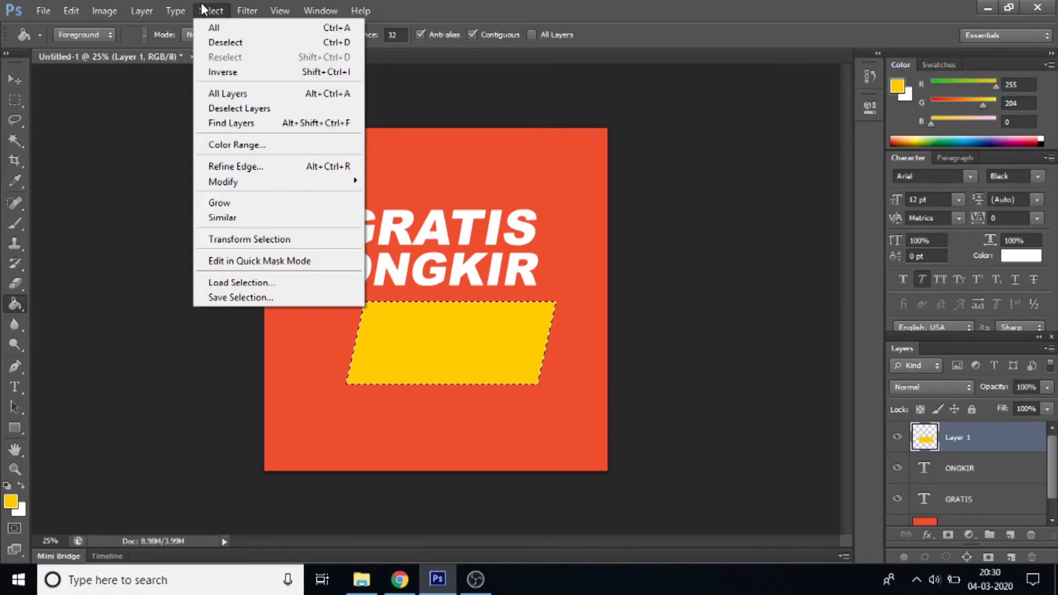
{"action": "left_click", "coordinate": [216, 44]}
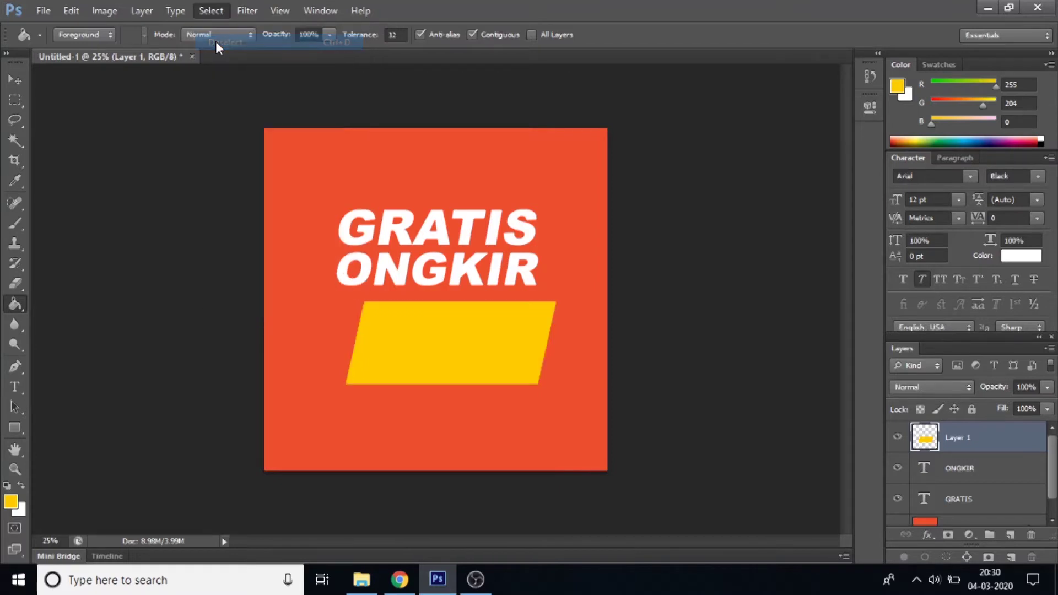
Nudge the parallelogram left and up, then stretch its bottom edge to make it taller
{"action": "left_click", "coordinate": [22, 80]}
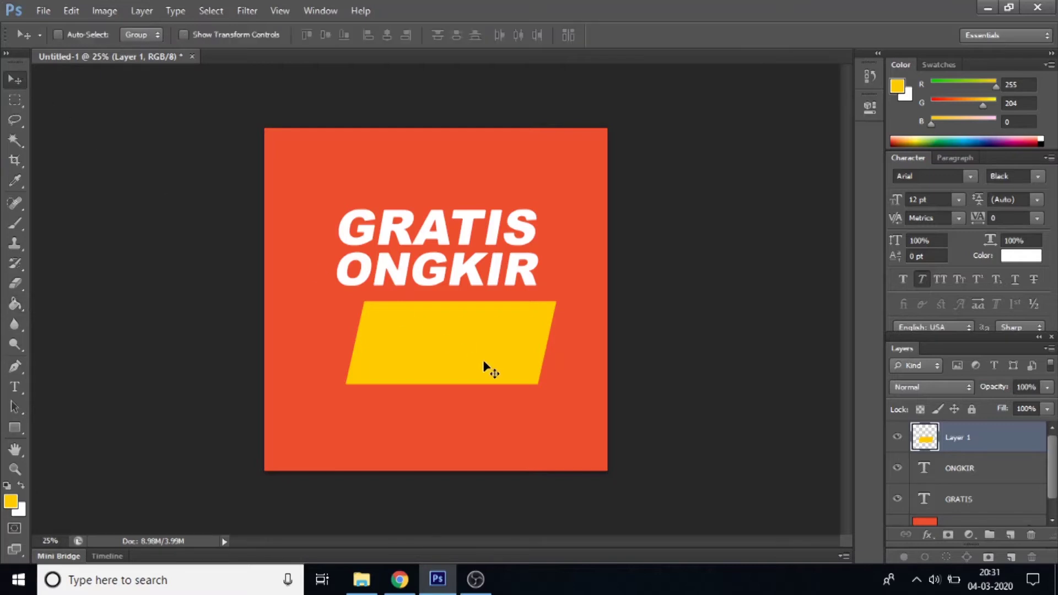
{"action": "key", "text": "Left"}
{"action": "key", "text": "Left"}
{"action": "key", "text": "Left"}
{"action": "key", "text": "Left"}
{"action": "key", "text": "Left"}
{"action": "key", "text": "Left"}
{"action": "key", "text": "Left"}
{"action": "key", "text": "Left"}
{"action": "key", "text": "Left"}
{"action": "key", "text": "Left"}
{"action": "key", "text": "Left"}
{"action": "key", "text": "Left"}
{"action": "key", "text": "Left"}
{"action": "key", "text": "Left"}
{"action": "key", "text": "Left"}
{"action": "key", "text": "Left"}
{"action": "key", "text": "Left"}
{"action": "key", "text": "Left"}
{"action": "key", "text": "Left"}
{"action": "key", "text": "Left"}
{"action": "key", "text": "Left"}
{"action": "key", "text": "Left"}
{"action": "key", "text": "Left"}
{"action": "key", "text": "Left"}
{"action": "key", "text": "shift+Up"}
{"action": "key", "text": "shift+Up"}
{"action": "key", "text": "shift+Up"}
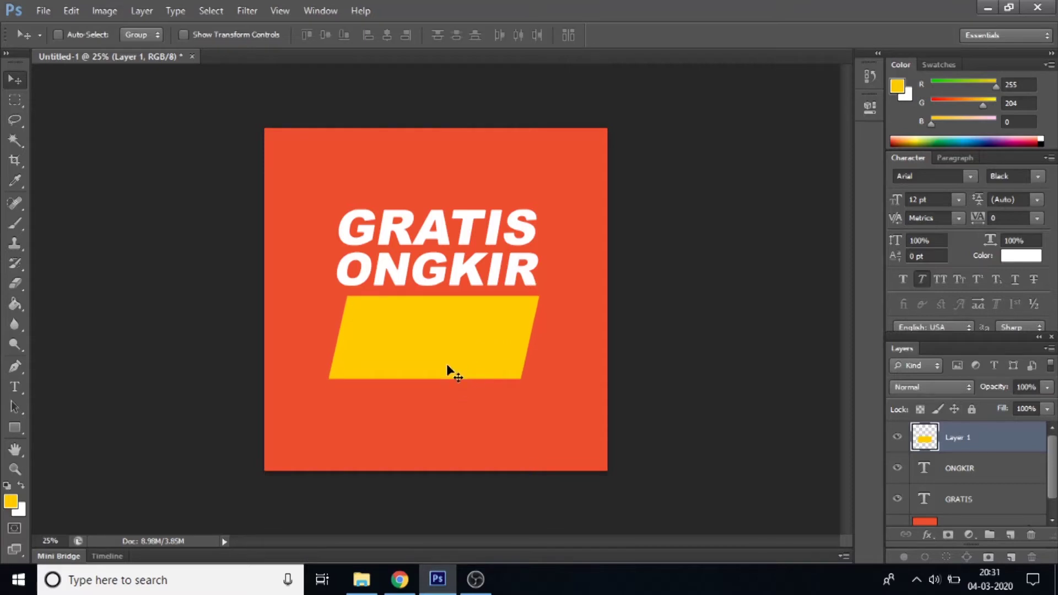
{"action": "key", "text": "ctrl+t"}
{"action": "left_click_drag", "start_coordinate": [434, 379], "coordinate": [434, 397]}
{"action": "key", "text": "Return"}
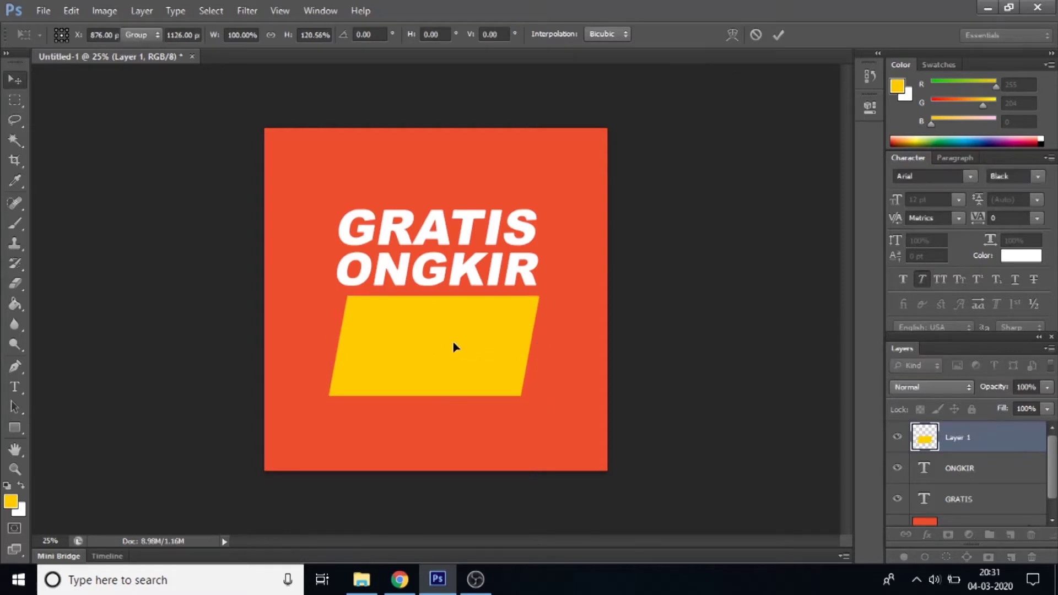
{"action": "left_click", "coordinate": [13, 388]}
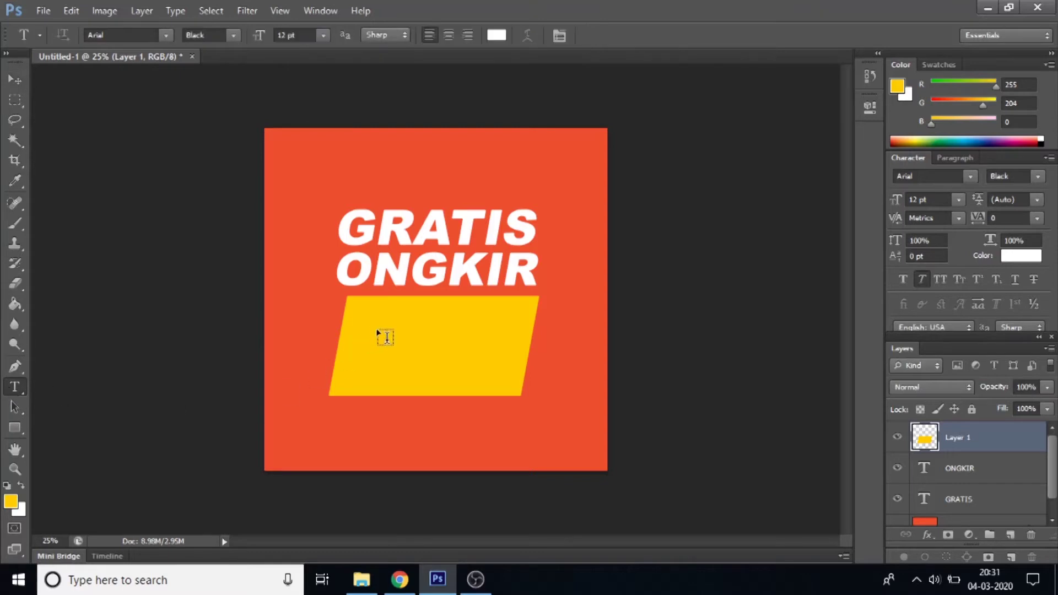
Sample the orange background as text colour and type XTRA inside the yellow box
{"action": "left_click", "coordinate": [496, 35]}
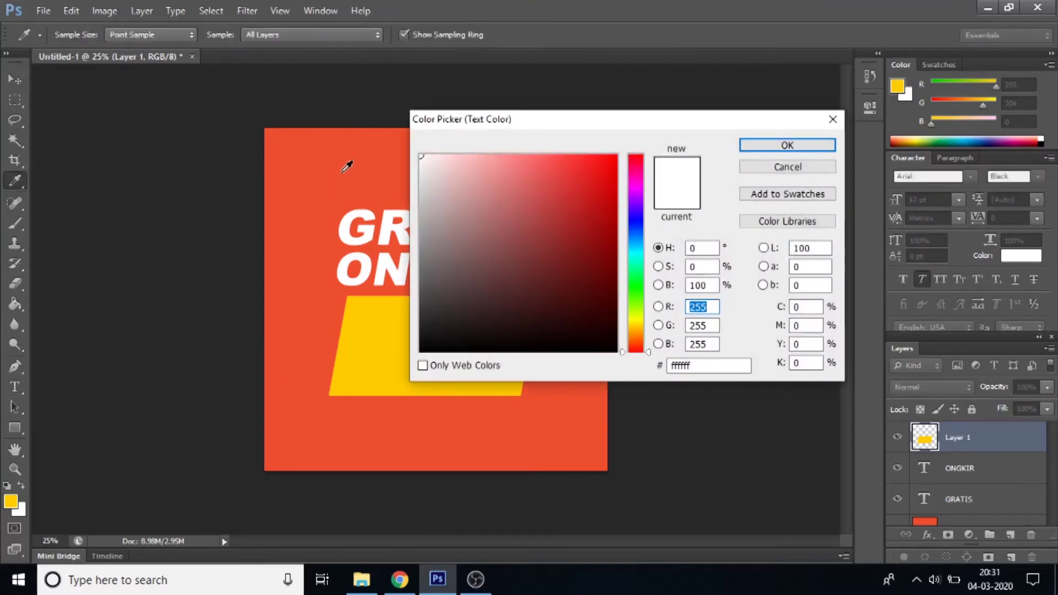
{"action": "left_click", "coordinate": [335, 162]}
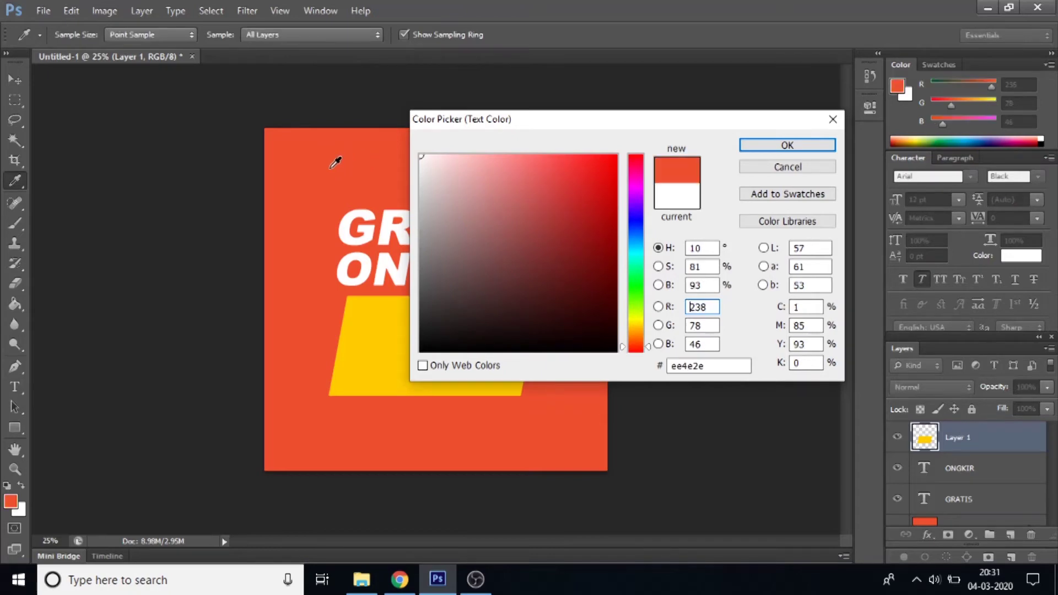
{"action": "left_click", "coordinate": [754, 145]}
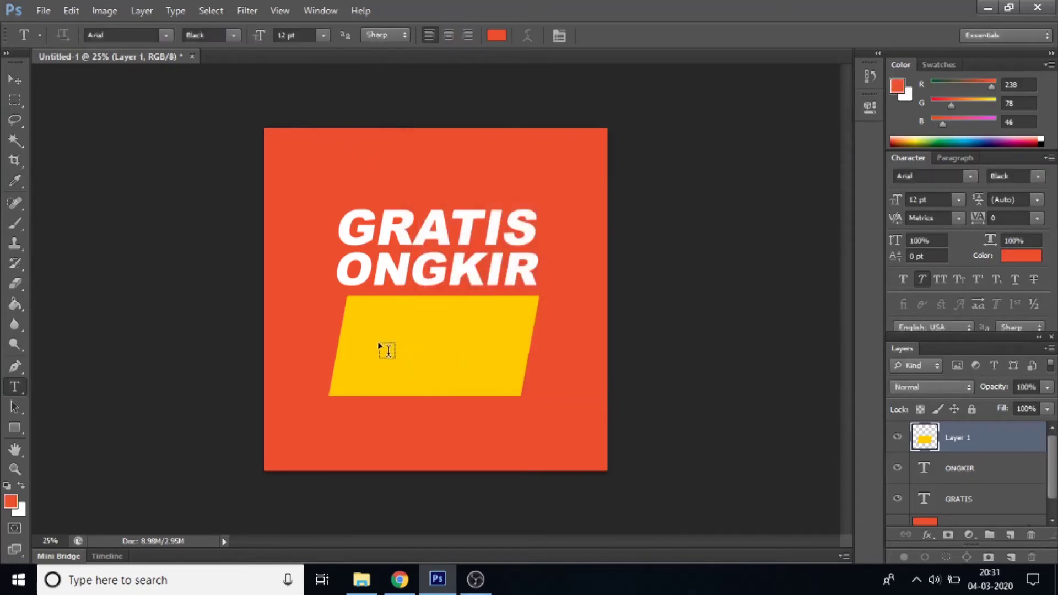
{"action": "left_click", "coordinate": [372, 337]}
{"action": "type", "text": "KE"}
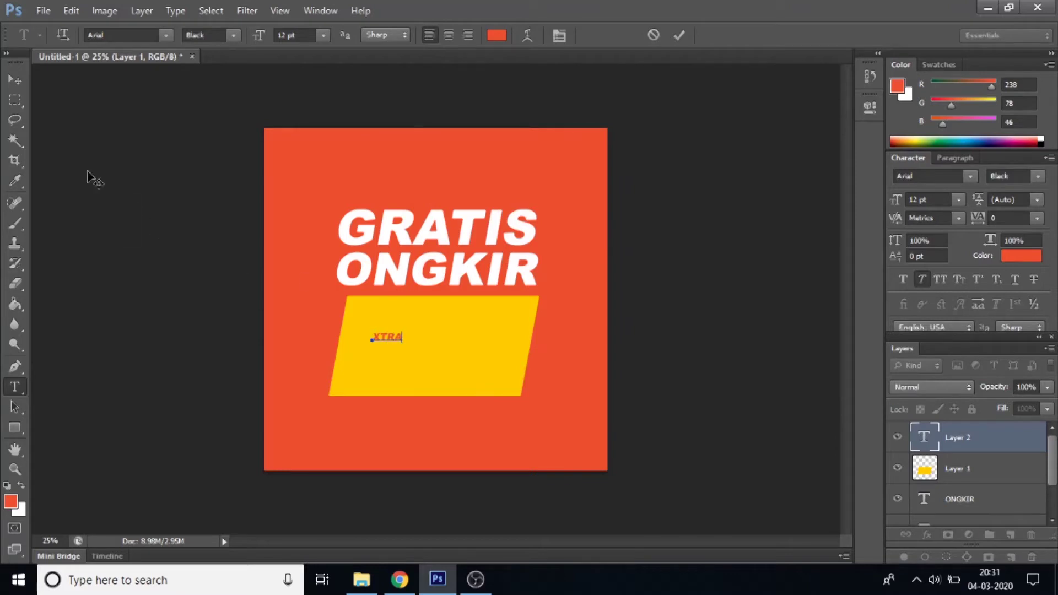
{"action": "left_click", "coordinate": [16, 81]}
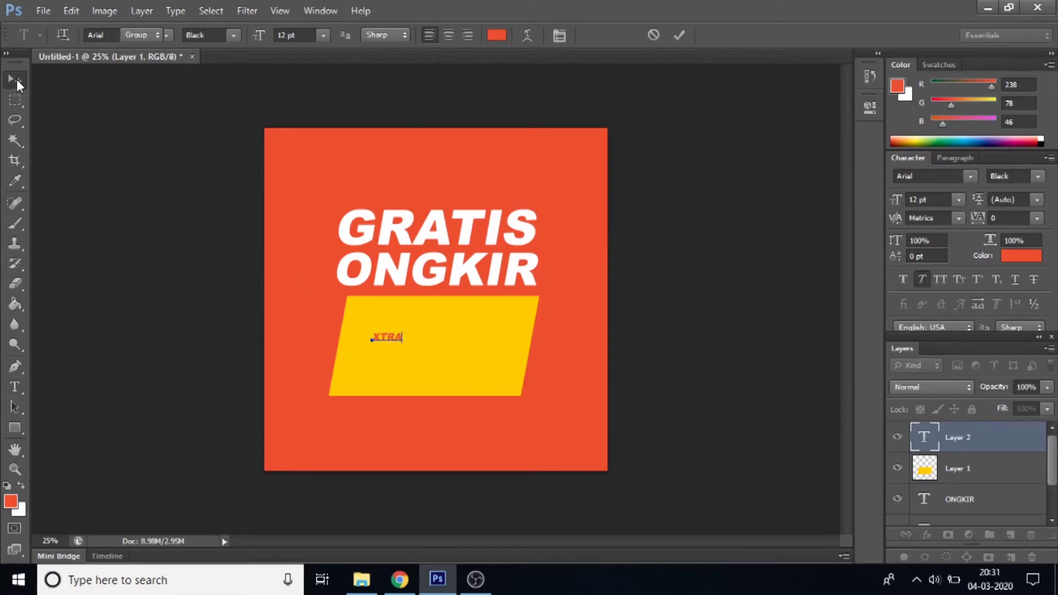
Scale the XTRA text to fill the yellow slanted box and nudge it up-left into place
{"action": "key", "text": "ctrl+t"}
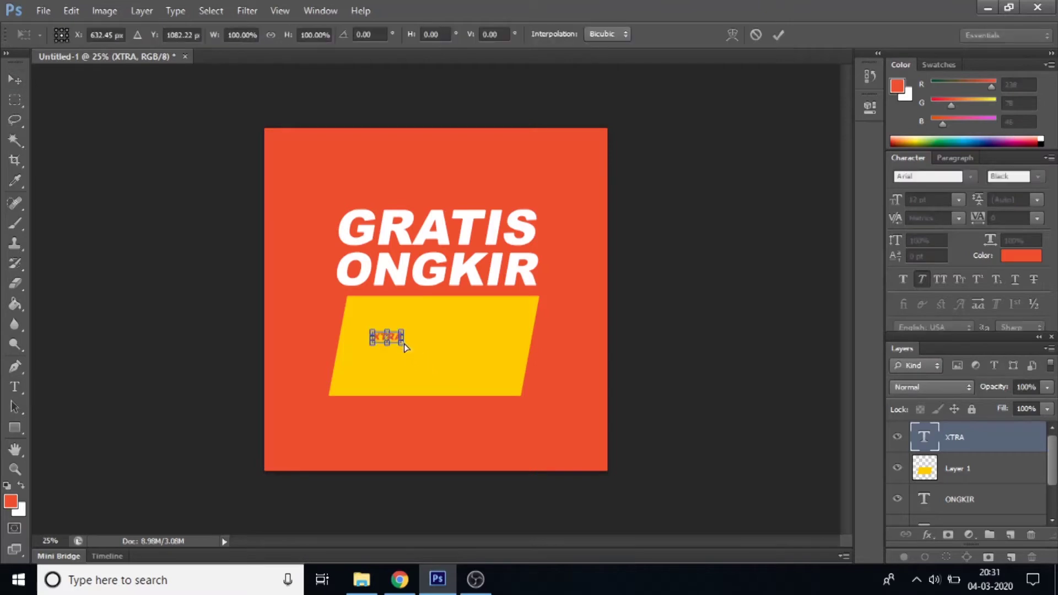
{"action": "left_click_drag", "start_coordinate": [407, 348], "coordinate": [507, 383]}
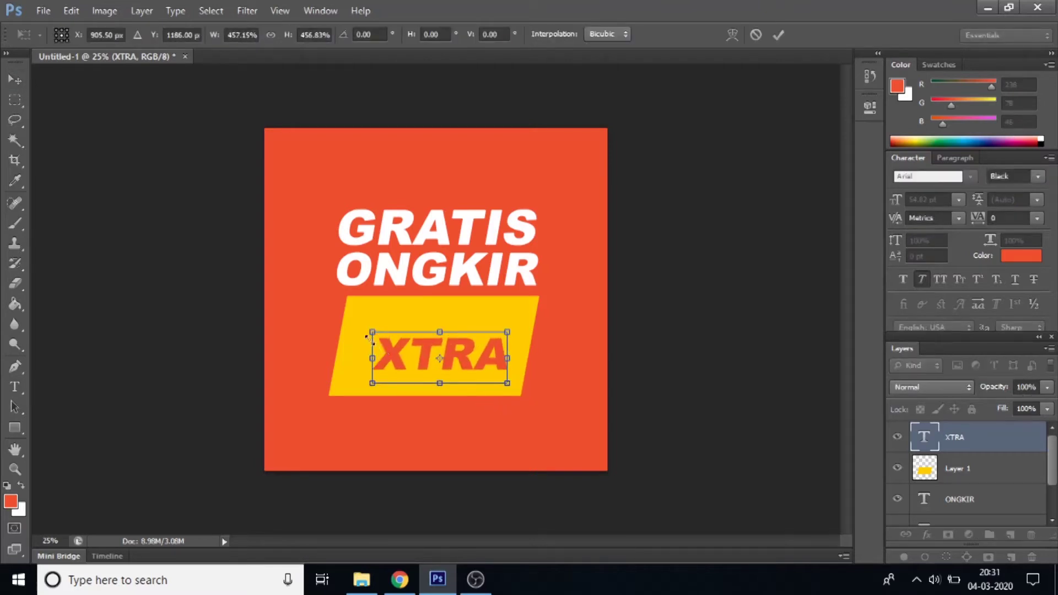
{"action": "left_click_drag", "start_coordinate": [325, 351], "coordinate": [338, 319]}
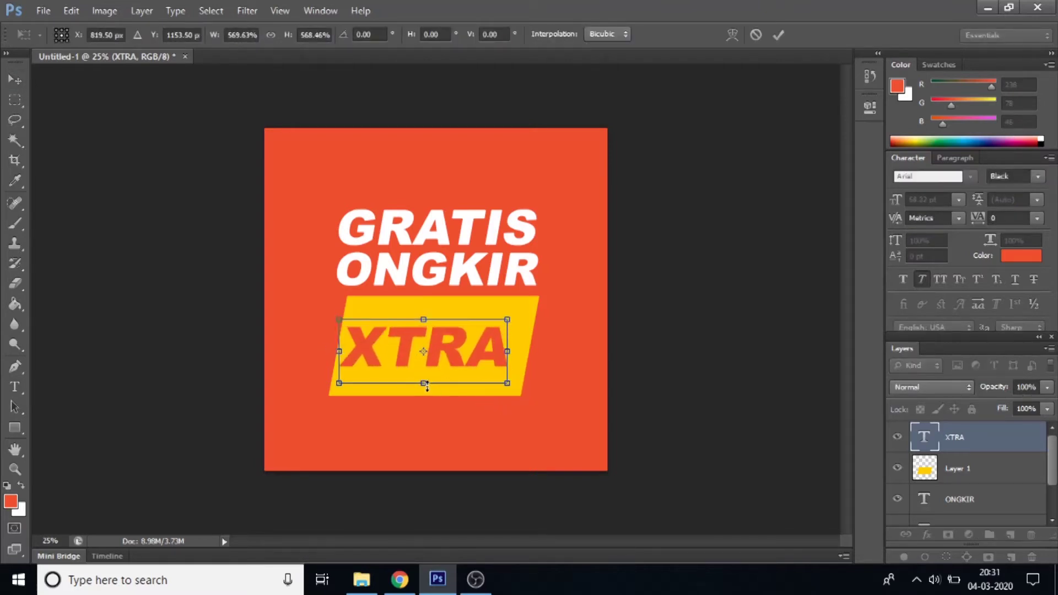
{"action": "left_click_drag", "start_coordinate": [426, 386], "coordinate": [426, 403]}
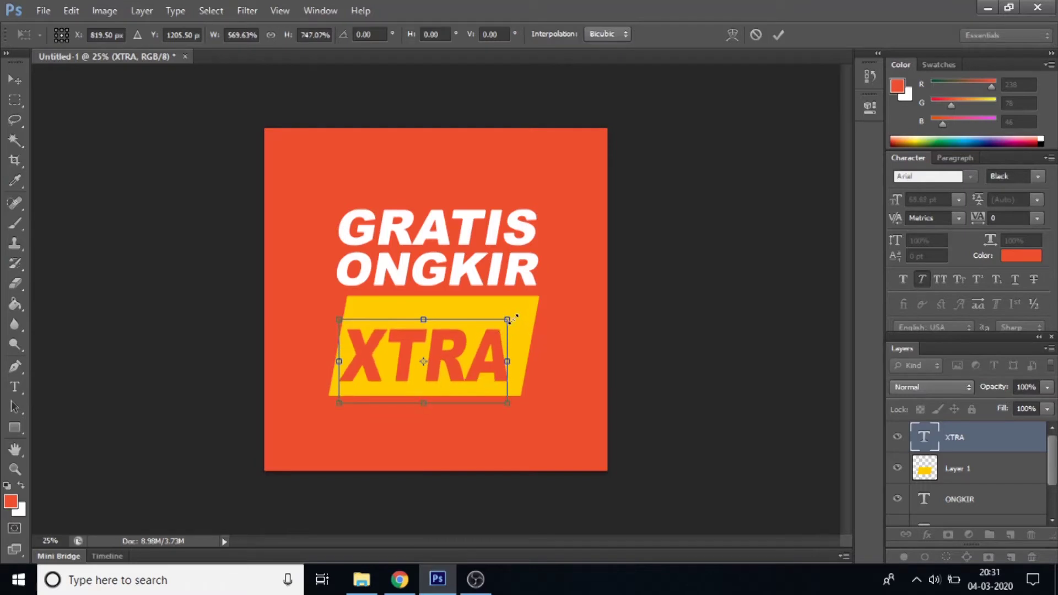
{"action": "left_click_drag", "start_coordinate": [508, 318], "coordinate": [513, 317]}
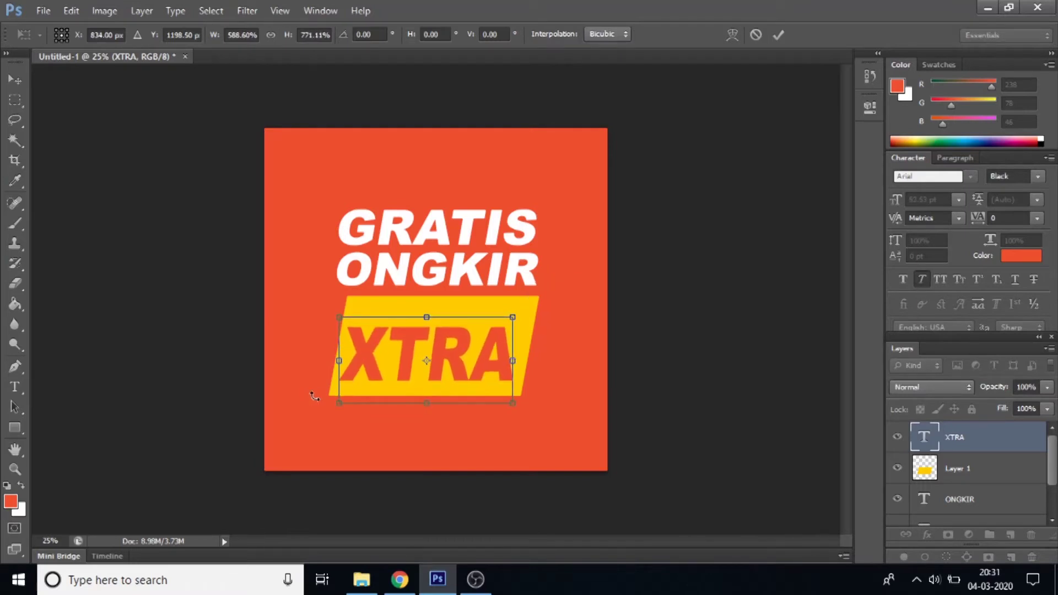
{"action": "left_click_drag", "start_coordinate": [338, 402], "coordinate": [344, 400]}
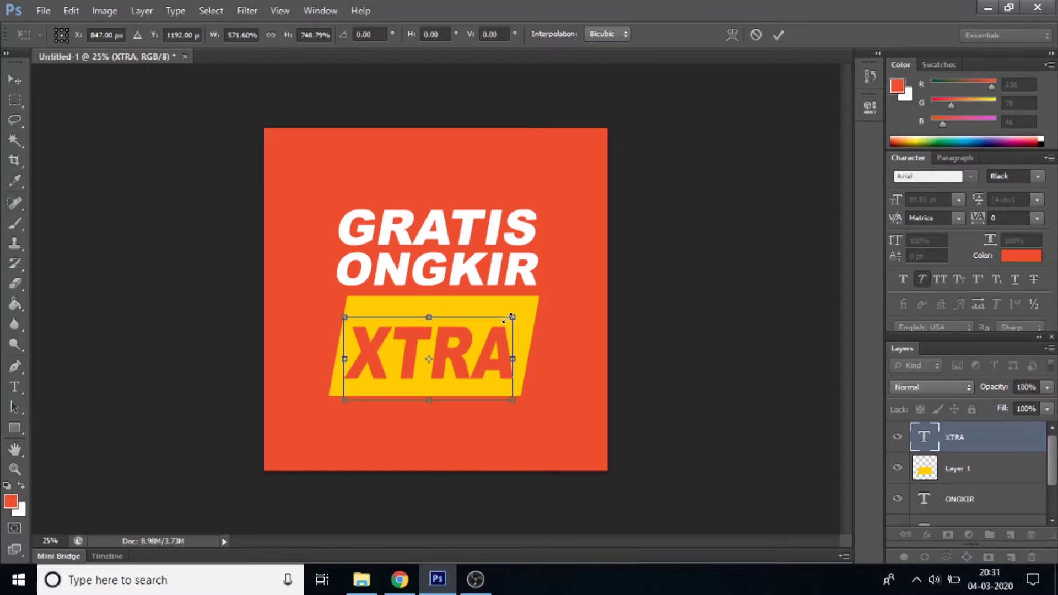
{"action": "left_click_drag", "start_coordinate": [512, 317], "coordinate": [515, 316]}
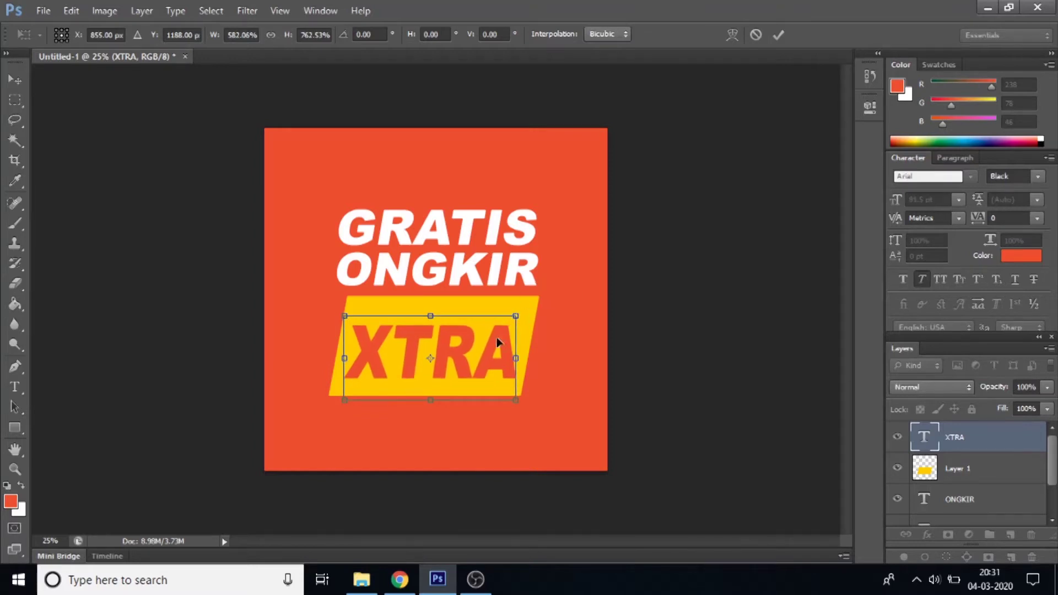
{"action": "key", "text": "Return"}
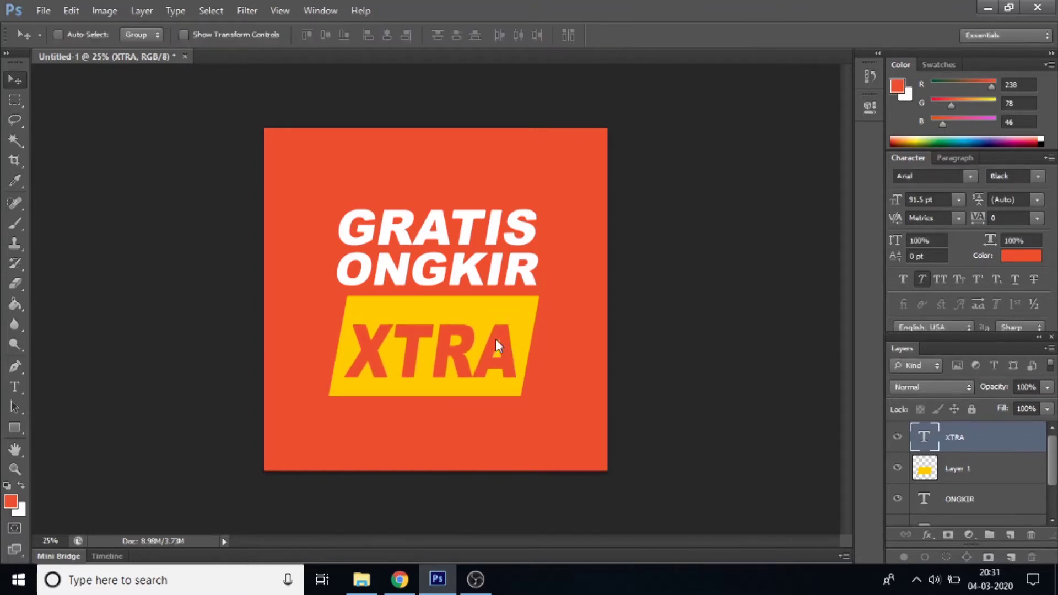
{"action": "key", "text": "shift+Up"}
{"action": "key", "text": "shift+Up"}
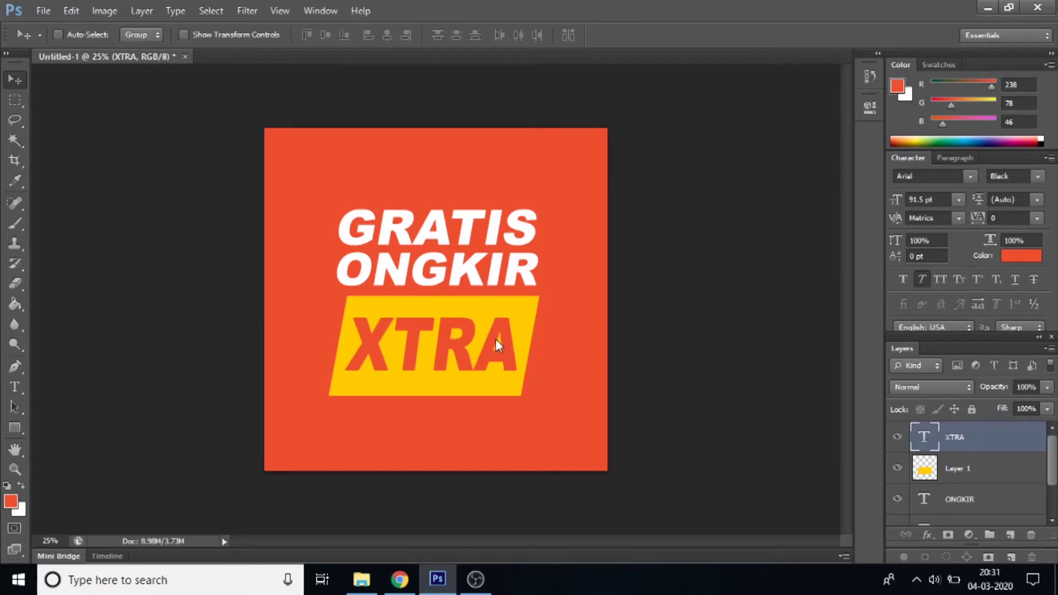
{"action": "key", "text": "shift+Left"}
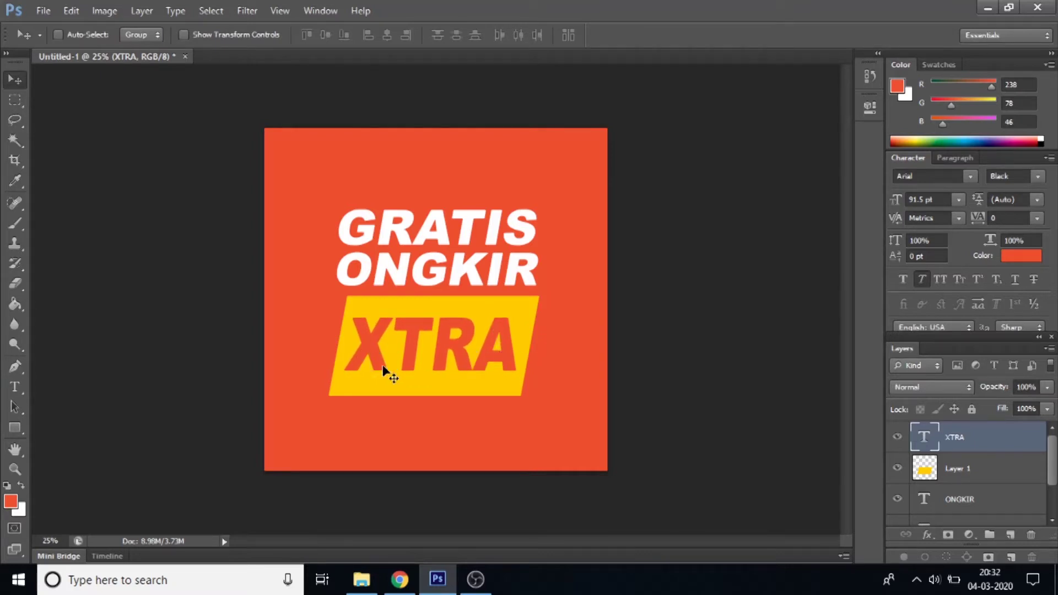
Merge the XTRA text layer with a new empty layer into pixel Layer 2
{"action": "left_click", "coordinate": [1011, 535]}
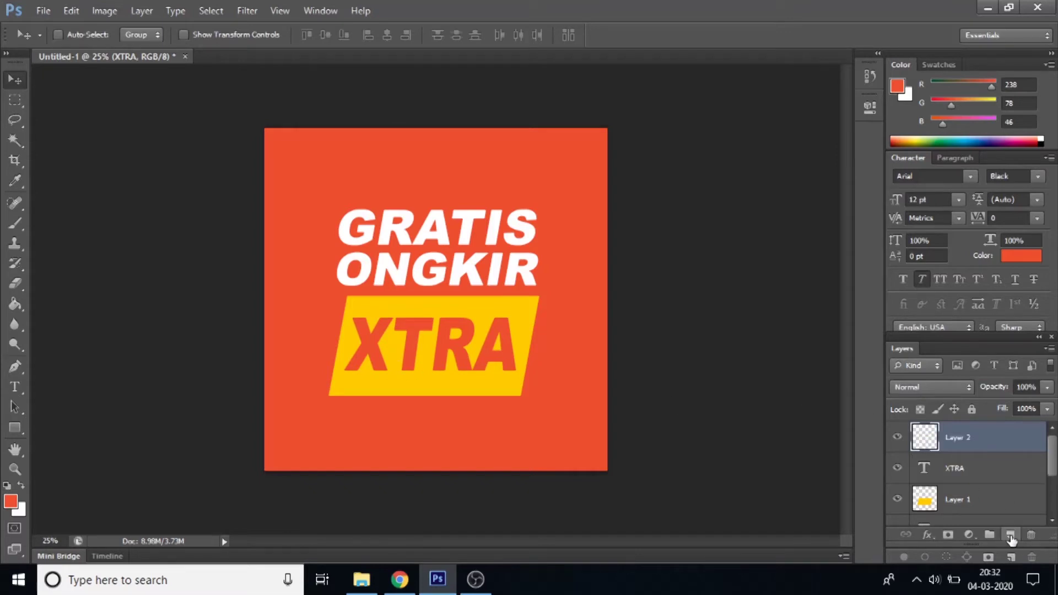
{"action": "left_click", "coordinate": [981, 470], "text": "shift"}
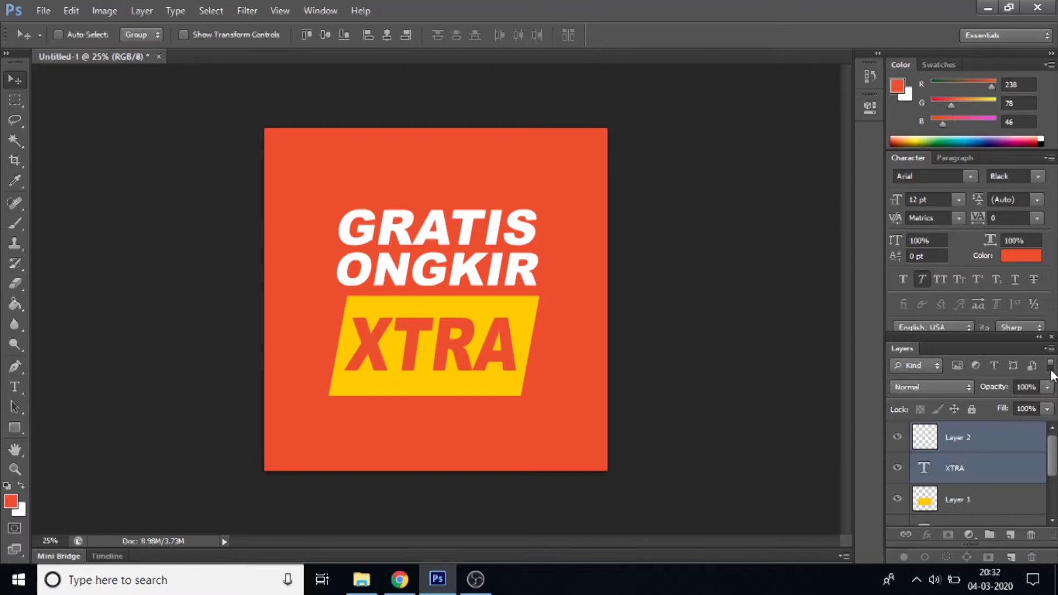
{"action": "left_click", "coordinate": [1048, 350]}
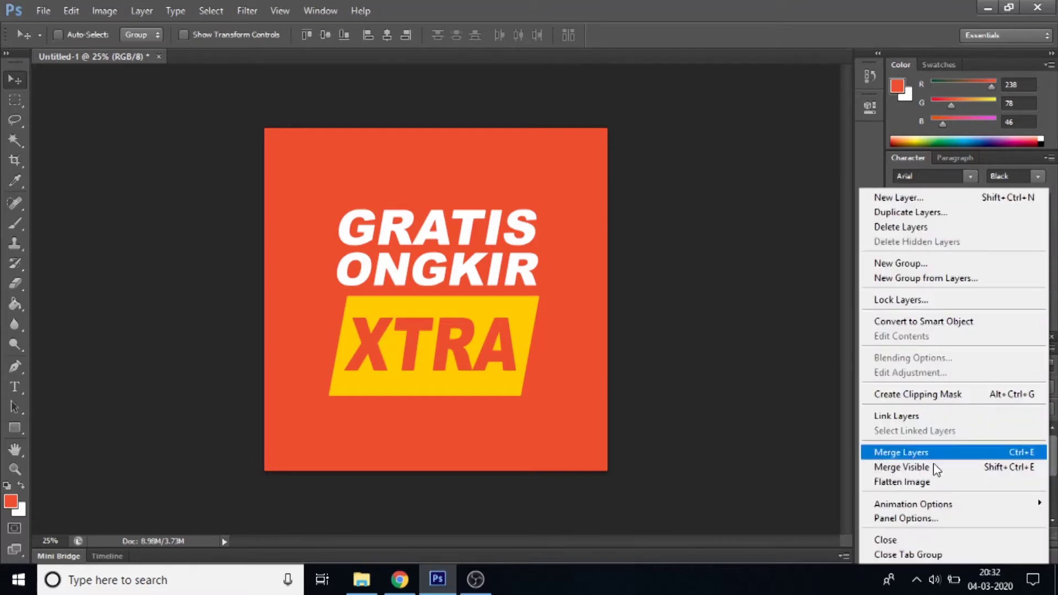
{"action": "left_click", "coordinate": [928, 454]}
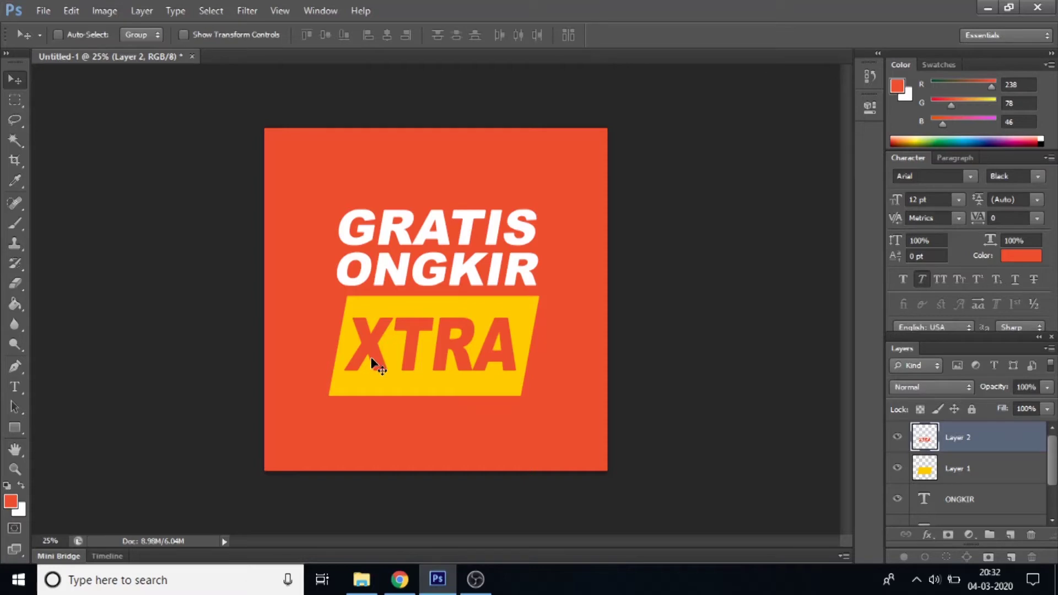
{"action": "left_click", "coordinate": [15, 470]}
{"action": "mouse_move", "coordinate": [374, 355]}
{"action": "left_mouse_down"}
{"action": "mouse_move", "coordinate": [348, 396]}
{"action": "mouse_move", "coordinate": [351, 373]}
{"action": "left_mouse_up"}
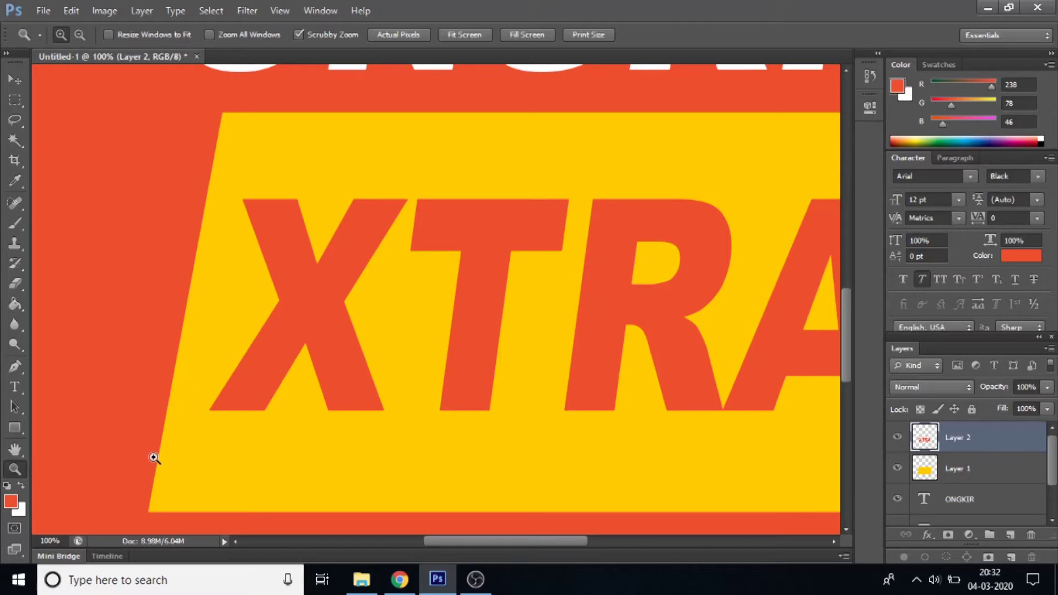
Draw a pen path from the X's top to the box's bottom-left corner and convert it to a selection
{"action": "left_click", "coordinate": [14, 365]}
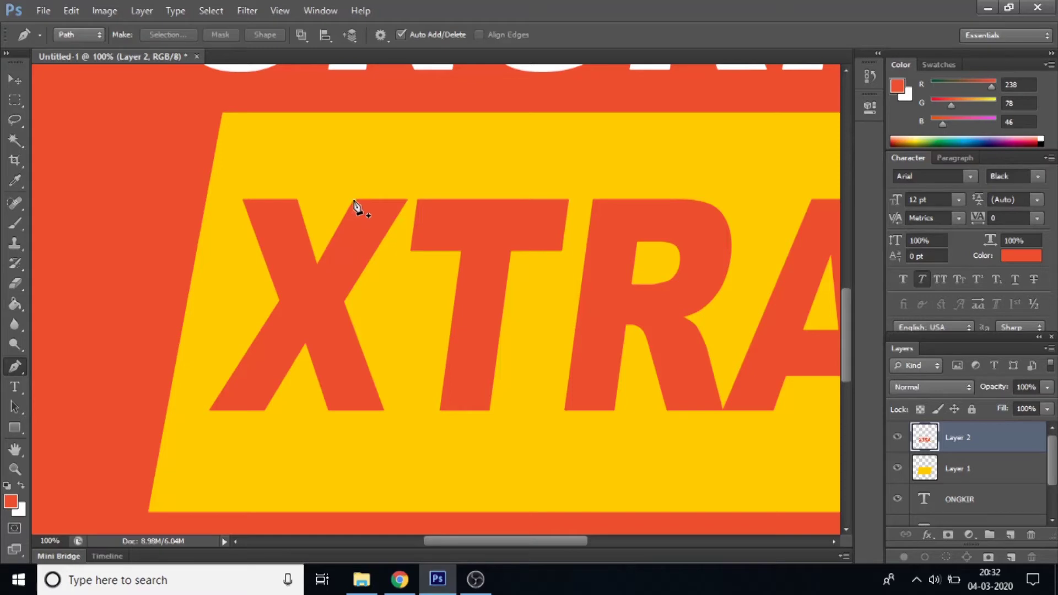
{"action": "left_click", "coordinate": [353, 199]}
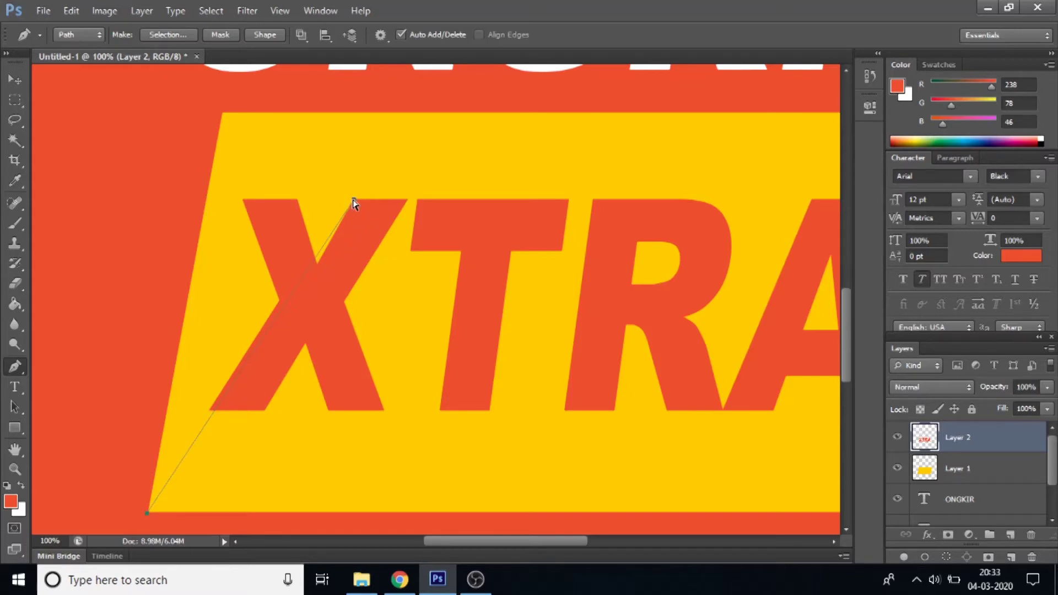
{"action": "left_click_drag", "start_coordinate": [351, 203], "coordinate": [348, 204]}
{"action": "left_click", "coordinate": [210, 514]}
{"action": "left_click", "coordinate": [409, 200]}
{"action": "right_click", "coordinate": [363, 236]}
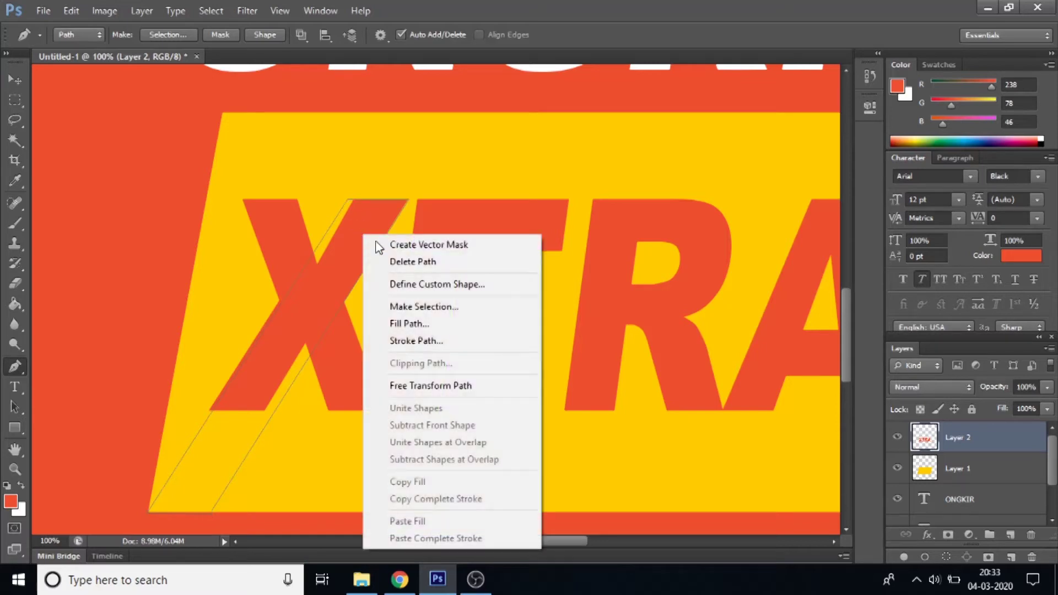
{"action": "left_click", "coordinate": [413, 305]}
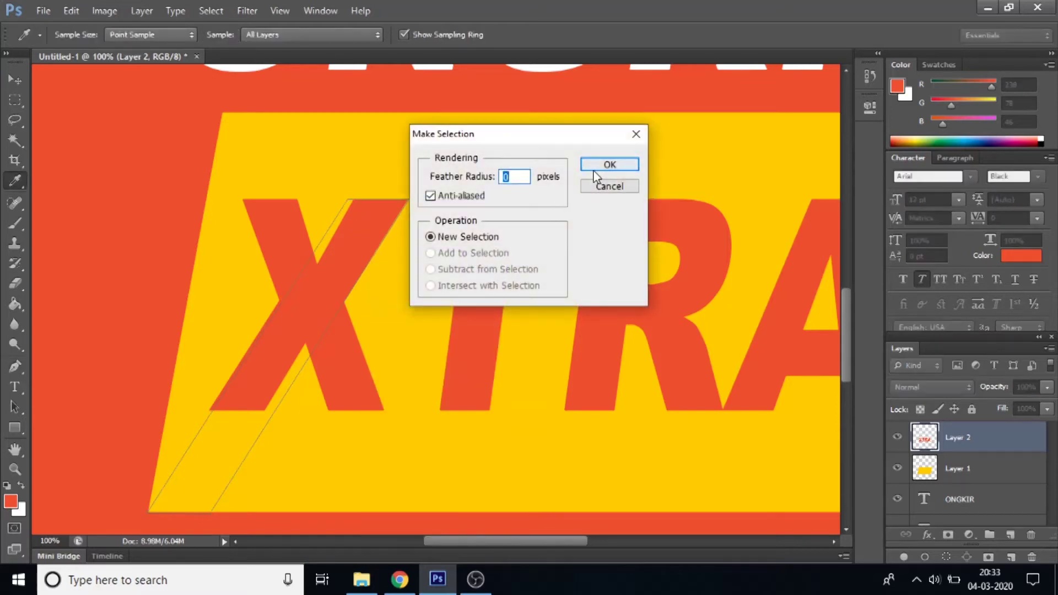
{"action": "left_click", "coordinate": [596, 171]}
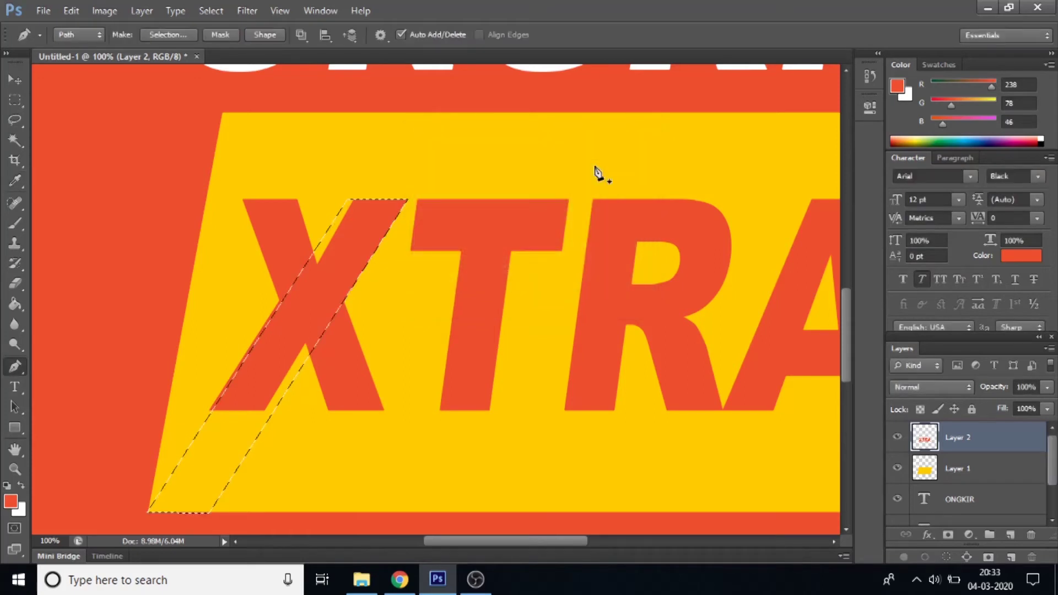
Fill the slanted stripe selection with orange on a new Layer 3 using the Paint Bucket
{"action": "left_click", "coordinate": [1009, 560]}
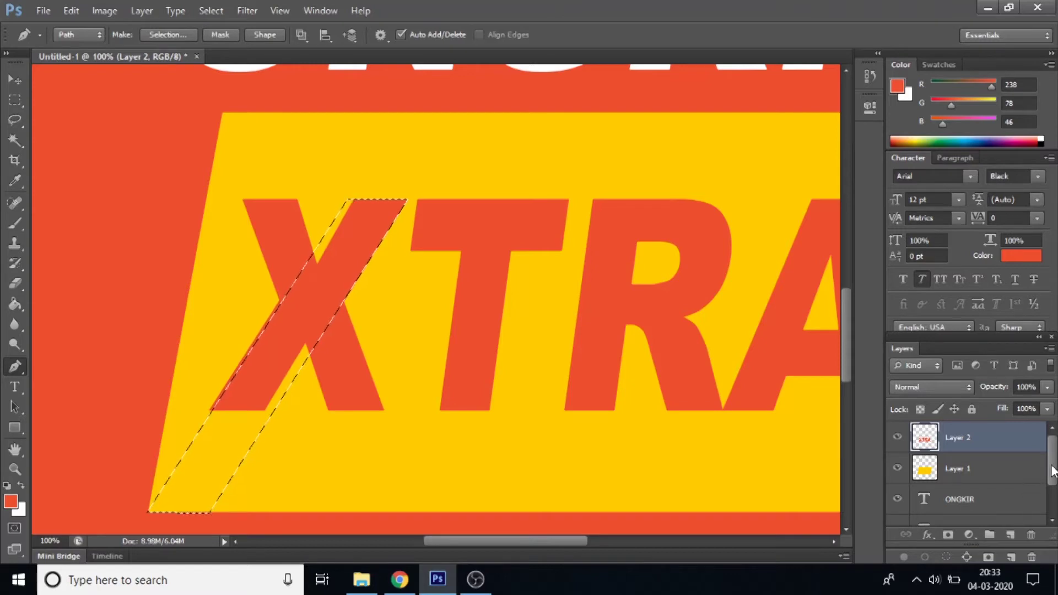
{"action": "left_click", "coordinate": [1011, 536]}
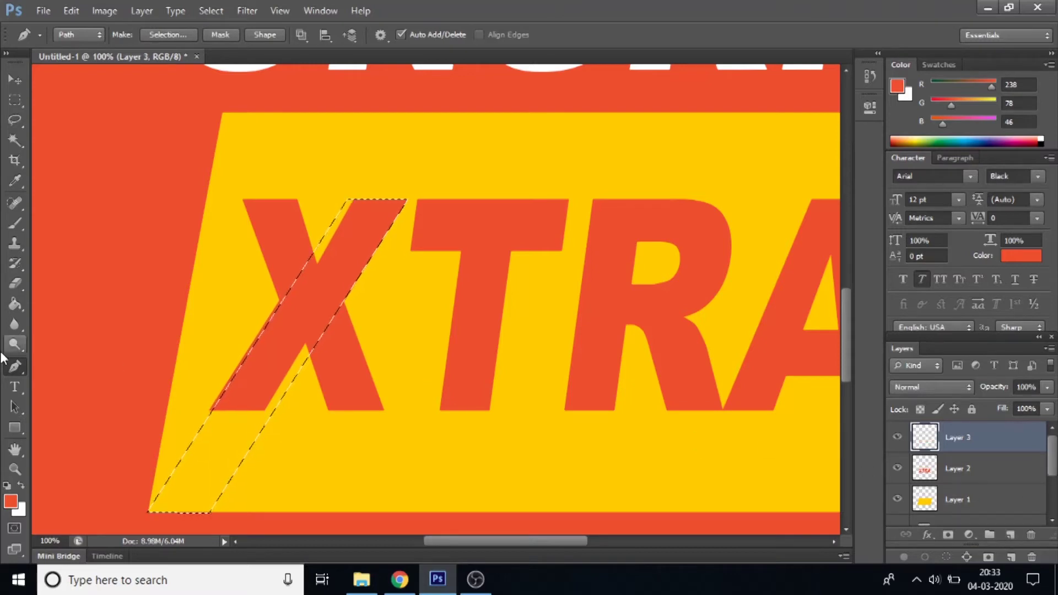
{"action": "left_click", "coordinate": [17, 306]}
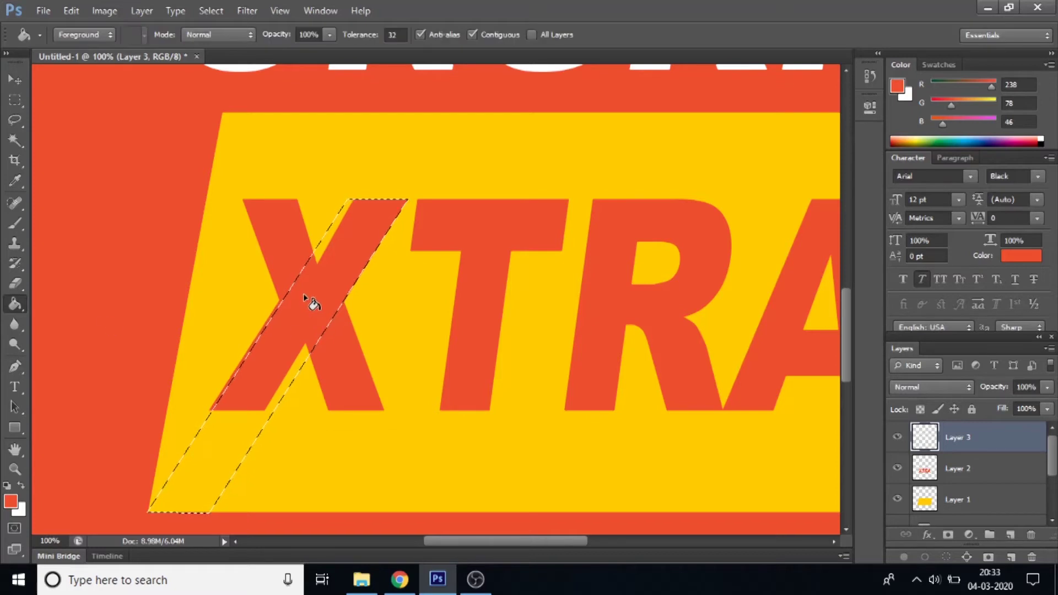
{"action": "left_click", "coordinate": [304, 294]}
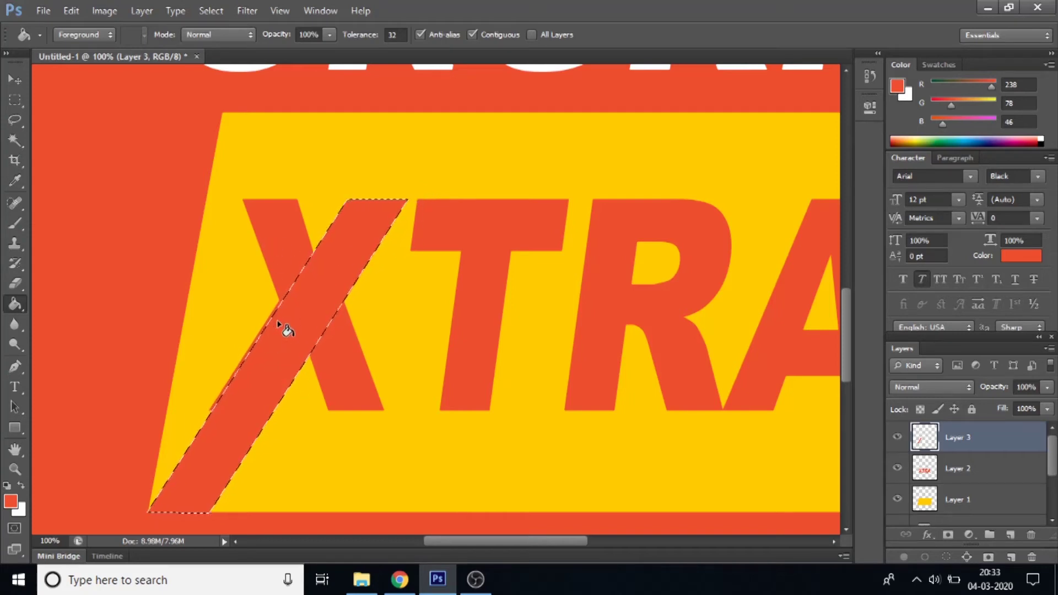
{"action": "right_click", "coordinate": [973, 441]}
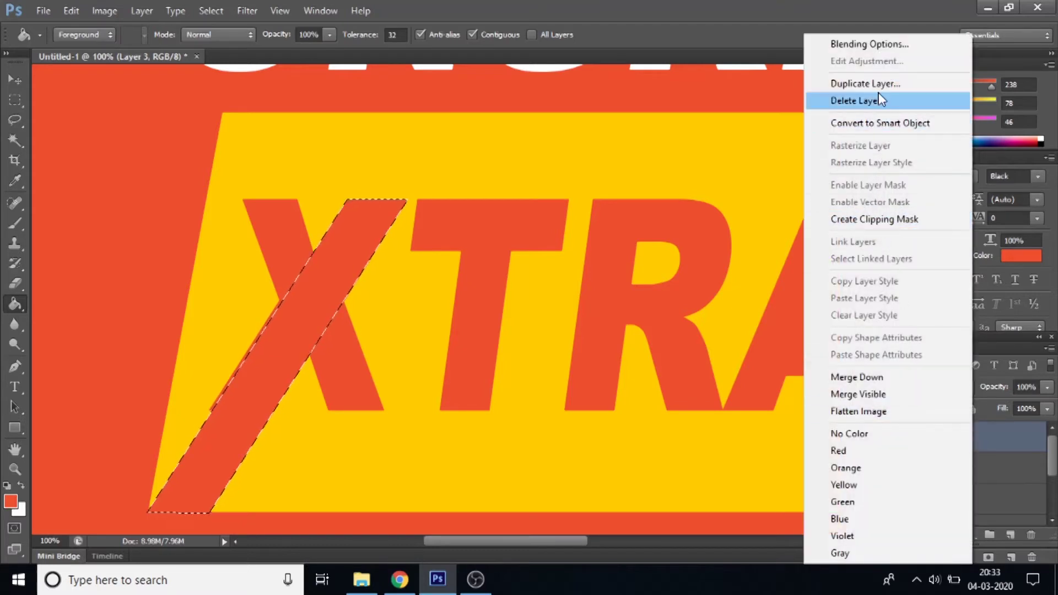
Duplicate the stripe layer, deselect, flip the copy horizontally and move it right onto the X
{"action": "left_click", "coordinate": [876, 84]}
{"action": "left_click", "coordinate": [680, 176]}
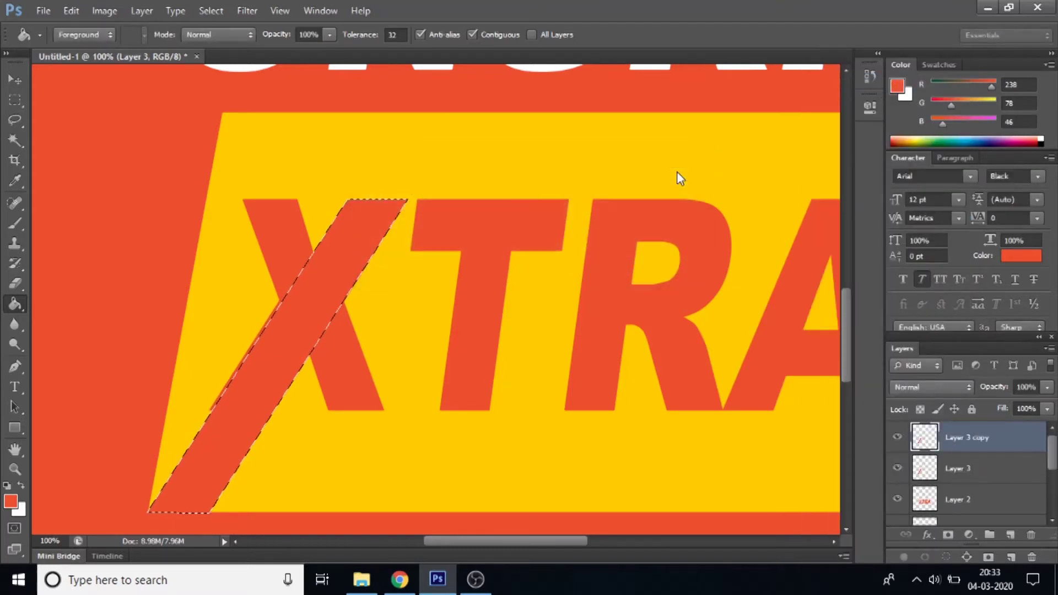
{"action": "left_click", "coordinate": [215, 11]}
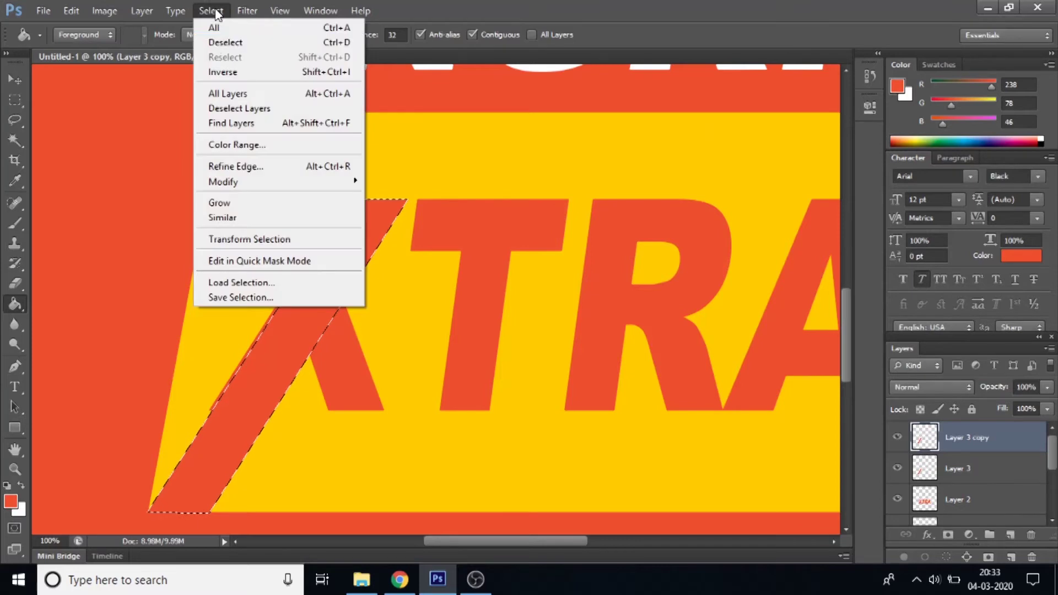
{"action": "left_click", "coordinate": [214, 43]}
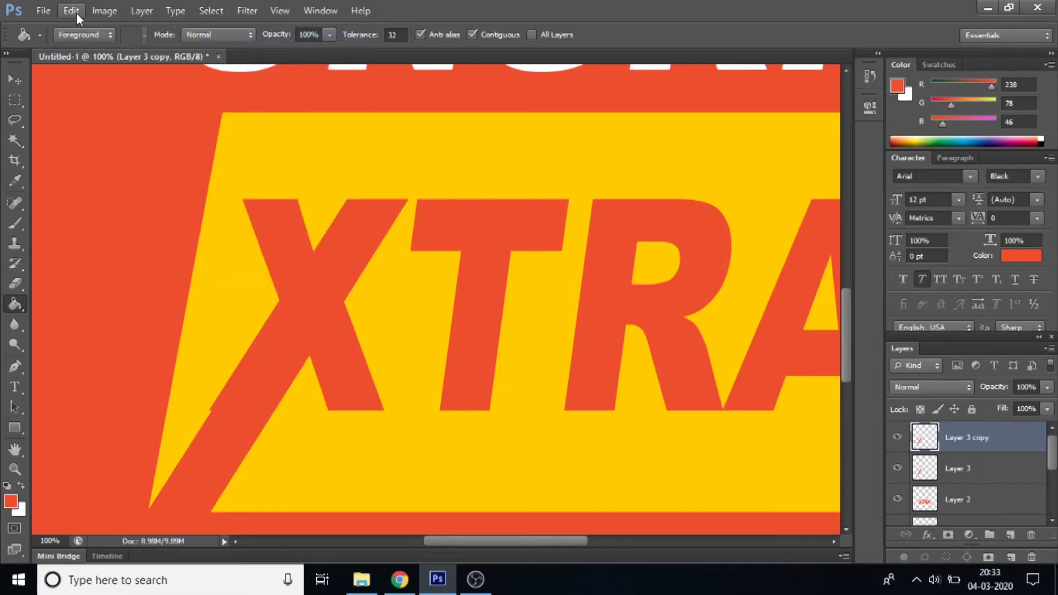
{"action": "left_click", "coordinate": [72, 11]}
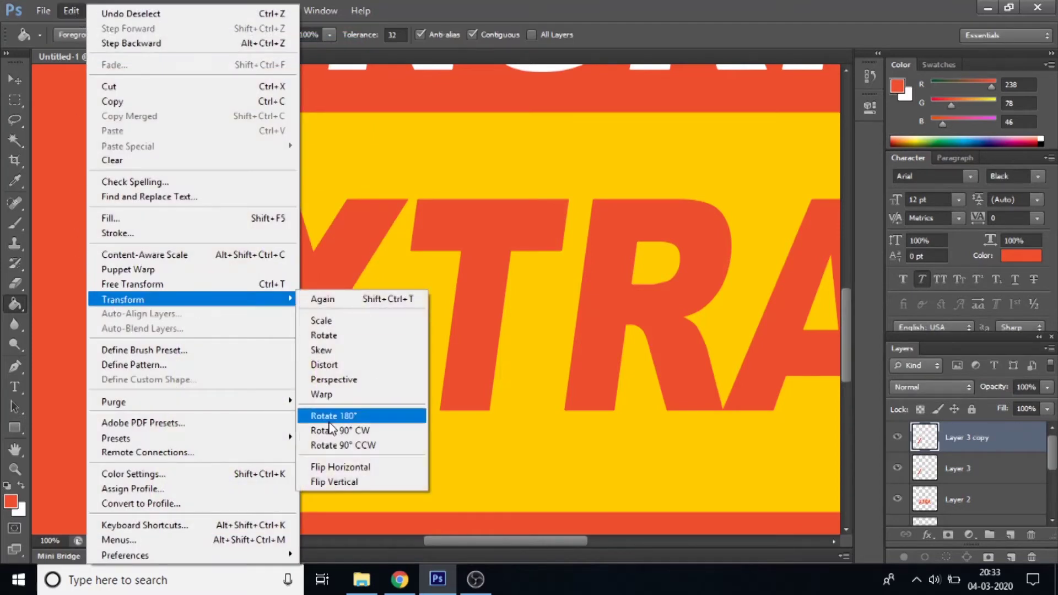
{"action": "left_click", "coordinate": [334, 471]}
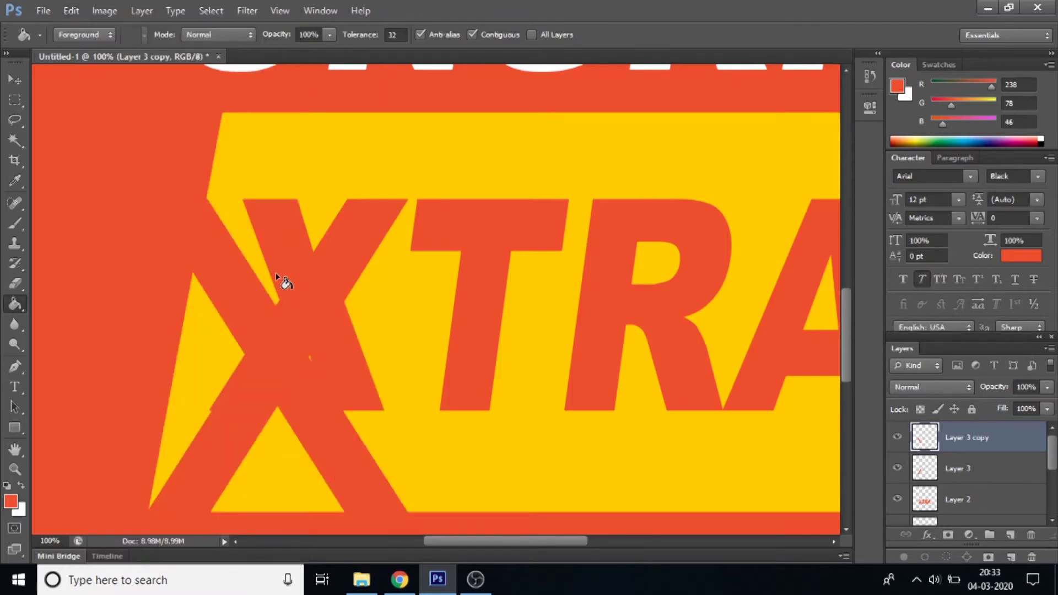
{"action": "left_click", "coordinate": [15, 79]}
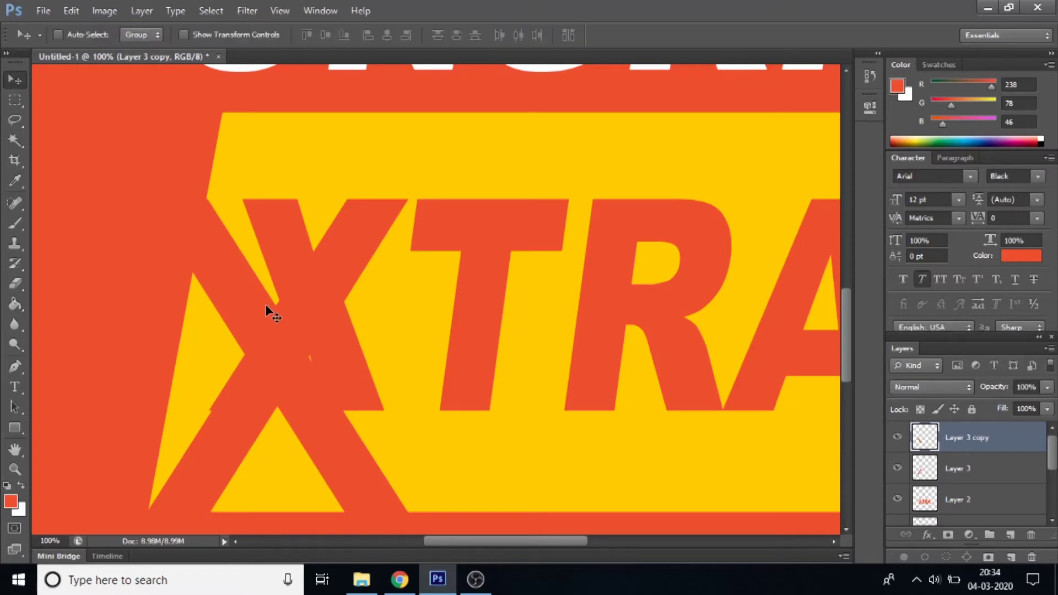
{"action": "left_click_drag", "start_coordinate": [266, 307], "coordinate": [349, 306]}
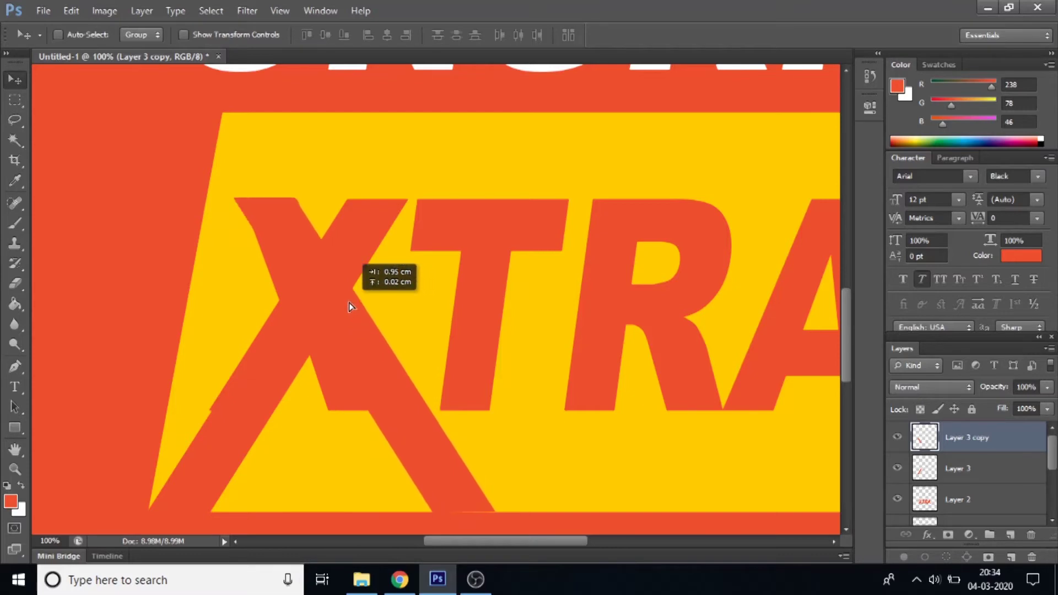
{"action": "left_click_drag", "start_coordinate": [349, 307], "coordinate": [345, 302]}
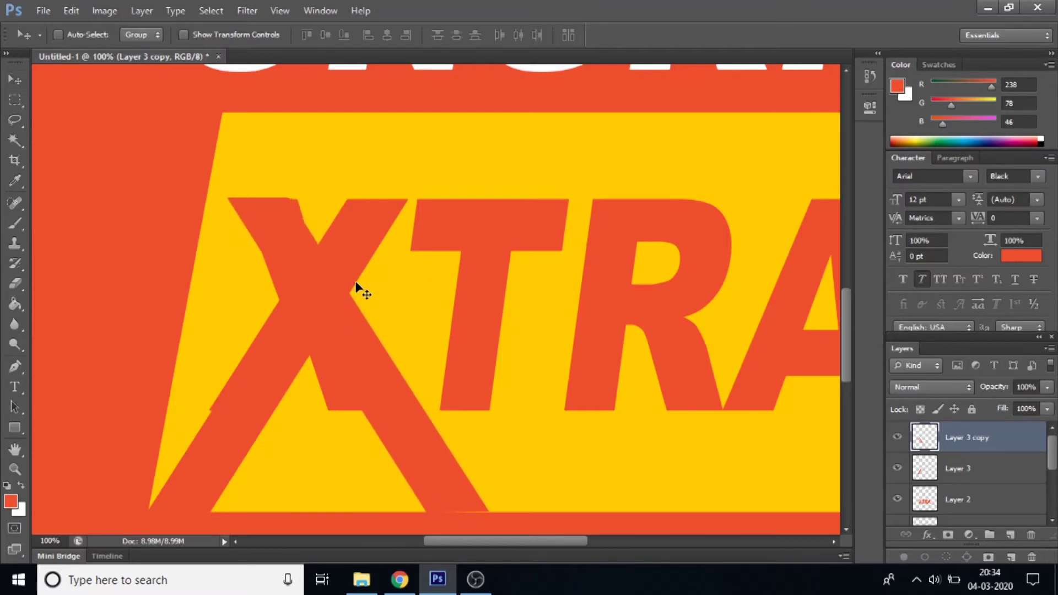
Rotate the flipped X piece to about 10 degrees and nudge it along the X's upper-left stroke
{"action": "key", "text": "ctrl+t"}
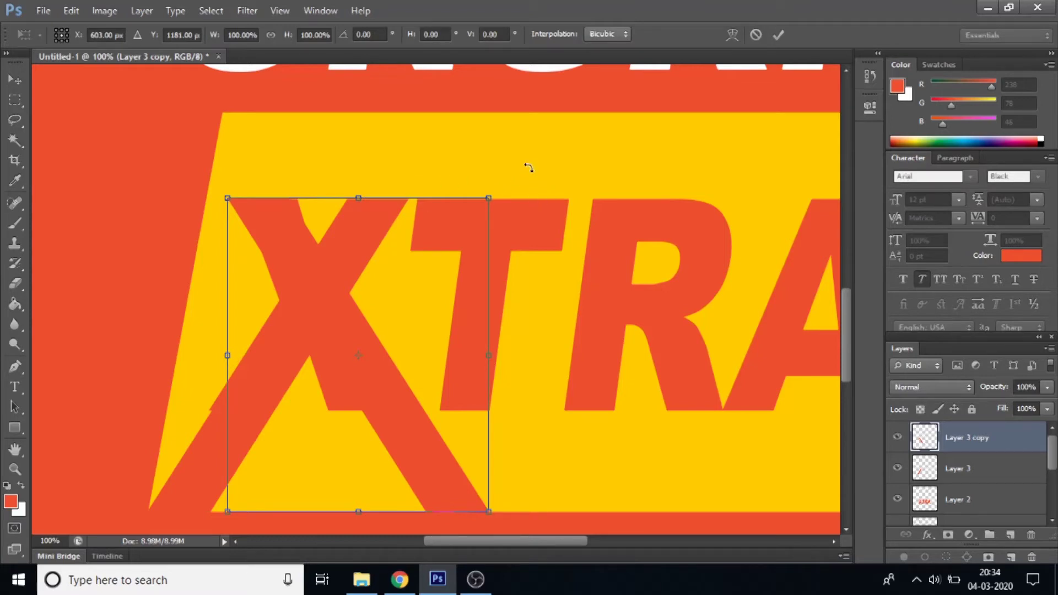
{"action": "mouse_move", "coordinate": [523, 160]}
{"action": "left_mouse_down"}
{"action": "mouse_move", "coordinate": [552, 162]}
{"action": "mouse_move", "coordinate": [523, 190]}
{"action": "left_mouse_up"}
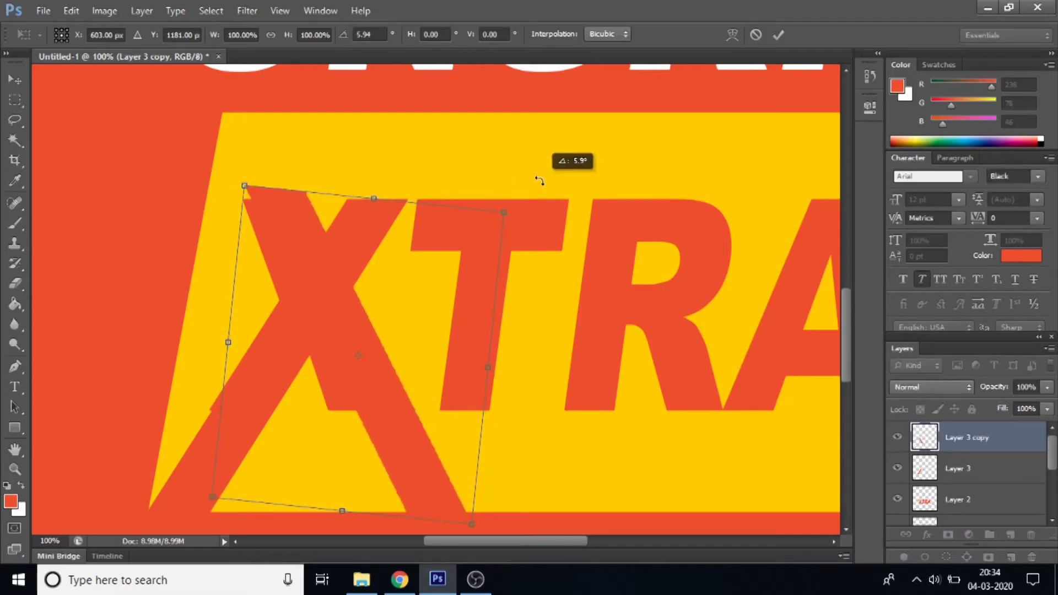
{"action": "left_click_drag", "start_coordinate": [439, 258], "coordinate": [437, 260]}
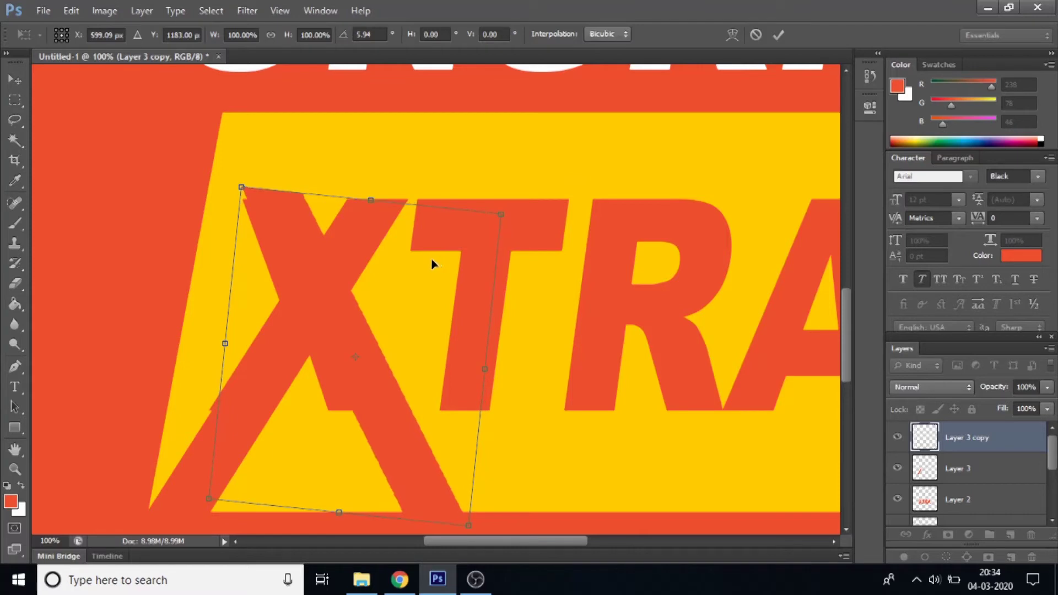
{"action": "key", "text": "Left"}
{"action": "key", "text": "Left"}
{"action": "key", "text": "Left"}
{"action": "key", "text": "Left"}
{"action": "key", "text": "Left"}
{"action": "key", "text": "Left"}
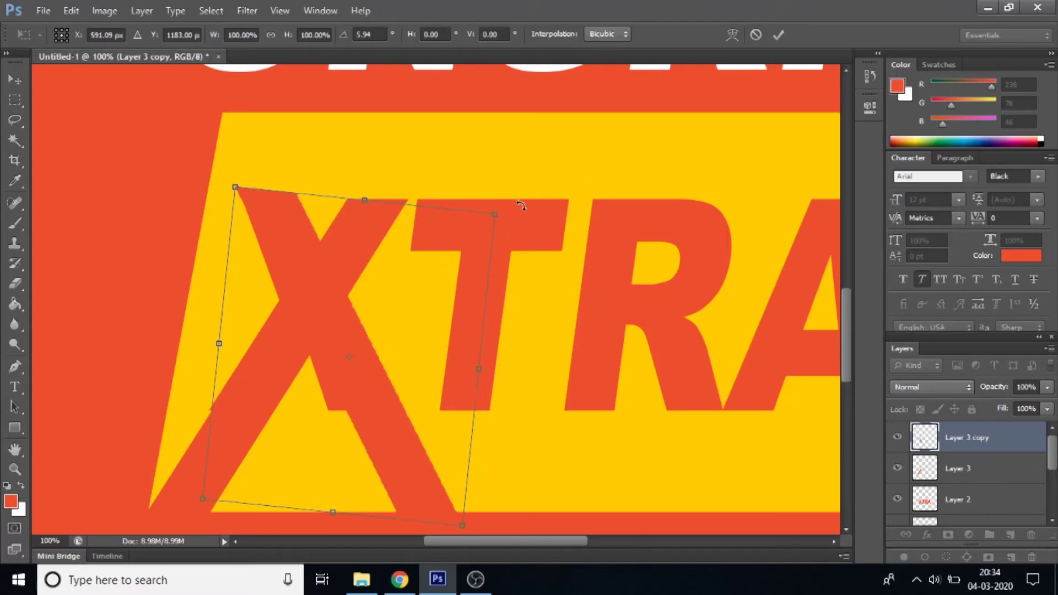
{"action": "key", "text": "Left"}
{"action": "key", "text": "Left"}
{"action": "key", "text": "Left"}
{"action": "left_click_drag", "start_coordinate": [545, 185], "coordinate": [552, 189]}
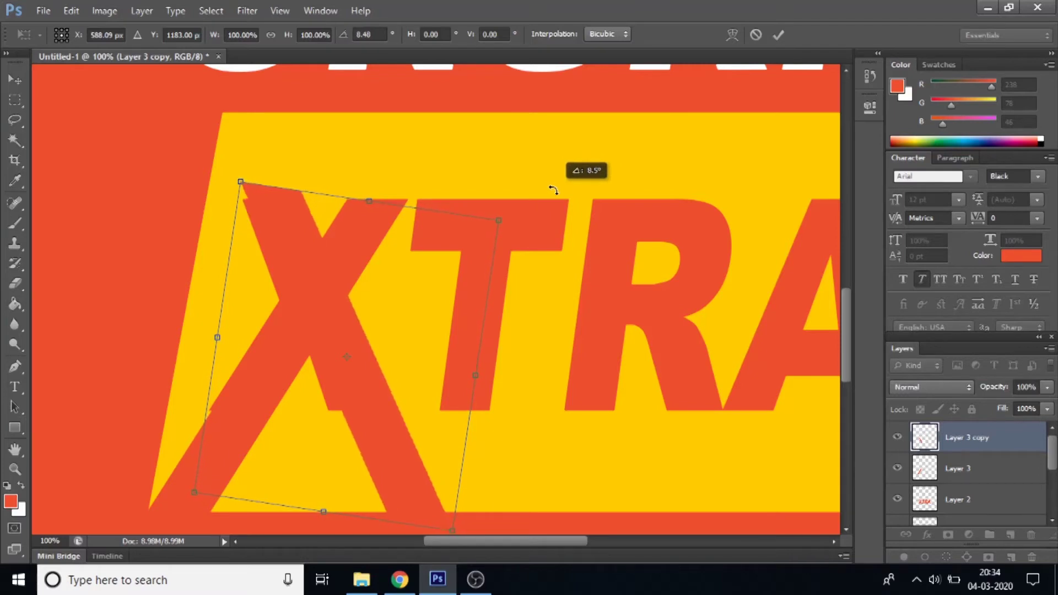
{"action": "key", "text": "Up"}
{"action": "key", "text": "Up"}
{"action": "key", "text": "Up"}
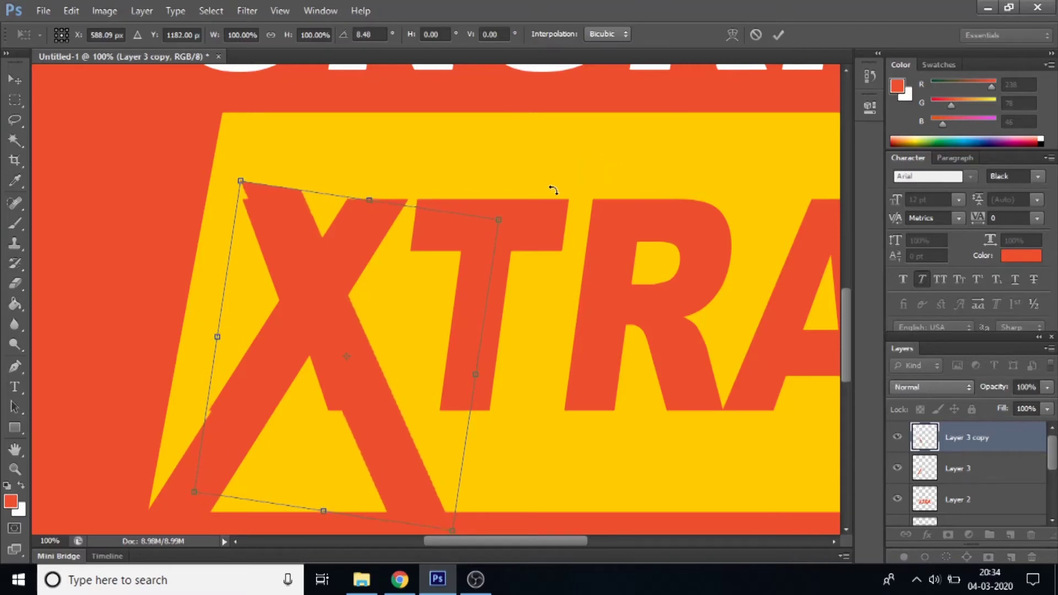
{"action": "key", "text": "shift+Up"}
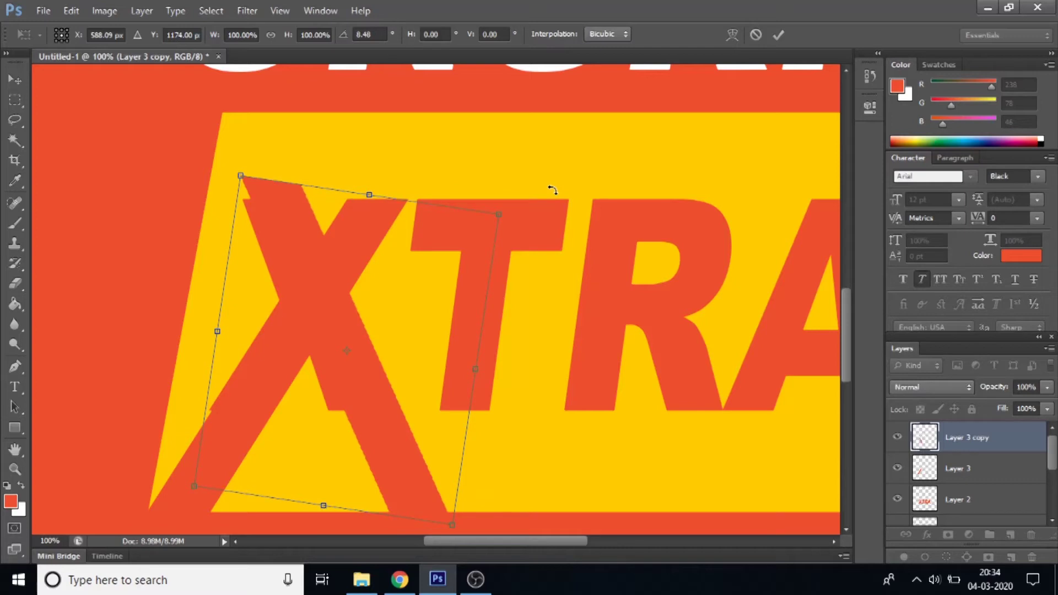
{"action": "key", "text": "Left"}
{"action": "key", "text": "Left"}
{"action": "key", "text": "Left"}
{"action": "key", "text": "Up"}
{"action": "key", "text": "Left"}
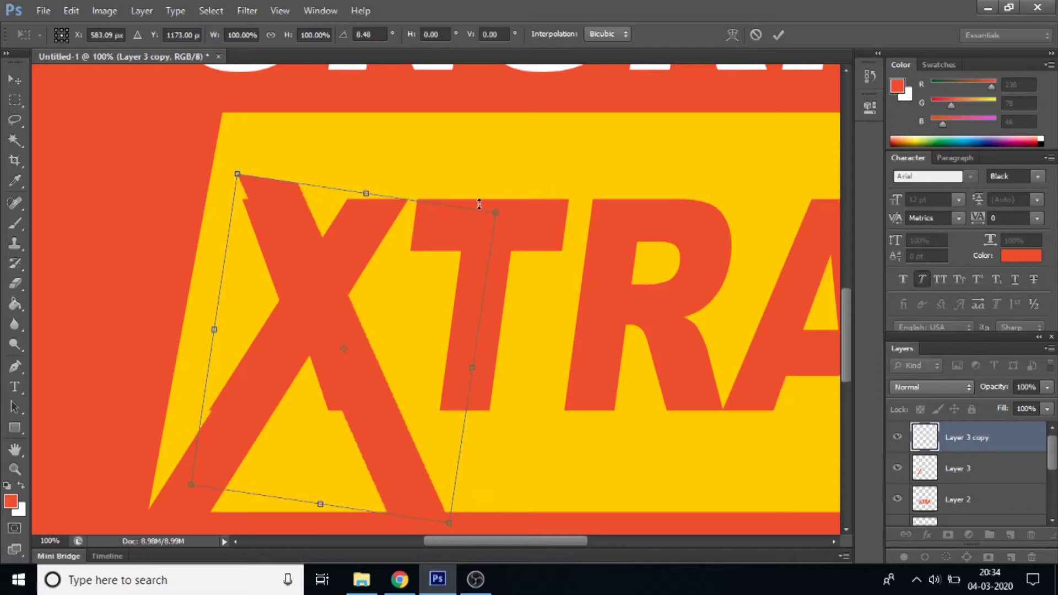
{"action": "key", "text": "Left"}
{"action": "key", "text": "Left"}
{"action": "key", "text": "Left"}
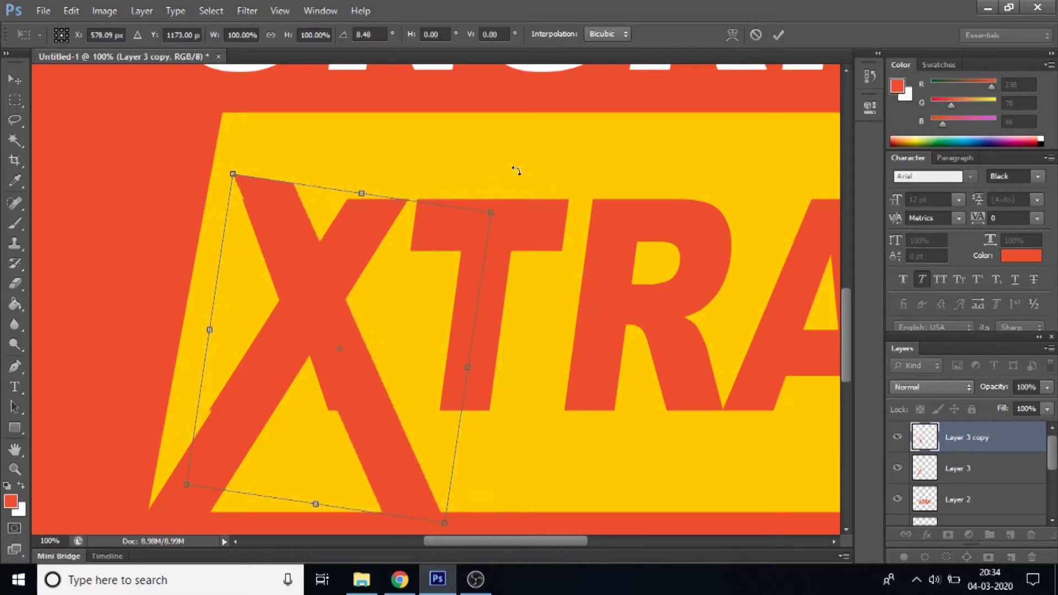
{"action": "left_click_drag", "start_coordinate": [519, 167], "coordinate": [518, 171]}
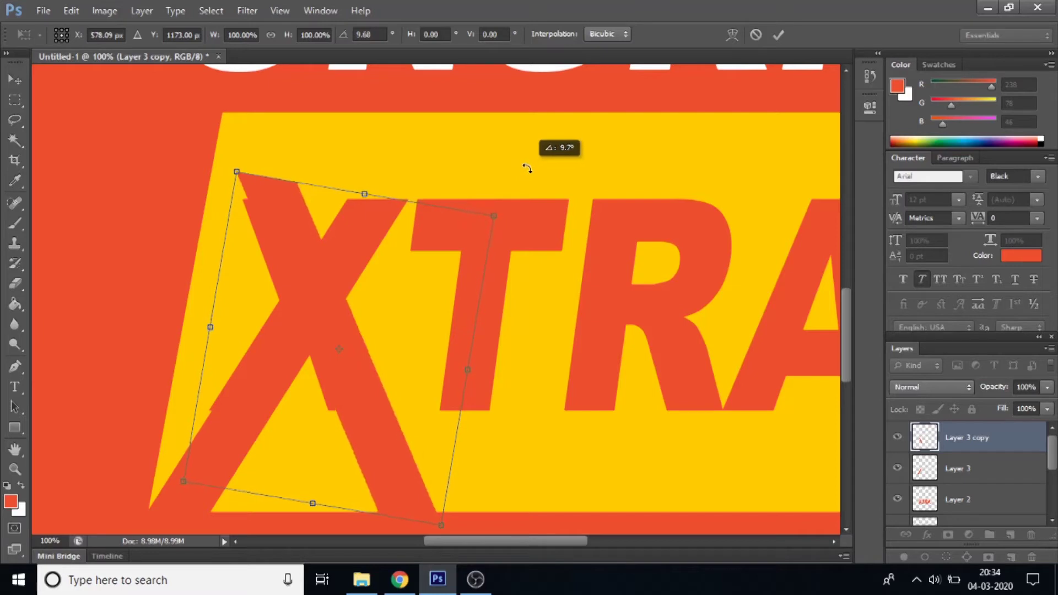
{"action": "key", "text": "Left"}
{"action": "key", "text": "Left"}
{"action": "key", "text": "Left"}
{"action": "key", "text": "Left"}
{"action": "key", "text": "Left"}
{"action": "key", "text": "Left"}
{"action": "key", "text": "Left"}
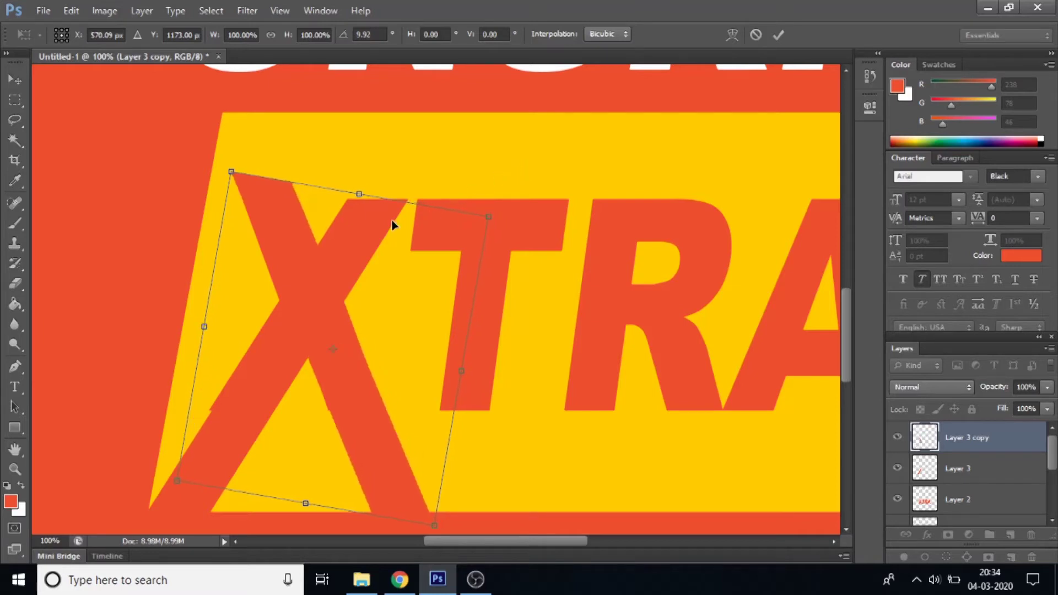
{"action": "key", "text": "Return"}
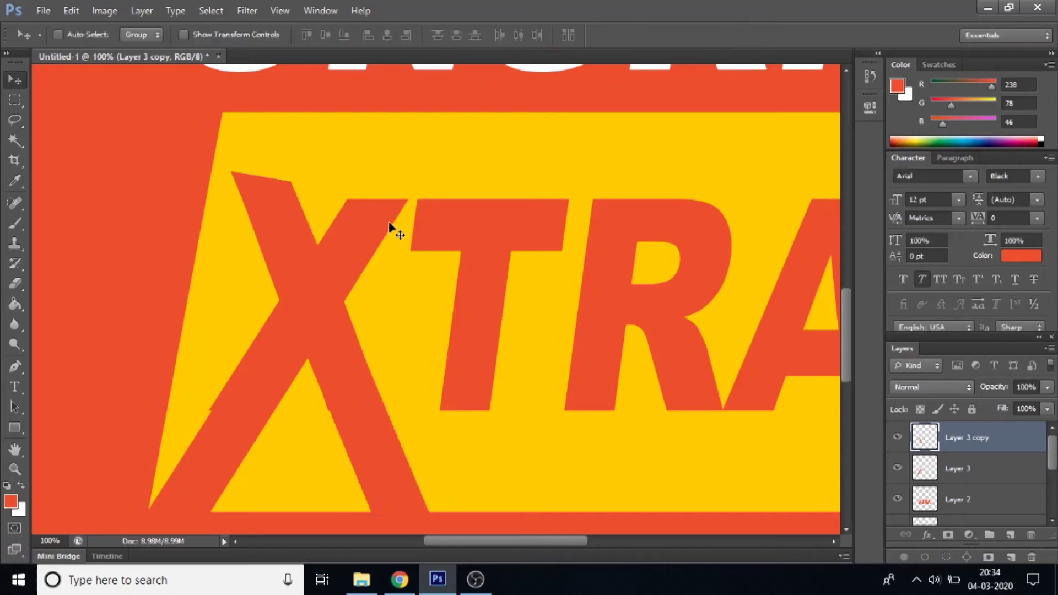
Delete the orange bits protruding above and below the X with rectangular selections, then deselect
{"action": "left_click", "coordinate": [13, 99]}
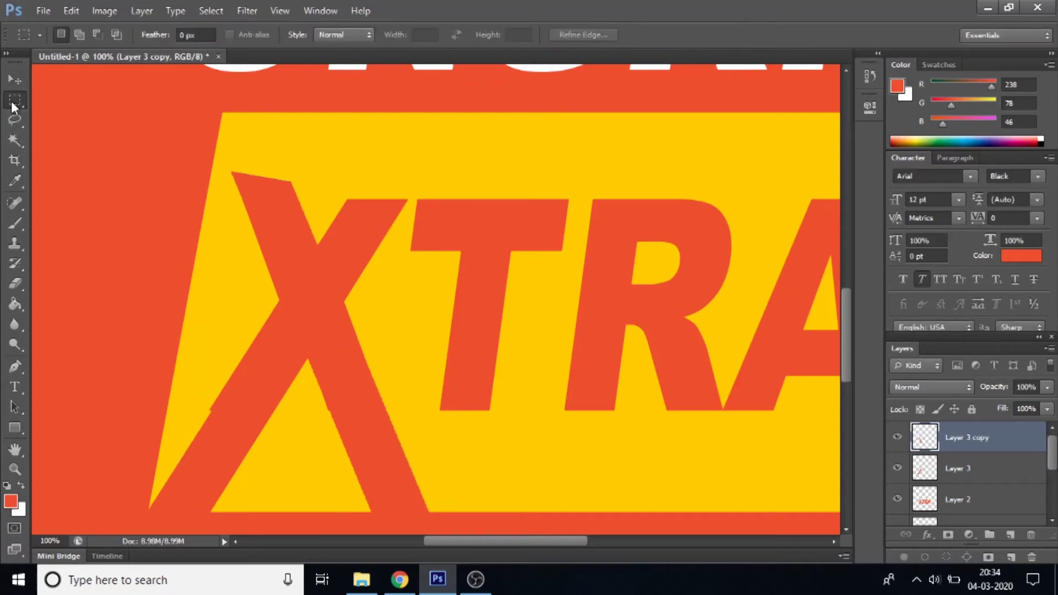
{"action": "left_click_drag", "start_coordinate": [171, 125], "coordinate": [495, 198]}
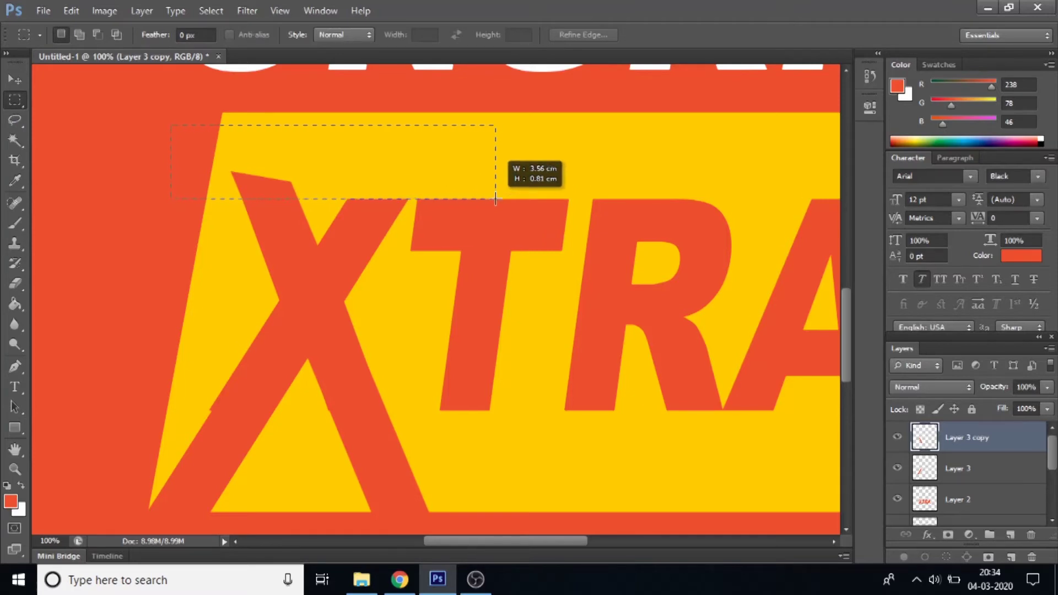
{"action": "left_click", "coordinate": [494, 199]}
{"action": "key", "text": "ctrl+z"}
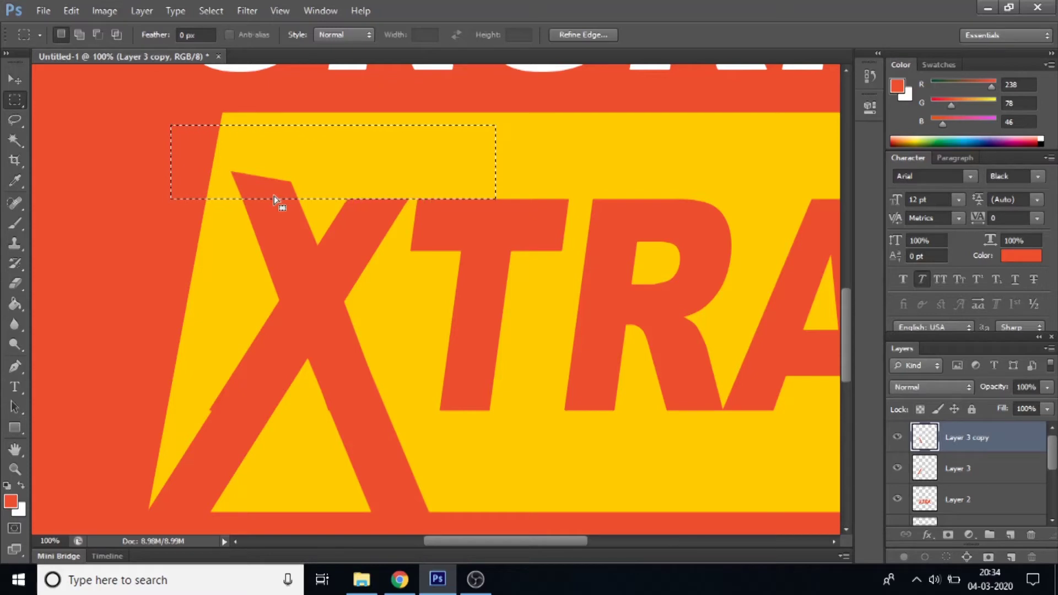
{"action": "key", "text": "Delete"}
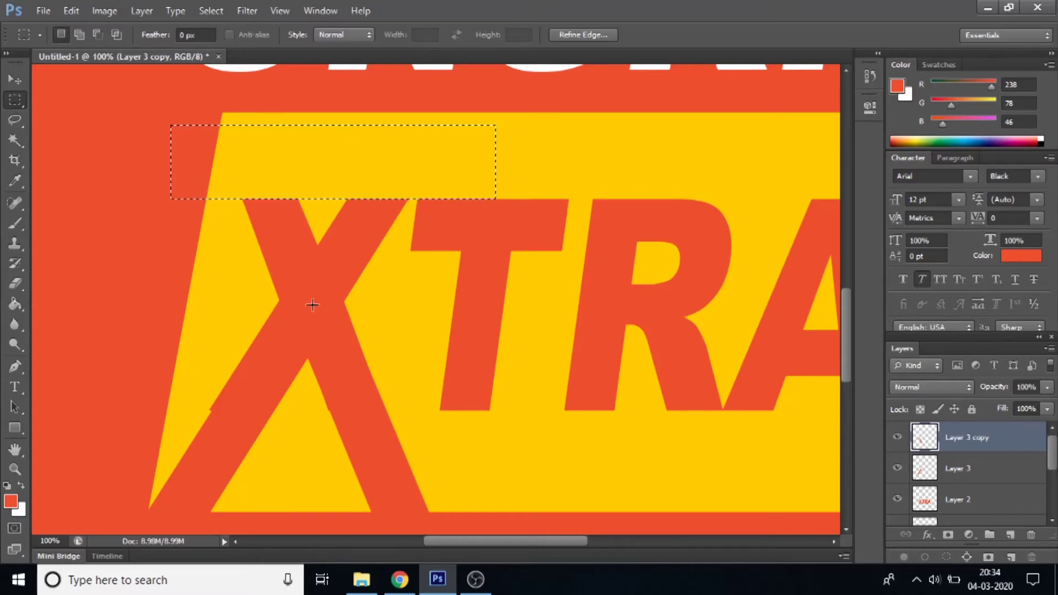
{"action": "mouse_move", "coordinate": [203, 411]}
{"action": "left_mouse_down"}
{"action": "mouse_move", "coordinate": [557, 512]}
{"action": "mouse_move", "coordinate": [589, 362]}
{"action": "left_mouse_up"}
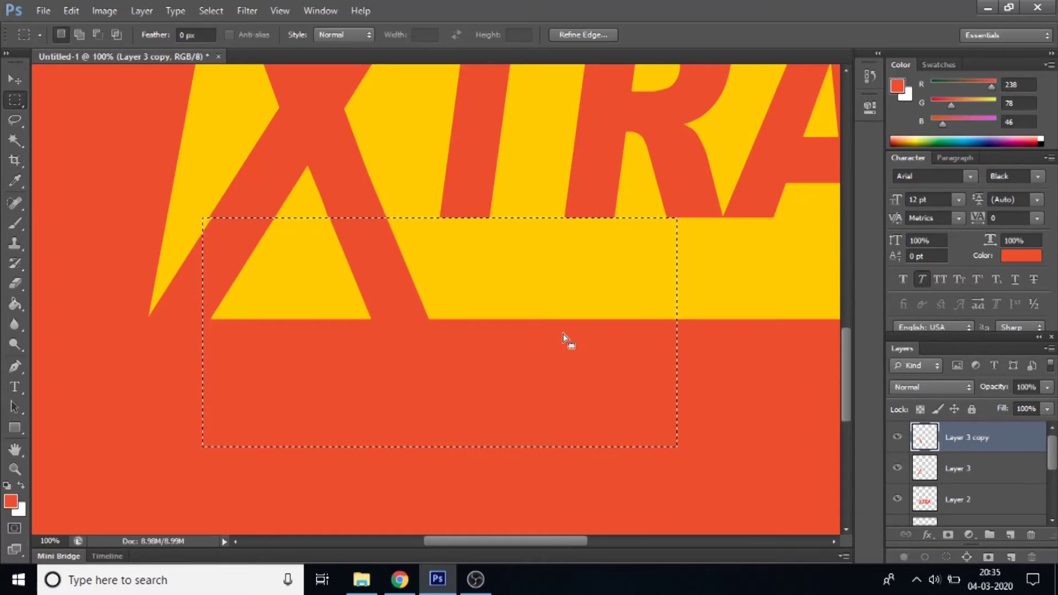
{"action": "key", "text": "Delete"}
{"action": "key", "text": "ctrl+d"}
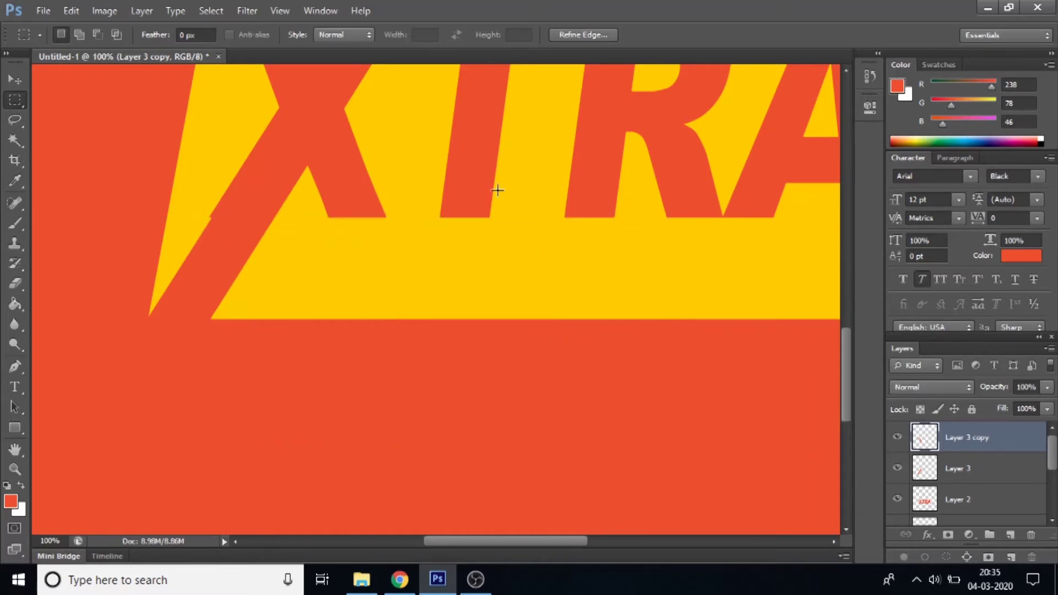
{"action": "left_click_drag", "start_coordinate": [497, 206], "coordinate": [491, 326]}
{"action": "mouse_move", "coordinate": [489, 244]}
{"action": "left_mouse_down"}
{"action": "mouse_move", "coordinate": [479, 303]}
{"action": "mouse_move", "coordinate": [390, 243]}
{"action": "mouse_move", "coordinate": [421, 247]}
{"action": "left_mouse_up"}
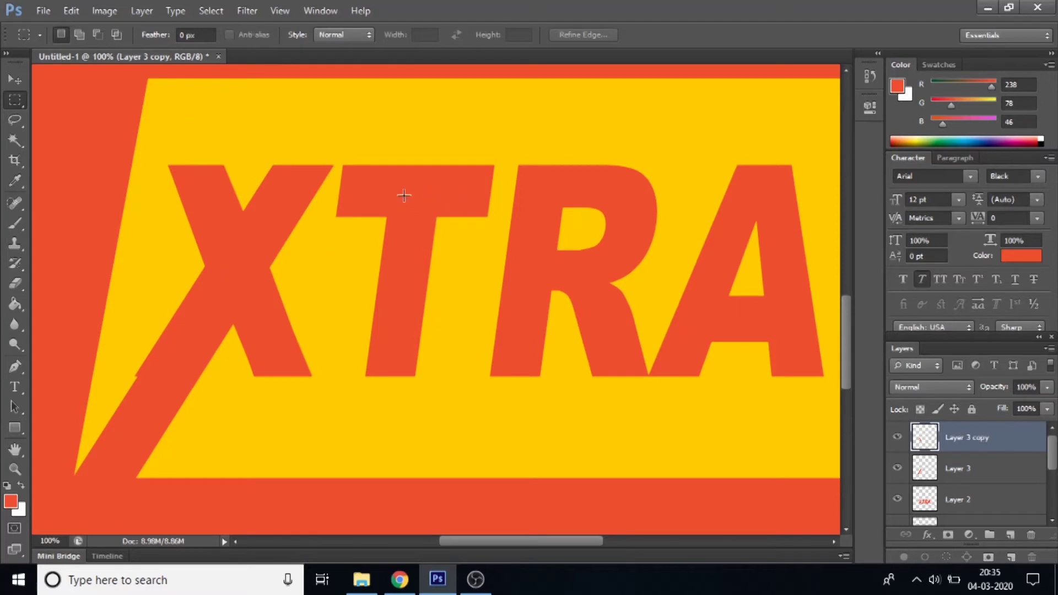
Lasso around the original X and delete it from Layer 2, then deselect
{"action": "left_click", "coordinate": [16, 119]}
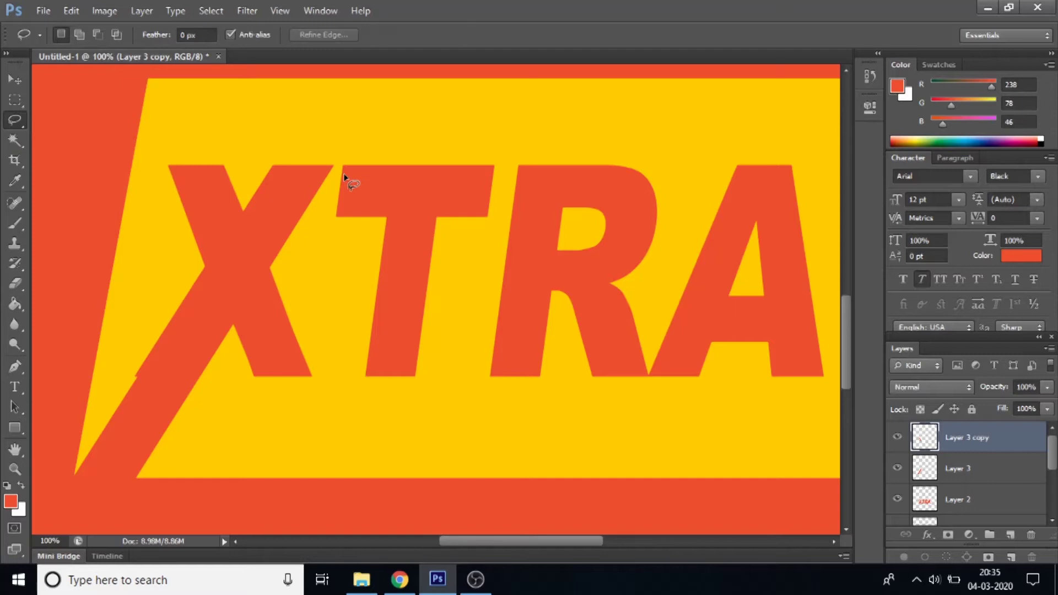
{"action": "mouse_move", "coordinate": [343, 153]}
{"action": "left_mouse_down"}
{"action": "mouse_move", "coordinate": [348, 182]}
{"action": "mouse_move", "coordinate": [342, 165]}
{"action": "mouse_move", "coordinate": [320, 213]}
{"action": "left_mouse_up"}
{"action": "left_click", "coordinate": [350, 150]}
{"action": "left_click_drag", "start_coordinate": [302, 287], "coordinate": [282, 133]}
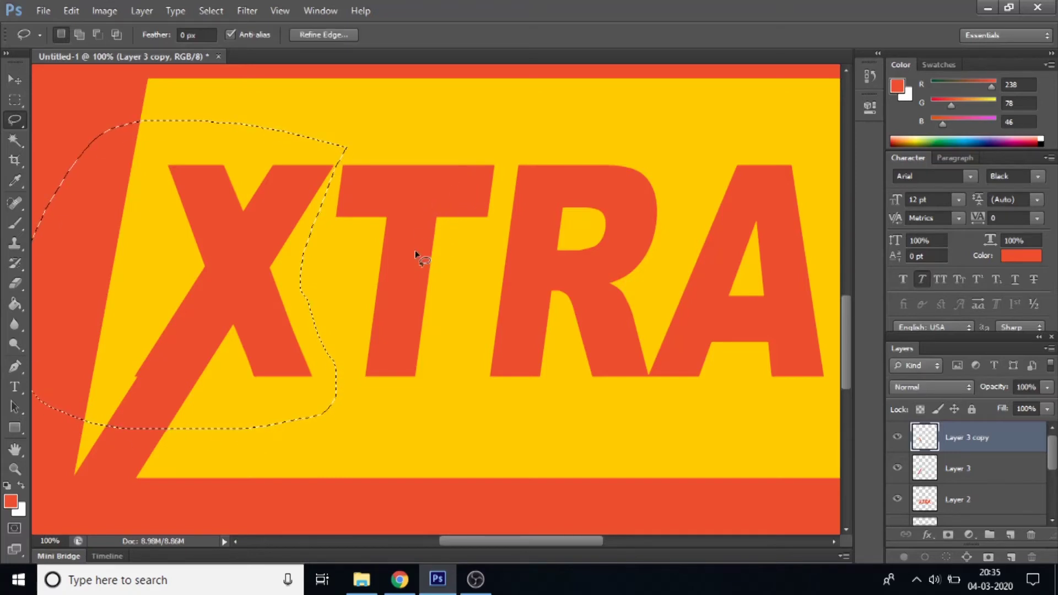
{"action": "left_click", "coordinate": [953, 499]}
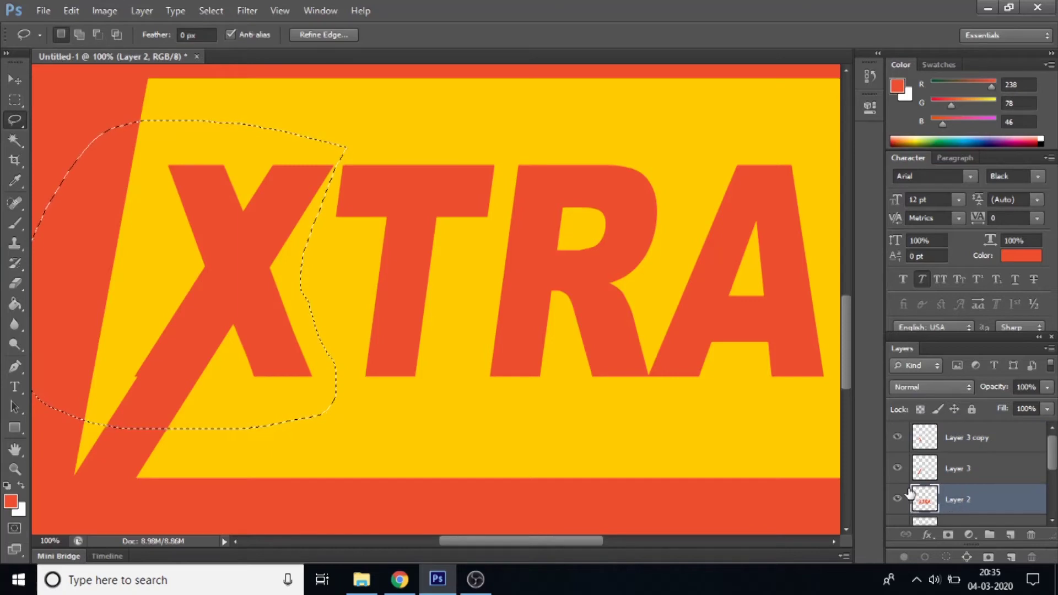
{"action": "key", "text": "Delete"}
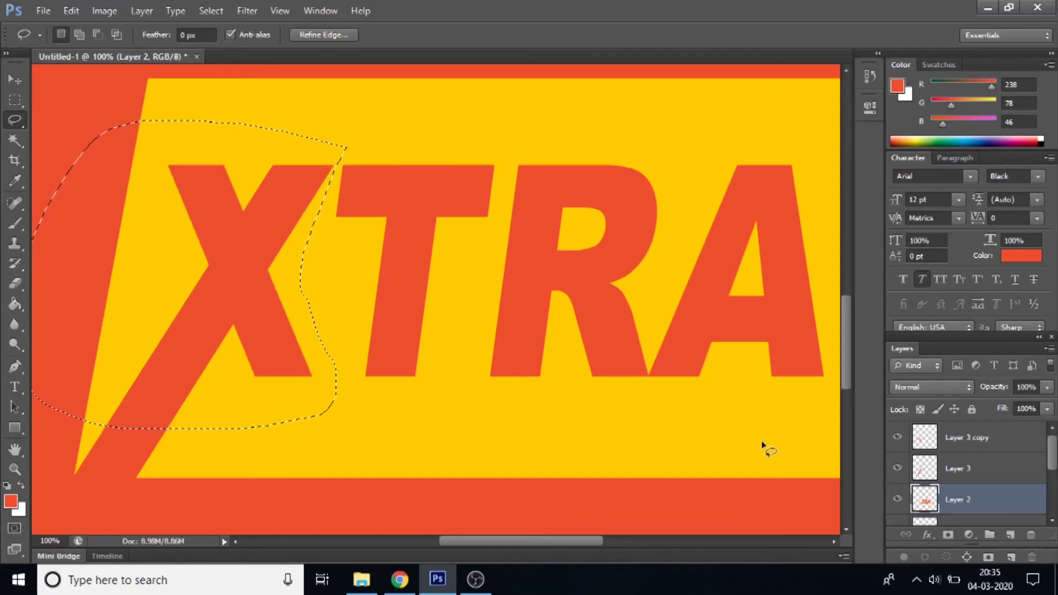
{"action": "left_click", "coordinate": [211, 10]}
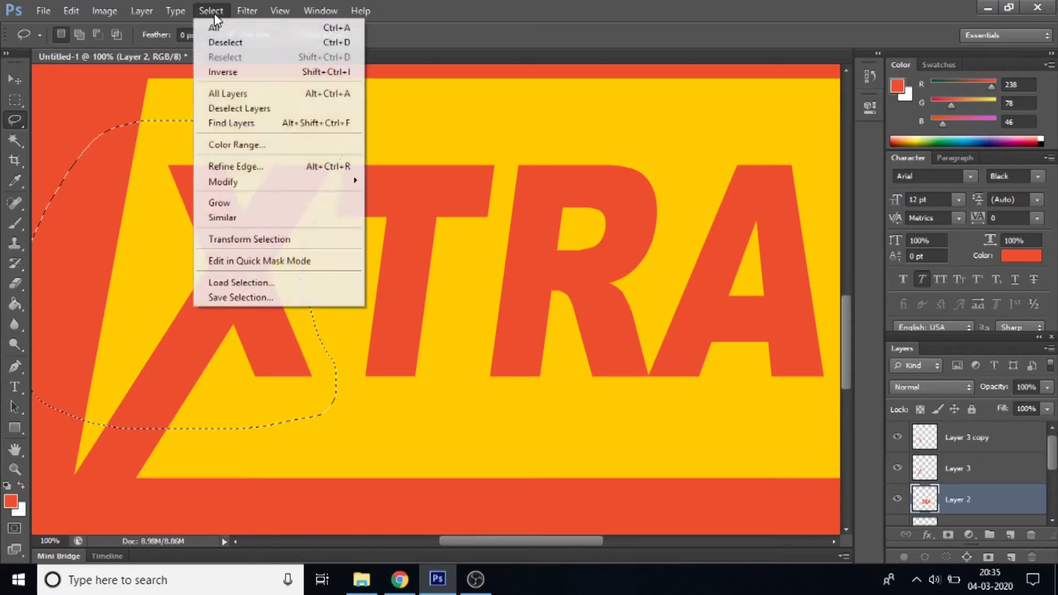
{"action": "left_click", "coordinate": [219, 44]}
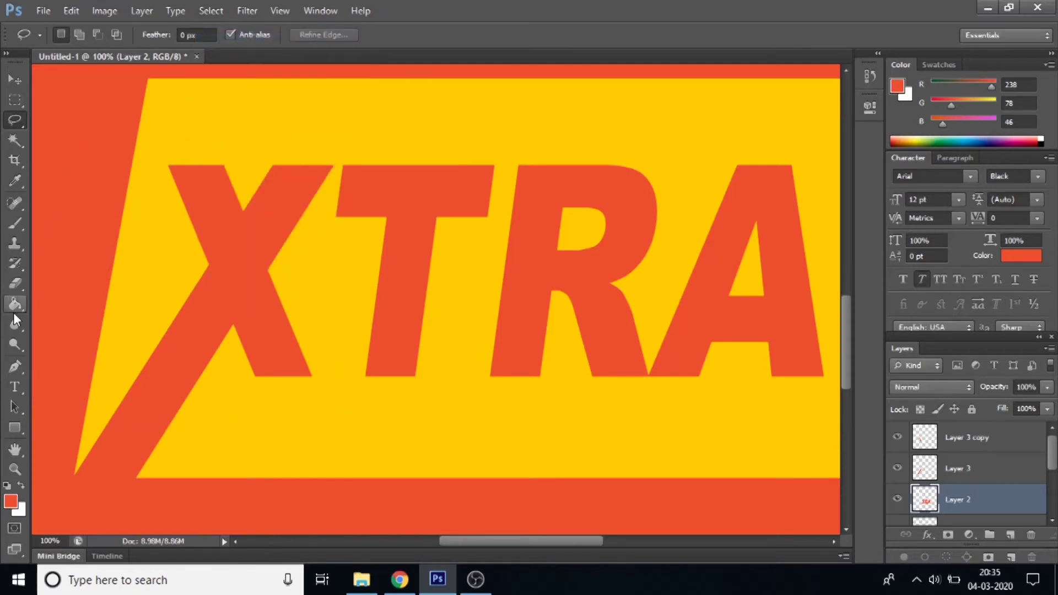
{"action": "left_click", "coordinate": [15, 367]}
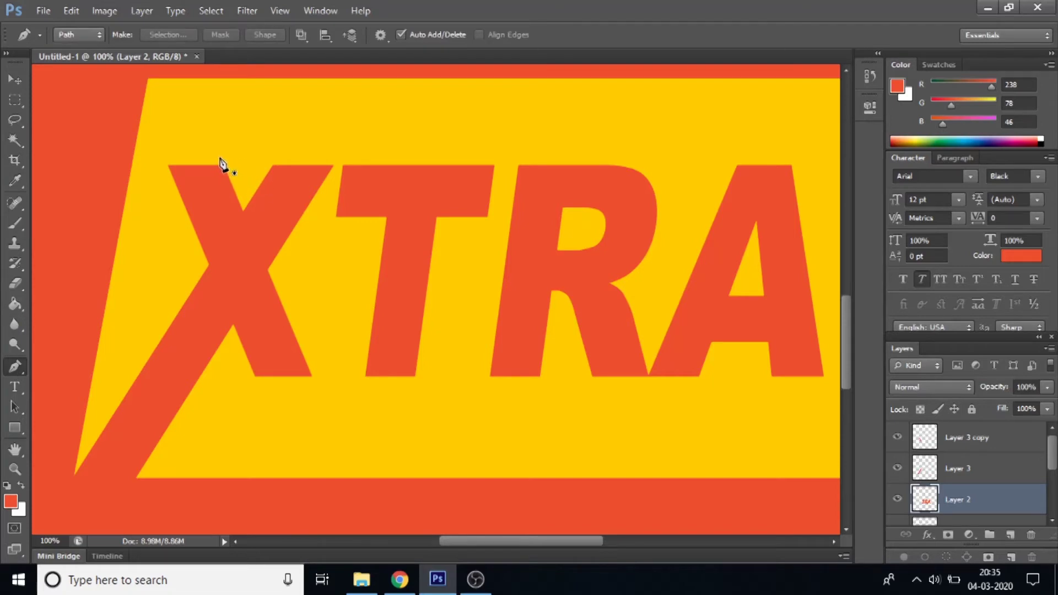
Convert a pen path across the X's upper-left arm into a selection
{"action": "left_click", "coordinate": [220, 157]}
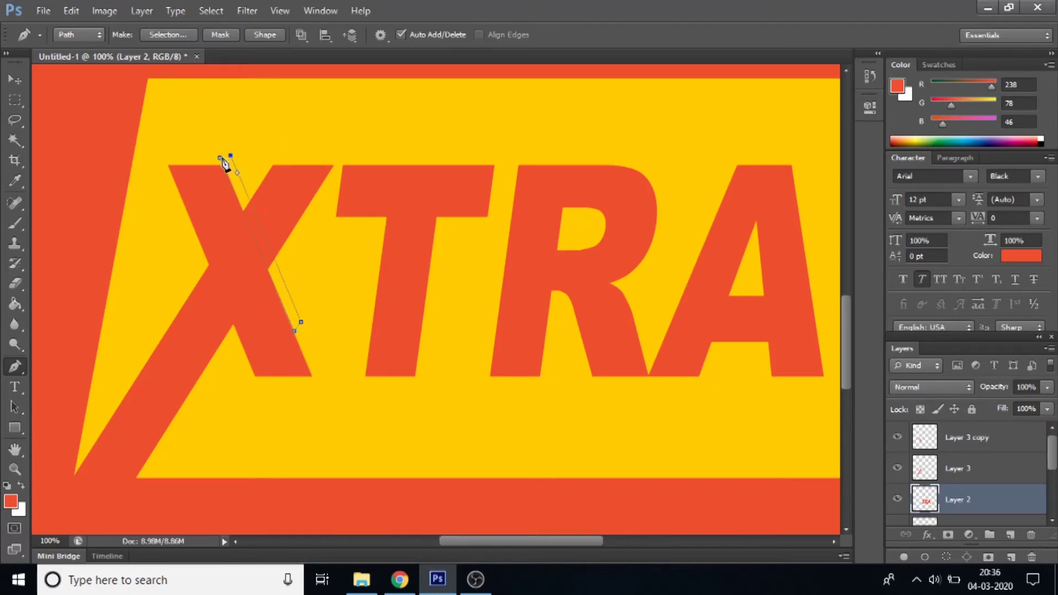
{"action": "right_click", "coordinate": [232, 180]}
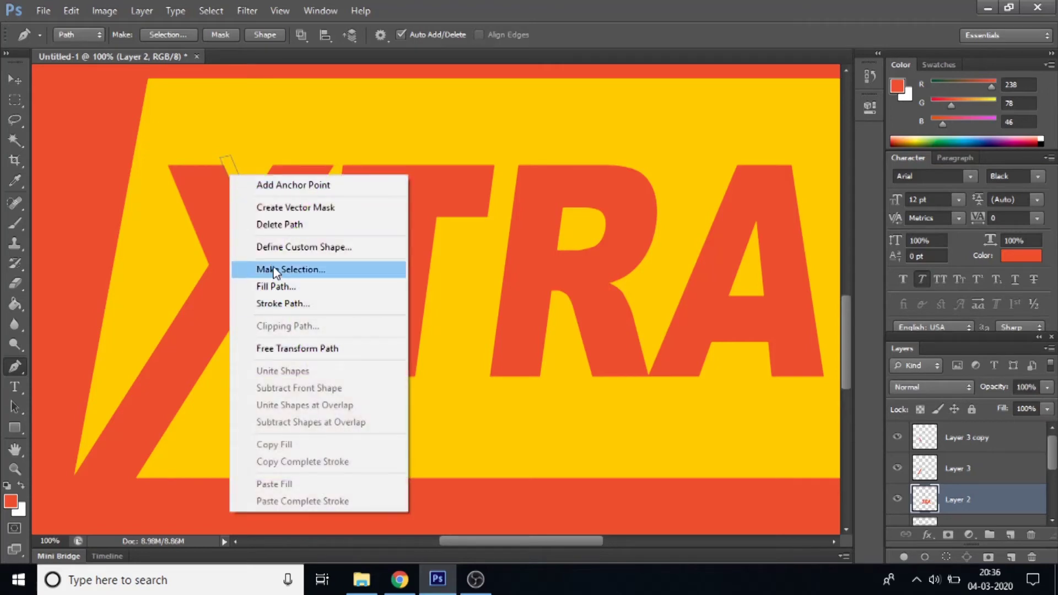
{"action": "left_click", "coordinate": [276, 270]}
{"action": "left_click", "coordinate": [603, 164]}
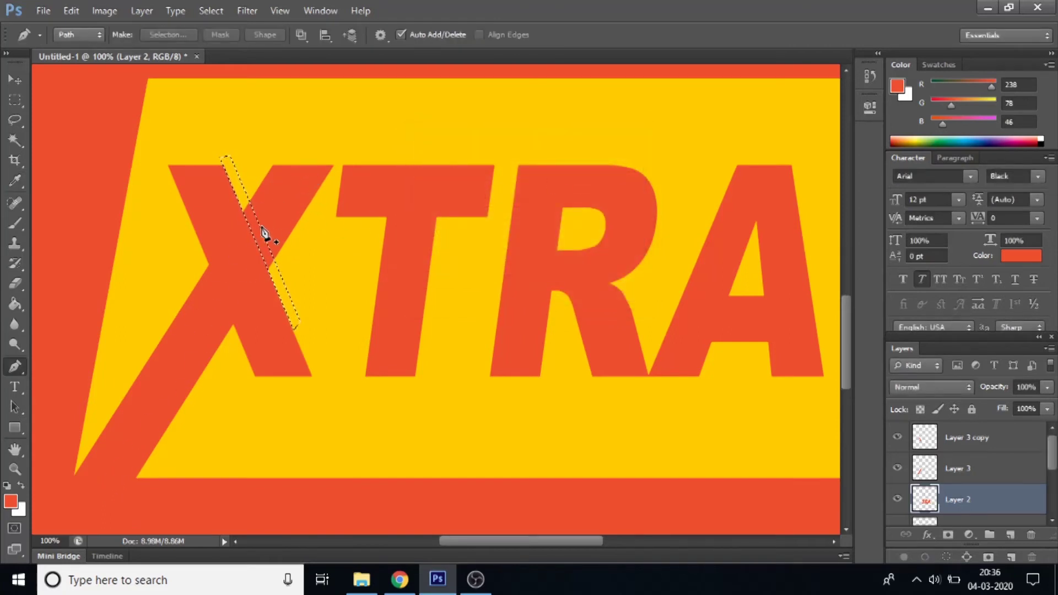
Make Layer 3 active, clear the selection, and fit the whole banner in the window
{"action": "left_click", "coordinate": [975, 474]}
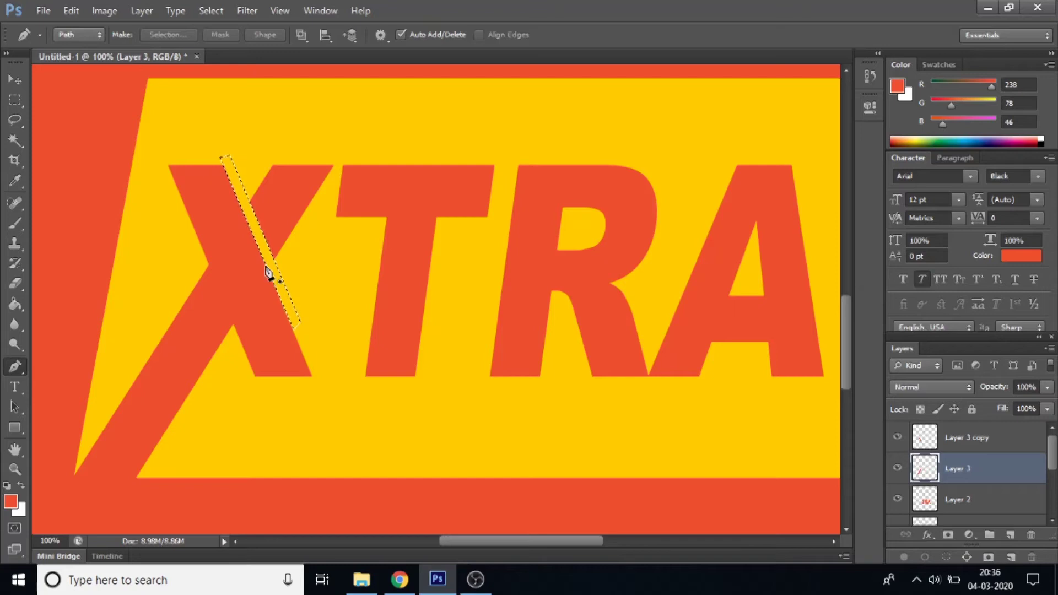
{"action": "left_click", "coordinate": [202, 15]}
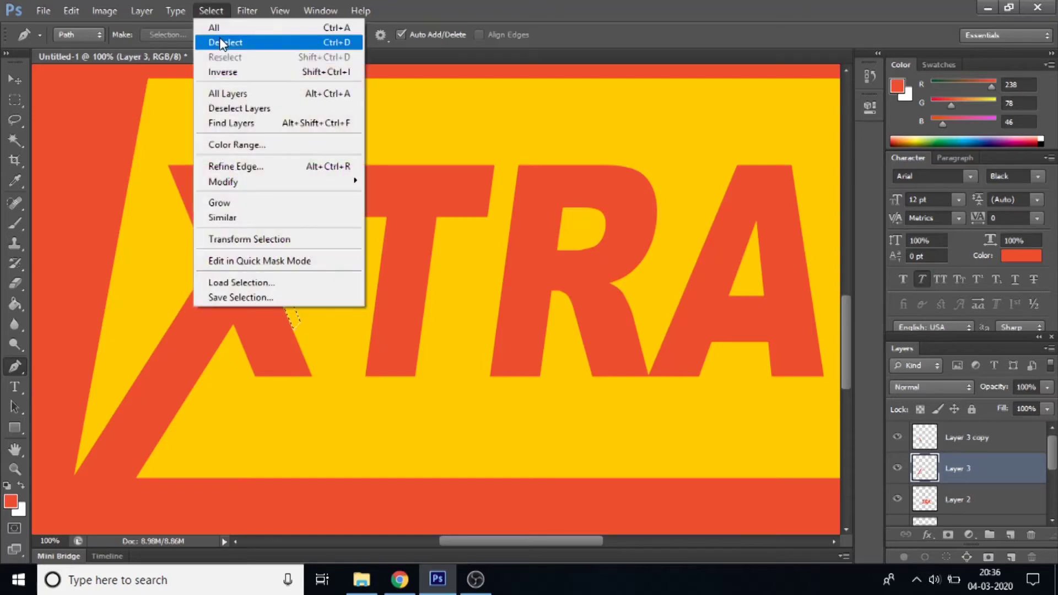
{"action": "left_click", "coordinate": [221, 44]}
{"action": "left_click", "coordinate": [16, 470]}
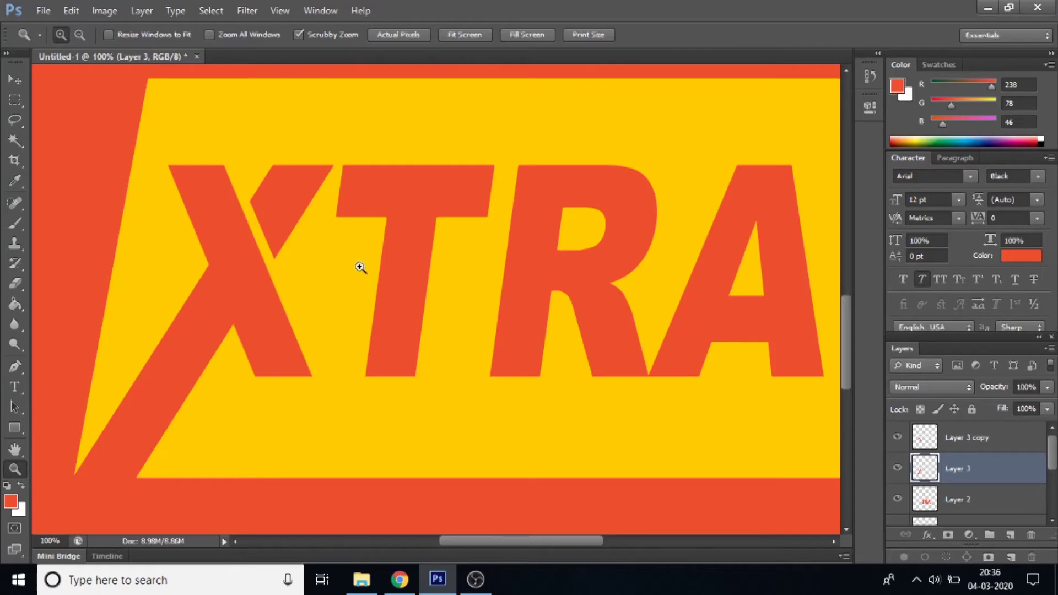
{"action": "right_click", "coordinate": [366, 247]}
{"action": "left_click", "coordinate": [382, 256]}
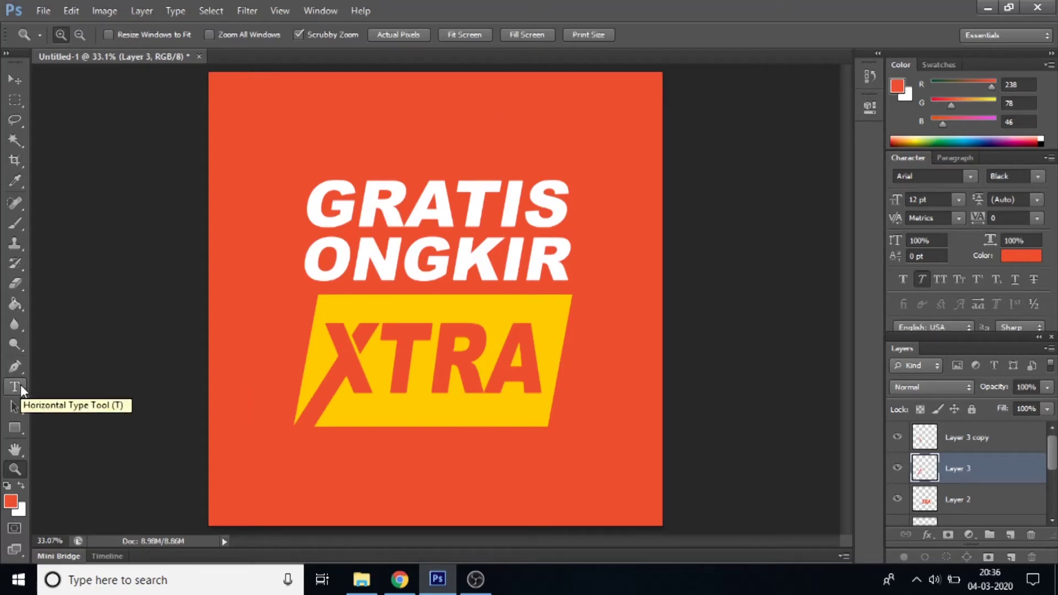
{"action": "left_click", "coordinate": [21, 389]}
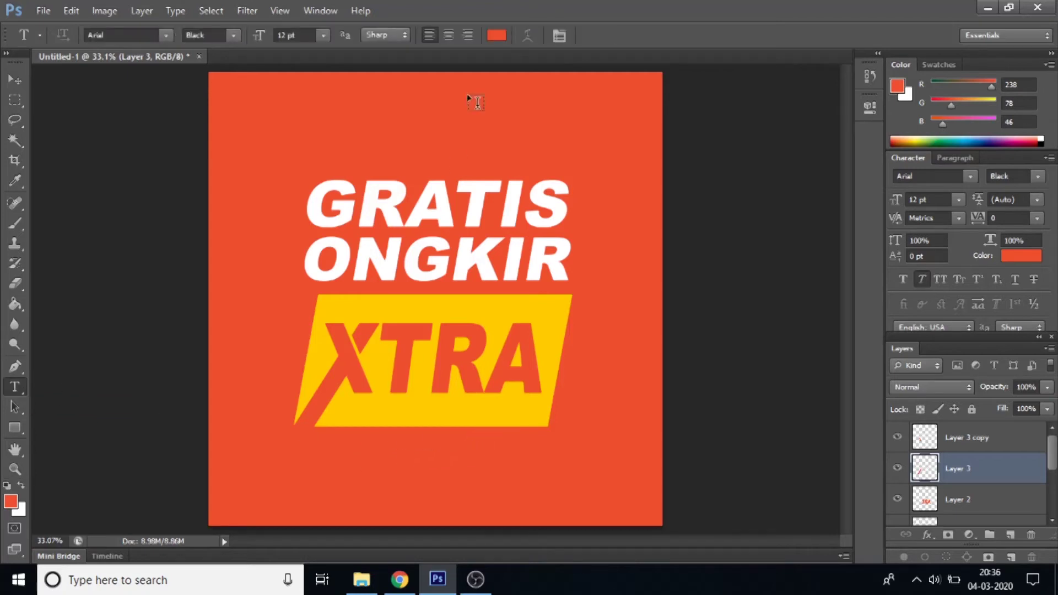
Type 'POTONGAN S/D' in white Bold below the yellow XTRA box
{"action": "left_click", "coordinate": [487, 40]}
{"action": "left_click", "coordinate": [421, 156]}
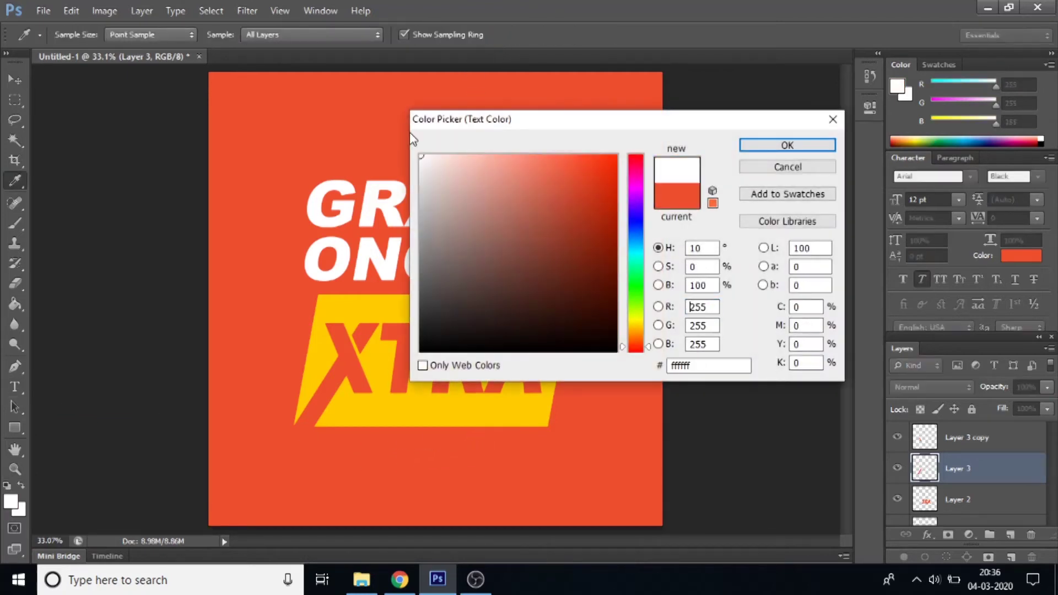
{"action": "left_click", "coordinate": [786, 146]}
{"action": "left_click", "coordinate": [234, 35]}
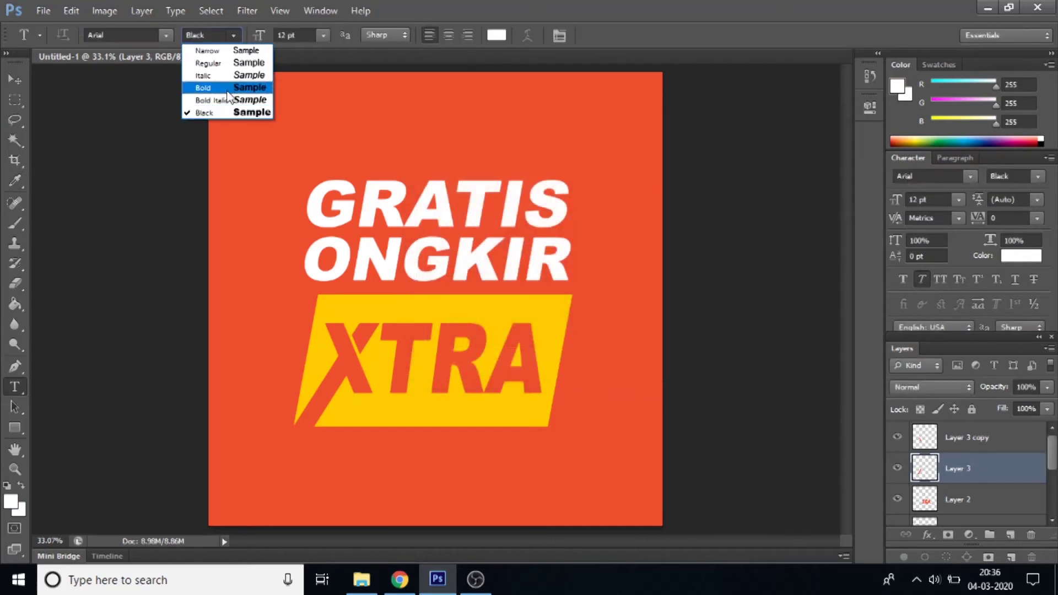
{"action": "left_click", "coordinate": [228, 92]}
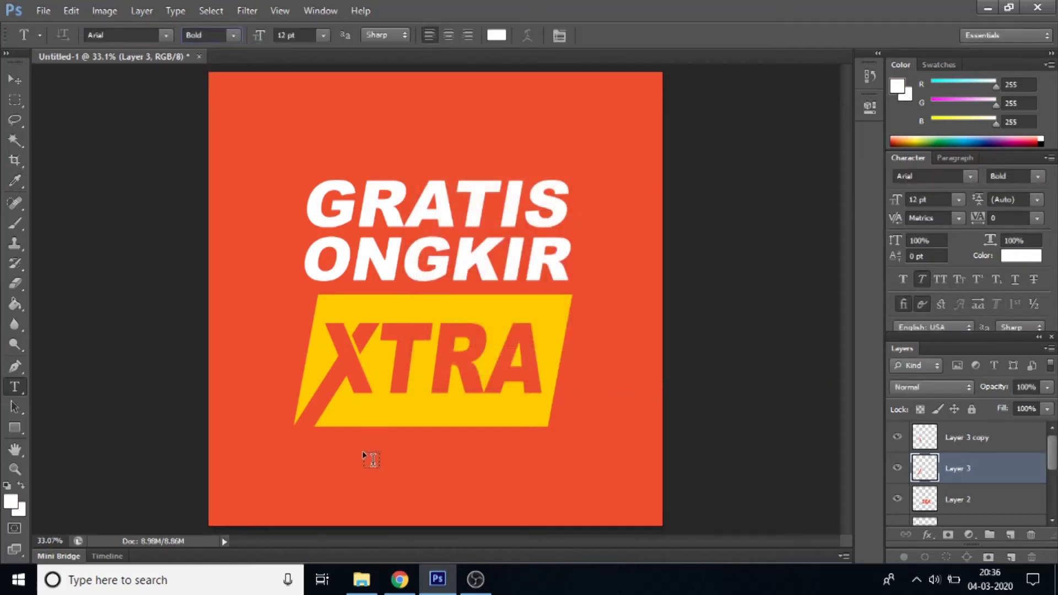
{"action": "left_click", "coordinate": [555, 525]}
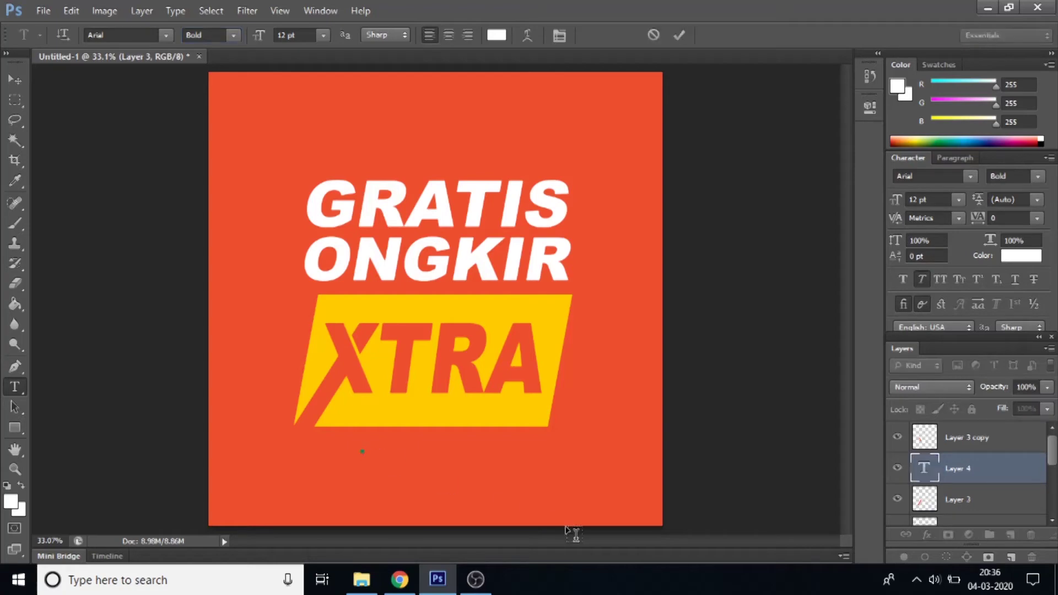
{"action": "type", "text": "POTONGAN"}
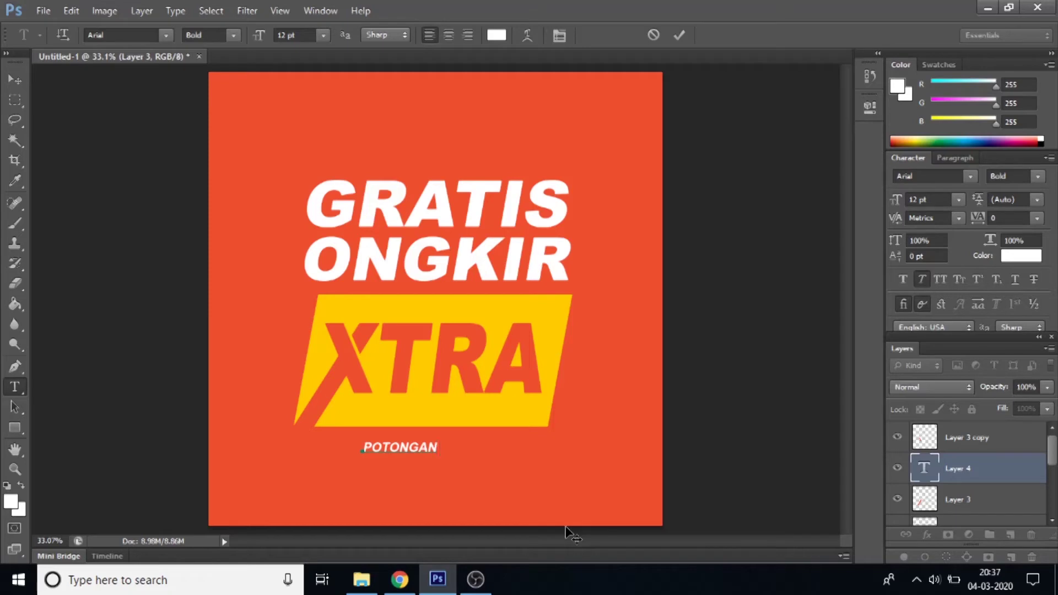
{"action": "type", "text": " S/D"}
Enlarge the POTONGAN S/D text with a free transform
{"action": "left_click", "coordinate": [19, 82]}
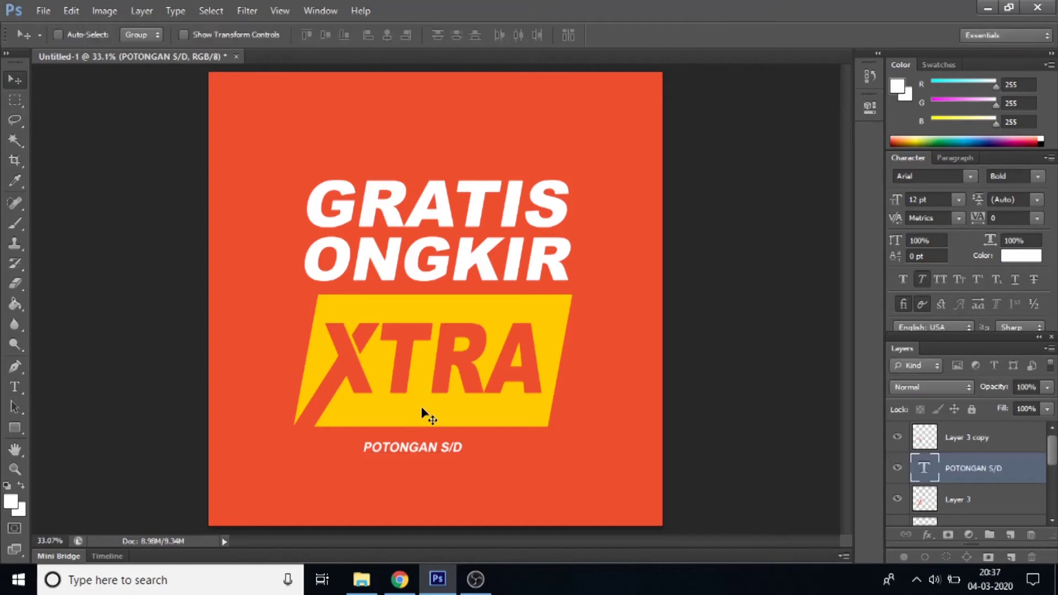
{"action": "key", "text": "ctrl+t"}
{"action": "left_click_drag", "start_coordinate": [359, 455], "coordinate": [291, 466]}
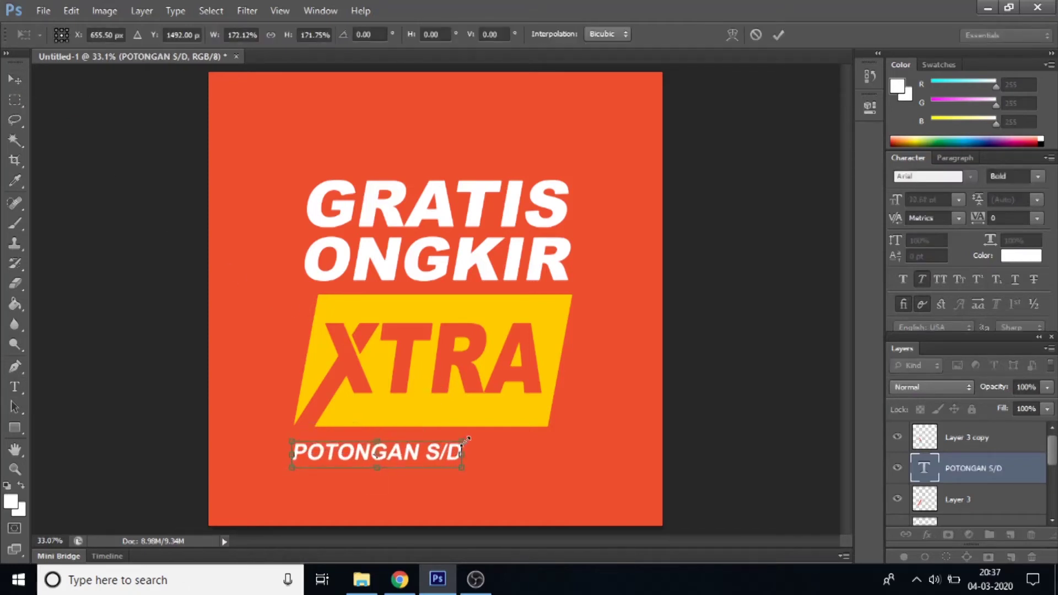
{"action": "left_click_drag", "start_coordinate": [466, 439], "coordinate": [470, 439]}
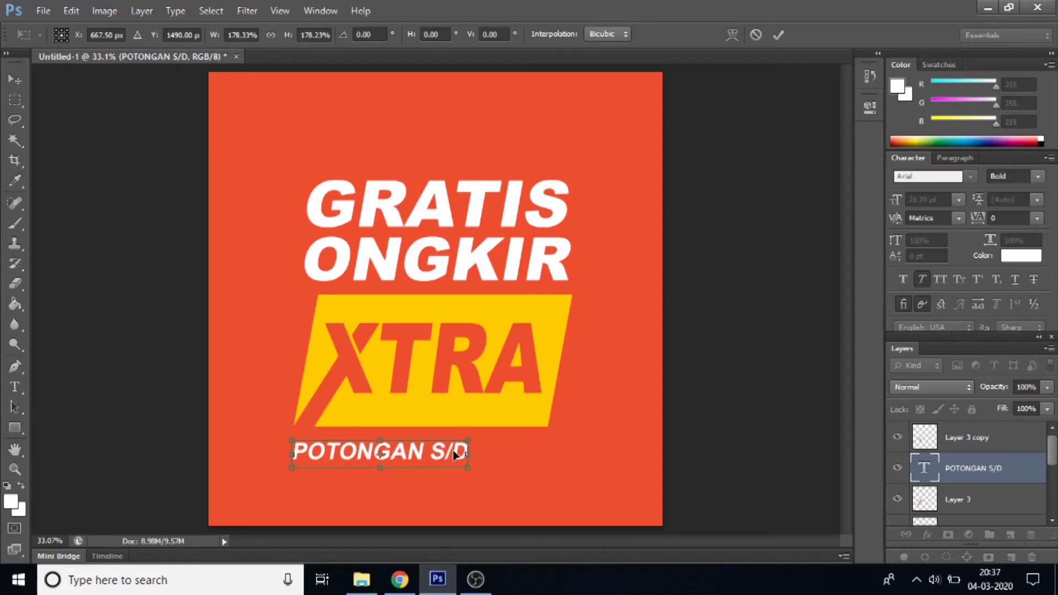
{"action": "double_click", "coordinate": [455, 454]}
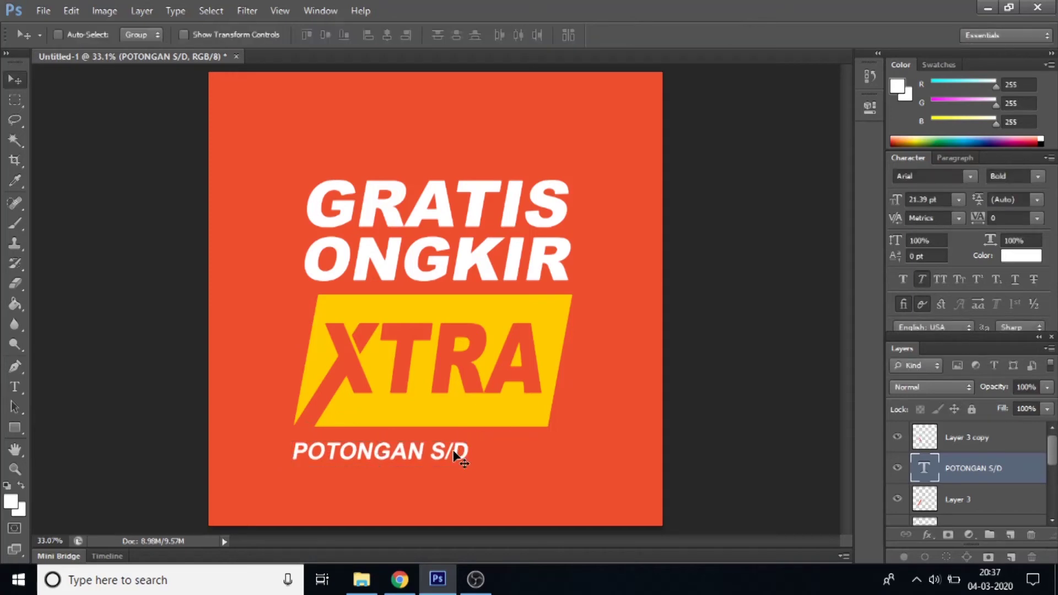
{"action": "left_click", "coordinate": [14, 391]}
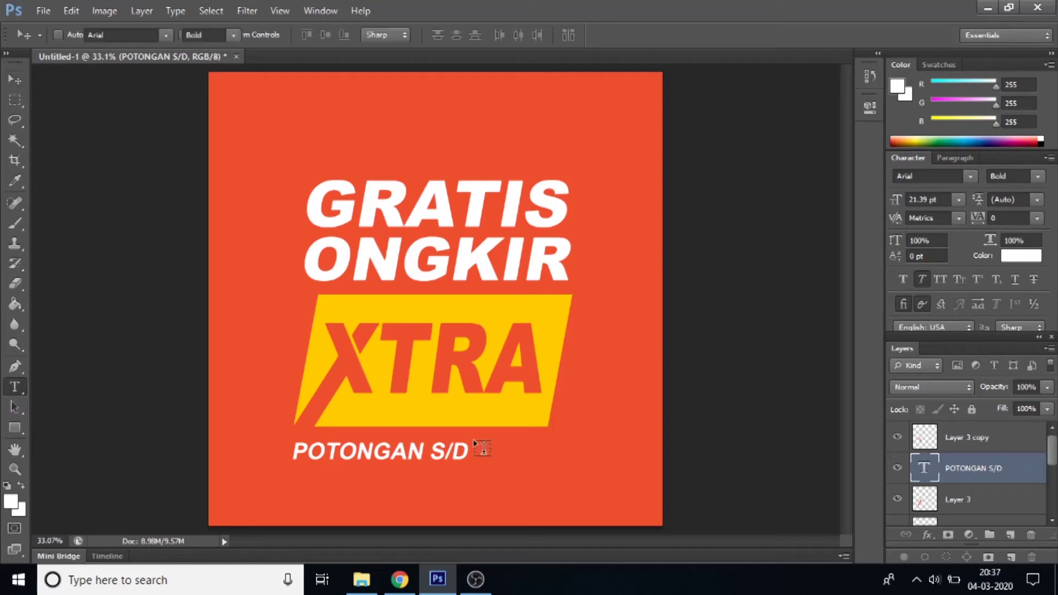
Add a '50' text right of POTONGAN S/D and scale it up large
{"action": "left_click", "coordinate": [505, 459]}
{"action": "type", "text": "50"}
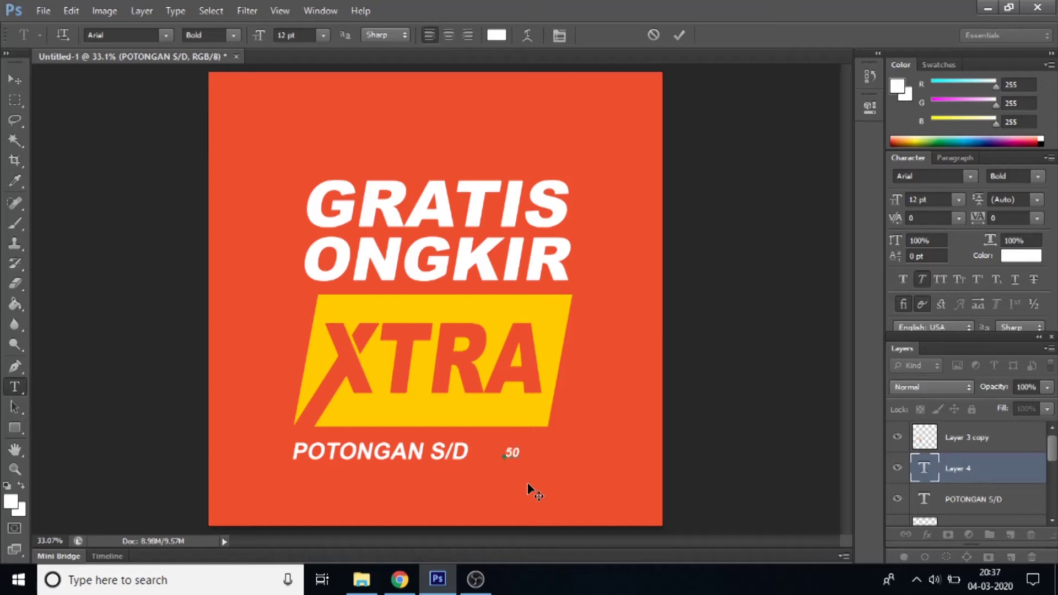
{"action": "left_click", "coordinate": [17, 79]}
{"action": "key", "text": "ctrl+t"}
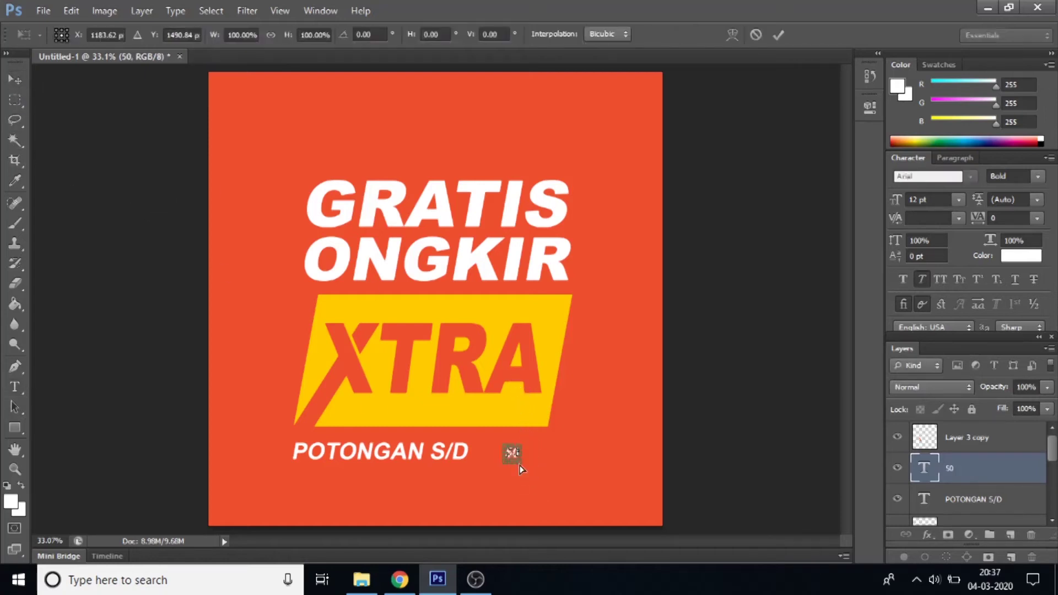
{"action": "left_click_drag", "start_coordinate": [503, 460], "coordinate": [474, 487]}
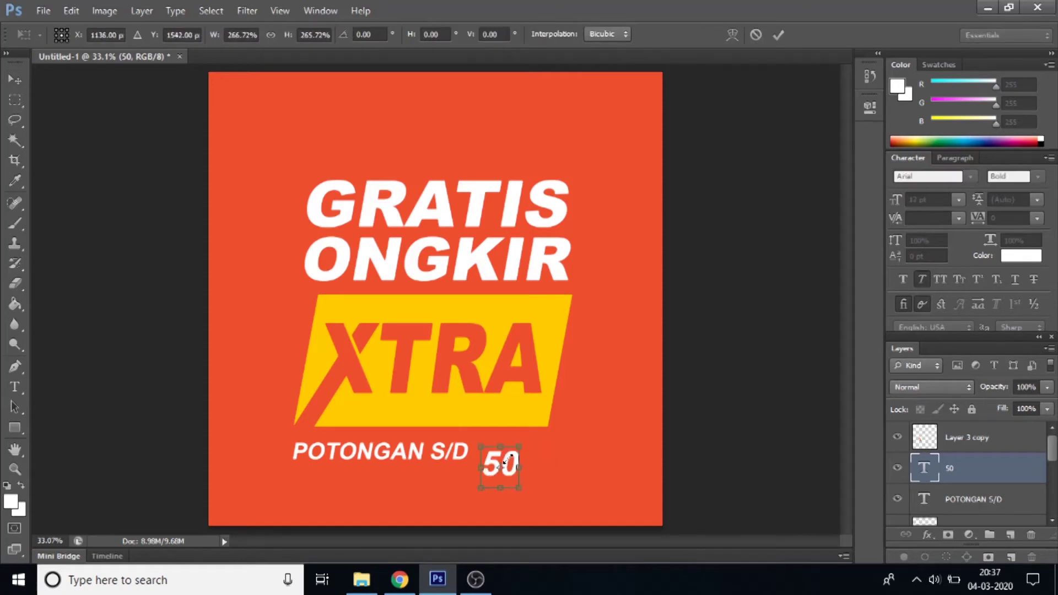
{"action": "mouse_move", "coordinate": [522, 448]}
{"action": "left_mouse_down"}
{"action": "mouse_move", "coordinate": [547, 429]}
{"action": "mouse_move", "coordinate": [541, 456]}
{"action": "left_mouse_up"}
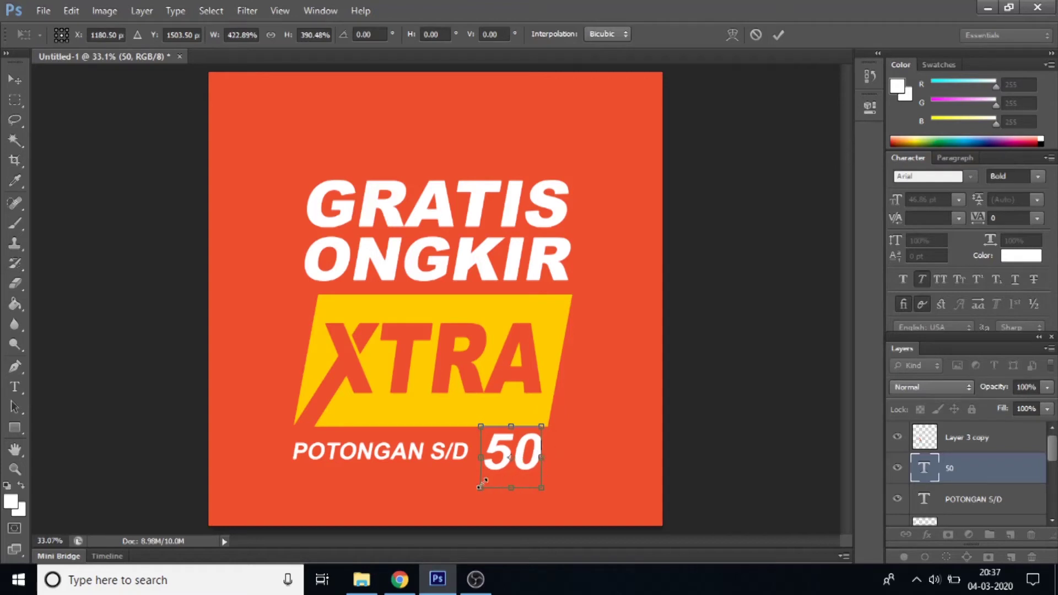
{"action": "left_click_drag", "start_coordinate": [480, 487], "coordinate": [477, 489]}
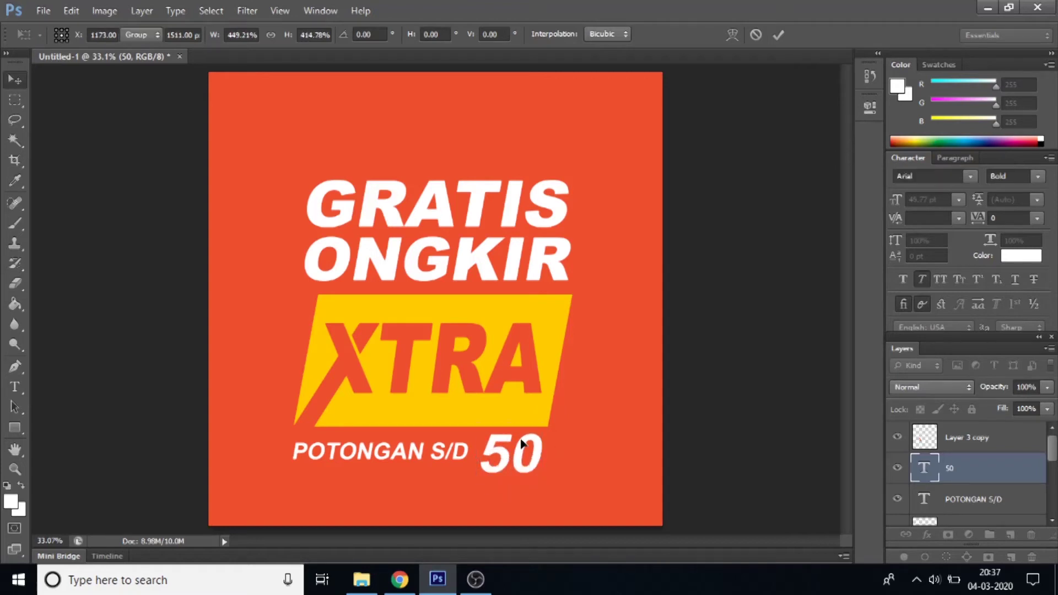
{"action": "key", "text": "Return"}
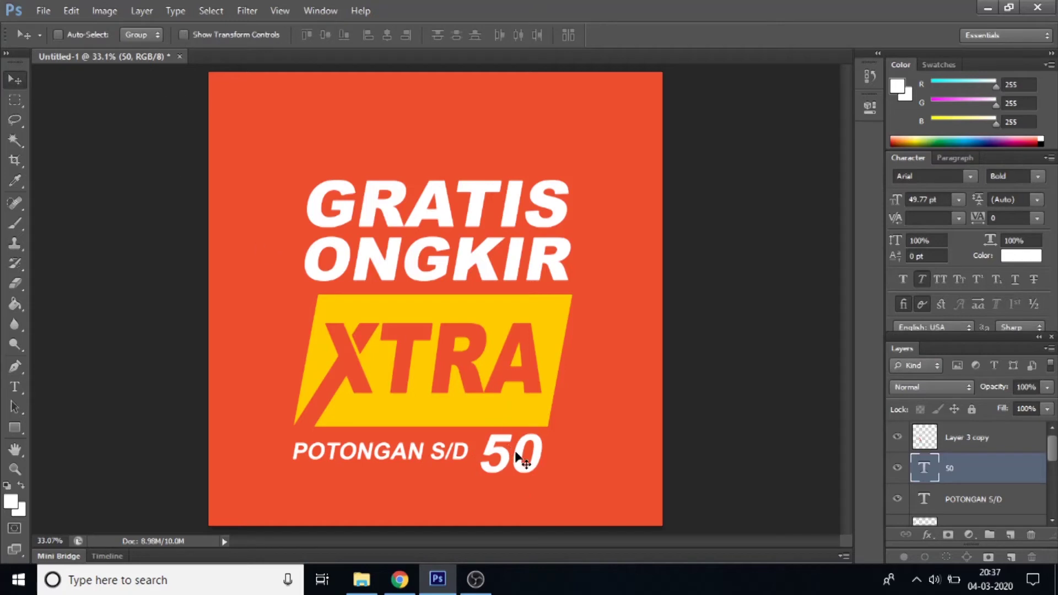
Set the 50 to Black font weight and the banner's yellow colour
{"action": "left_click", "coordinate": [14, 387]}
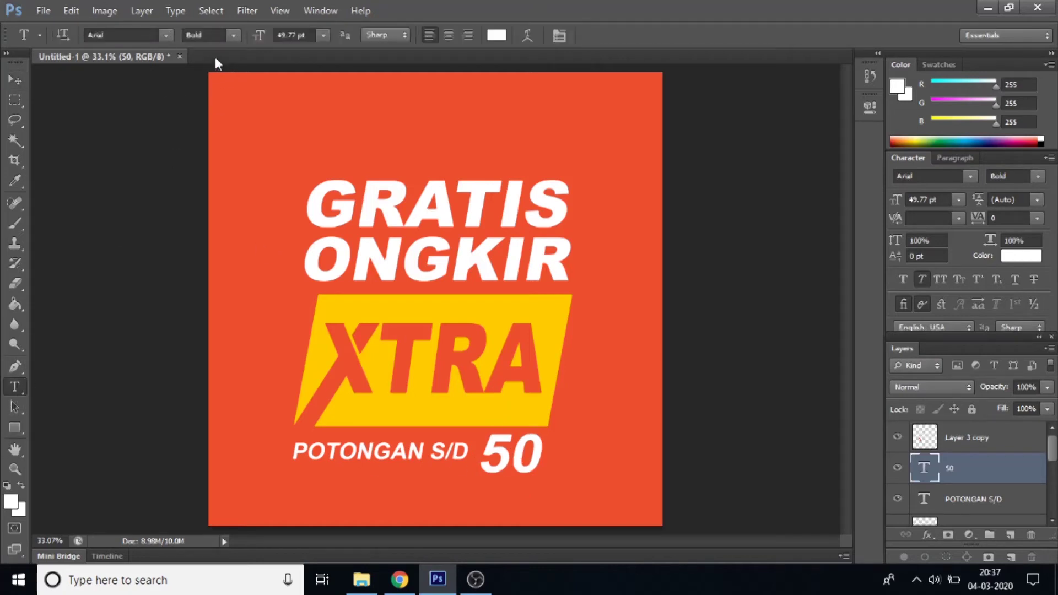
{"action": "left_click", "coordinate": [232, 36]}
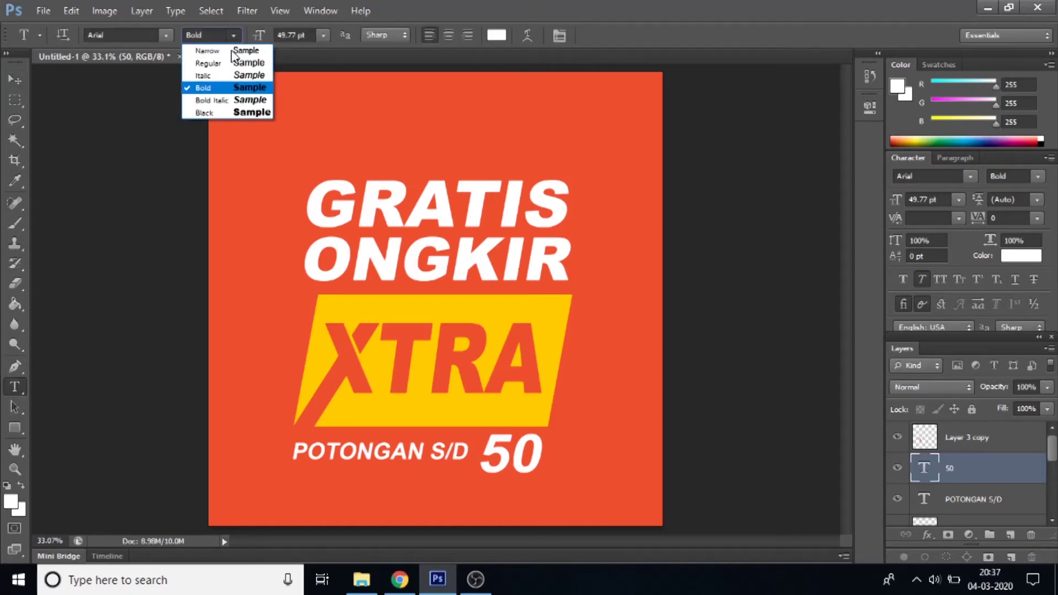
{"action": "left_click", "coordinate": [231, 113]}
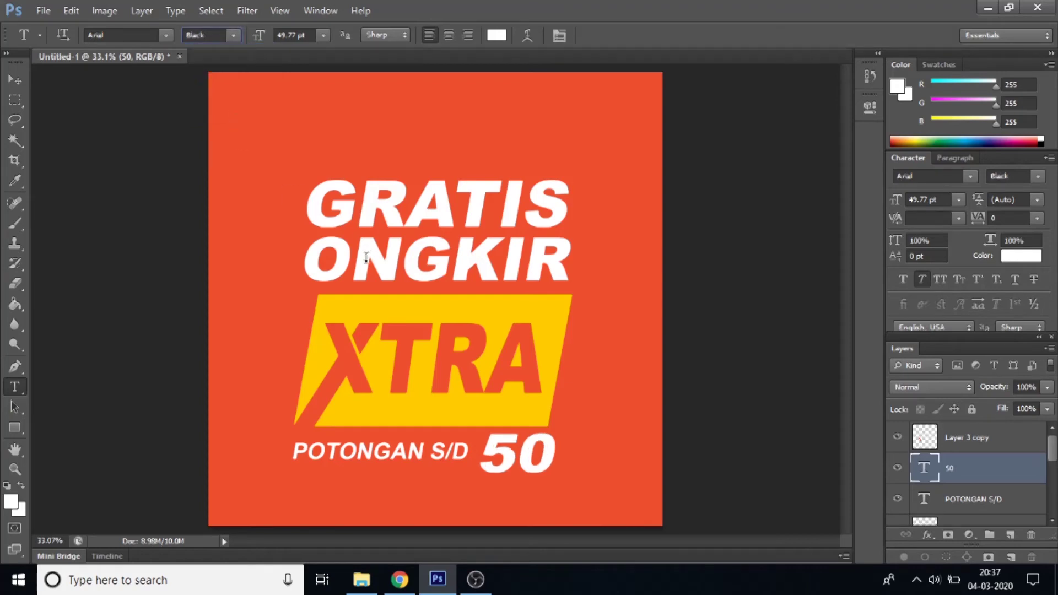
{"action": "left_click", "coordinate": [498, 36]}
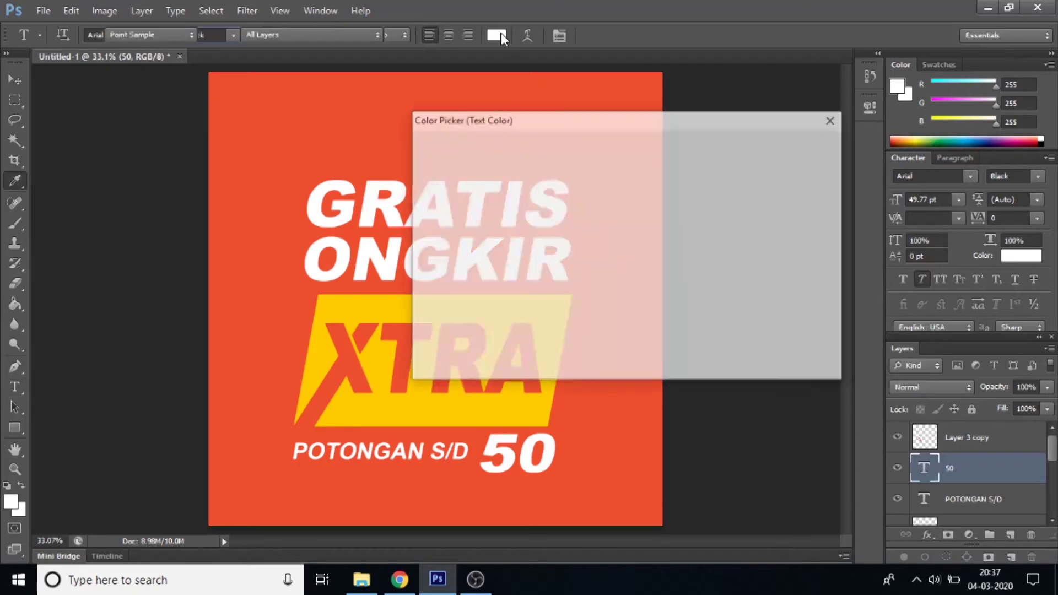
{"action": "left_click", "coordinate": [376, 307]}
{"action": "left_click", "coordinate": [756, 144]}
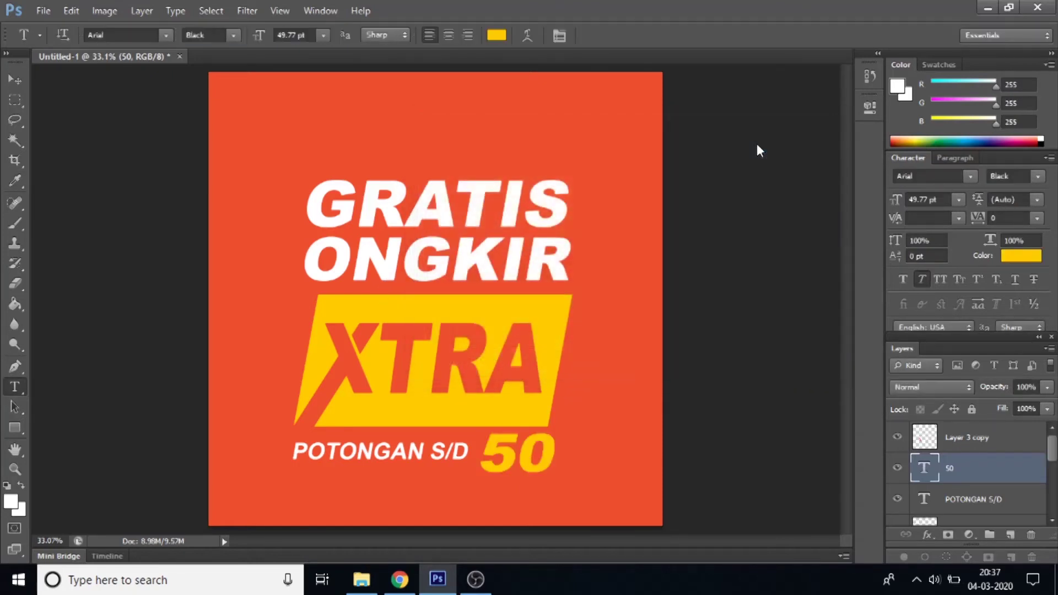
{"action": "left_click", "coordinate": [16, 80]}
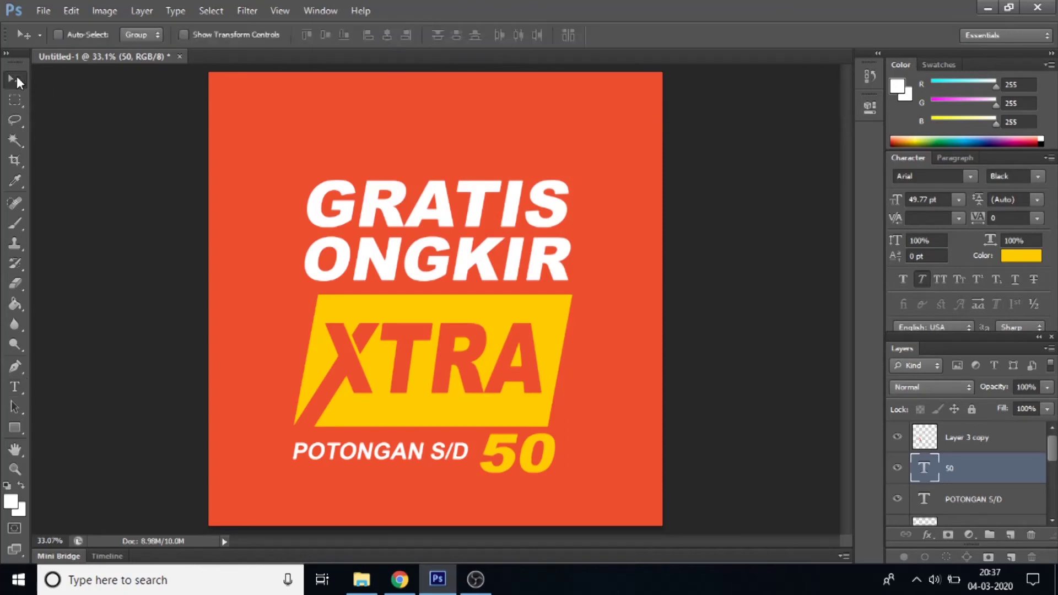
Zoom in on the yellow 50 and nudge it slightly left
{"action": "left_click", "coordinate": [12, 470]}
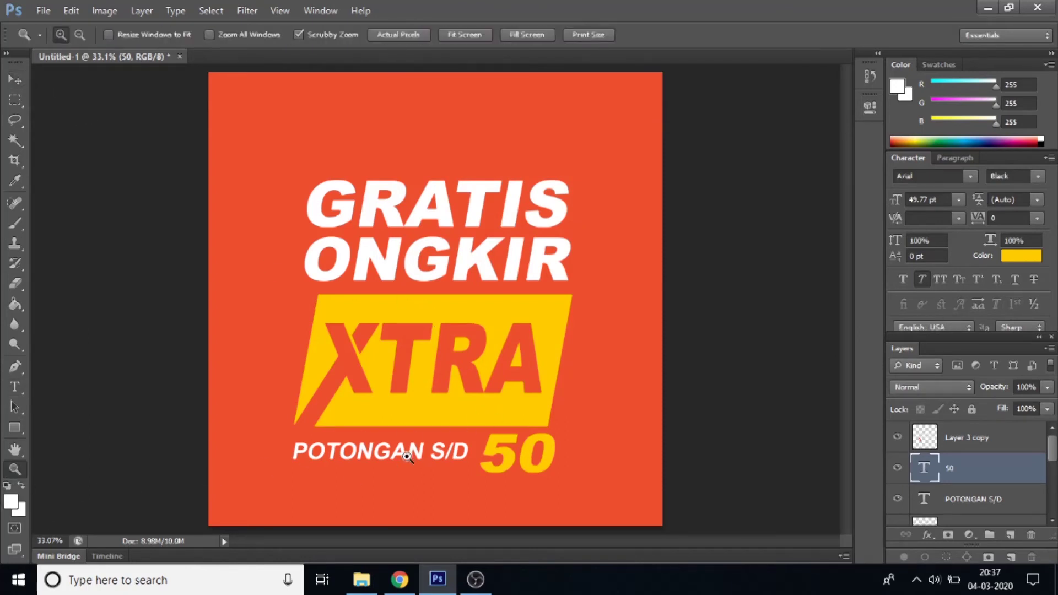
{"action": "left_click", "coordinate": [533, 466]}
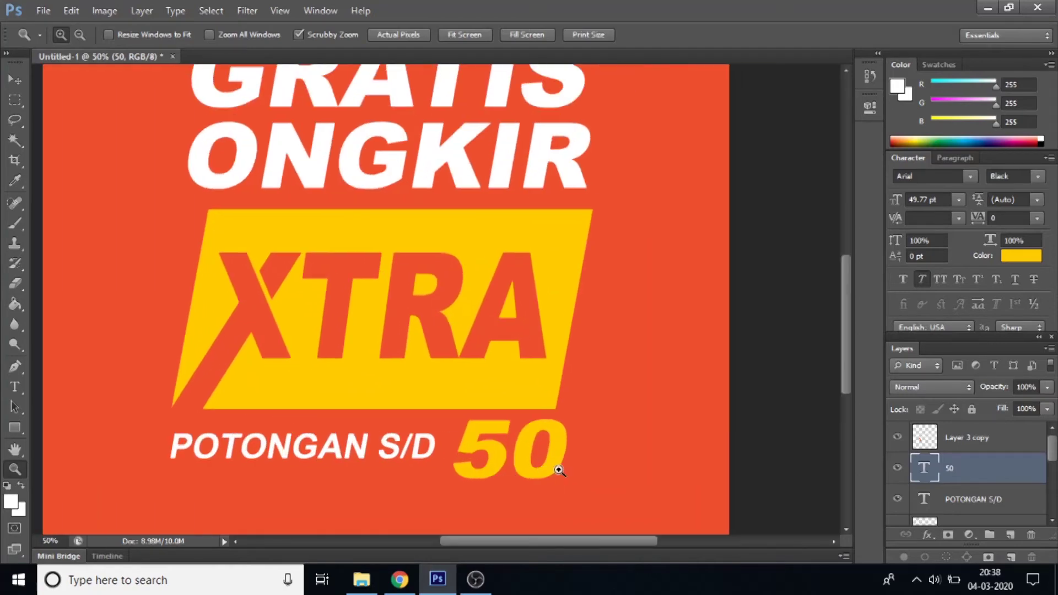
{"action": "left_click", "coordinate": [557, 465]}
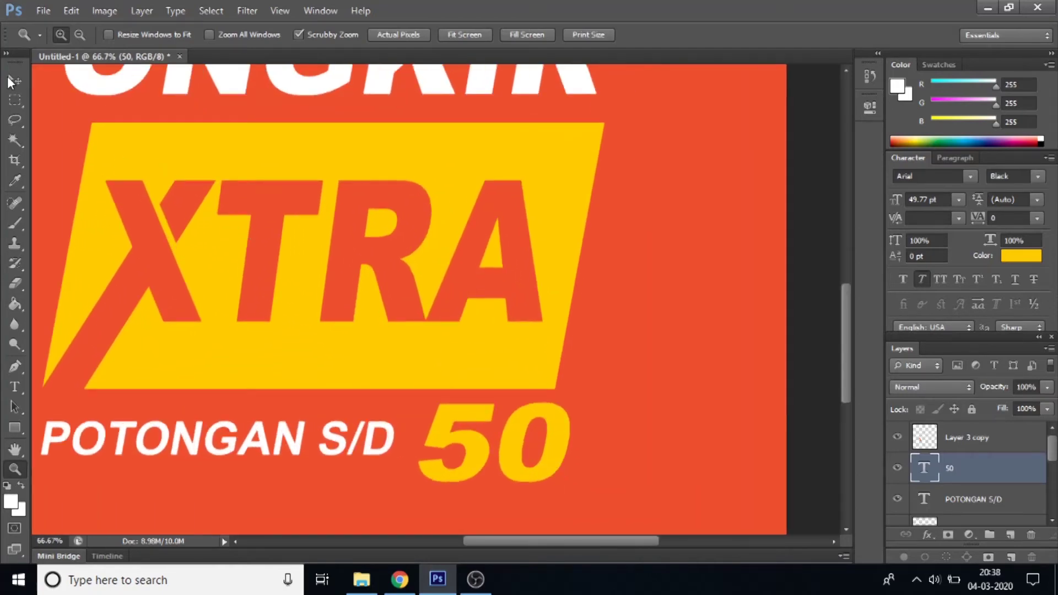
{"action": "left_click", "coordinate": [15, 81]}
{"action": "key", "text": "Left"}
{"action": "key", "text": "Left"}
{"action": "key", "text": "Left"}
{"action": "key", "text": "Left"}
{"action": "key", "text": "Left"}
{"action": "key", "text": "Left"}
{"action": "key", "text": "Left"}
{"action": "key", "text": "Left"}
{"action": "key", "text": "Left"}
{"action": "key", "text": "Left"}
{"action": "key", "text": "Left"}
{"action": "key", "text": "Left"}
{"action": "key", "text": "Left"}
{"action": "key", "text": "Left"}
{"action": "key", "text": "Left"}
{"action": "key", "text": "Left"}
{"action": "key", "text": "Left"}
{"action": "key", "text": "Left"}
{"action": "key", "text": "Left"}
{"action": "key", "text": "Left"}
{"action": "key", "text": "Left"}
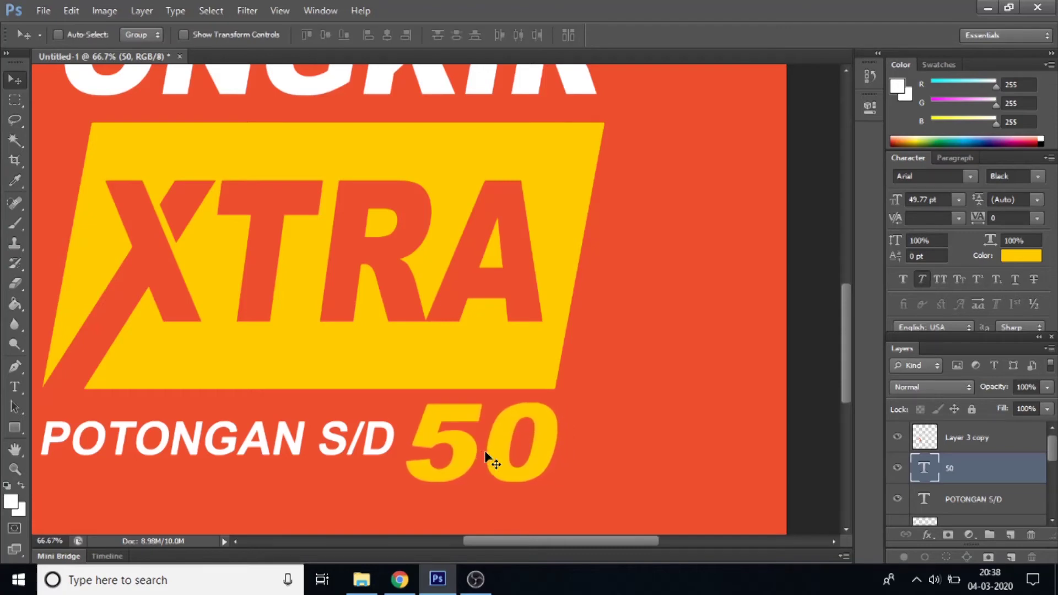
Fill a small rectangle right of the 50 with white on a new layer
{"action": "left_click", "coordinate": [15, 101]}
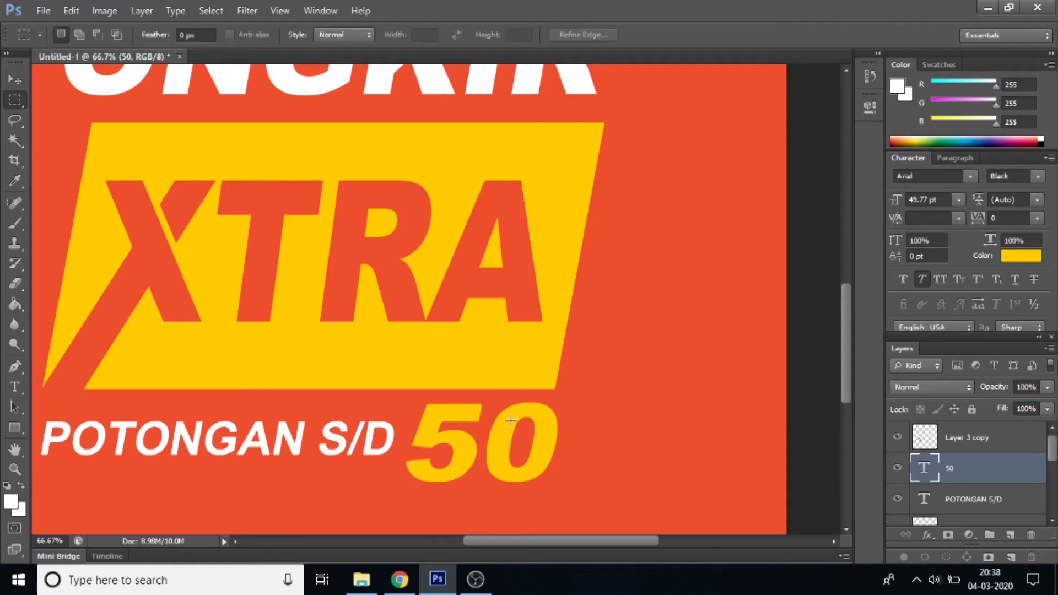
{"action": "left_click_drag", "start_coordinate": [531, 428], "coordinate": [580, 459]}
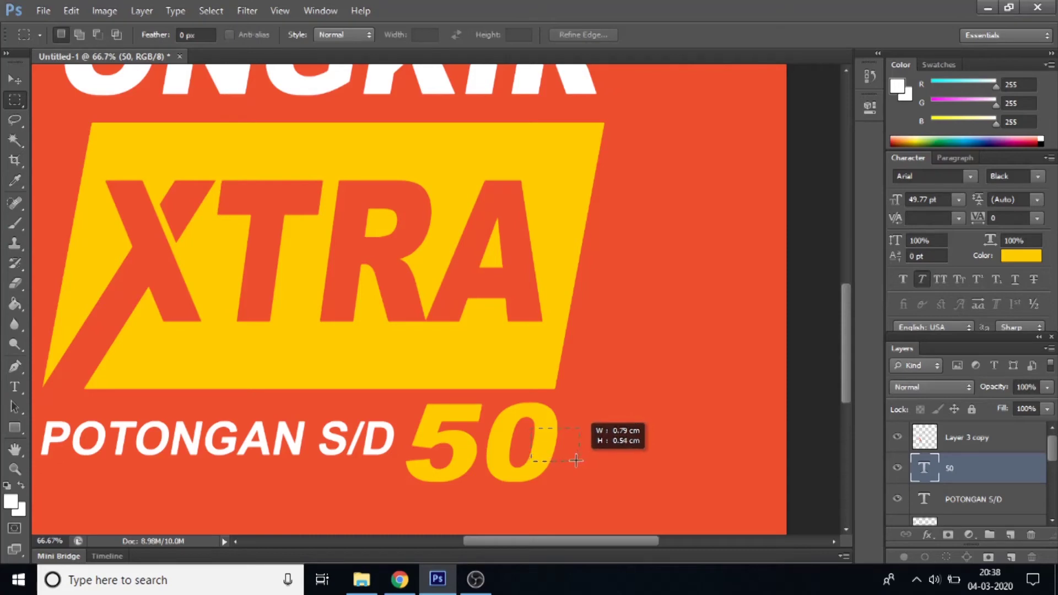
{"action": "left_click_drag", "start_coordinate": [580, 460], "coordinate": [579, 461]}
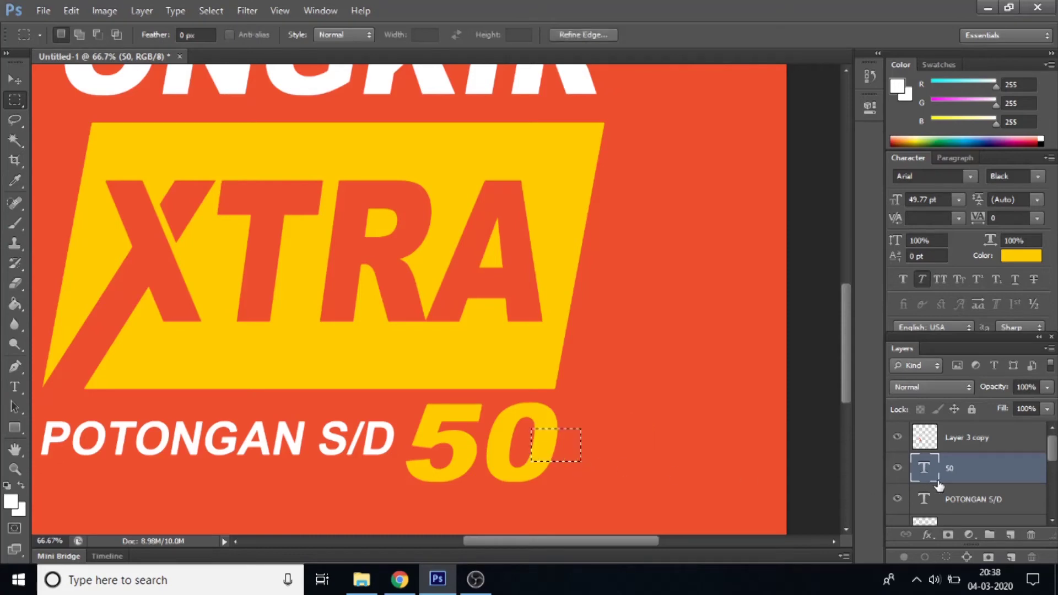
{"action": "left_click", "coordinate": [1009, 535]}
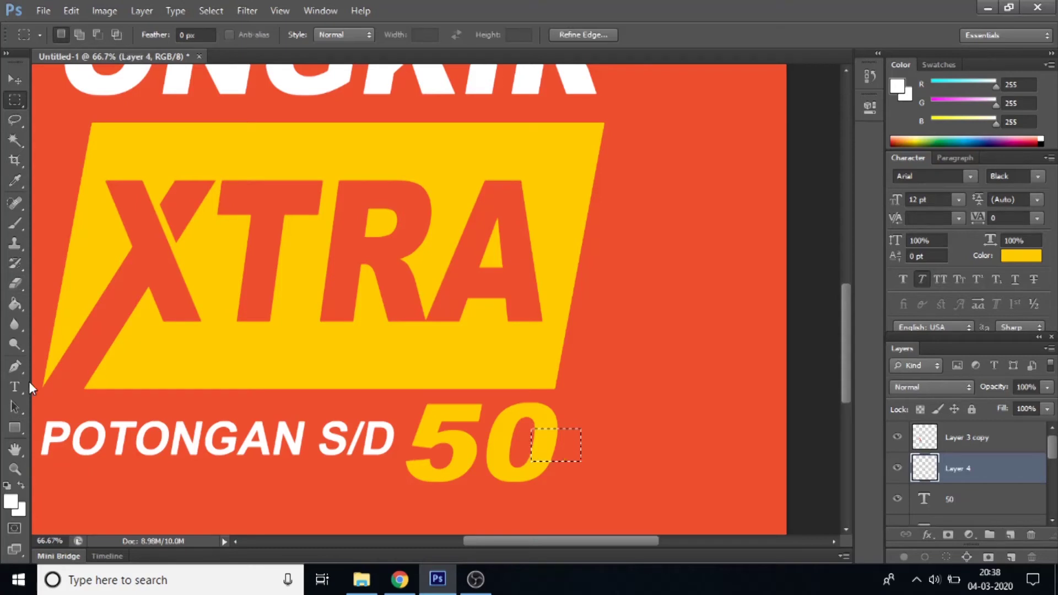
{"action": "left_click", "coordinate": [15, 304]}
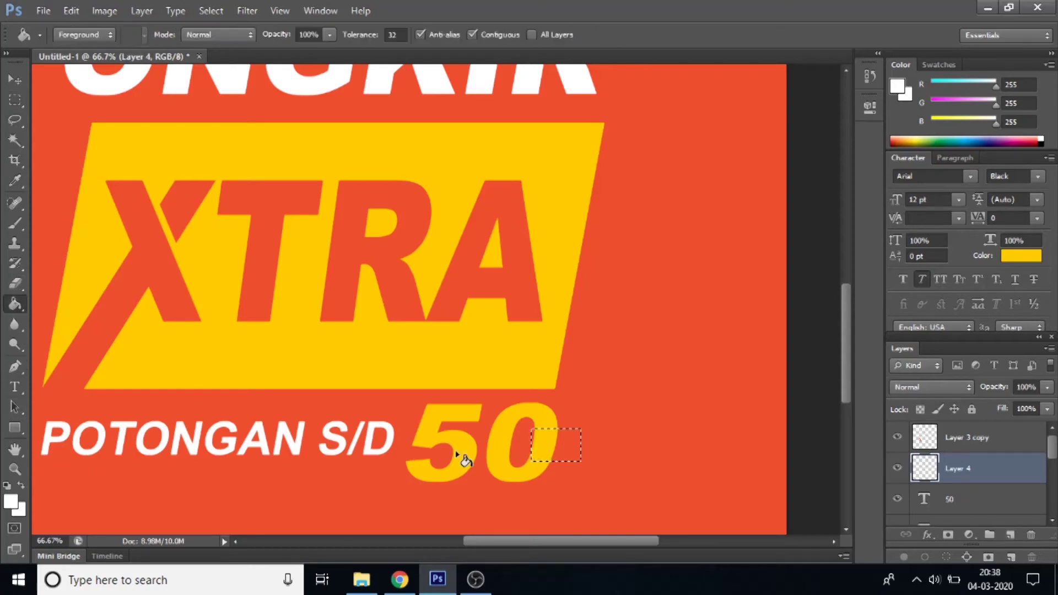
{"action": "left_click", "coordinate": [553, 443]}
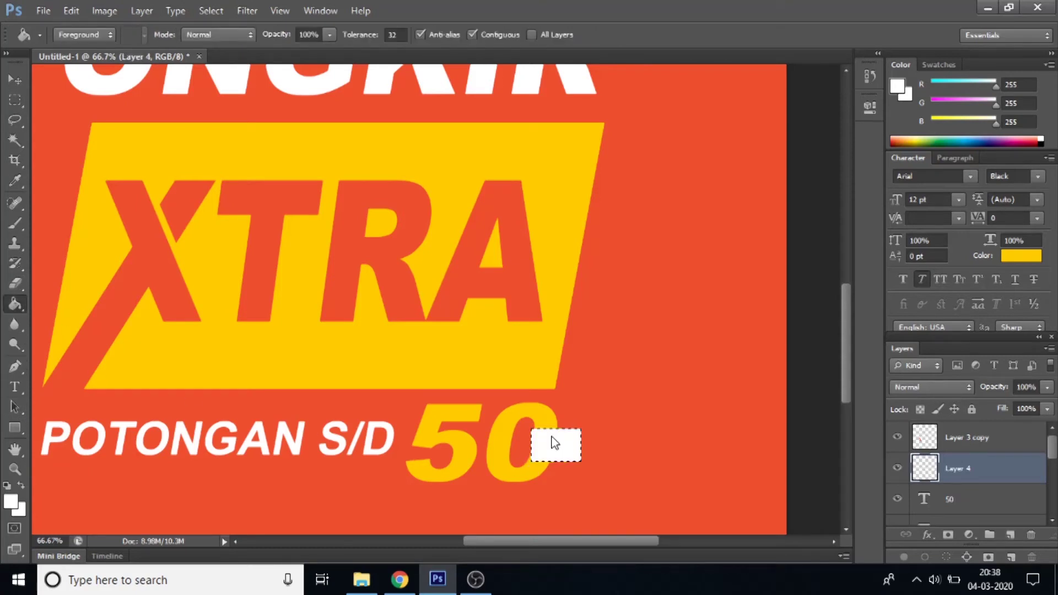
{"action": "key", "text": "ctrl+d"}
Skew the white rectangle into a slanted parallelogram, nudge it left, and deselect
{"action": "left_click", "coordinate": [15, 469]}
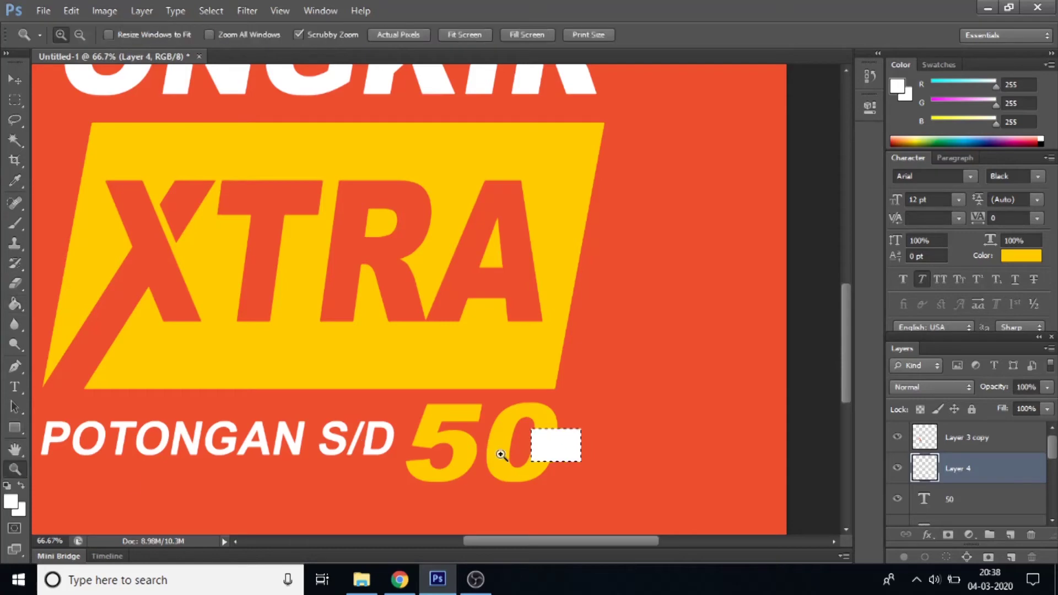
{"action": "left_click", "coordinate": [560, 459]}
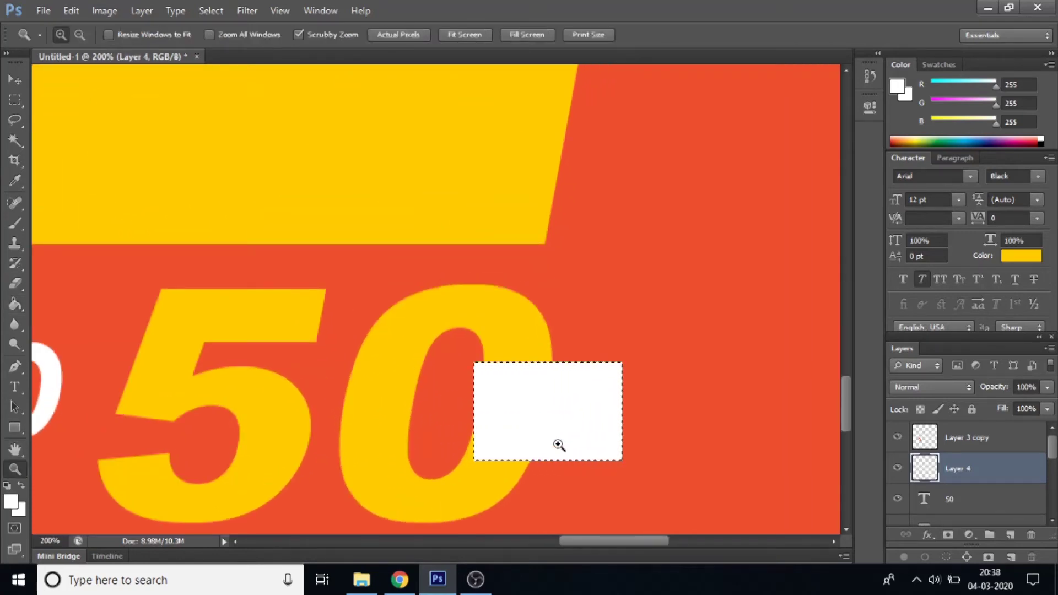
{"action": "key", "text": "ctrl+t"}
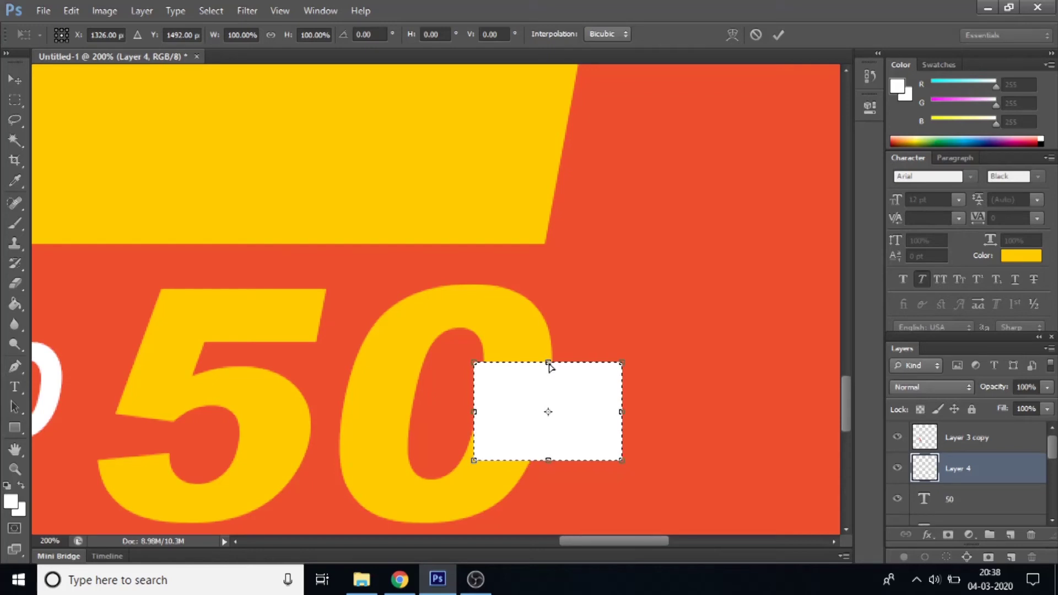
{"action": "left_click_drag", "start_coordinate": [549, 366], "coordinate": [568, 366]}
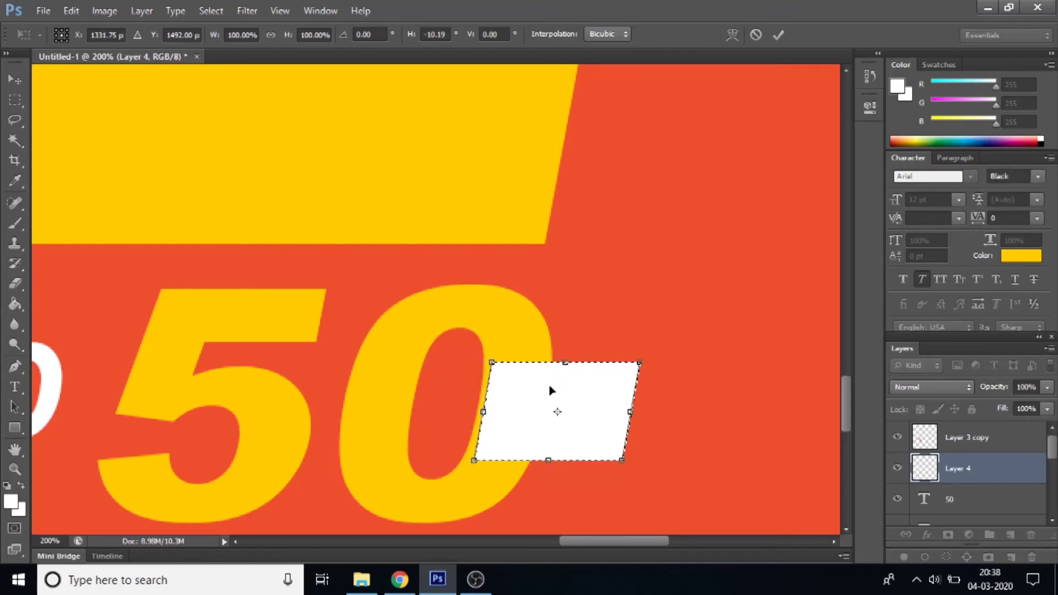
{"action": "key", "text": "Left"}
{"action": "key", "text": "Left"}
{"action": "key", "text": "Left"}
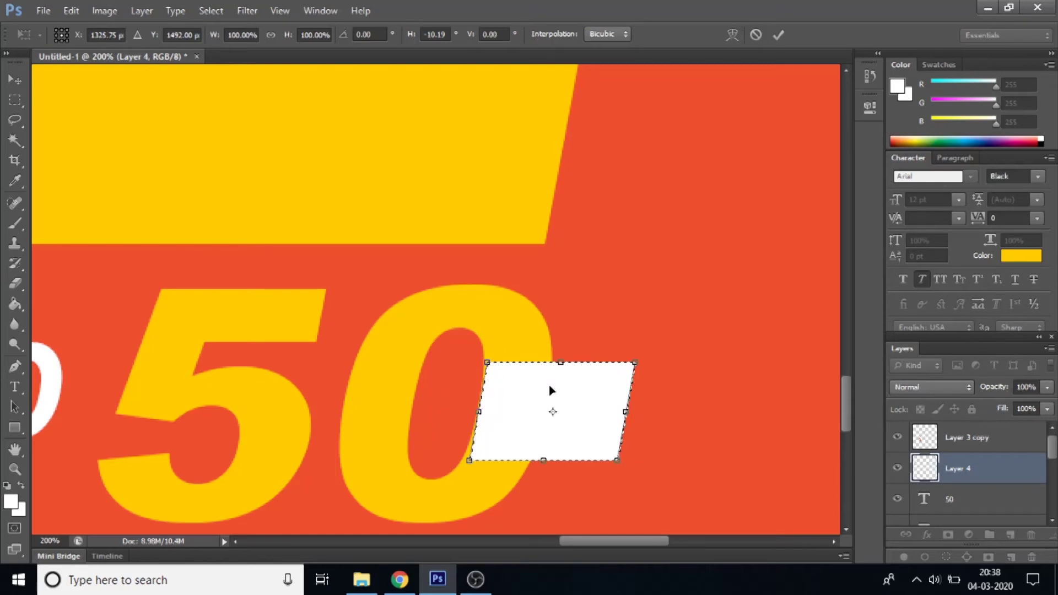
{"action": "key", "text": "Left"}
{"action": "key", "text": "Left"}
{"action": "key", "text": "Left"}
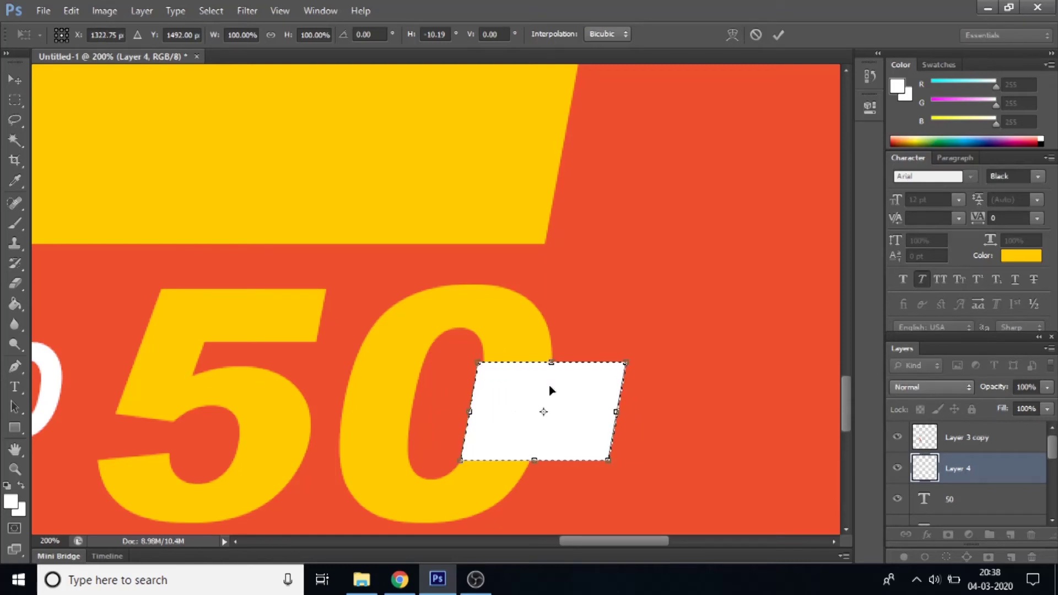
{"action": "key", "text": "z"}
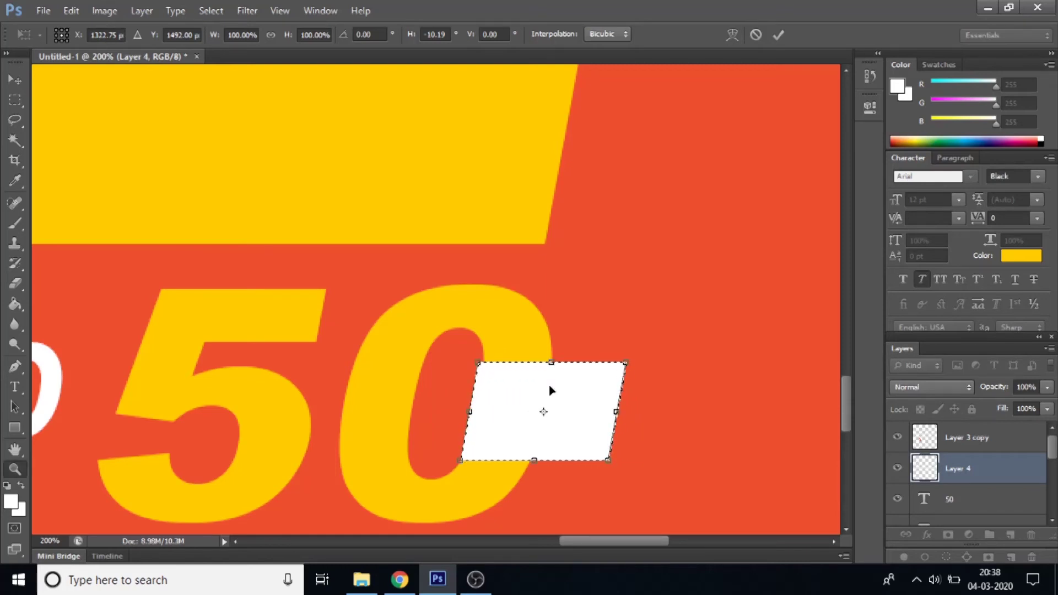
{"action": "key", "text": "Return"}
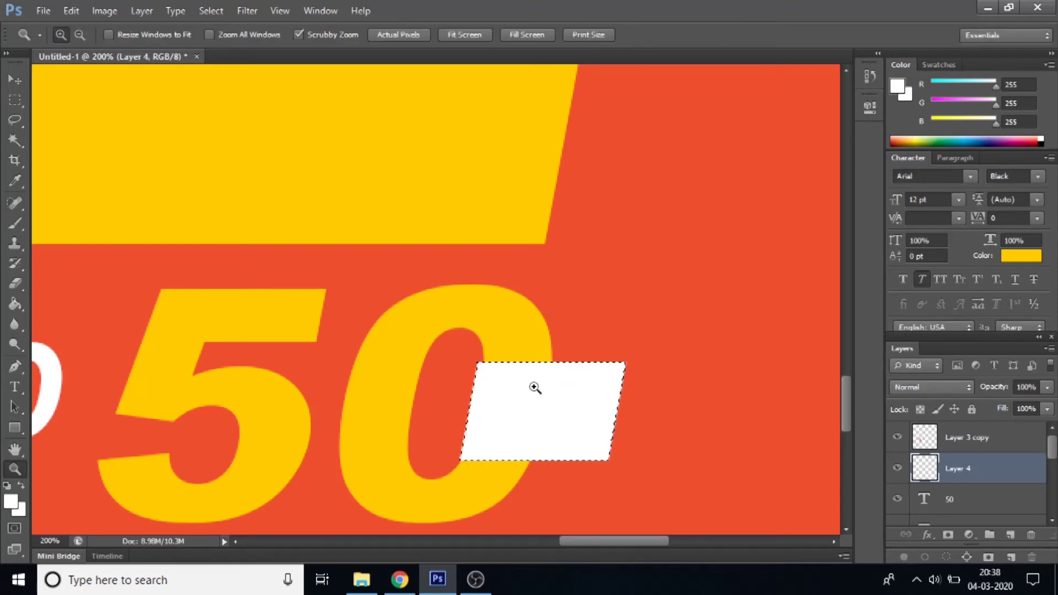
{"action": "left_click", "coordinate": [211, 11]}
{"action": "left_click", "coordinate": [236, 40]}
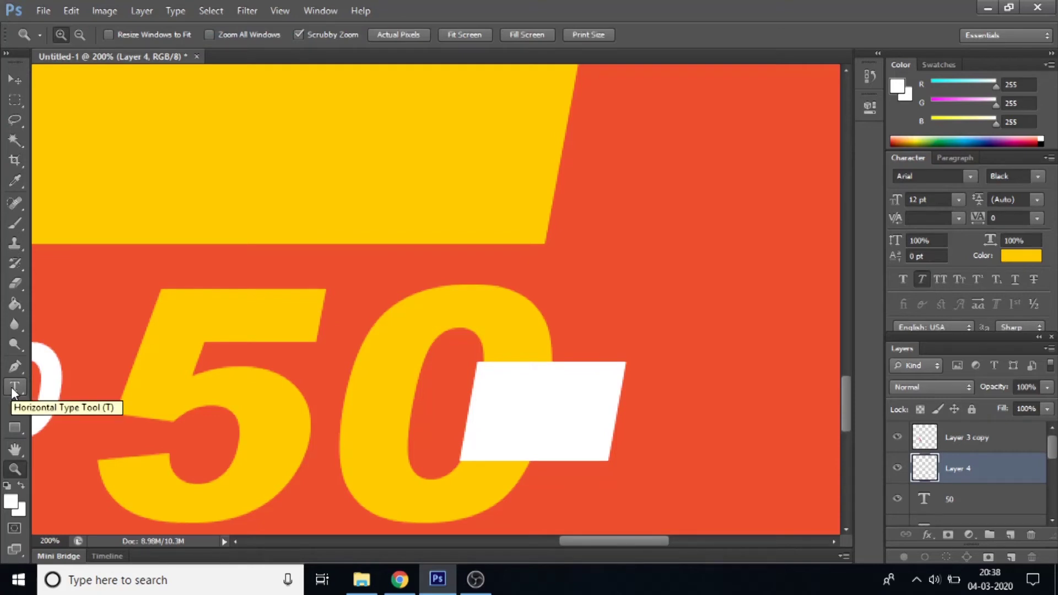
Set the Type tool colour to the banner's orange-red sampled from the background
{"action": "left_click", "coordinate": [14, 388]}
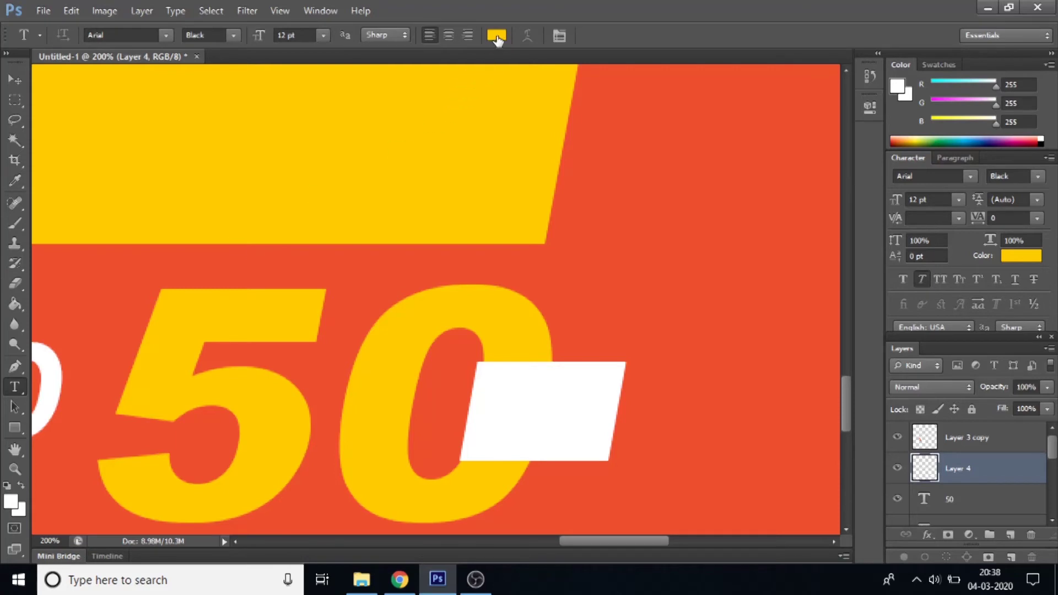
{"action": "left_click", "coordinate": [496, 36]}
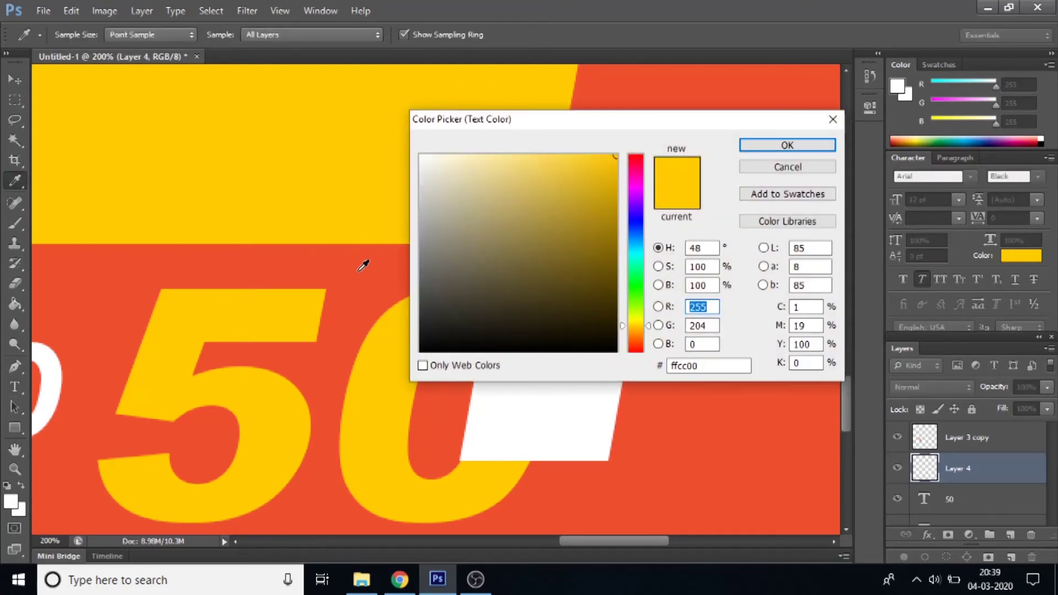
{"action": "left_click", "coordinate": [363, 266]}
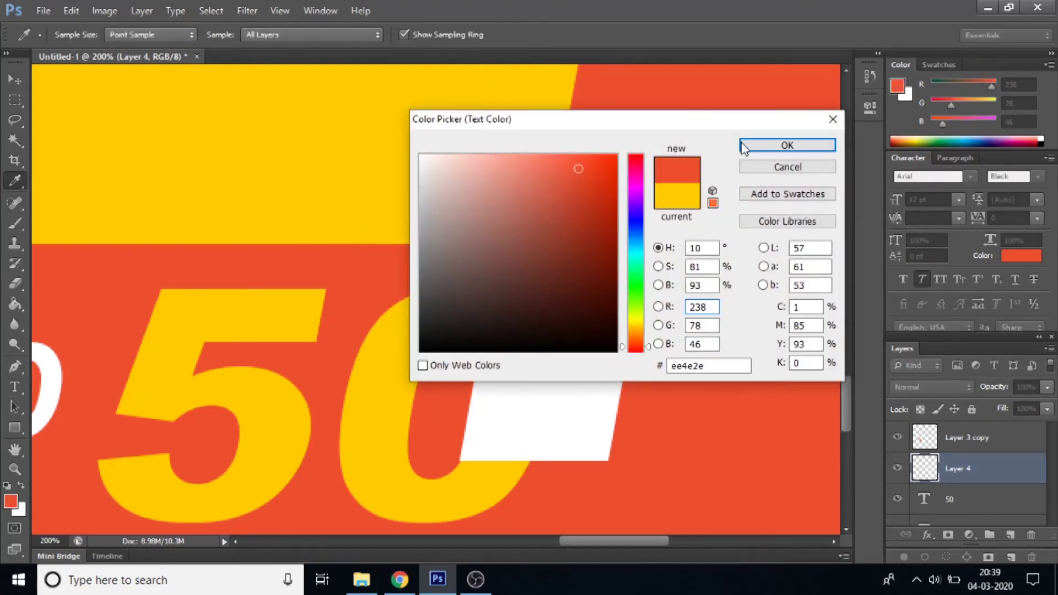
{"action": "left_click", "coordinate": [781, 147]}
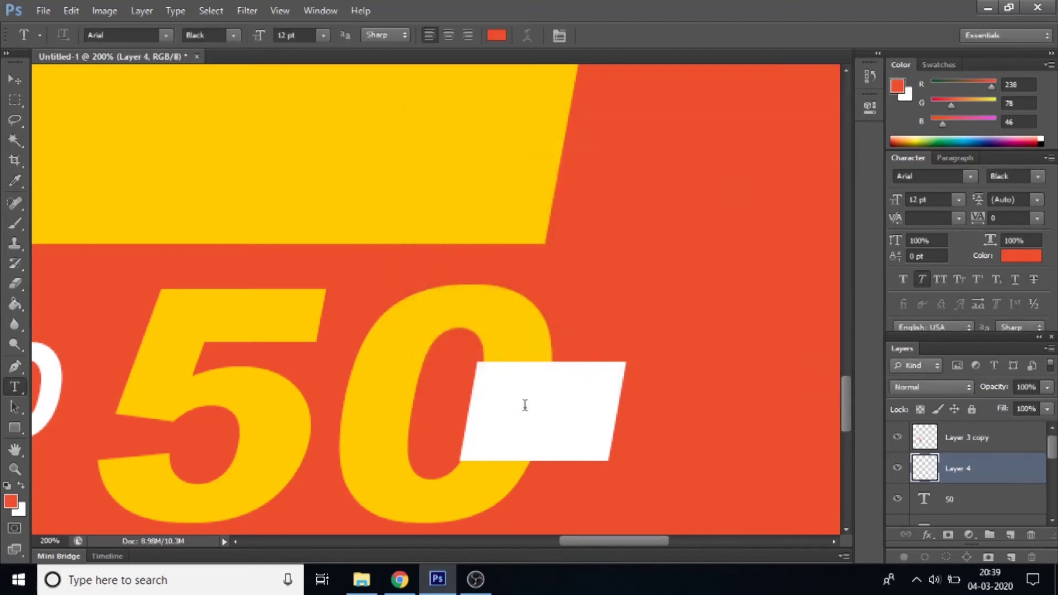
Start a new empty text layer to the right of the yellow 50
{"action": "left_click", "coordinate": [506, 409]}
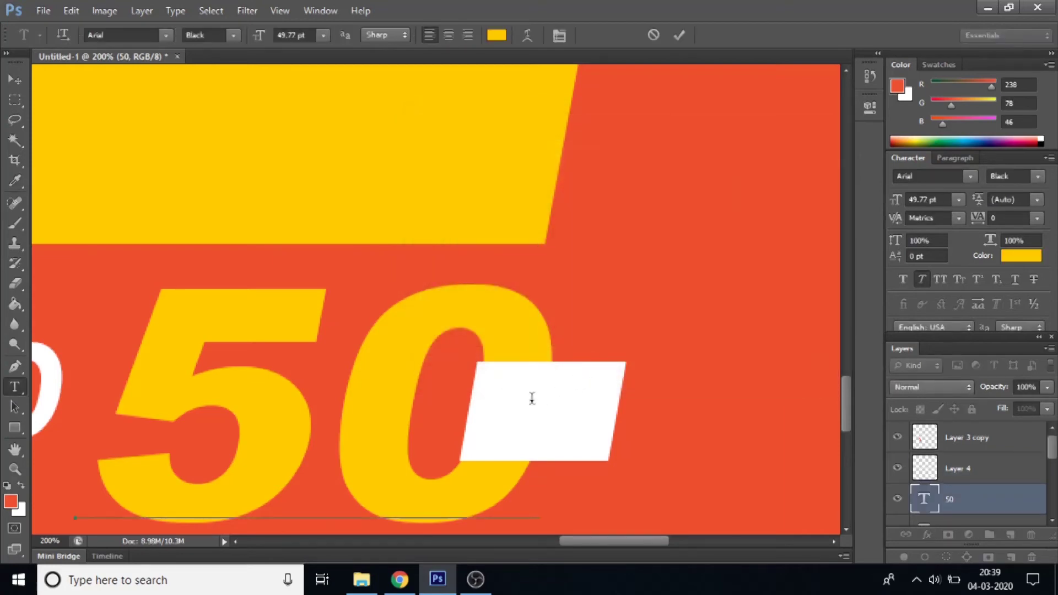
{"action": "left_click_drag", "start_coordinate": [537, 356], "coordinate": [324, 369]}
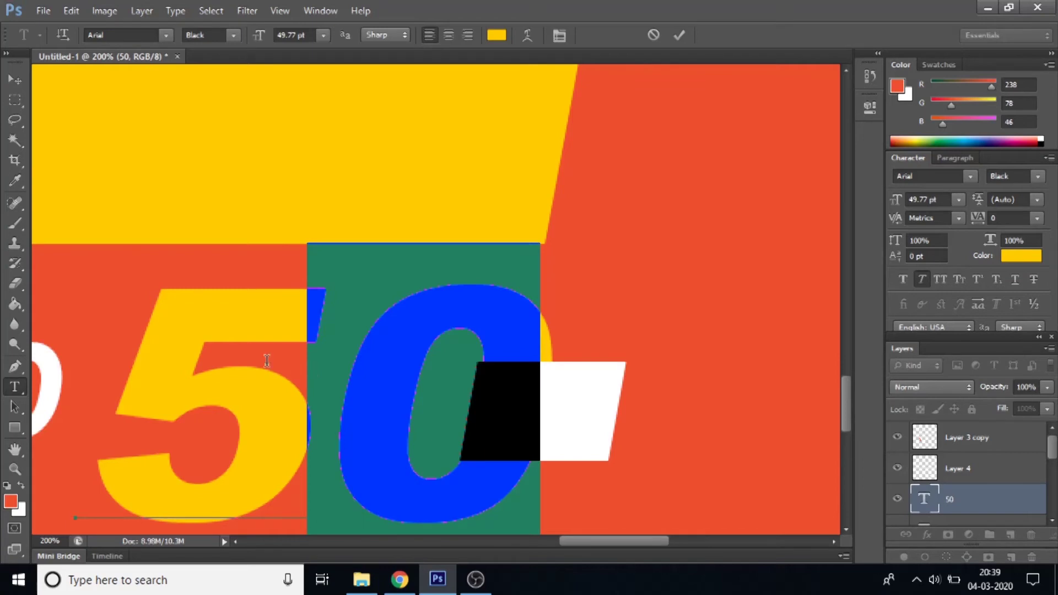
{"action": "left_click", "coordinate": [556, 405]}
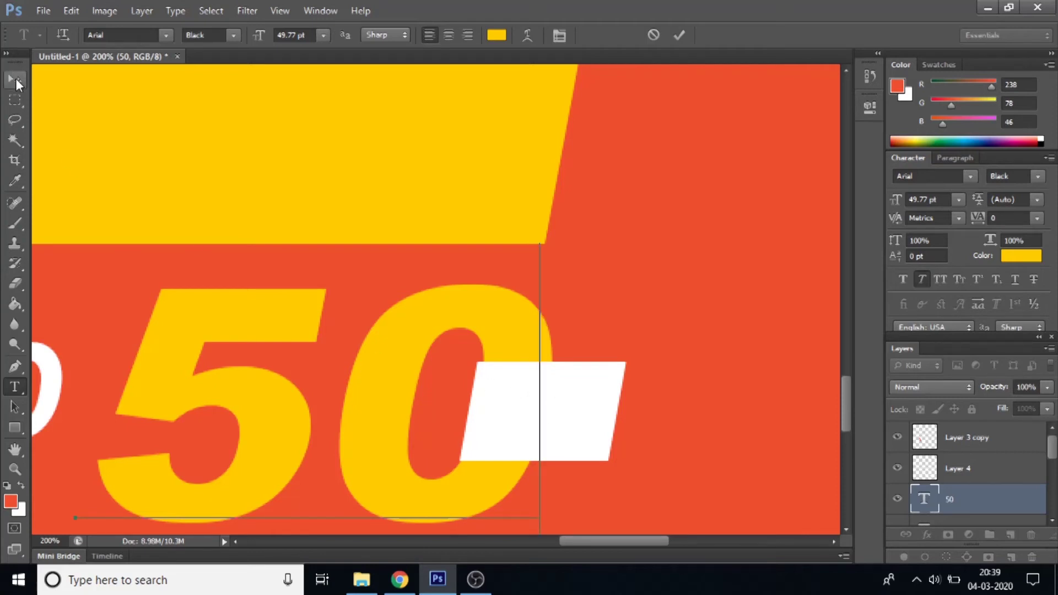
{"action": "left_click", "coordinate": [15, 81]}
{"action": "left_click", "coordinate": [15, 387]}
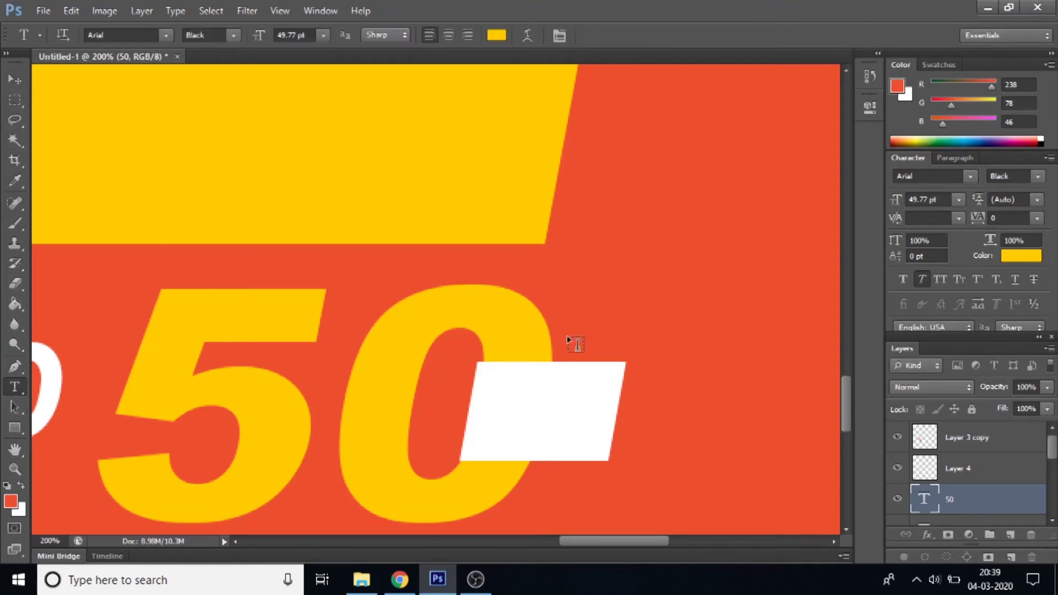
{"action": "left_click", "coordinate": [652, 238]}
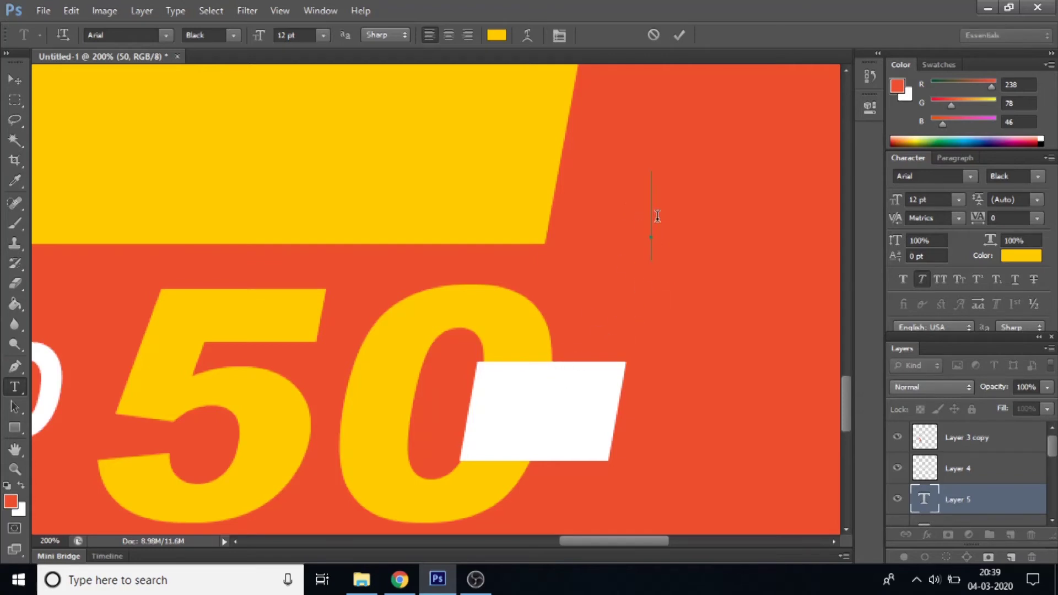
Type 'RB', move its layer to the top, and place it on the white box
{"action": "type", "text": "RB"}
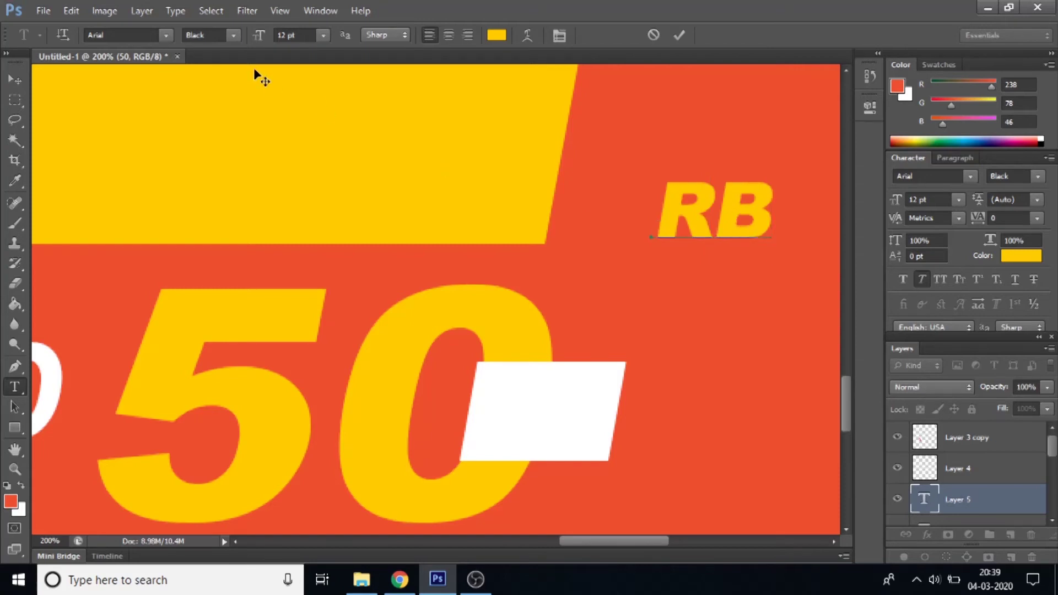
{"action": "left_click", "coordinate": [12, 80]}
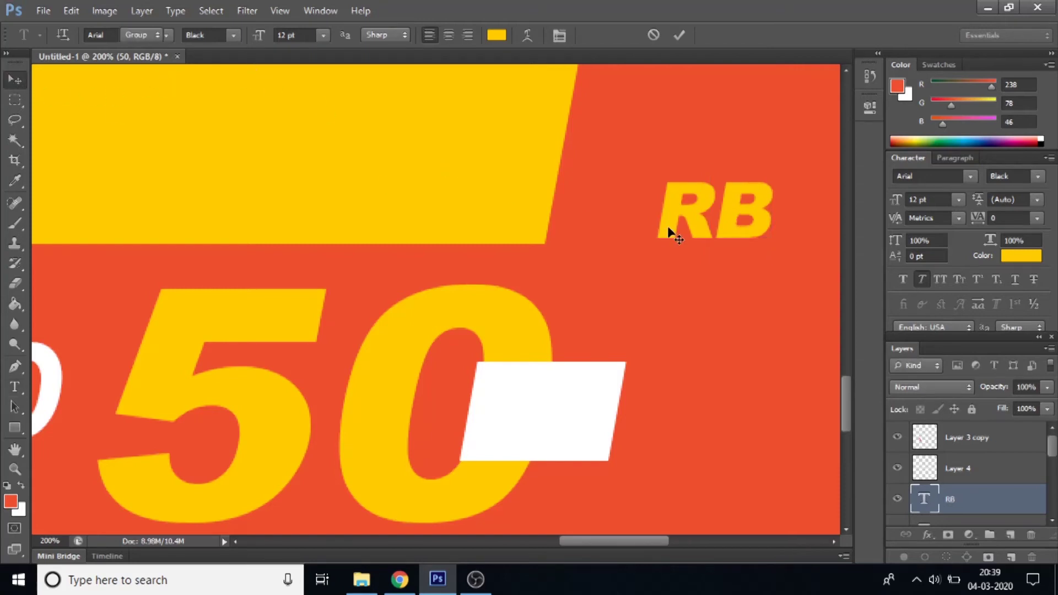
{"action": "mouse_move", "coordinate": [726, 221]}
{"action": "left_mouse_down"}
{"action": "mouse_move", "coordinate": [715, 269]}
{"action": "mouse_move", "coordinate": [637, 430]}
{"action": "left_mouse_up"}
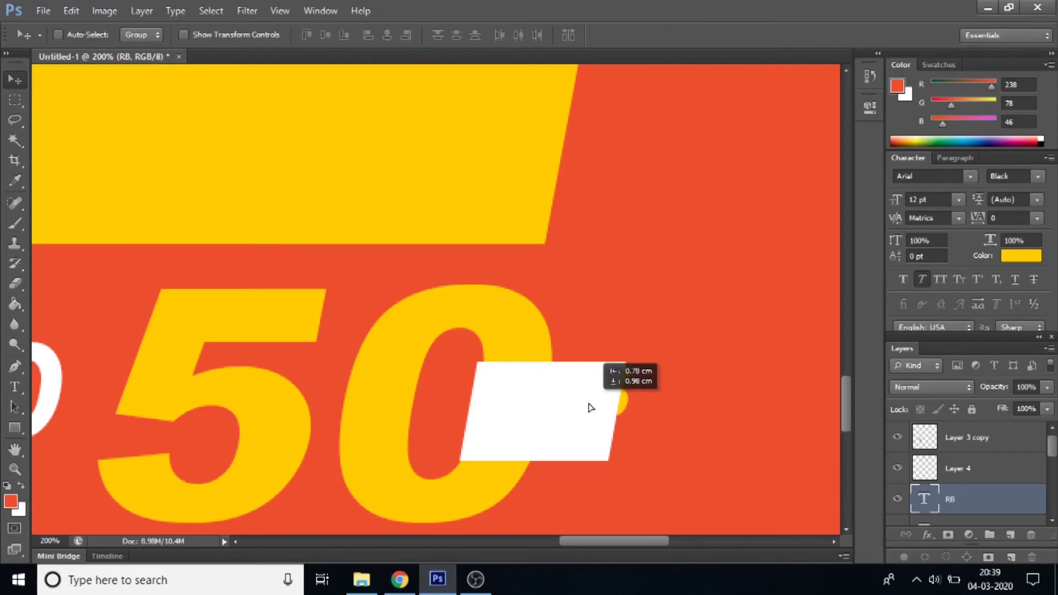
{"action": "left_click_drag", "start_coordinate": [638, 430], "coordinate": [645, 425]}
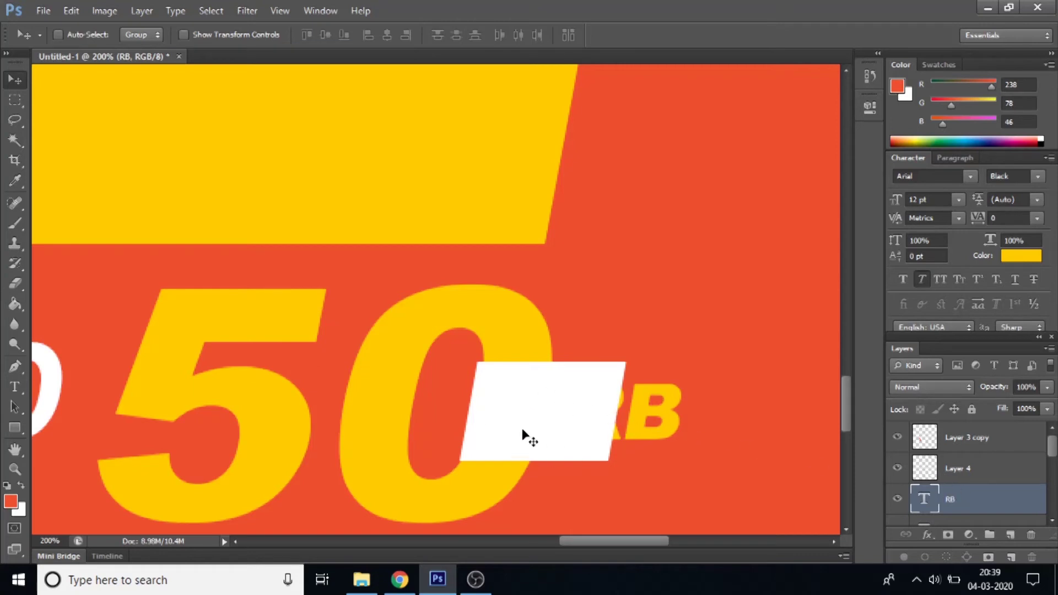
{"action": "left_click_drag", "start_coordinate": [958, 499], "coordinate": [982, 440]}
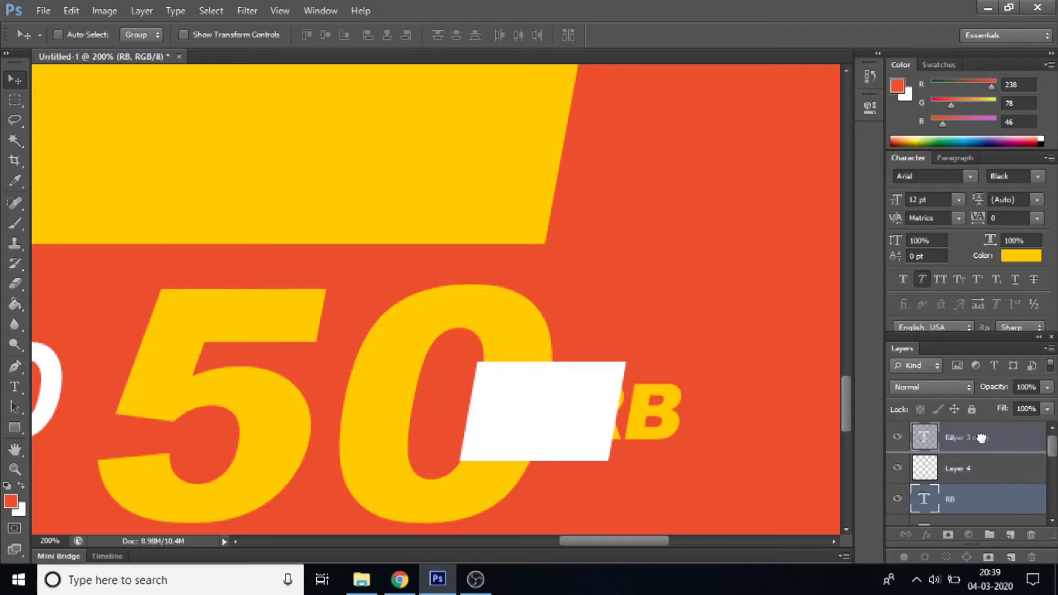
{"action": "left_click_drag", "start_coordinate": [631, 434], "coordinate": [544, 432]}
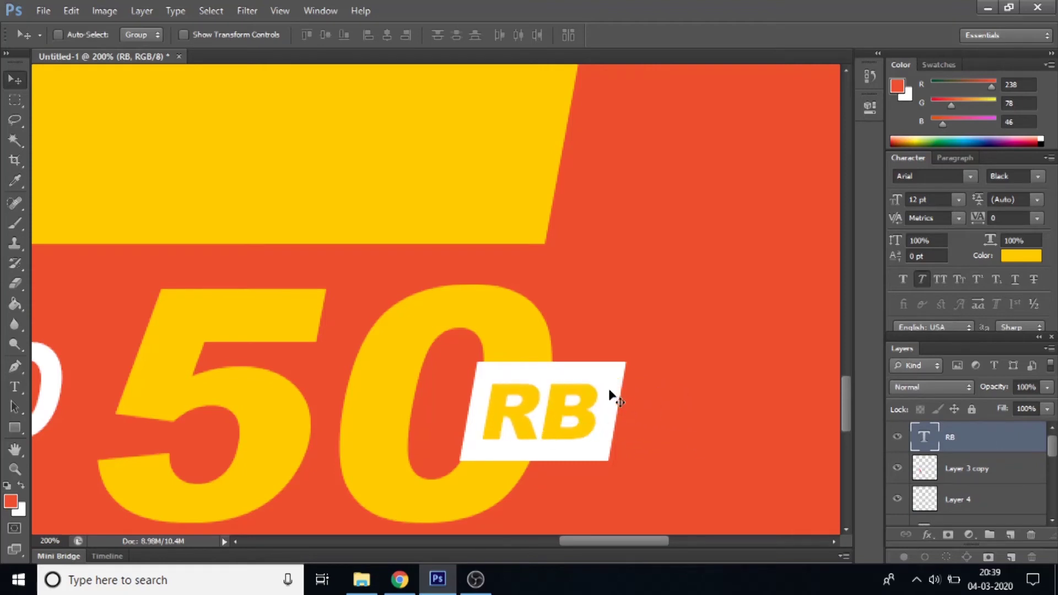
Scale the RB lettering up to fill the white slanted tag
{"action": "key", "text": "ctrl+t"}
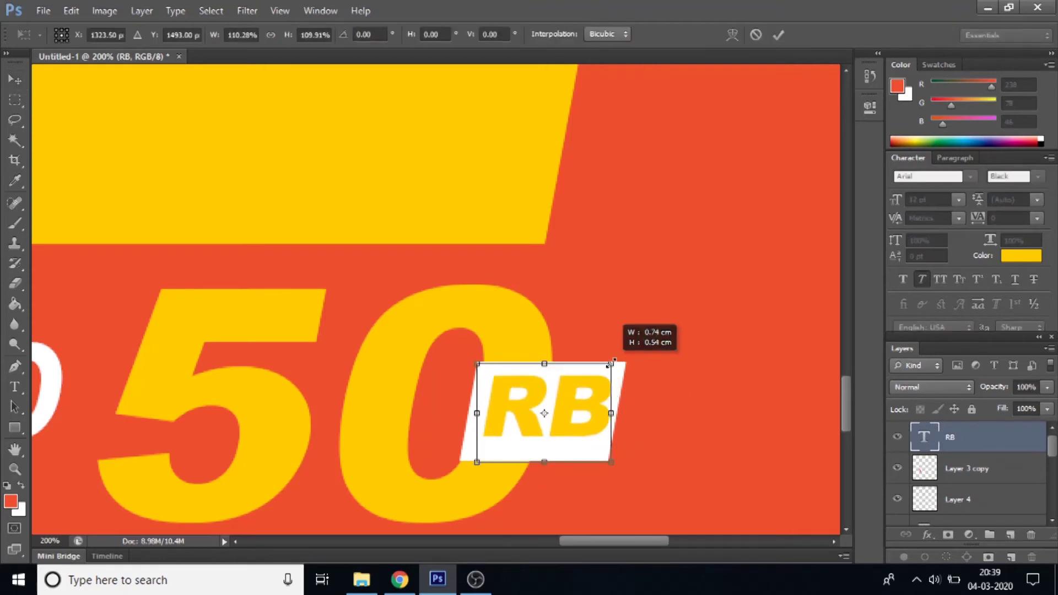
{"action": "left_click_drag", "start_coordinate": [600, 366], "coordinate": [612, 361]}
{"action": "left_click_drag", "start_coordinate": [476, 459], "coordinate": [466, 468]}
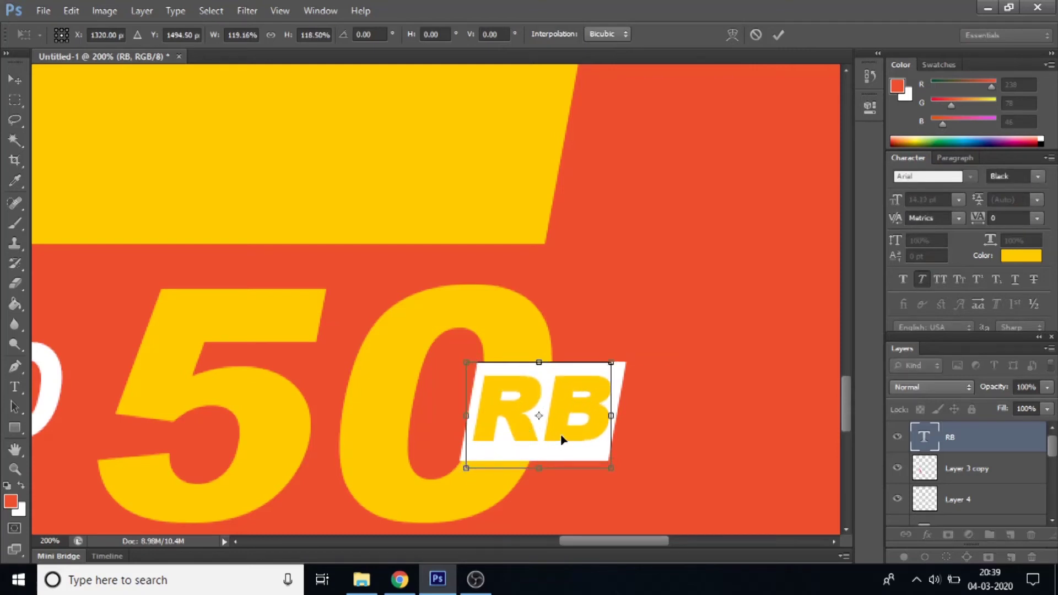
{"action": "key", "text": "Return"}
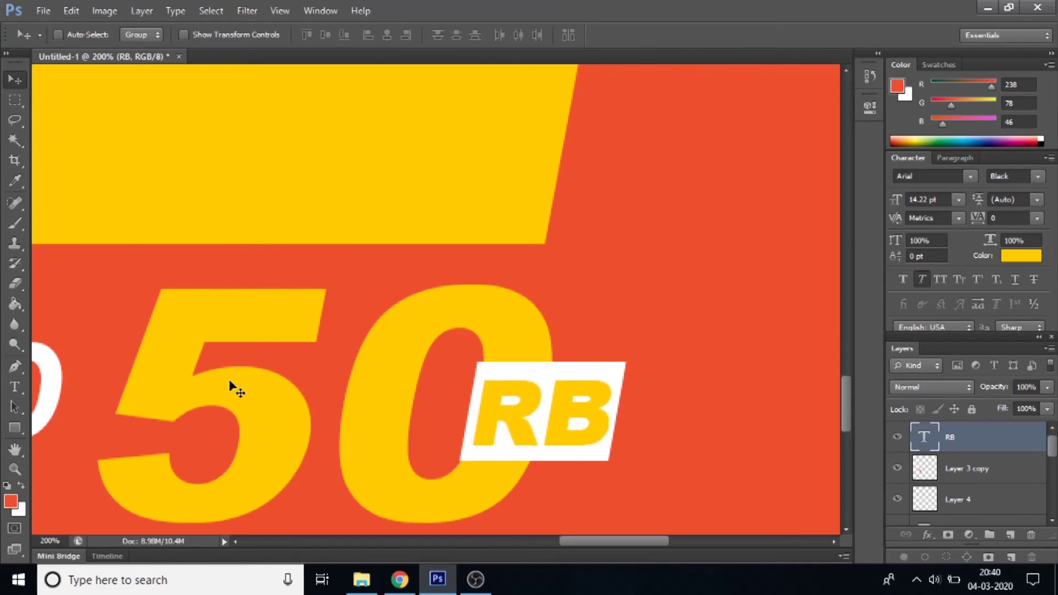
Recolour the RB letters to the banner's orange-red
{"action": "left_click", "coordinate": [15, 387]}
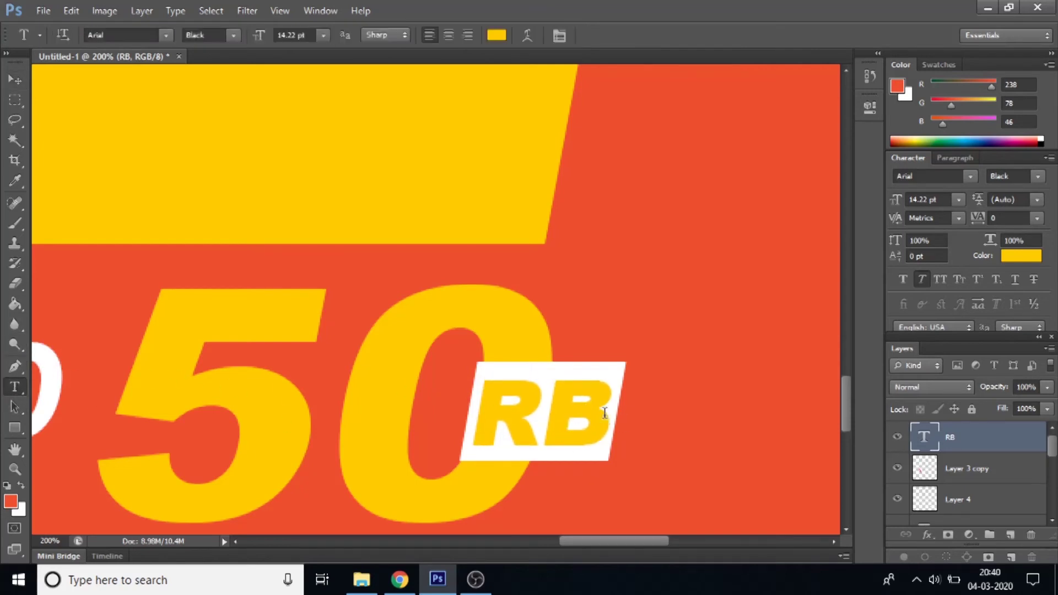
{"action": "left_click_drag", "start_coordinate": [604, 412], "coordinate": [474, 417]}
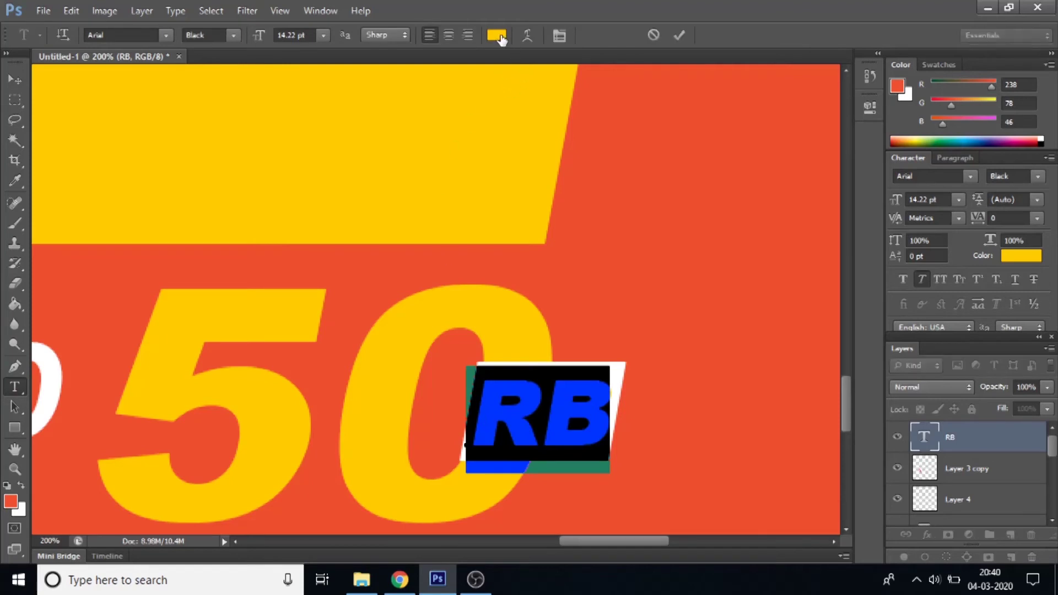
{"action": "left_click", "coordinate": [497, 35]}
{"action": "left_click", "coordinate": [345, 259]}
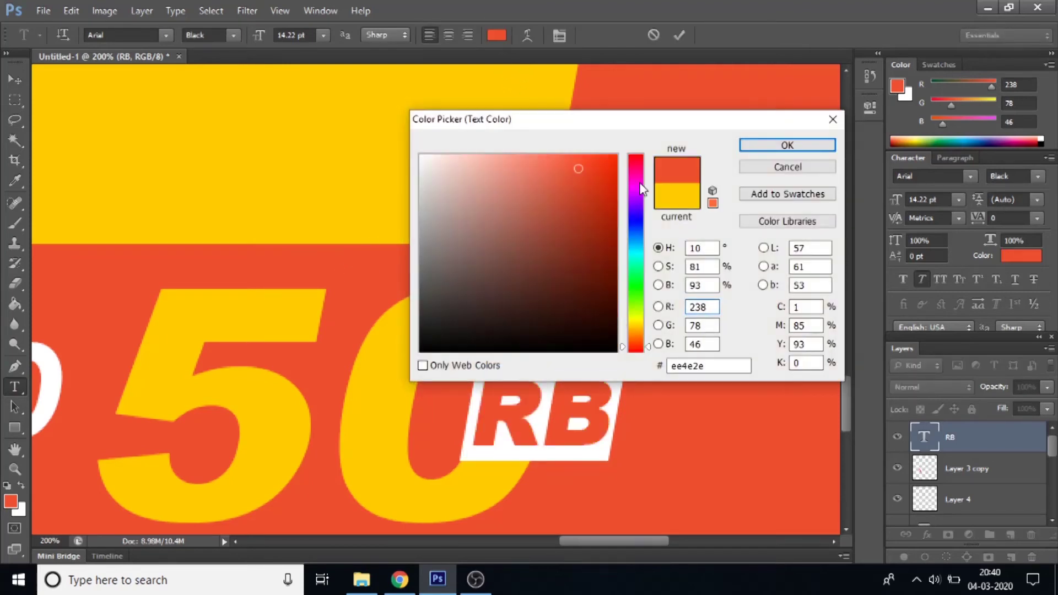
{"action": "left_click", "coordinate": [768, 143]}
{"action": "left_click", "coordinate": [18, 81]}
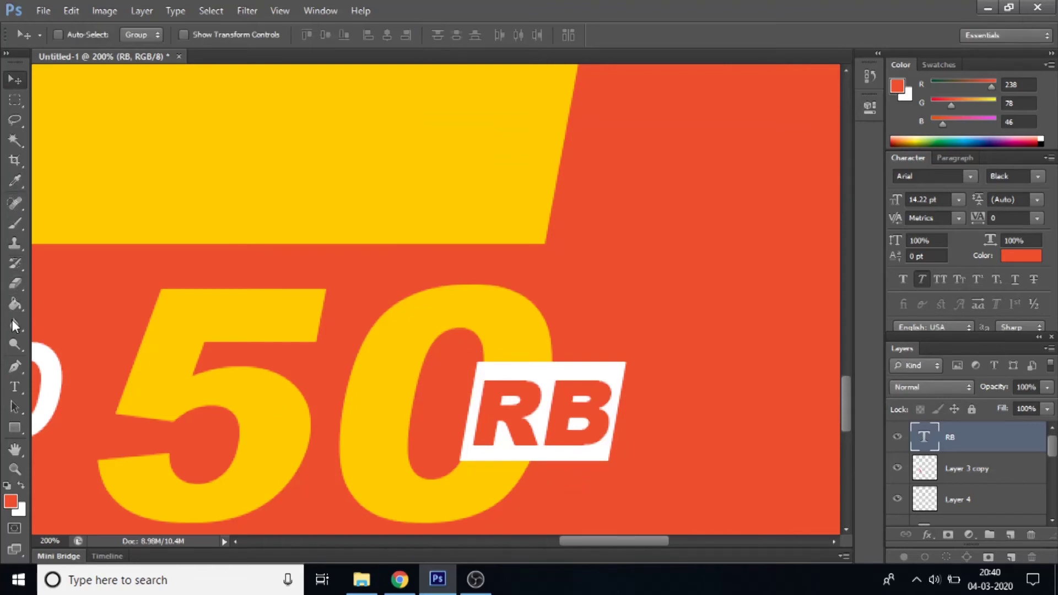
{"action": "left_click", "coordinate": [15, 365]}
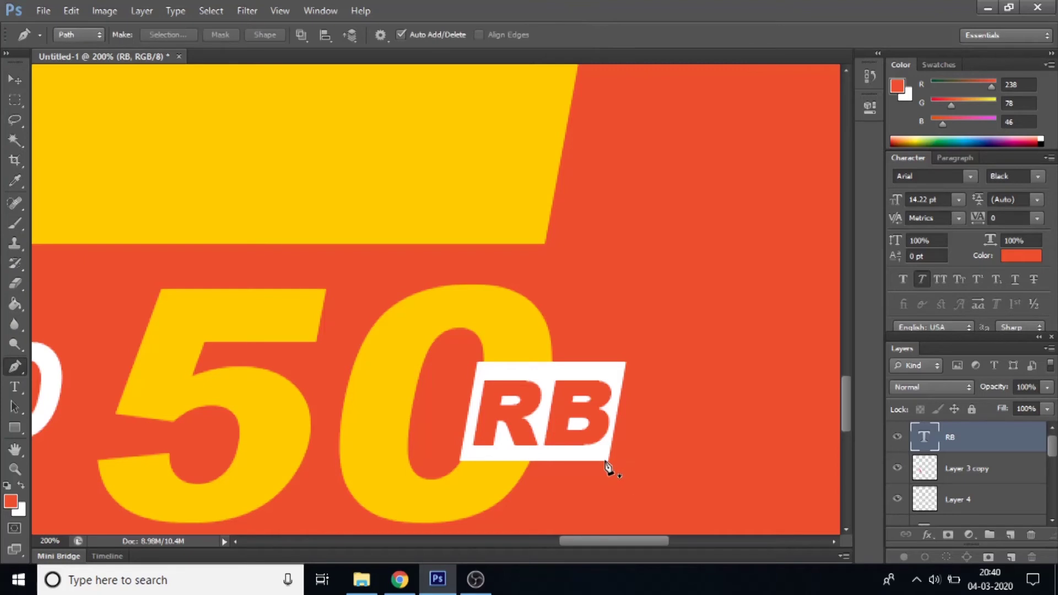
Draw a Pen path for the fold under the RB tag and make it a selection
{"action": "left_click", "coordinate": [605, 460]}
{"action": "left_click", "coordinate": [509, 484]}
{"action": "left_click_drag", "start_coordinate": [509, 484], "coordinate": [520, 456]}
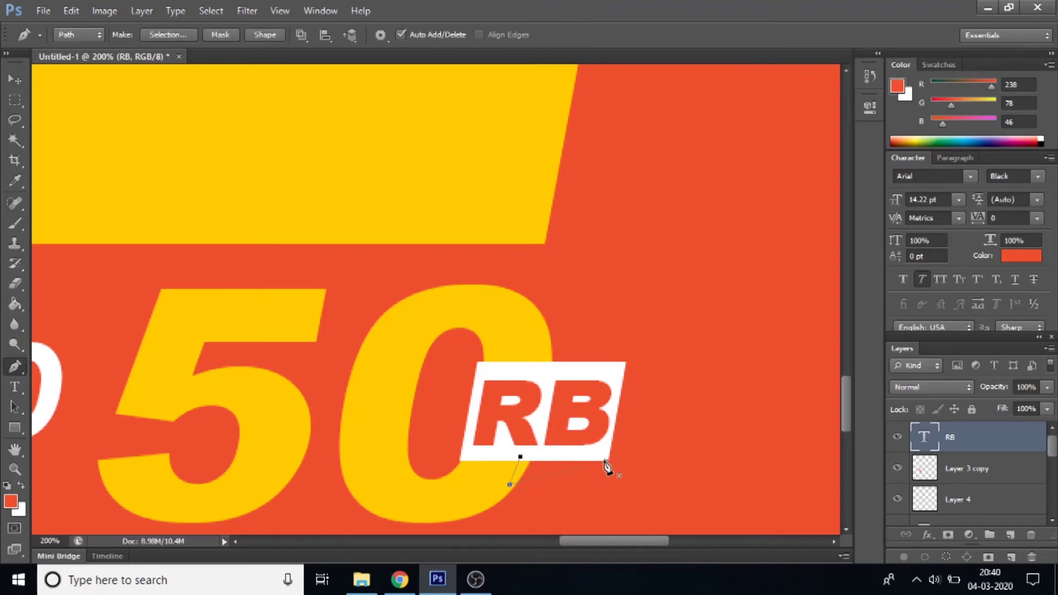
{"action": "right_click", "coordinate": [573, 465]}
{"action": "left_click", "coordinate": [646, 220]}
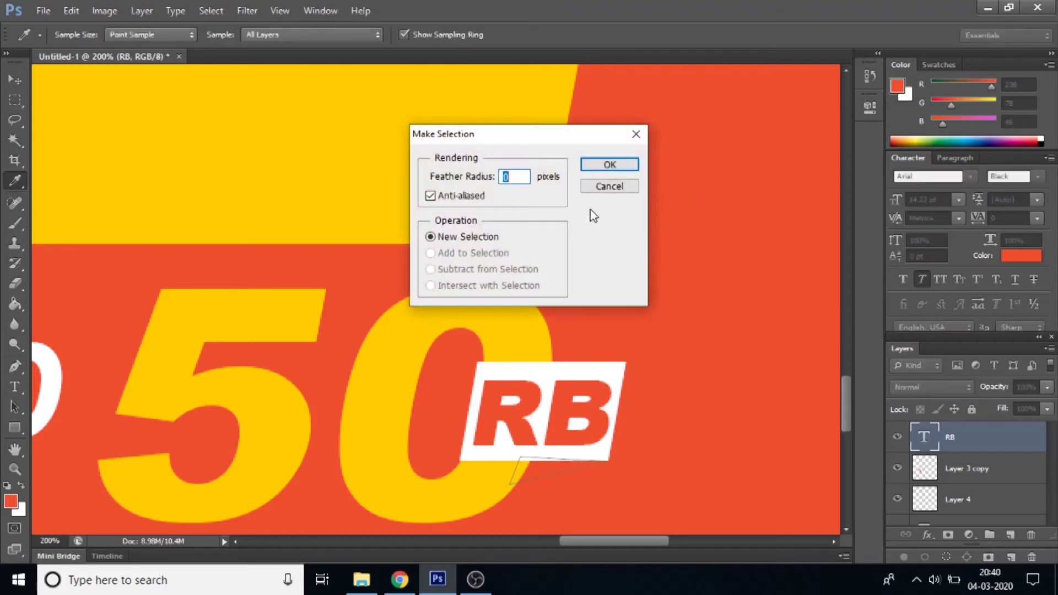
{"action": "left_click", "coordinate": [616, 164]}
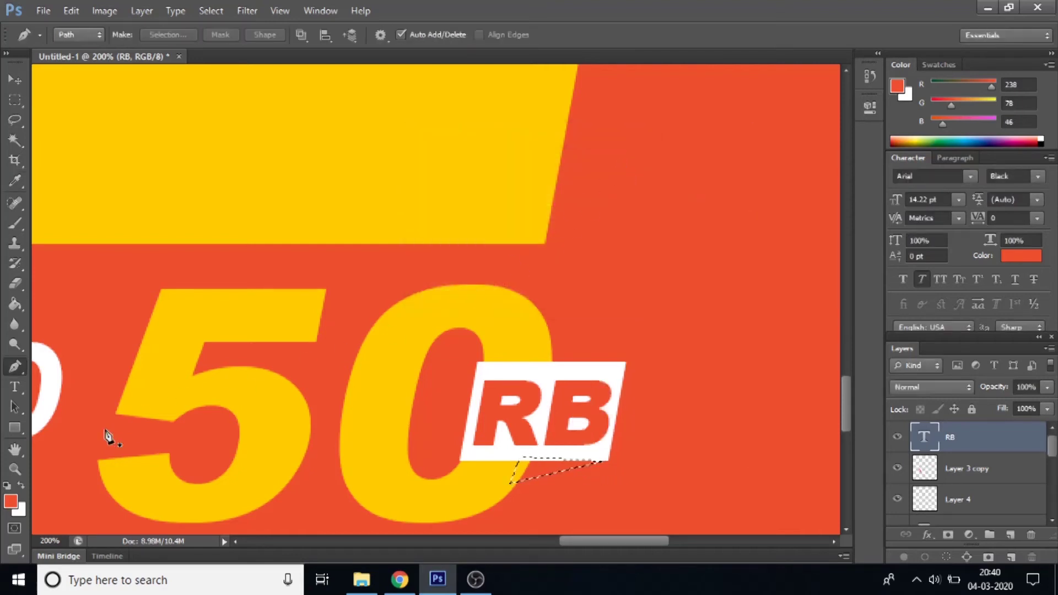
Fill the fold selection with grey on a new layer, then deselect
{"action": "left_click", "coordinate": [11, 501]}
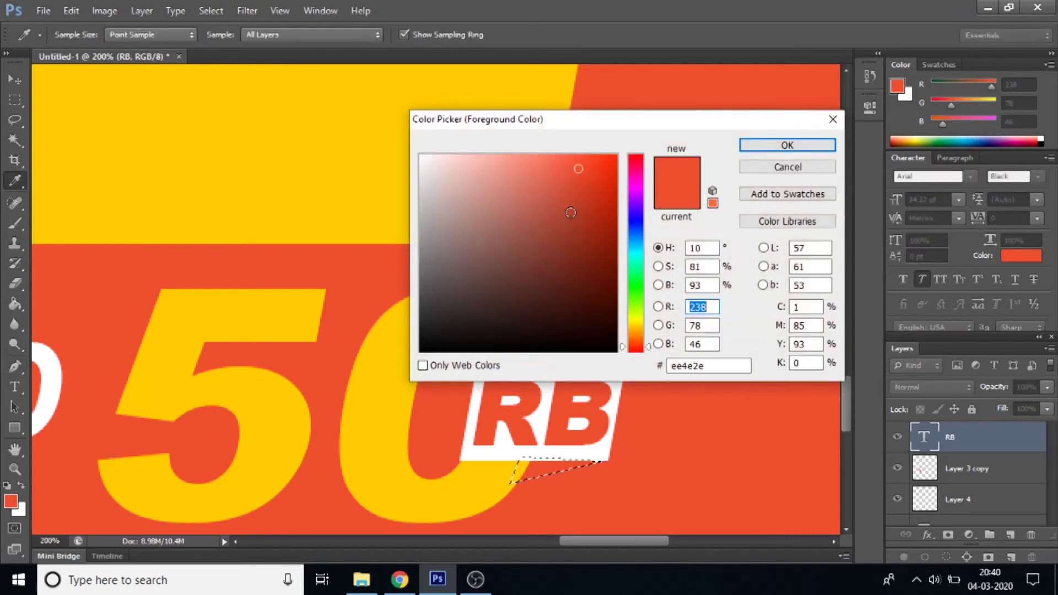
{"action": "left_click", "coordinate": [416, 216]}
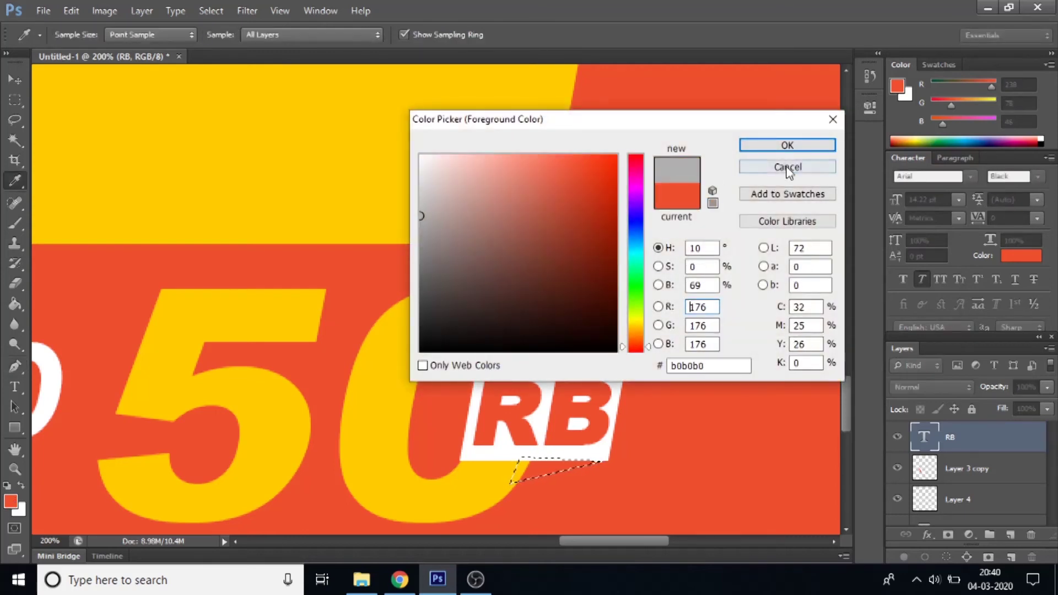
{"action": "left_click", "coordinate": [786, 146]}
{"action": "key", "text": "p"}
{"action": "left_click", "coordinate": [15, 304]}
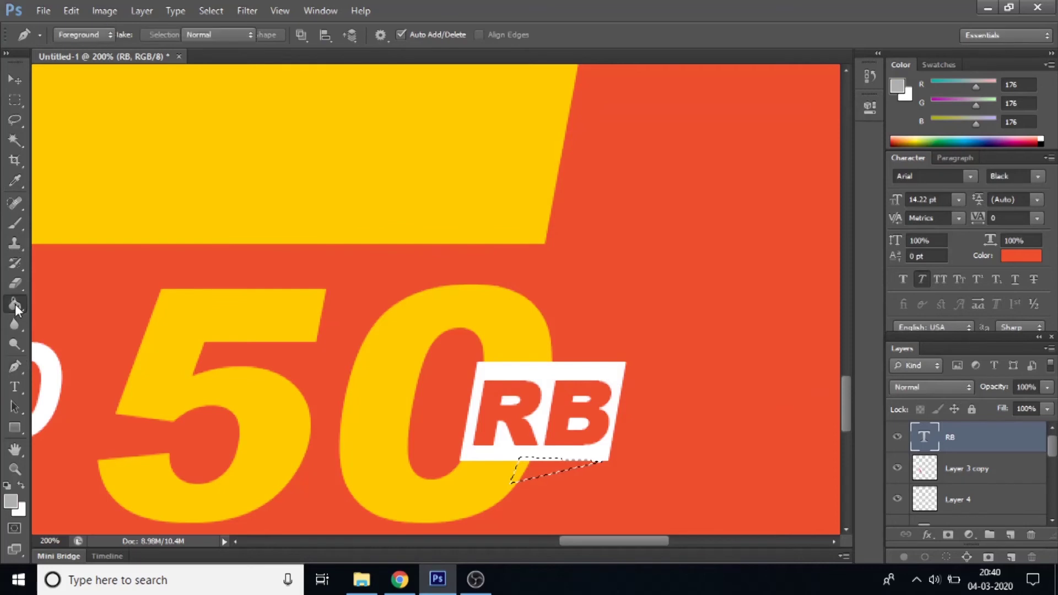
{"action": "left_click", "coordinate": [1012, 541]}
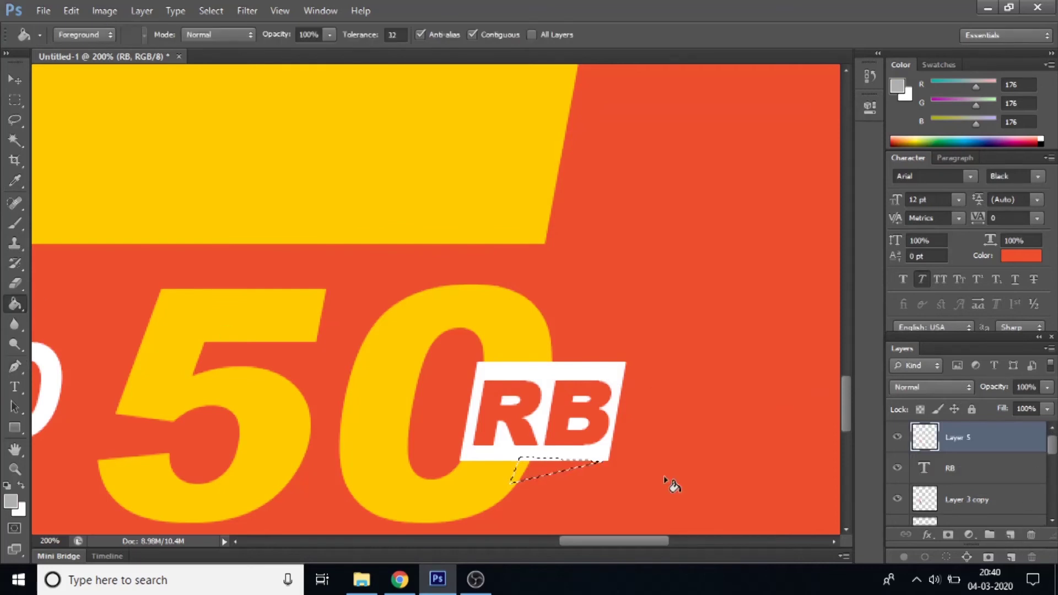
{"action": "left_click", "coordinate": [542, 466]}
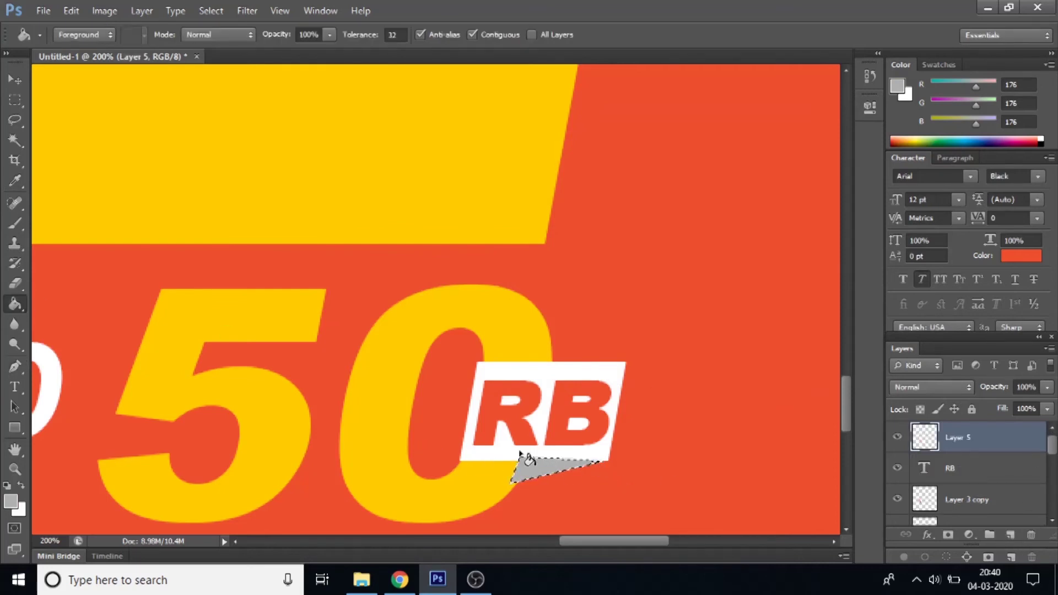
{"action": "left_click", "coordinate": [209, 11]}
{"action": "left_click", "coordinate": [219, 40]}
Move the grey fold layer below the 50 text layer
{"action": "left_click_drag", "start_coordinate": [972, 440], "coordinate": [976, 519]}
{"action": "left_click_drag", "start_coordinate": [976, 501], "coordinate": [979, 517]}
{"action": "scroll", "coordinate": [971, 498], "scroll_direction": "down", "scroll_amount": 1}
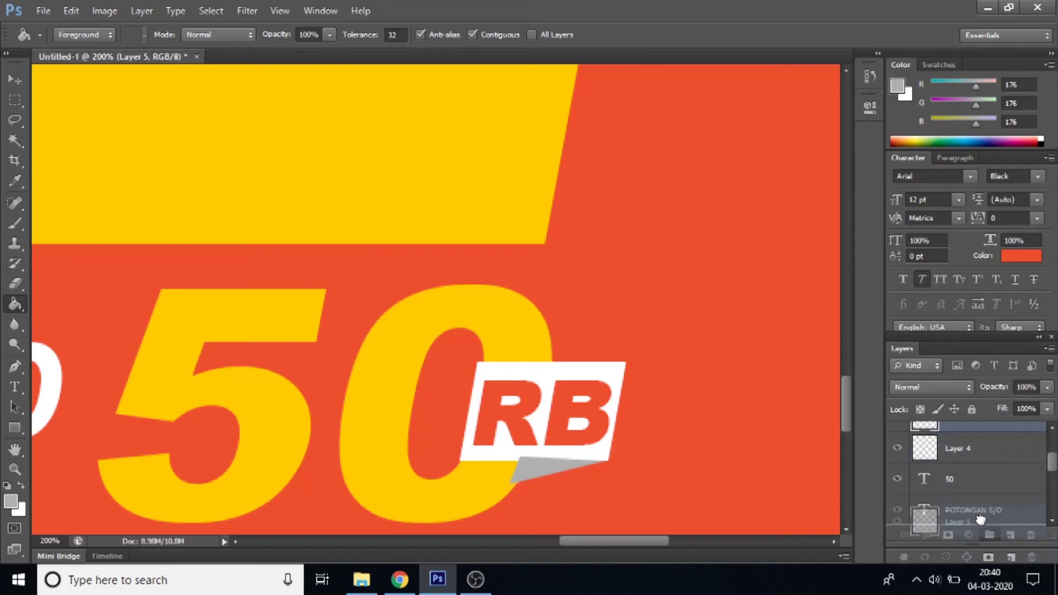
{"action": "left_click_drag", "start_coordinate": [979, 516], "coordinate": [980, 505]}
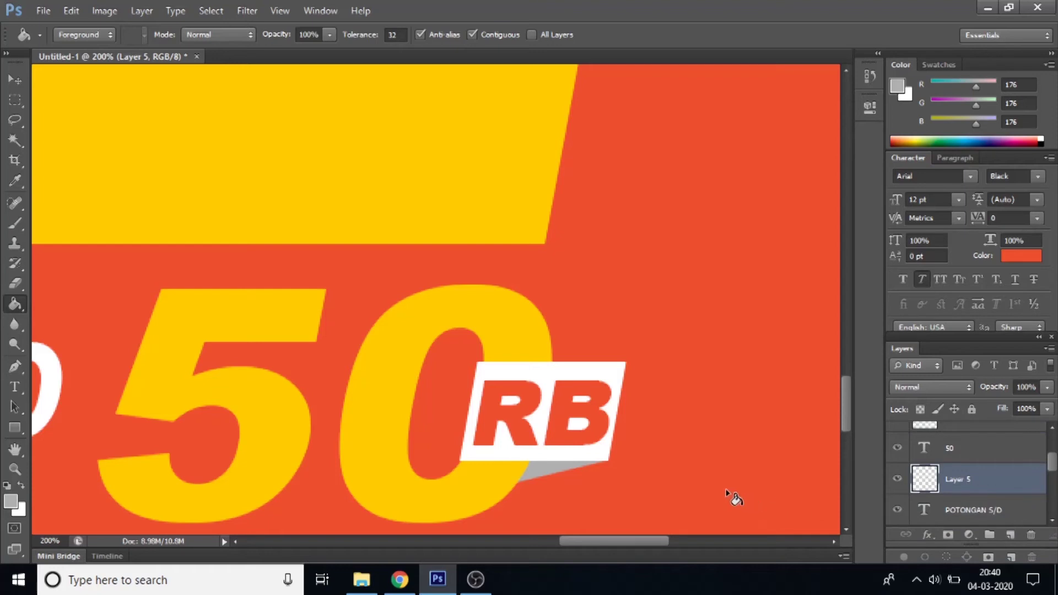
Fit the whole banner on screen with the Zoom tool's Fit Screen
{"action": "left_click", "coordinate": [16, 469]}
{"action": "right_click", "coordinate": [289, 288]}
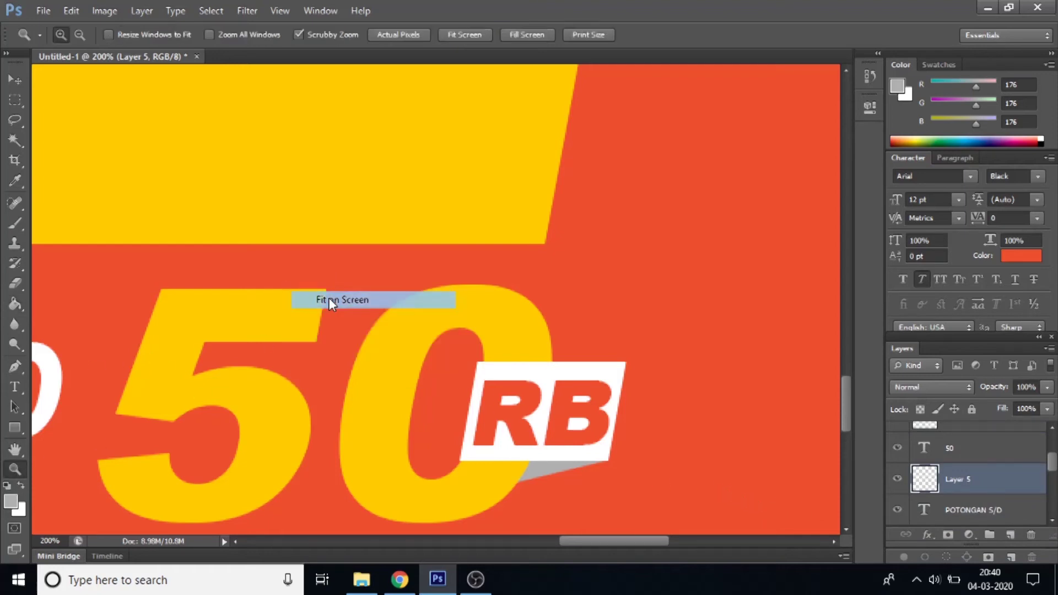
{"action": "left_click", "coordinate": [328, 303]}
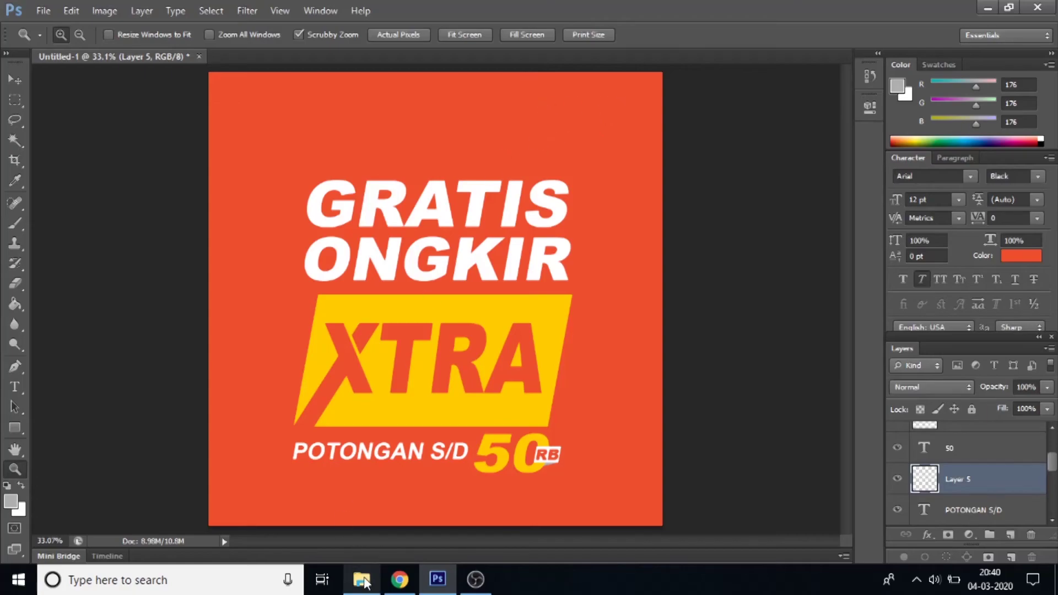
Drag the Shopee logo PNG from File Explorer into Photoshop to open it
{"action": "left_click", "coordinate": [361, 578]}
{"action": "left_click_drag", "start_coordinate": [269, 179], "coordinate": [441, 564]}
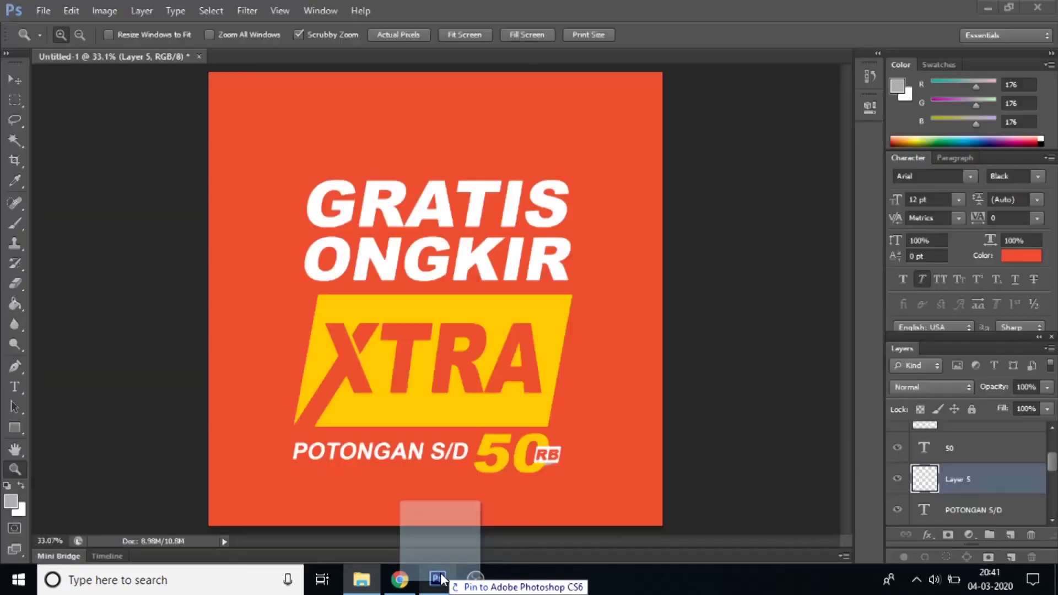
{"action": "left_click_drag", "start_coordinate": [440, 563], "coordinate": [460, 59]}
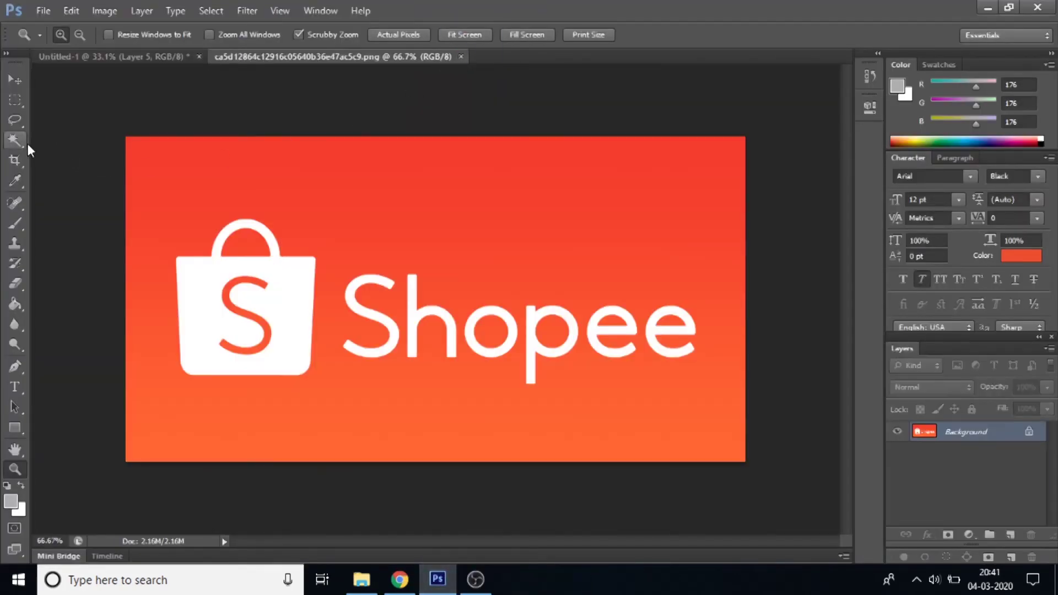
Unlock the Shopee Background as Layer 0 and Magic Wand-select the orange area
{"action": "left_click", "coordinate": [8, 135], "text": "alt"}
{"action": "left_click", "coordinate": [15, 142]}
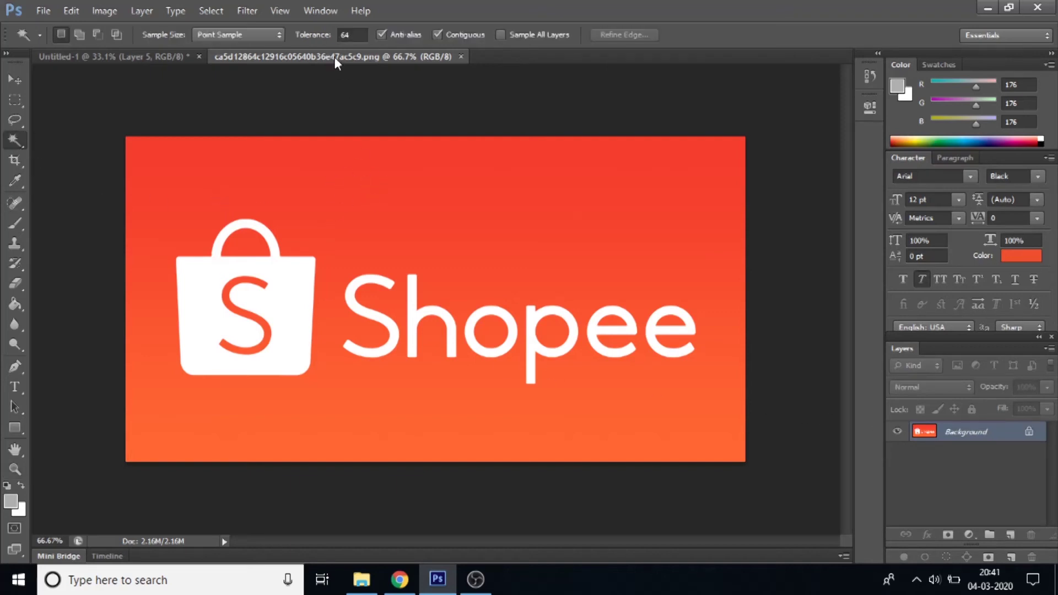
{"action": "left_click", "coordinate": [348, 36]}
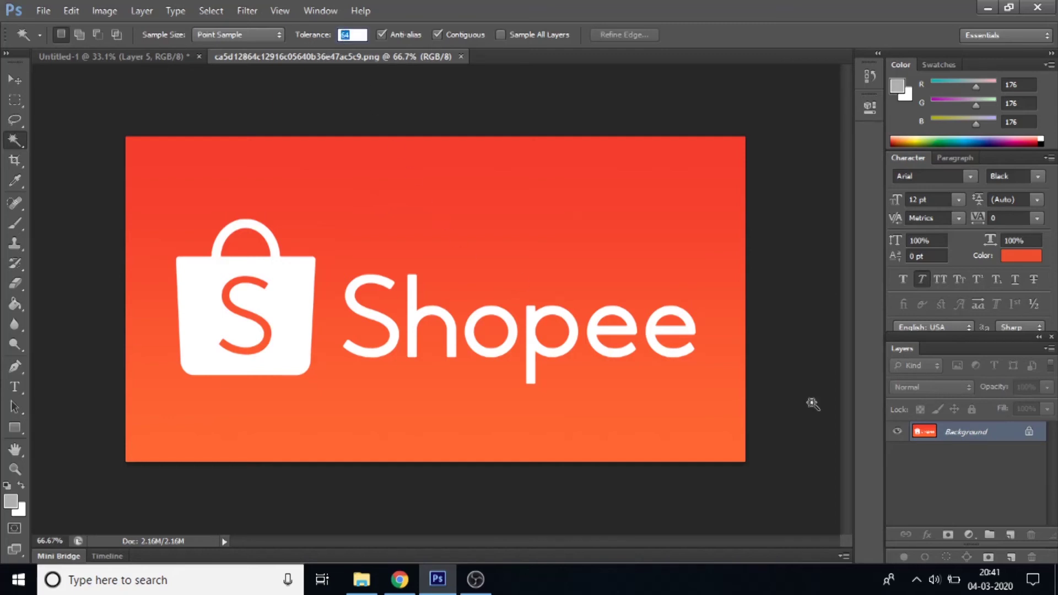
{"action": "double_click", "coordinate": [1006, 439]}
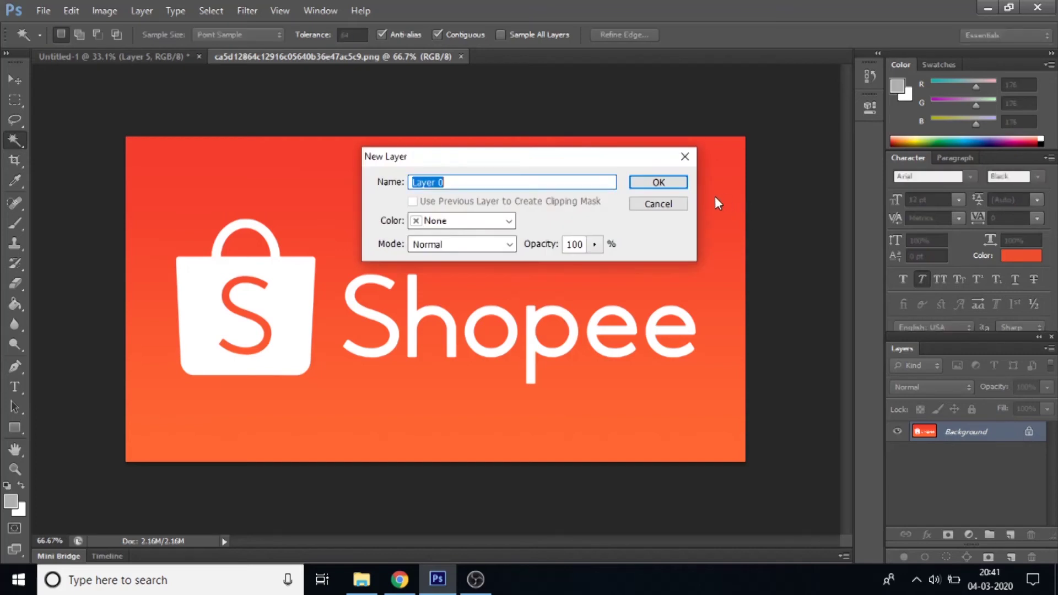
{"action": "left_click", "coordinate": [661, 183]}
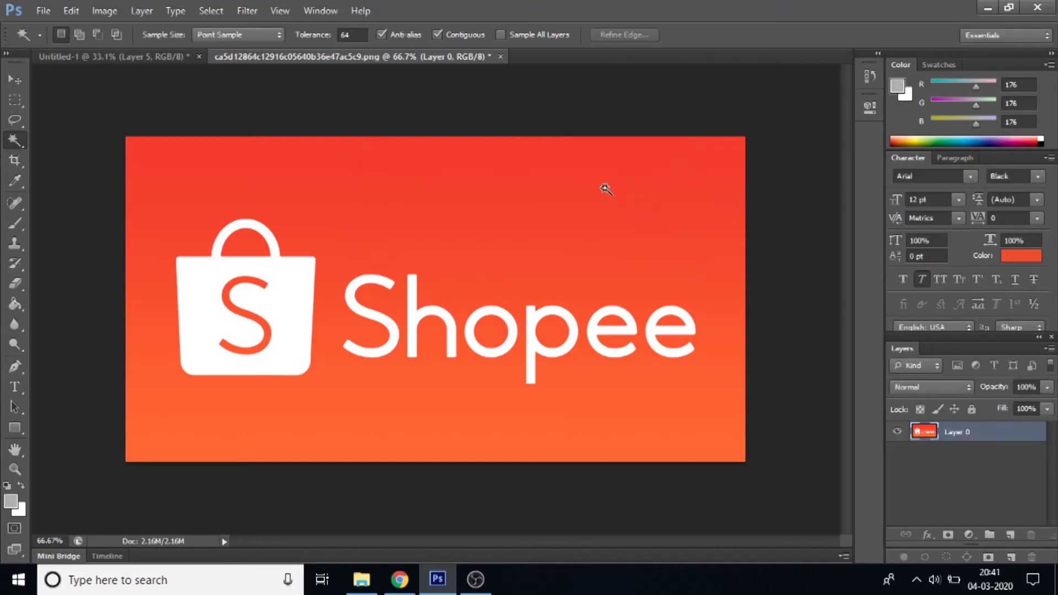
{"action": "left_click", "coordinate": [606, 188]}
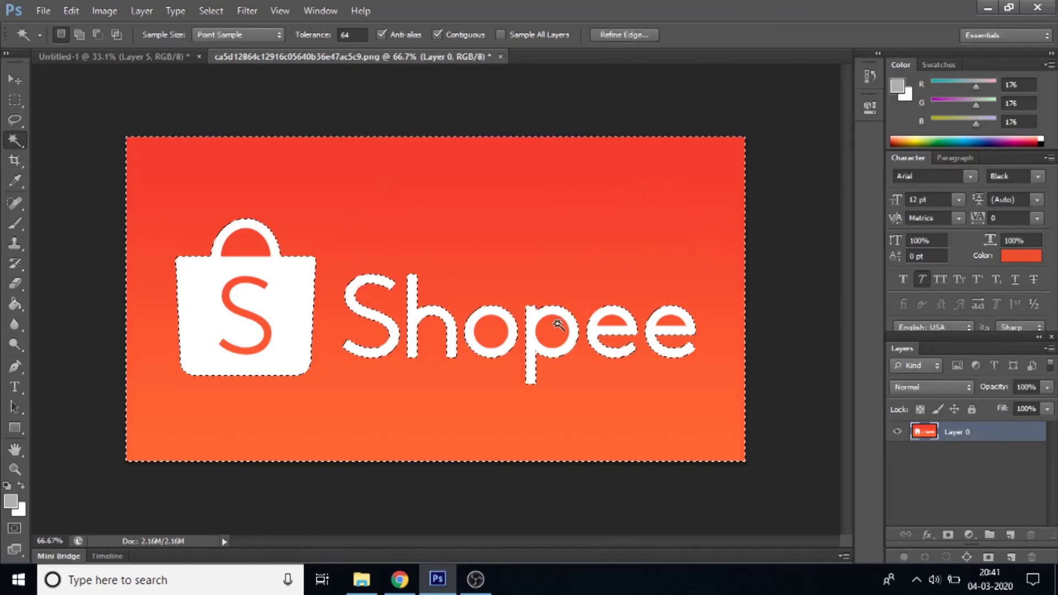
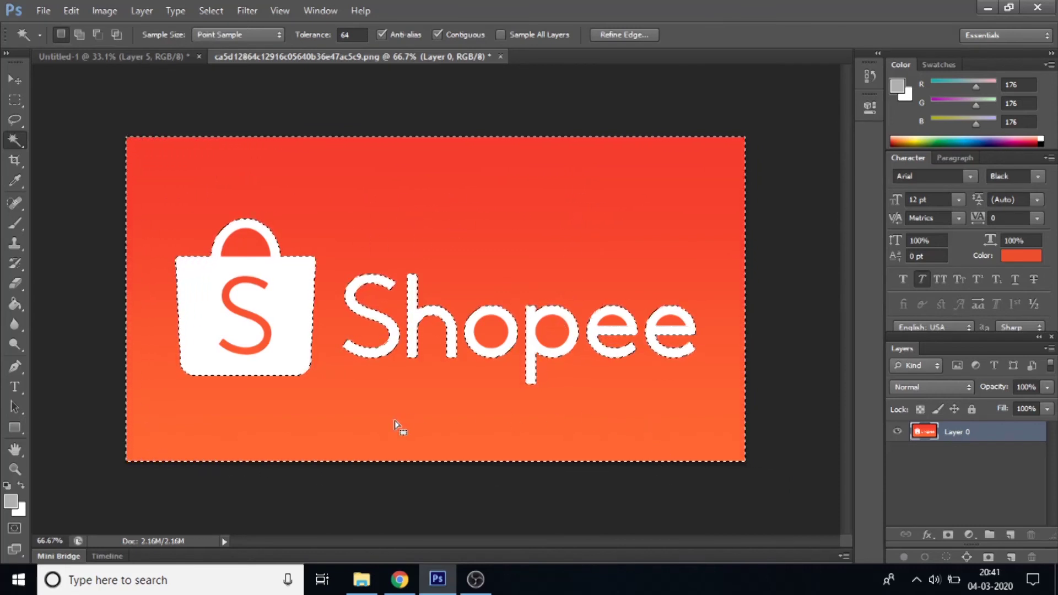
Add the o, p, e and bag-handle gaps to the selection, delete the background, and deselect
{"action": "left_click", "coordinate": [500, 333], "text": "shift"}
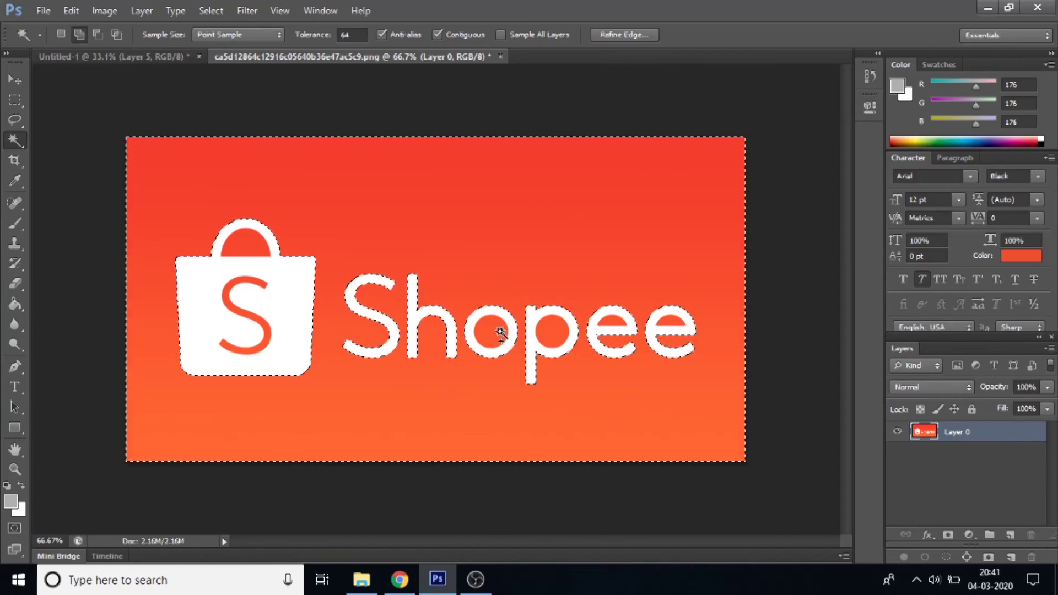
{"action": "left_click", "coordinate": [553, 333], "text": "shift"}
{"action": "left_click", "coordinate": [615, 324], "text": "shift"}
{"action": "left_click", "coordinate": [249, 251], "text": "shift"}
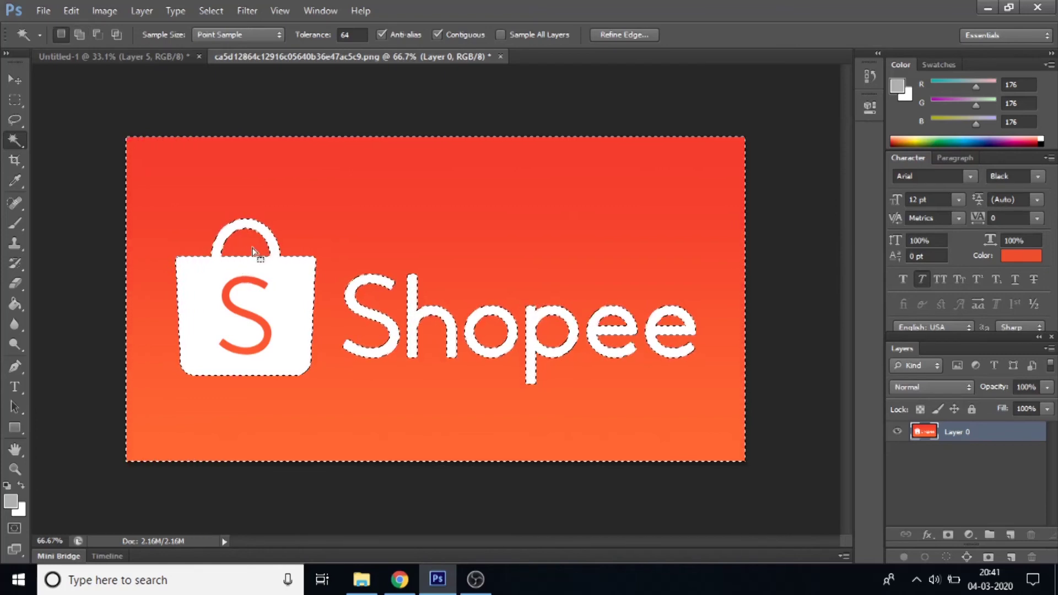
{"action": "key", "text": "Delete"}
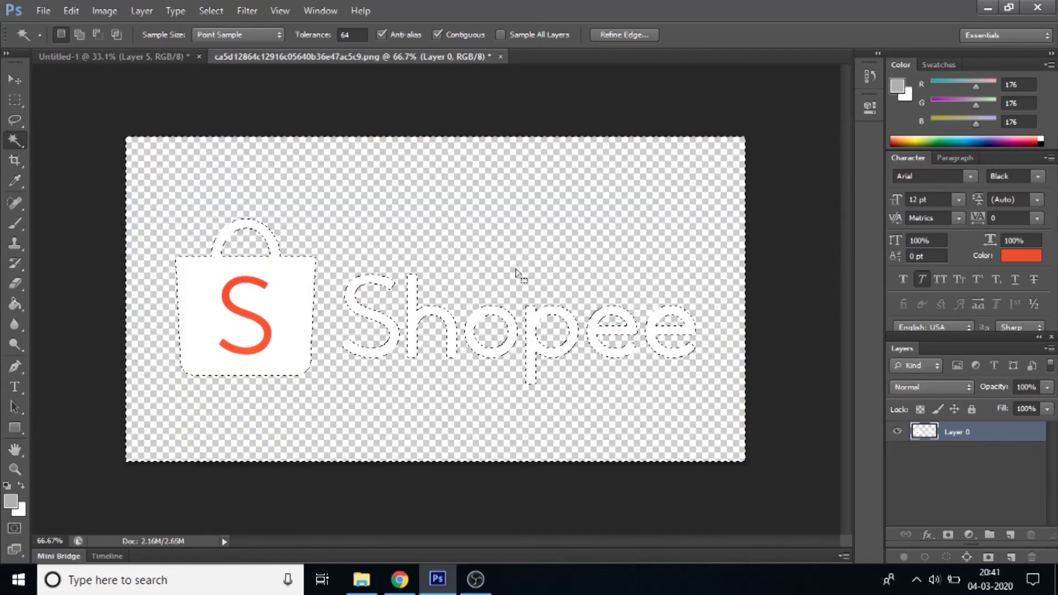
{"action": "left_click", "coordinate": [214, 10]}
{"action": "left_click", "coordinate": [223, 40]}
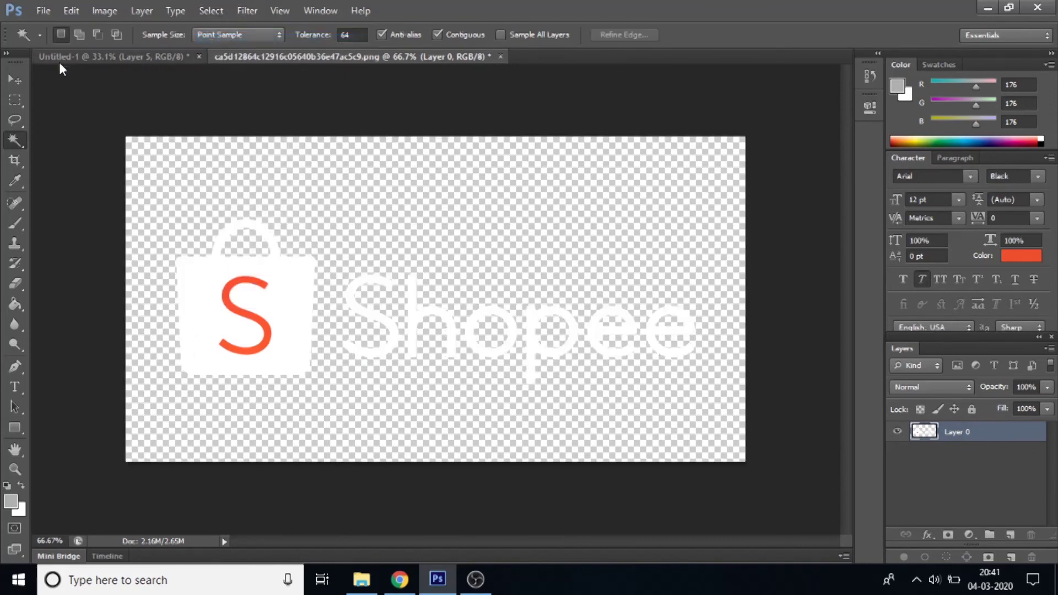
{"action": "left_click", "coordinate": [22, 82]}
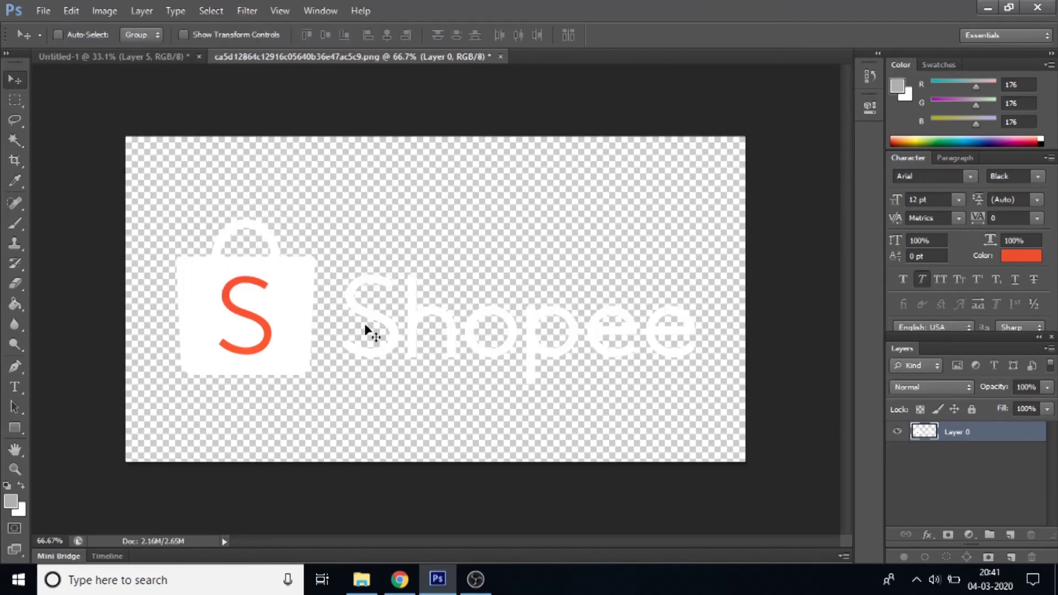
Drag the white logo layer into the Untitled-1 poster document
{"action": "left_click_drag", "start_coordinate": [371, 330], "coordinate": [153, 75]}
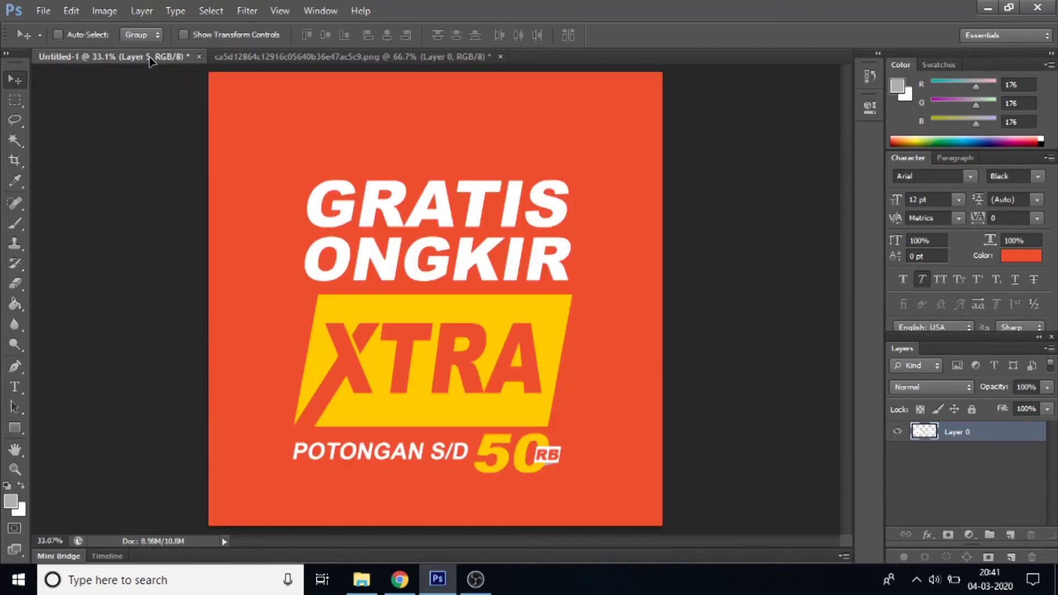
{"action": "left_click_drag", "start_coordinate": [152, 76], "coordinate": [203, 88]}
{"action": "left_click_drag", "start_coordinate": [495, 130], "coordinate": [509, 142]}
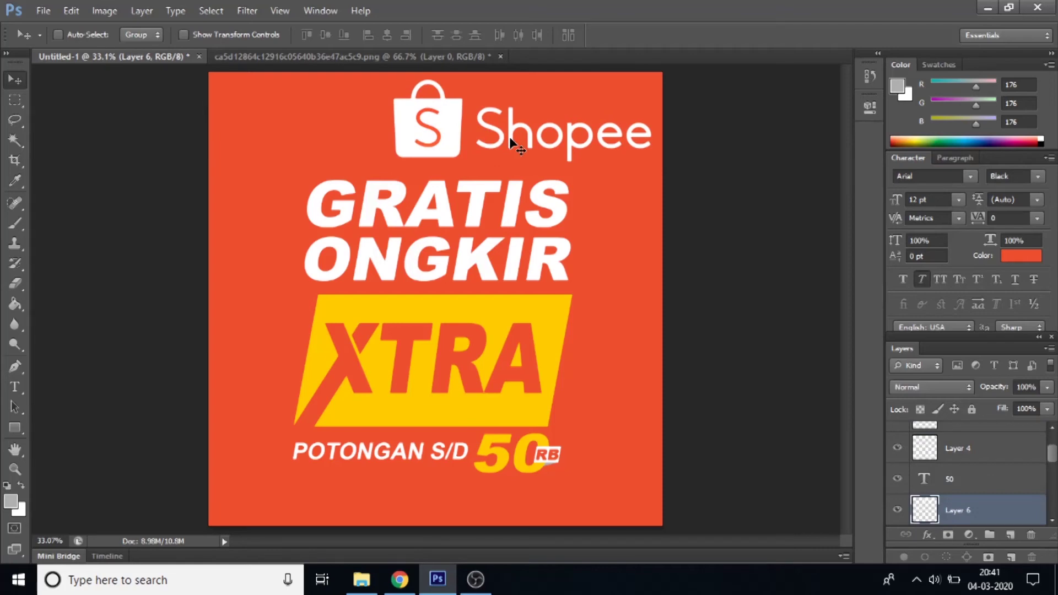
Scale the logo down and position it in the poster's top-right corner
{"action": "key", "text": "ctrl+t"}
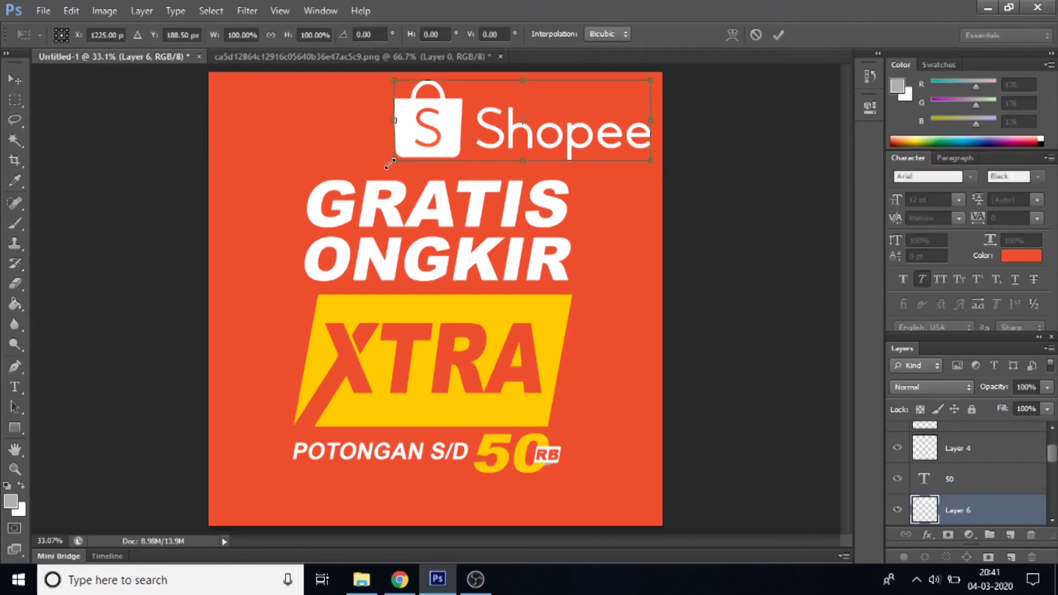
{"action": "left_click_drag", "start_coordinate": [401, 154], "coordinate": [505, 121]}
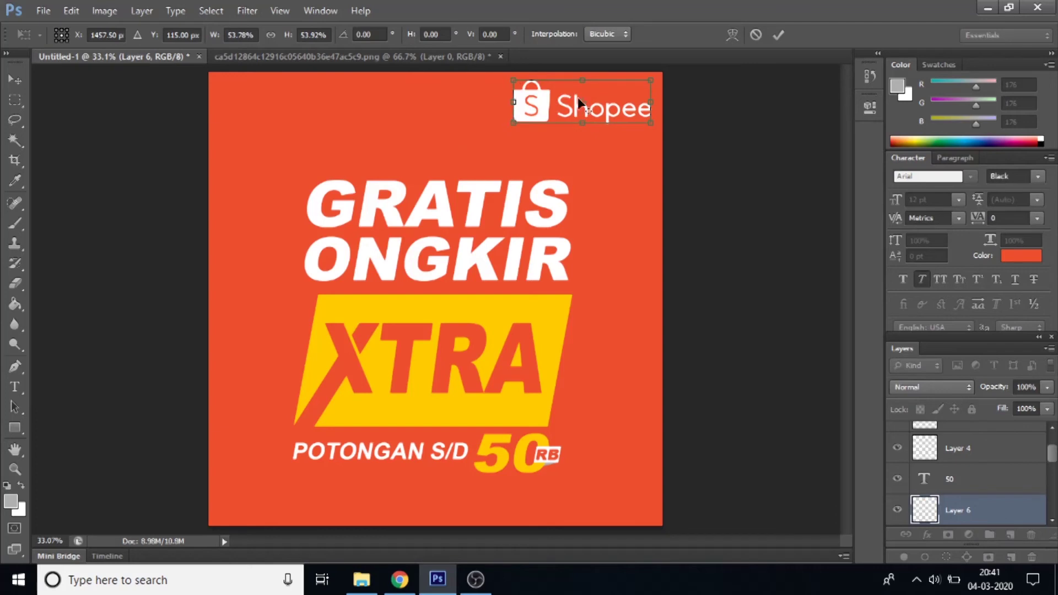
{"action": "left_click_drag", "start_coordinate": [653, 79], "coordinate": [649, 83]}
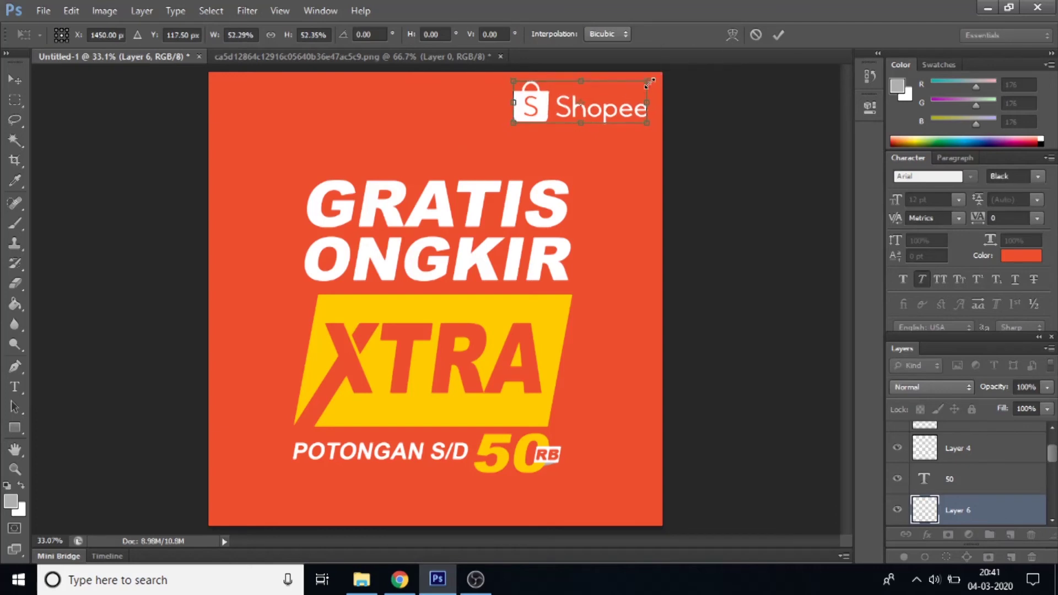
{"action": "left_click_drag", "start_coordinate": [629, 98], "coordinate": [616, 111]}
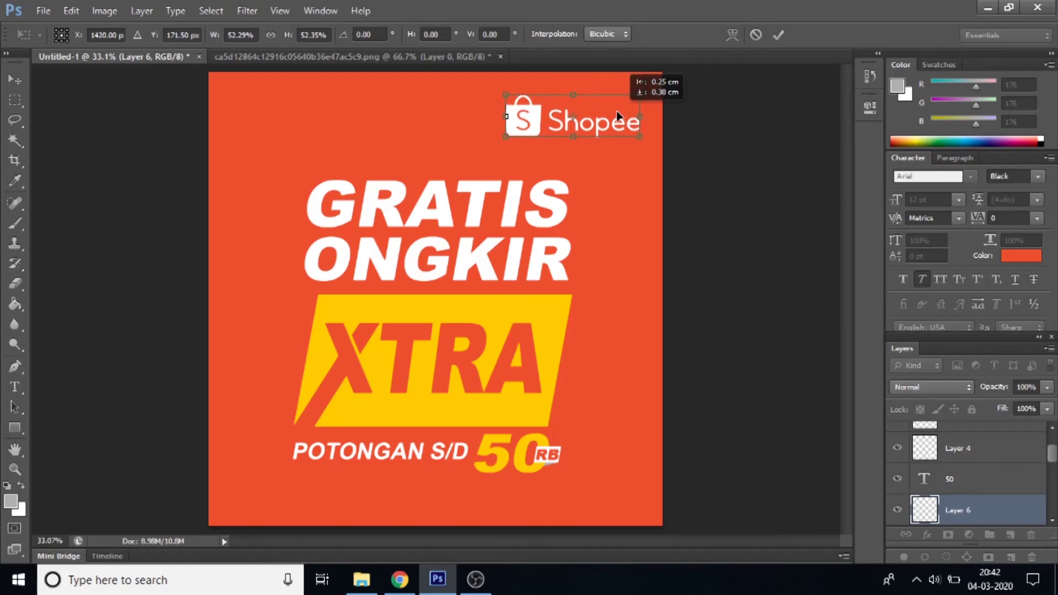
{"action": "key", "text": "Return"}
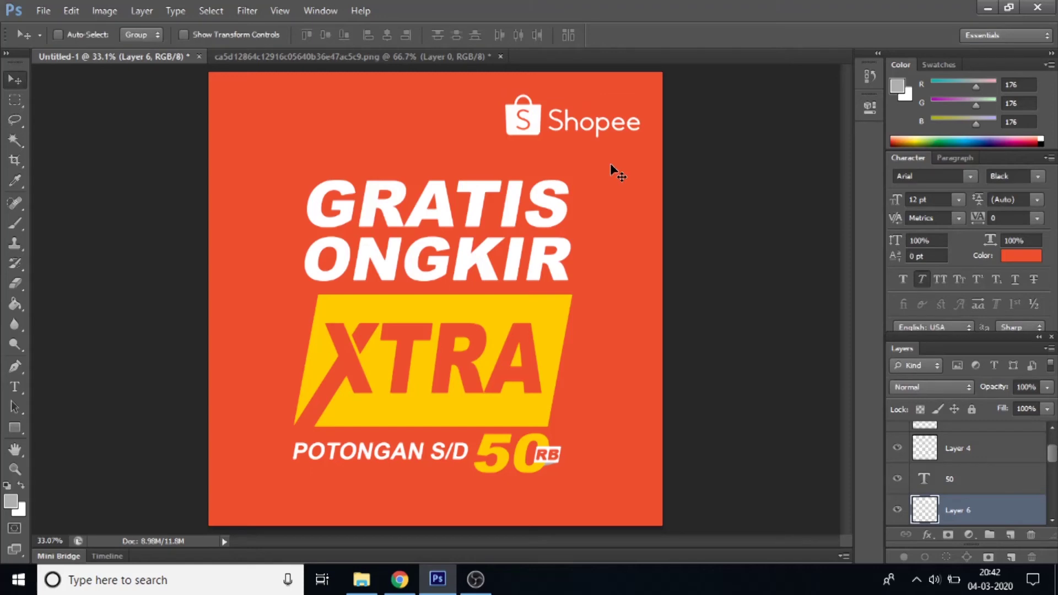
Marquee-select a thin horizontal strip near the poster's top-left and zoom in on it
{"action": "left_click", "coordinate": [14, 101]}
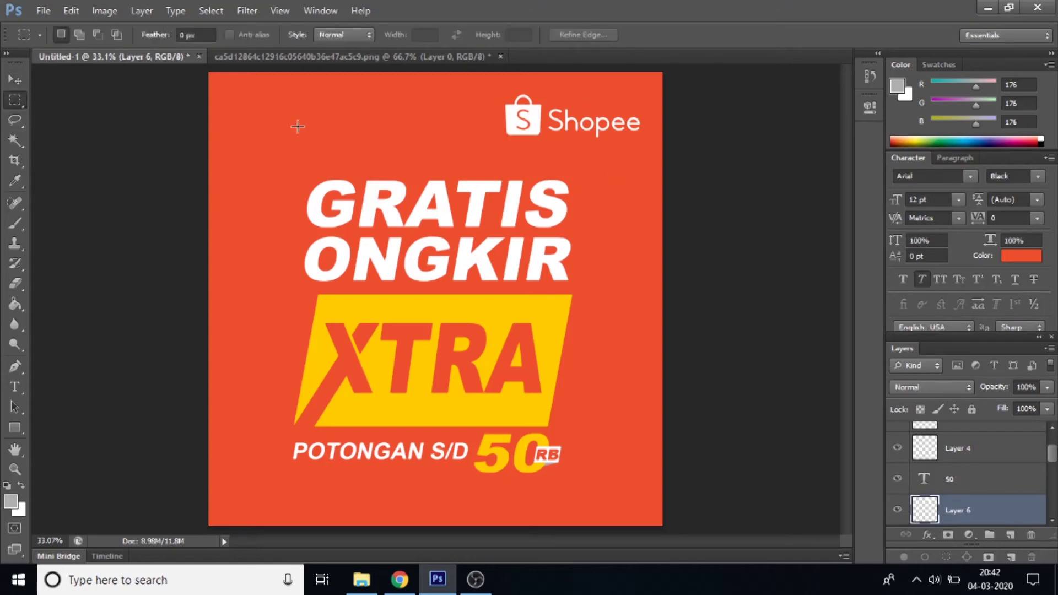
{"action": "left_click_drag", "start_coordinate": [223, 100], "coordinate": [345, 102]}
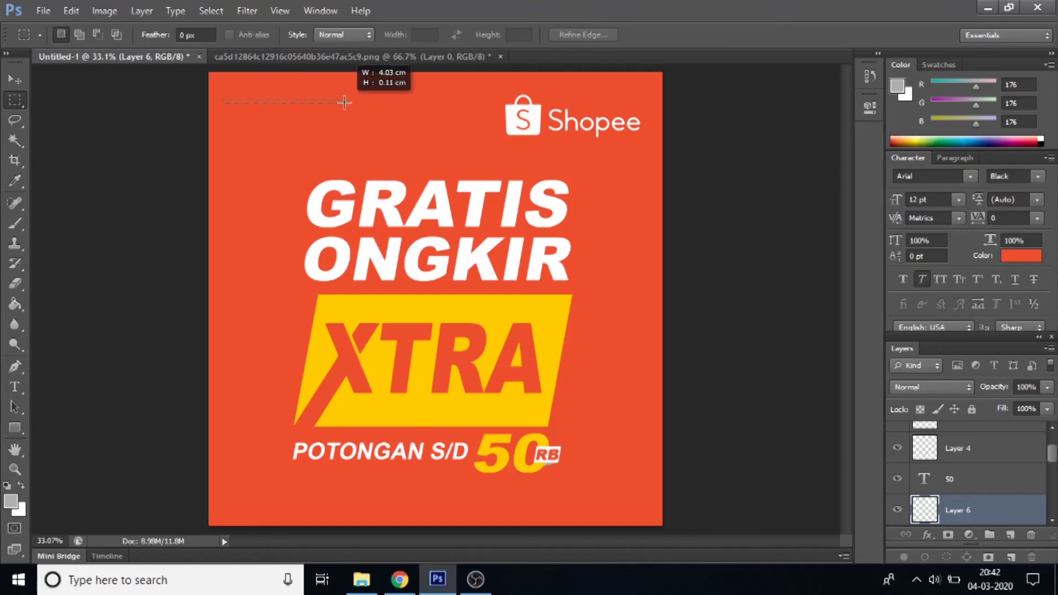
{"action": "left_click_drag", "start_coordinate": [345, 102], "coordinate": [357, 101]}
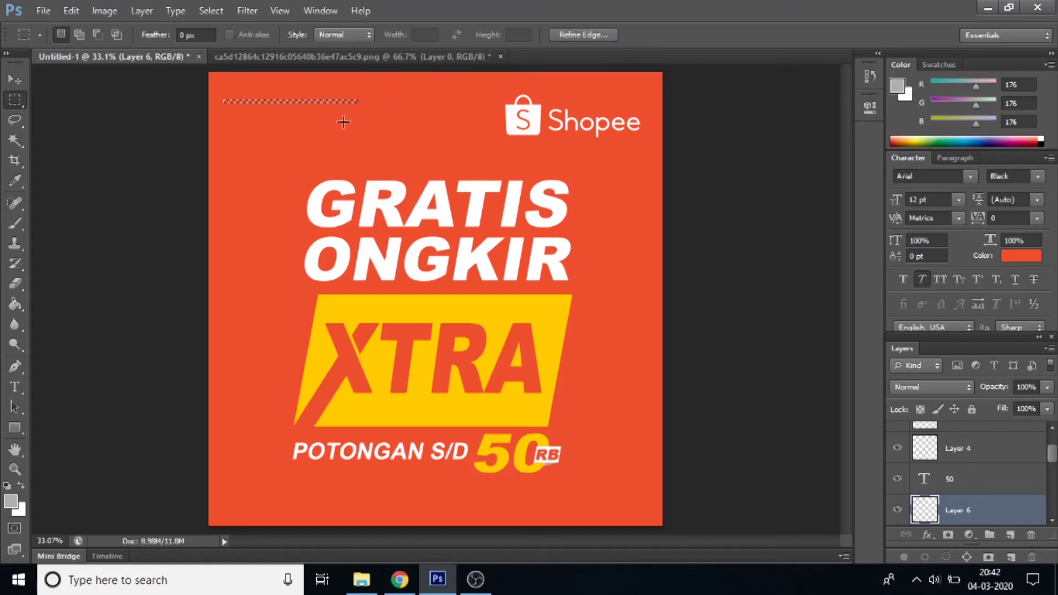
{"action": "left_click", "coordinate": [15, 469]}
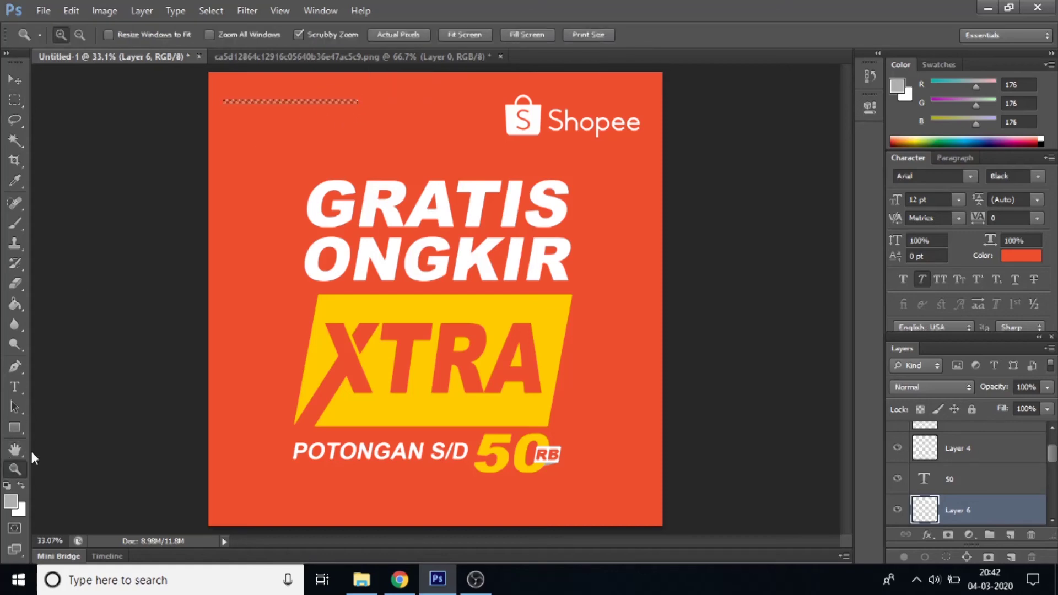
{"action": "left_click", "coordinate": [299, 98]}
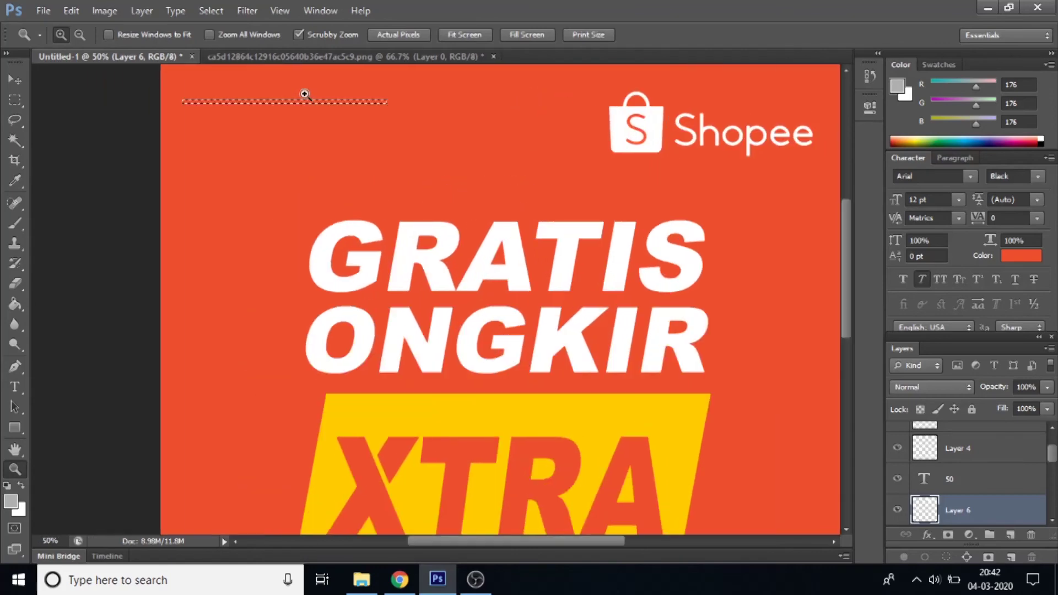
{"action": "left_click", "coordinate": [303, 94]}
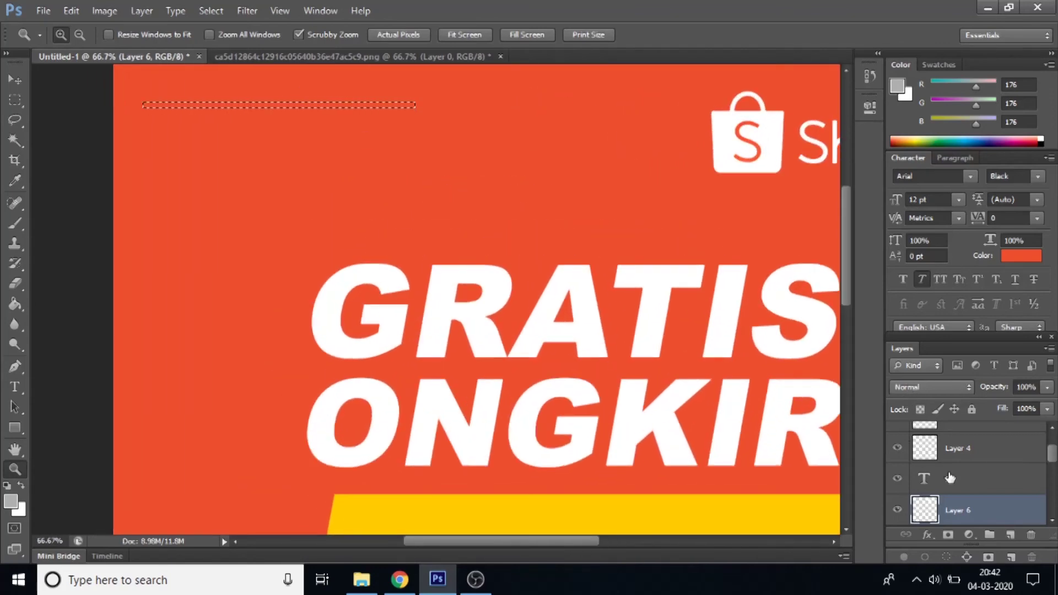
Add a new layer and set the foreground colour to pure red FF0000
{"action": "left_click", "coordinate": [1012, 535]}
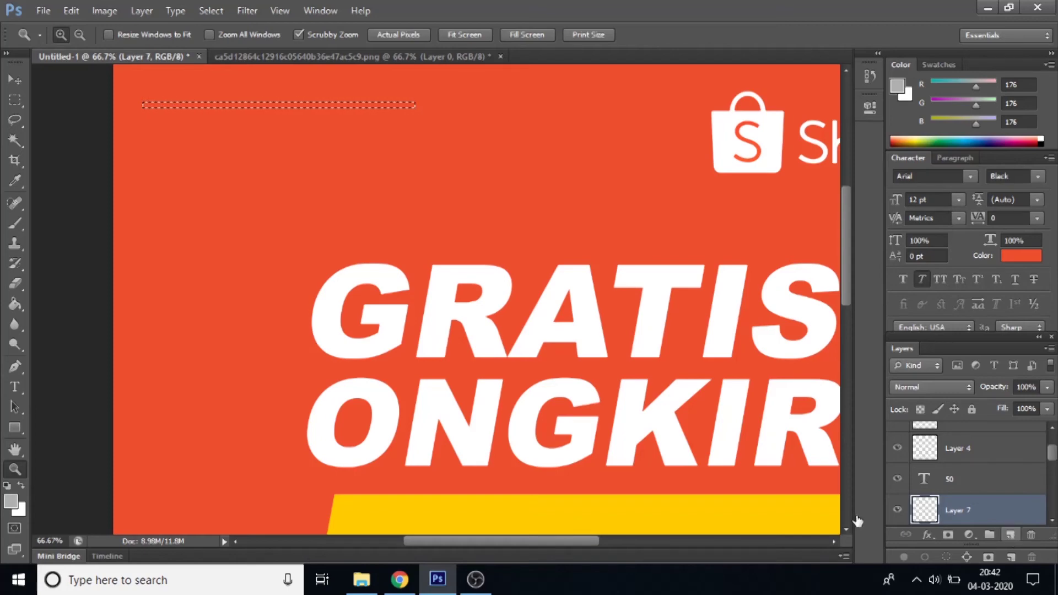
{"action": "left_click", "coordinate": [11, 501]}
{"action": "mouse_move", "coordinate": [605, 187]}
{"action": "left_mouse_down"}
{"action": "mouse_move", "coordinate": [667, 163]}
{"action": "mouse_move", "coordinate": [663, 153]}
{"action": "left_mouse_up"}
{"action": "left_click_drag", "start_coordinate": [649, 353], "coordinate": [652, 366]}
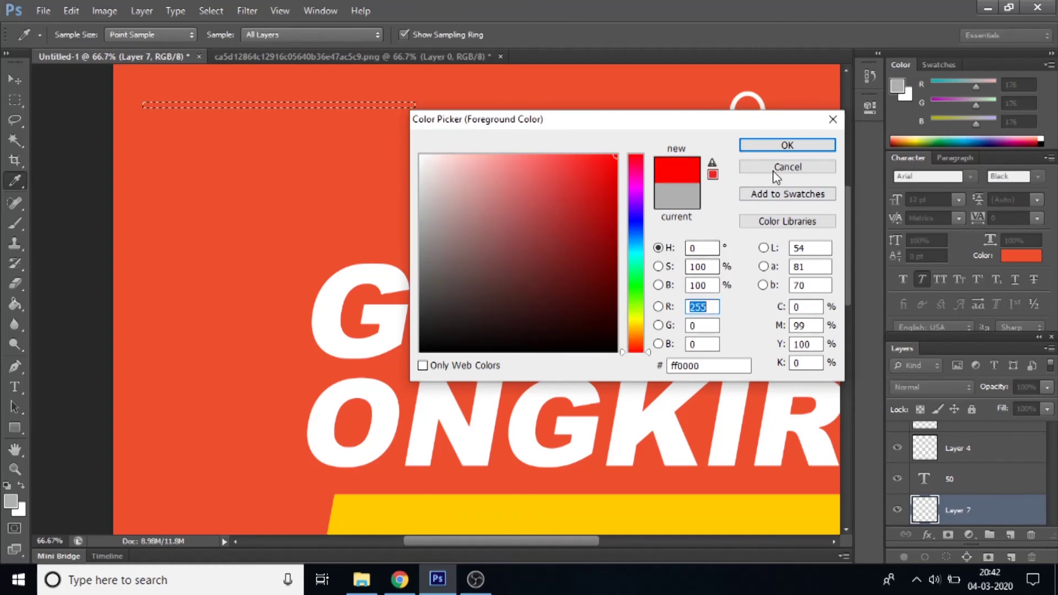
{"action": "left_click", "coordinate": [771, 148]}
{"action": "key", "text": "z"}
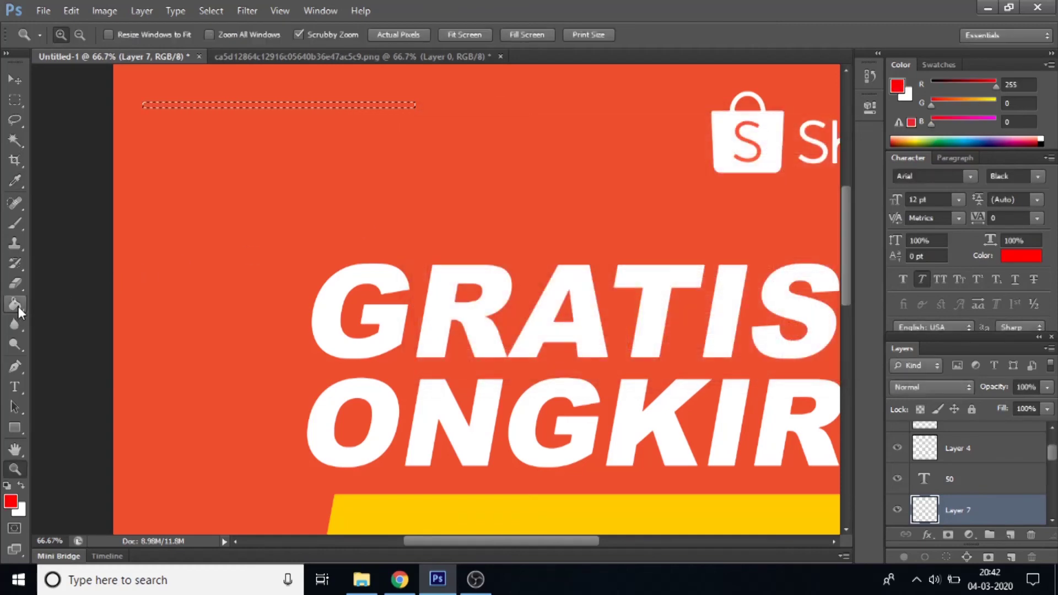
Fill the strip with red using the Paint Bucket, then deselect
{"action": "left_click", "coordinate": [16, 305]}
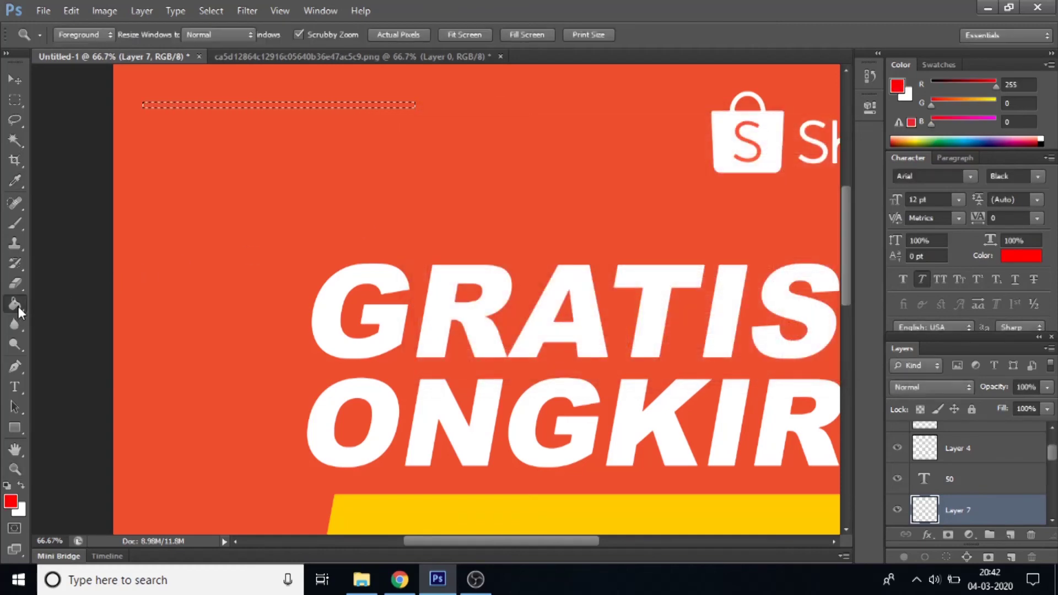
{"action": "left_click", "coordinate": [235, 105]}
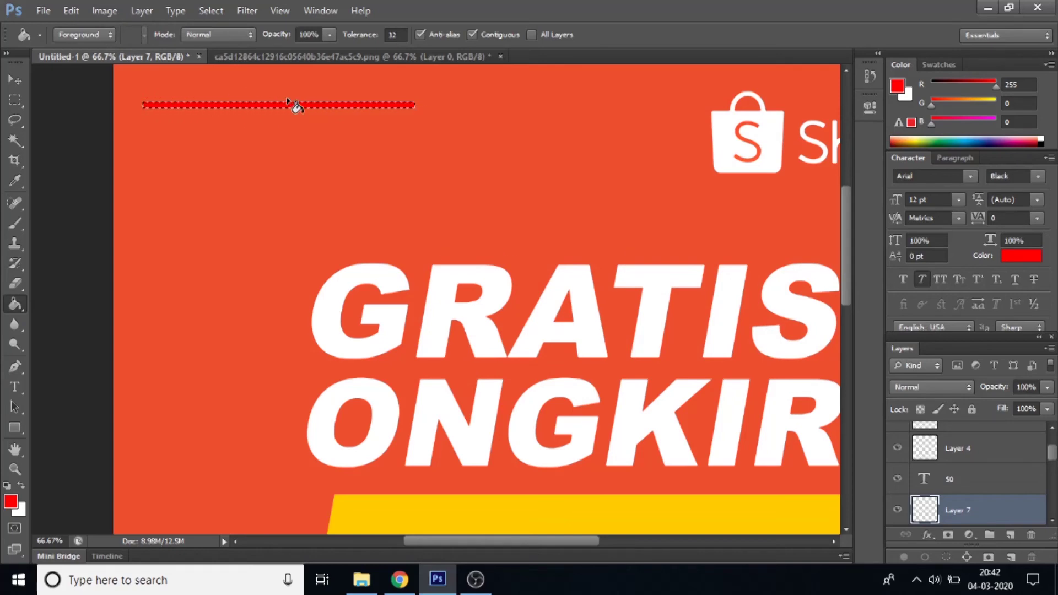
{"action": "left_click", "coordinate": [214, 10]}
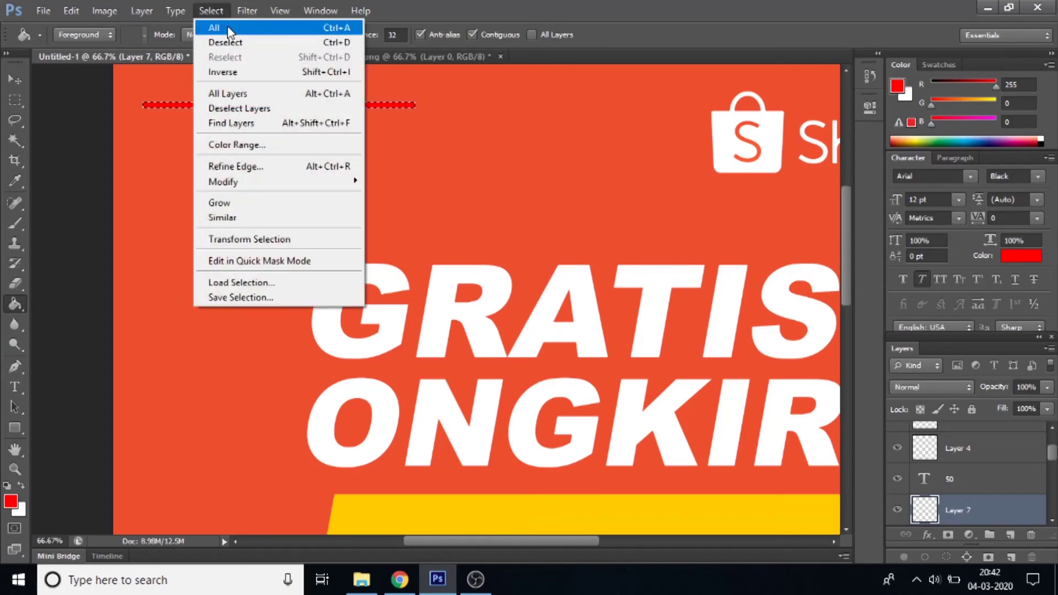
{"action": "left_click", "coordinate": [234, 41]}
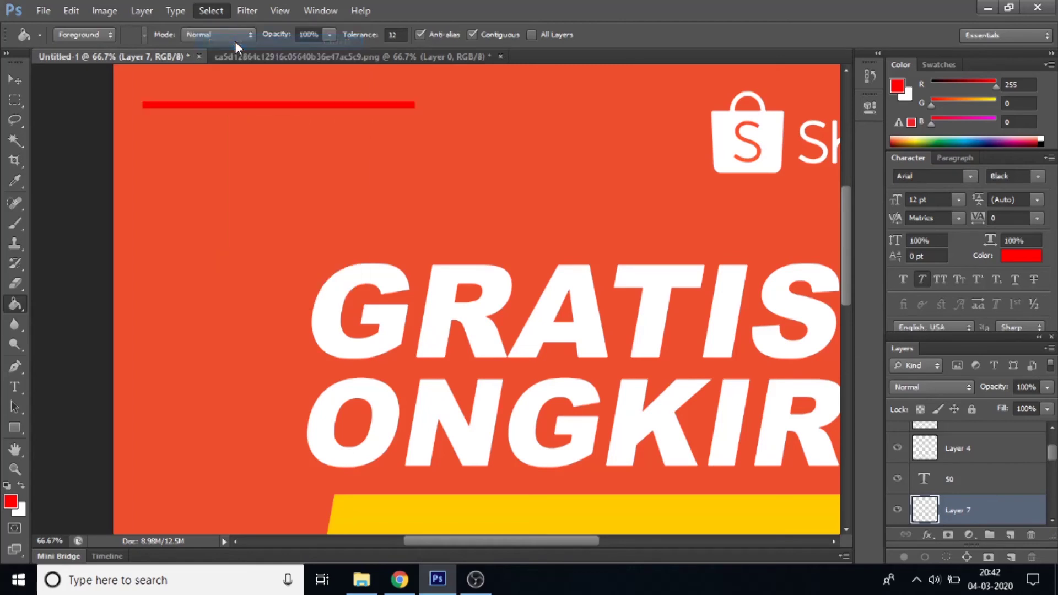
Shift the red bar flush against the poster's left edge and fit the poster on screen
{"action": "left_click", "coordinate": [15, 78]}
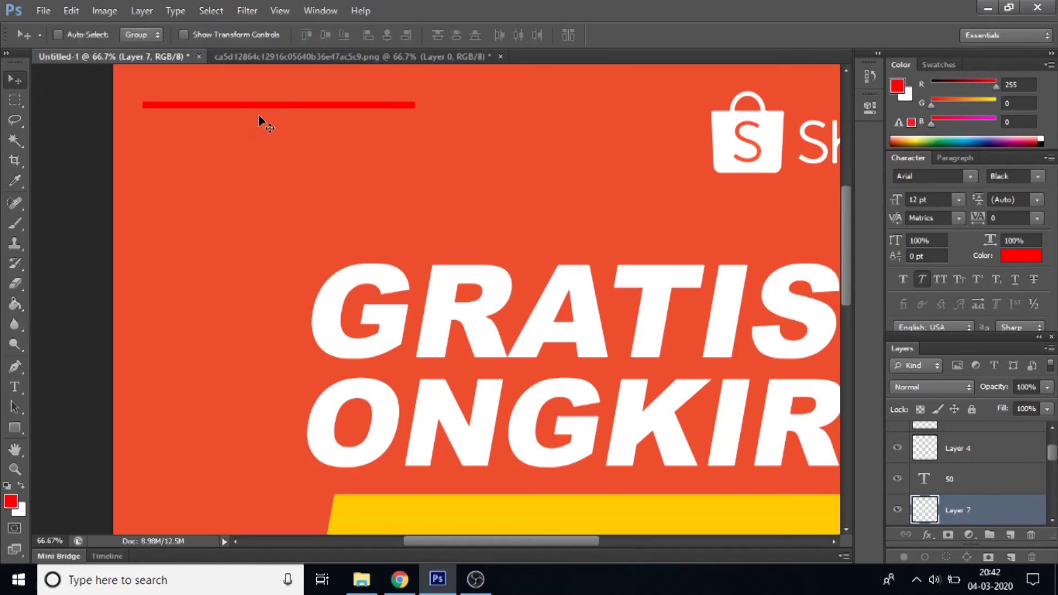
{"action": "left_click_drag", "start_coordinate": [284, 107], "coordinate": [256, 107]}
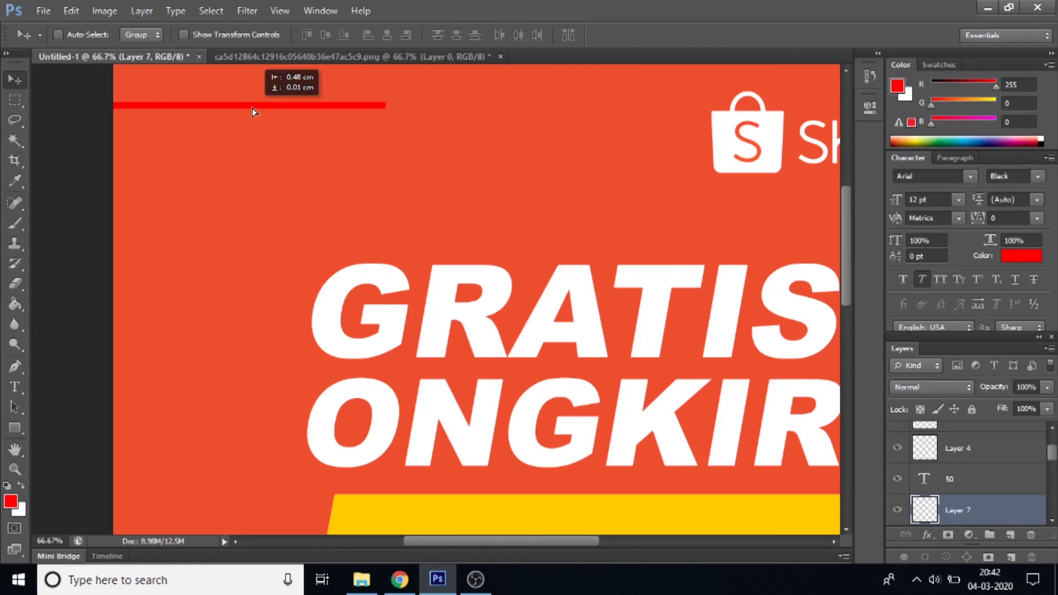
{"action": "key", "text": "z"}
{"action": "right_click", "coordinate": [274, 132]}
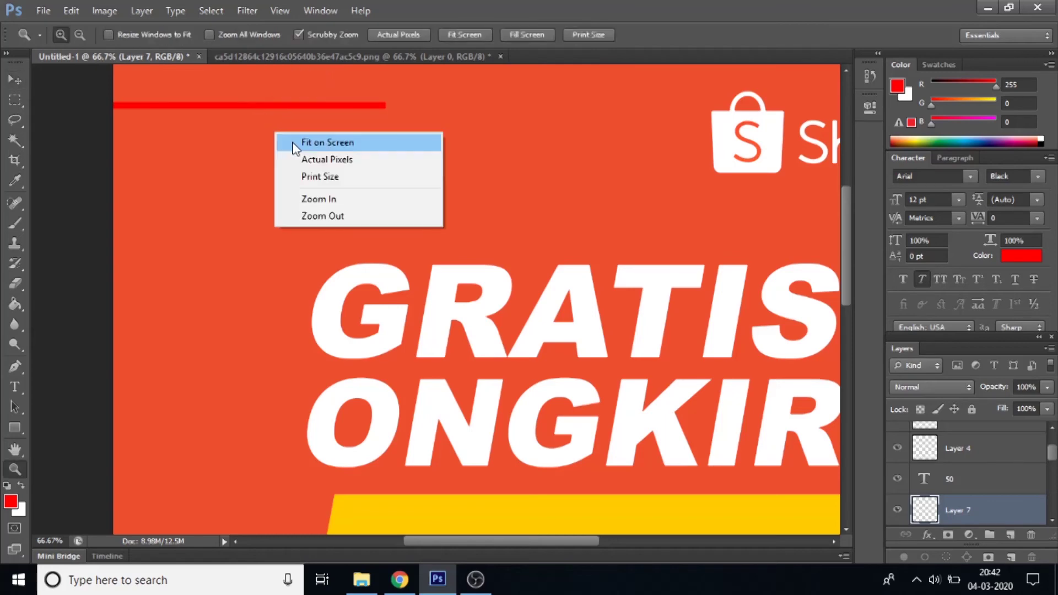
{"action": "left_click", "coordinate": [327, 142]}
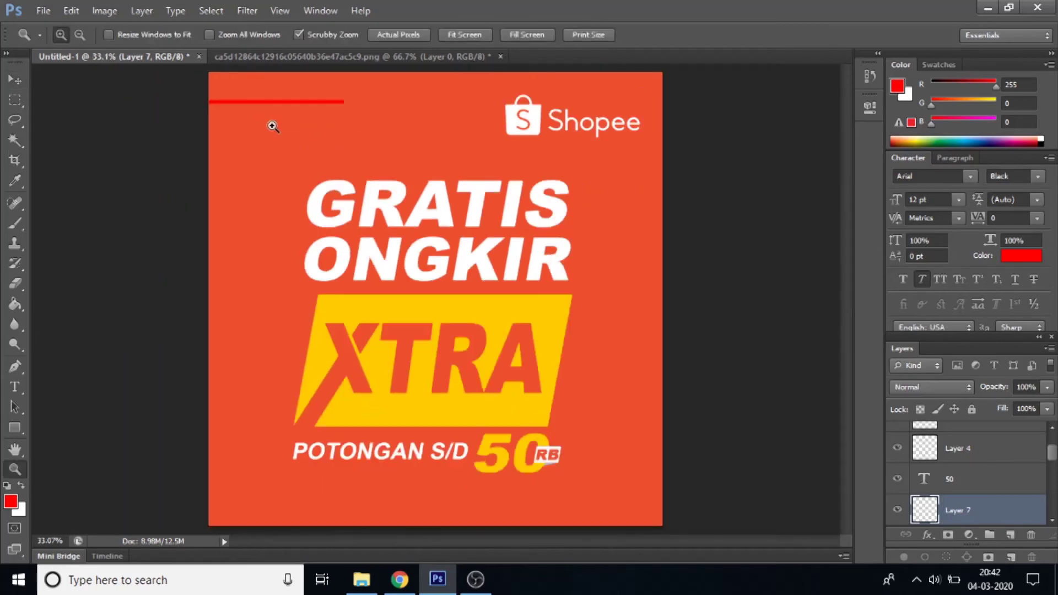
{"action": "left_click", "coordinate": [16, 80]}
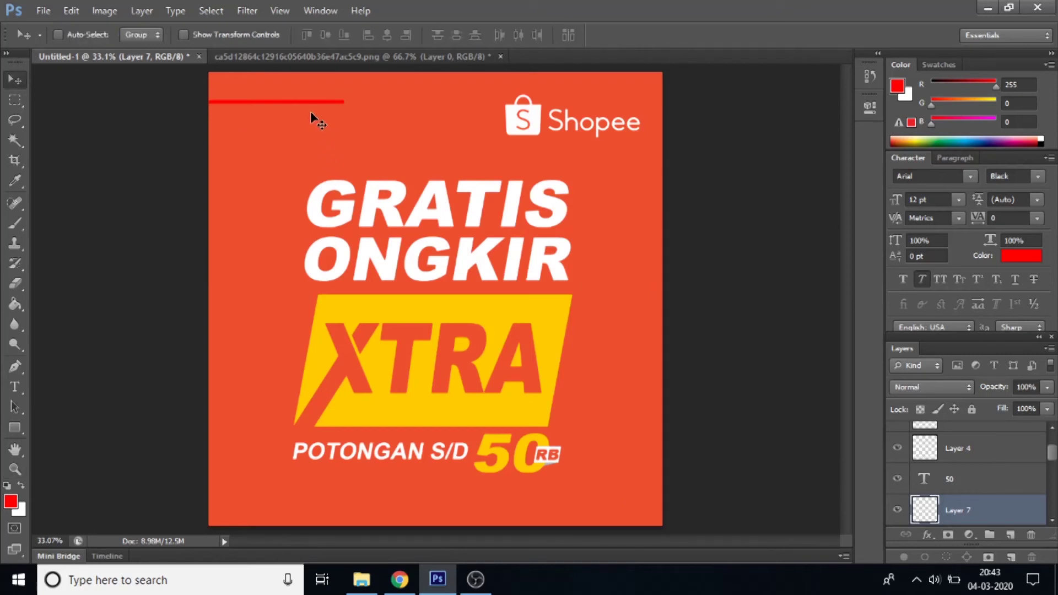
Duplicate the red line layer and move the copy to the poster's bottom-left edge
{"action": "right_click", "coordinate": [962, 512]}
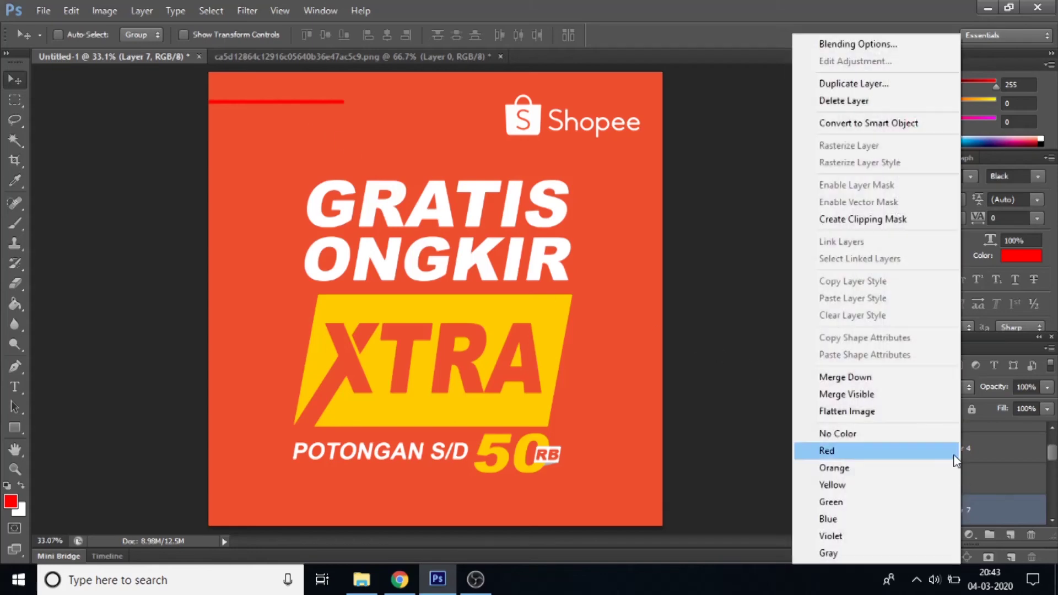
{"action": "left_click", "coordinate": [877, 89]}
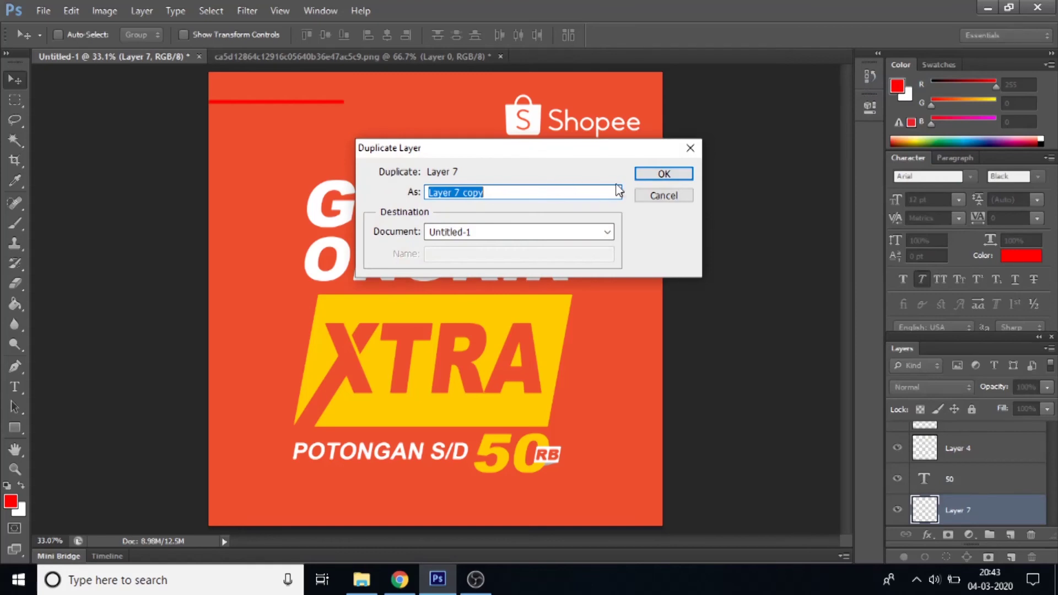
{"action": "left_click", "coordinate": [654, 173]}
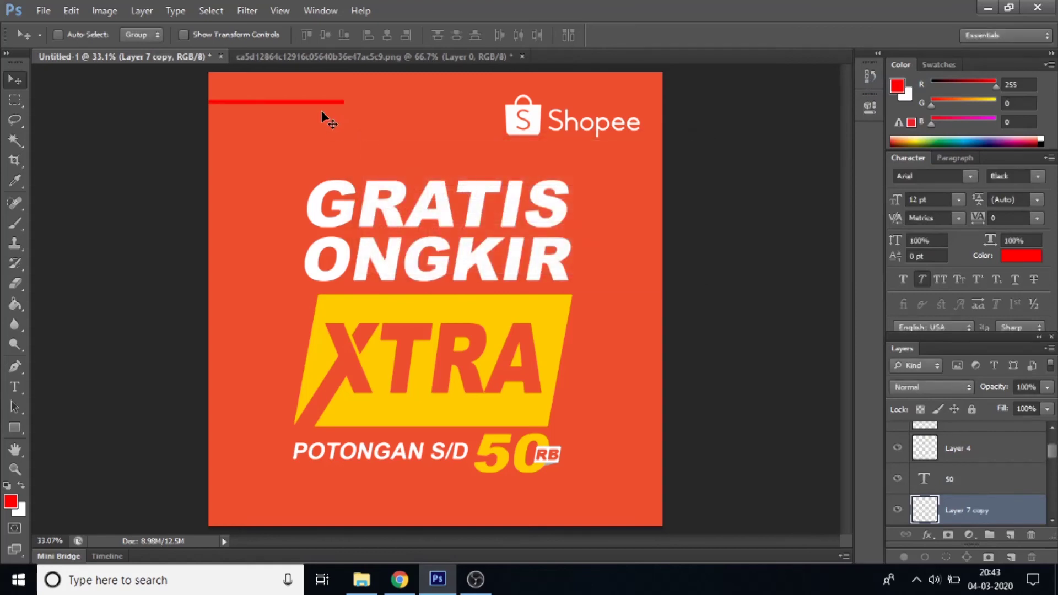
{"action": "left_click_drag", "start_coordinate": [322, 112], "coordinate": [325, 501]}
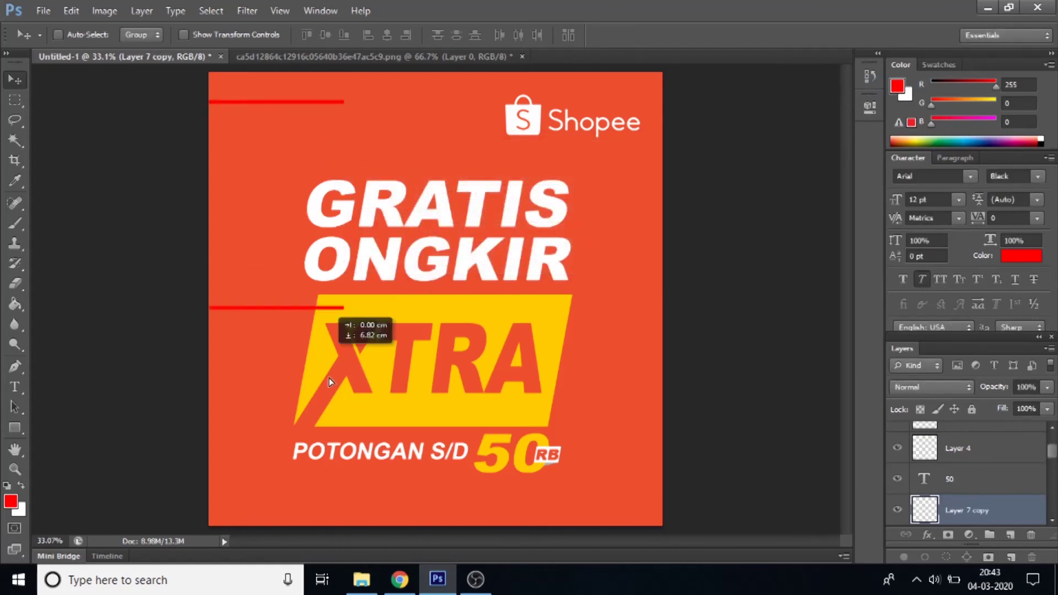
{"action": "left_click_drag", "start_coordinate": [326, 501], "coordinate": [323, 517]}
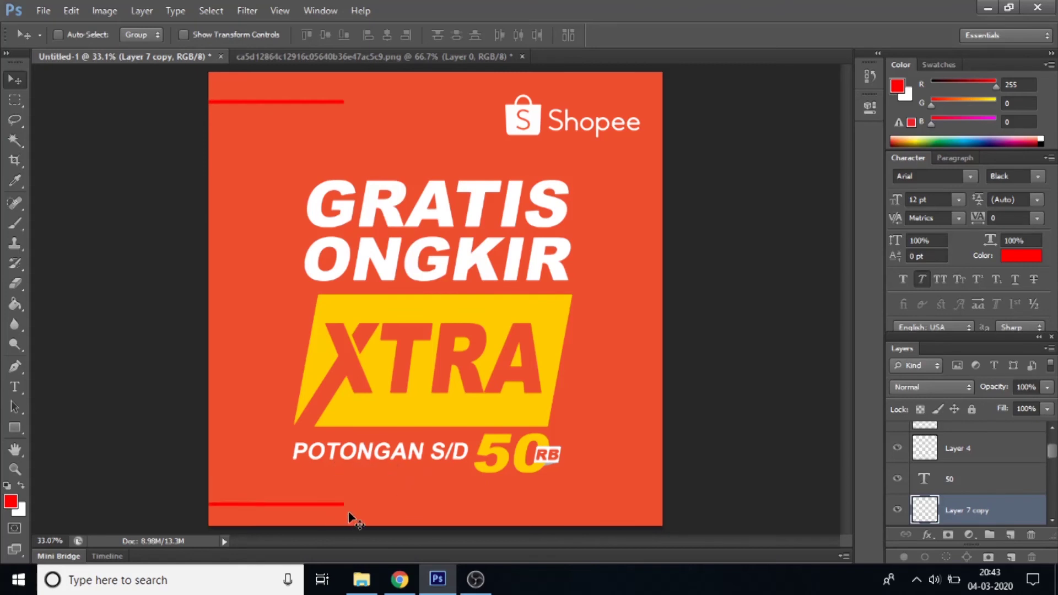
Stretch the bottom red line to nearly double its length
{"action": "key", "text": "ctrl+t"}
{"action": "left_click_drag", "start_coordinate": [346, 504], "coordinate": [448, 505]}
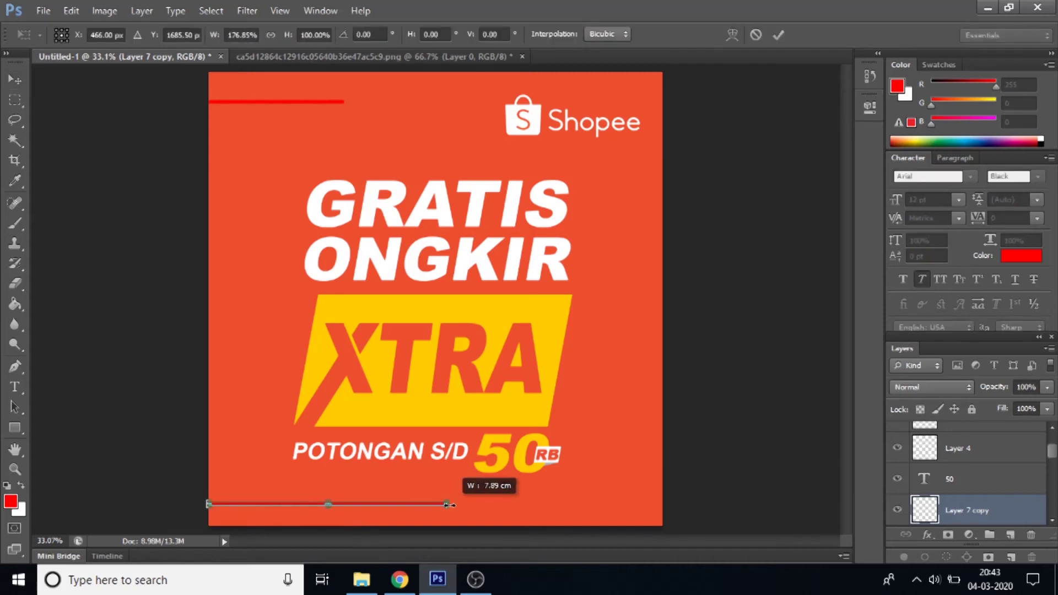
{"action": "left_click_drag", "start_coordinate": [449, 504], "coordinate": [460, 504]}
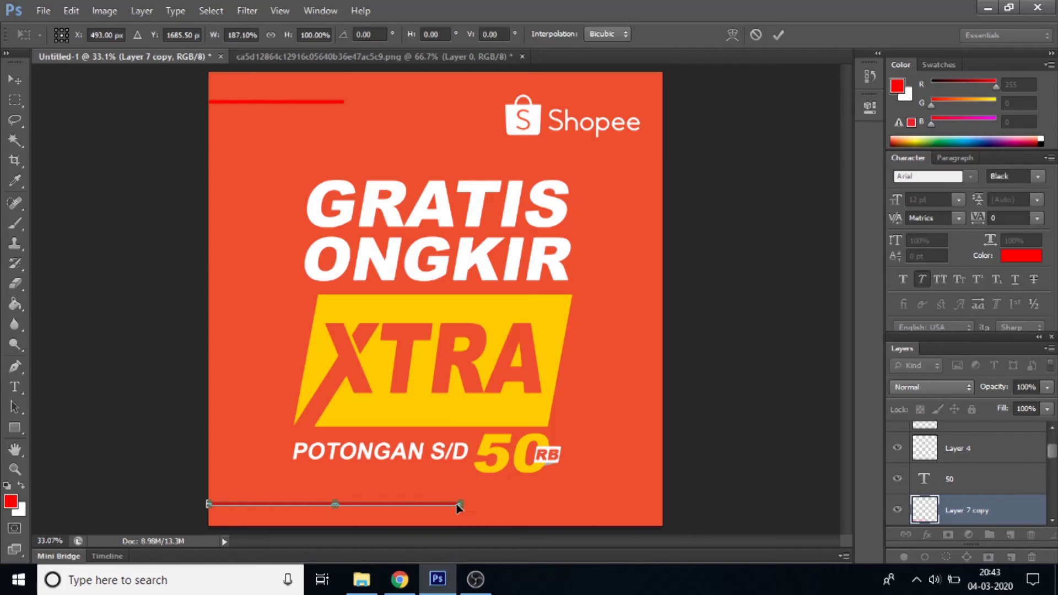
{"action": "key", "text": "Return"}
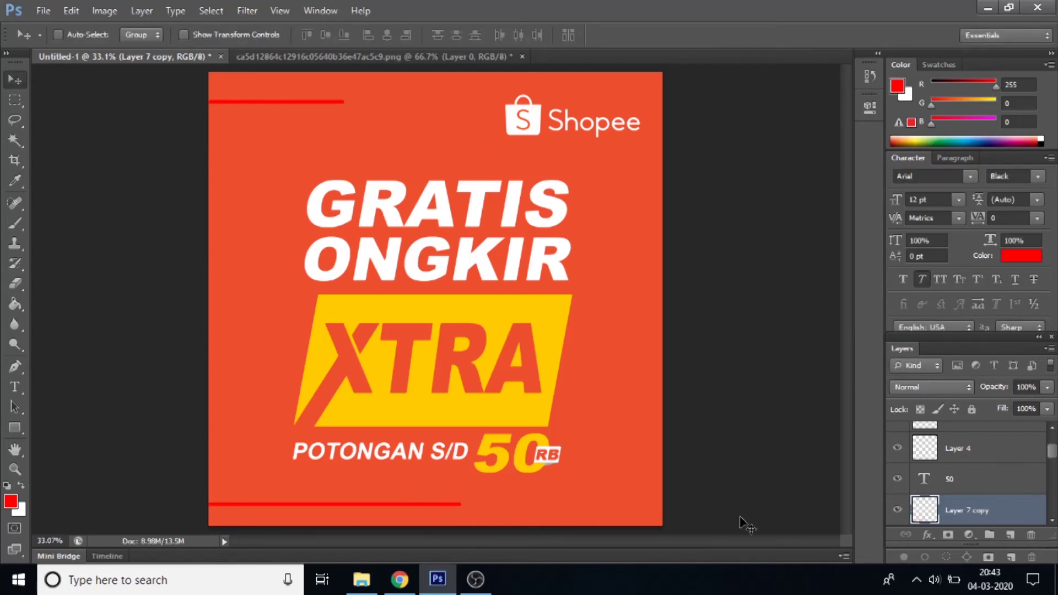
Duplicate the bottom red line and place the copy beside GRATIS on the right edge
{"action": "right_click", "coordinate": [999, 510]}
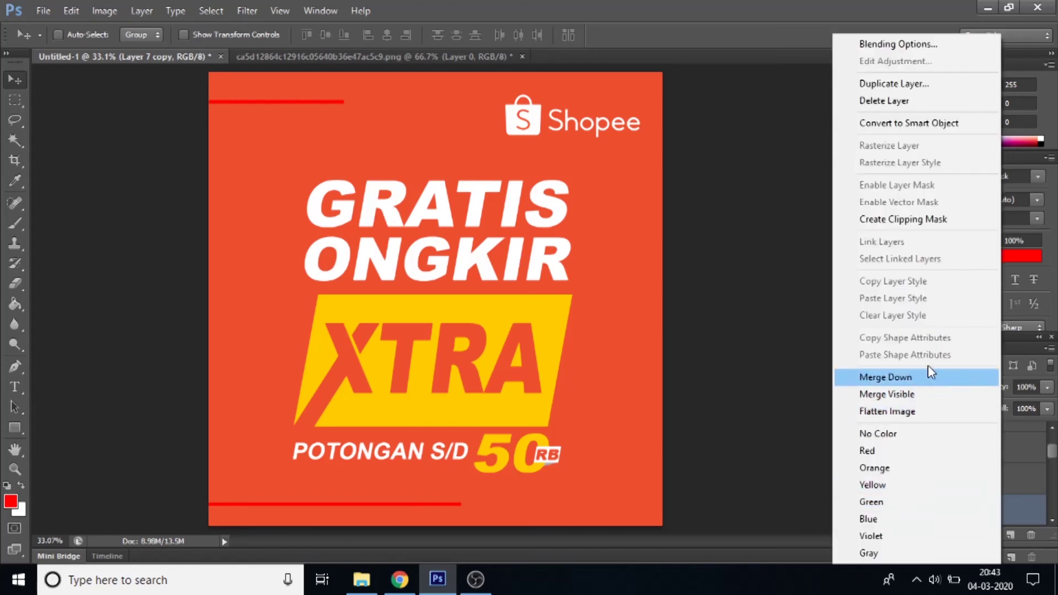
{"action": "left_click", "coordinate": [876, 83]}
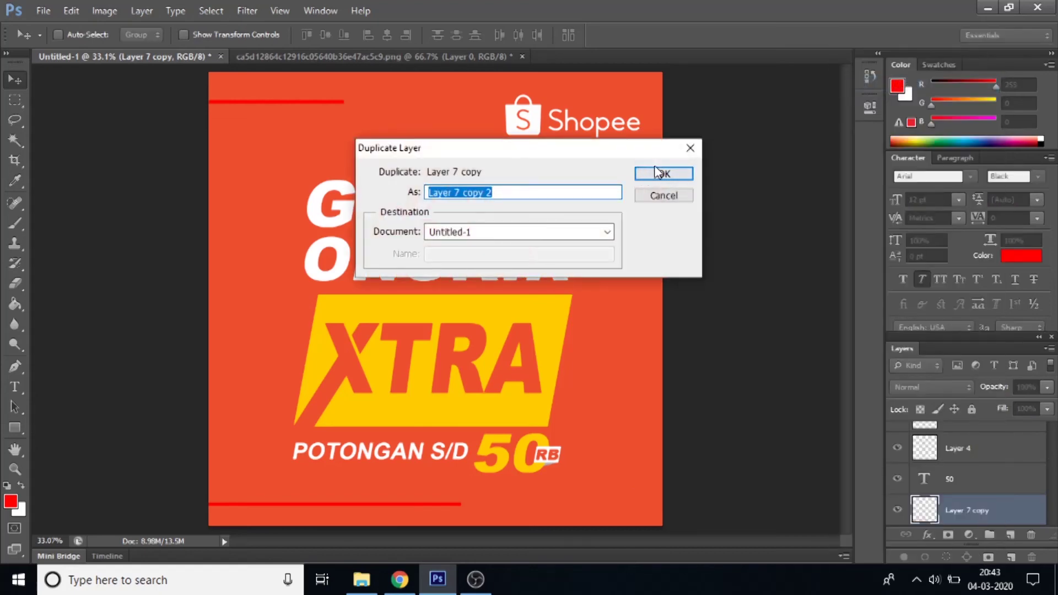
{"action": "left_click", "coordinate": [639, 175]}
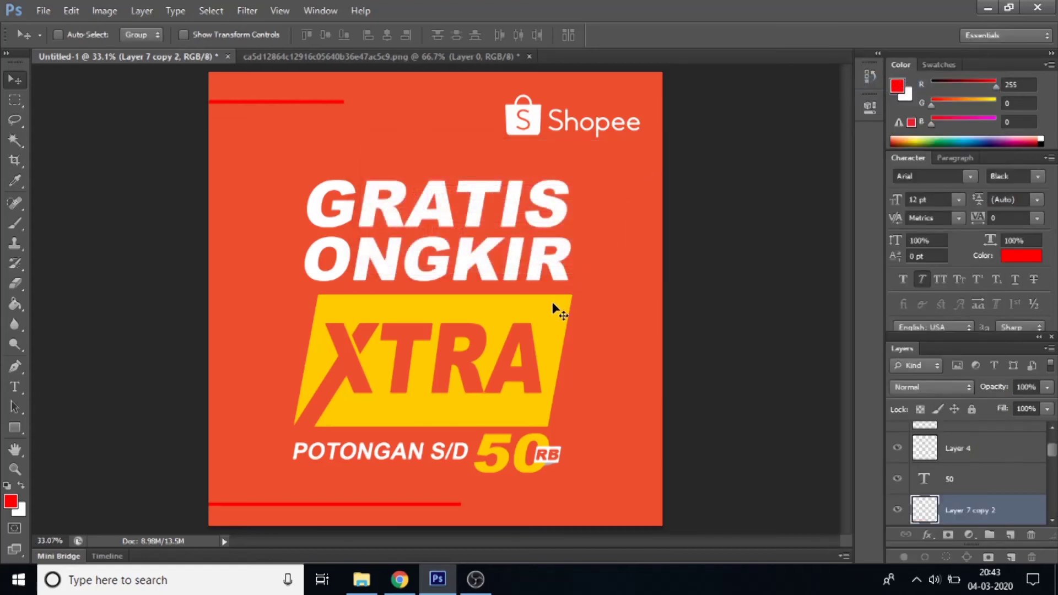
{"action": "mouse_move", "coordinate": [265, 504]}
{"action": "left_mouse_down"}
{"action": "mouse_move", "coordinate": [560, 407]}
{"action": "mouse_move", "coordinate": [642, 215]}
{"action": "left_mouse_up"}
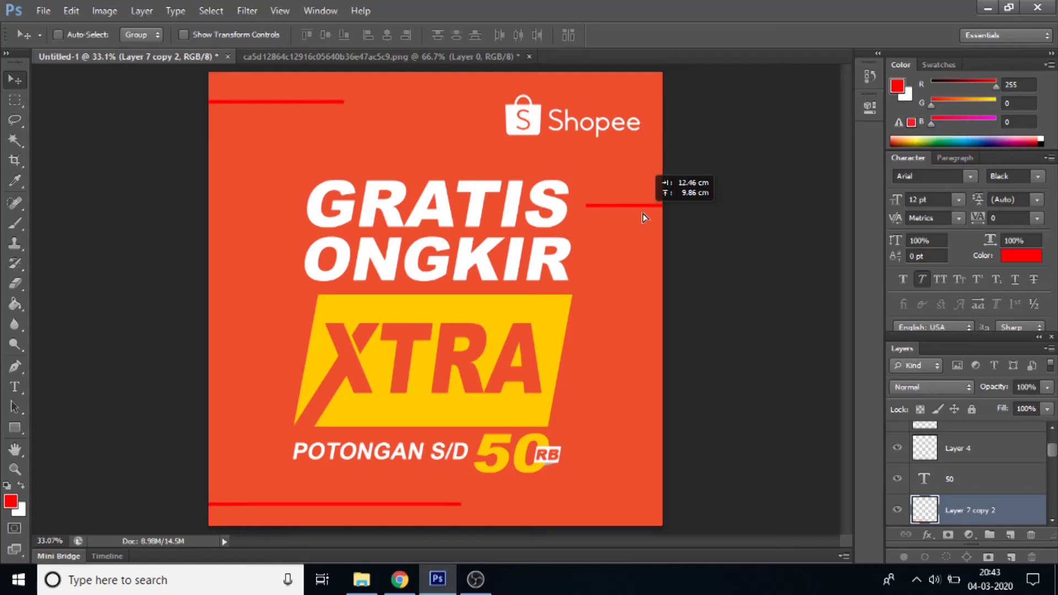
{"action": "left_click_drag", "start_coordinate": [642, 215], "coordinate": [642, 216]}
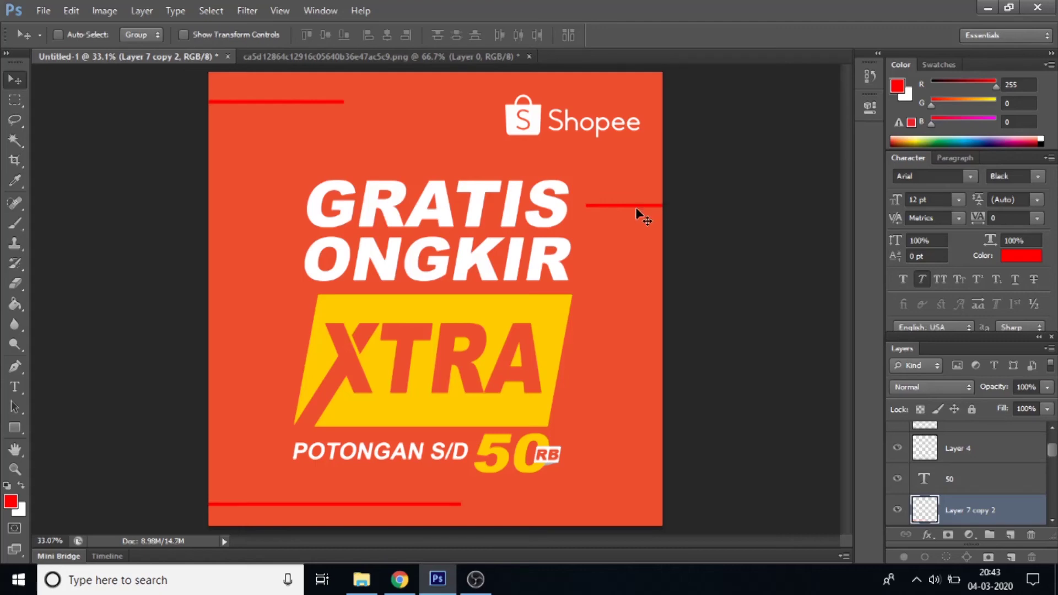
Alt-drag another red line copy over to the poster's left edge beside ONGKIR
{"action": "left_click_drag", "start_coordinate": [991, 509], "coordinate": [1010, 534]}
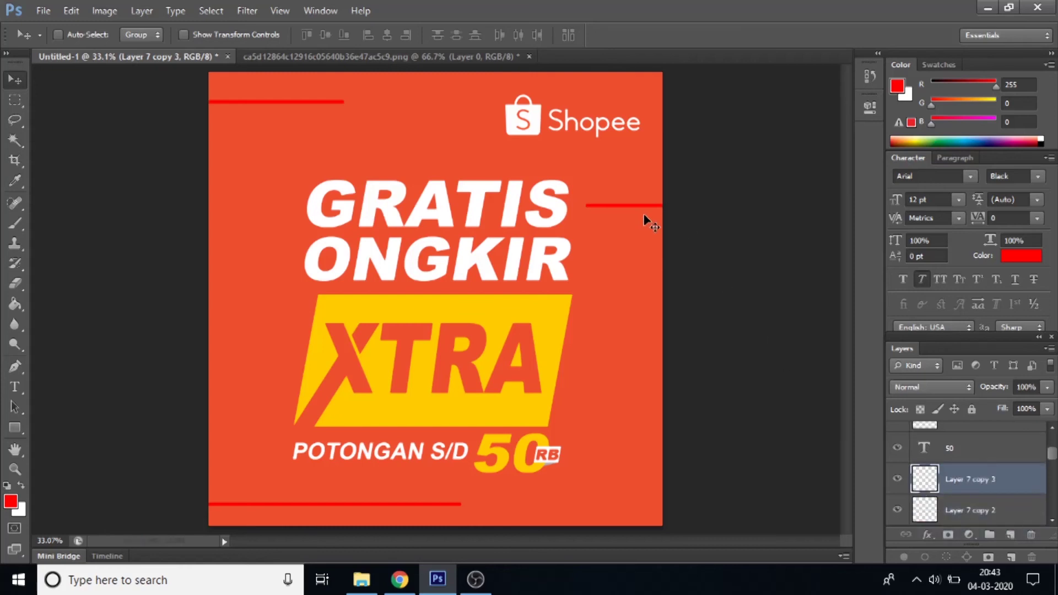
{"action": "left_click_drag", "start_coordinate": [657, 212], "coordinate": [97, 223]}
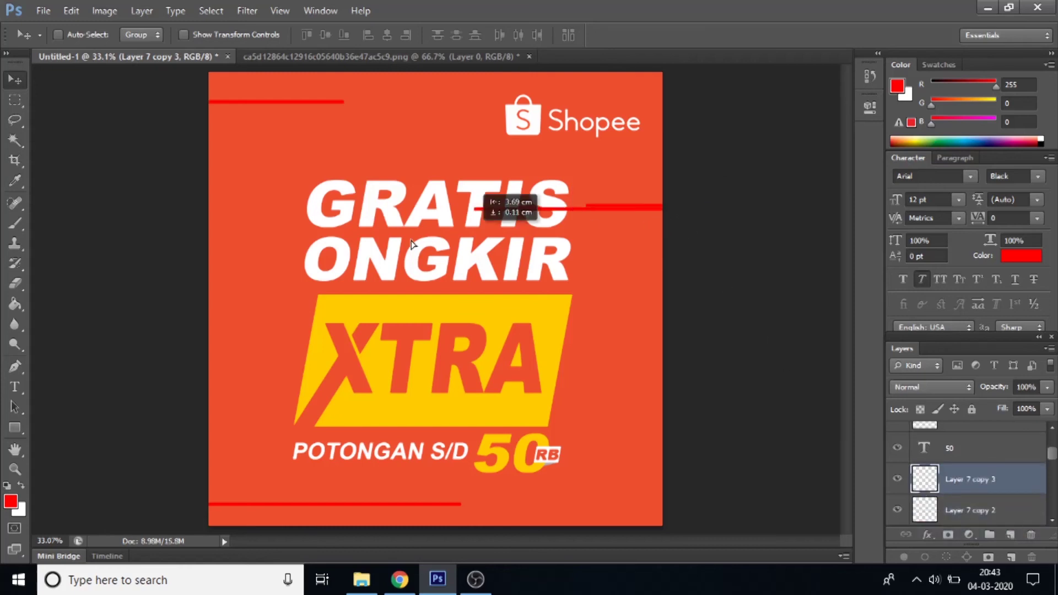
{"action": "left_click_drag", "start_coordinate": [96, 226], "coordinate": [103, 232]}
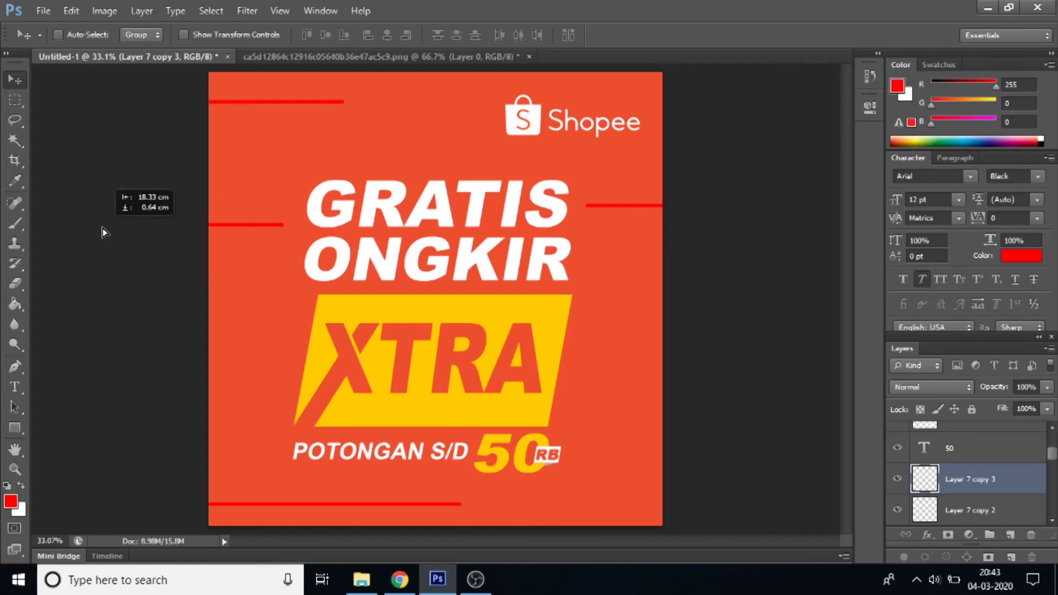
Duplicate the red line and place the copy on the left edge near POTONGAN
{"action": "right_click", "coordinate": [982, 479]}
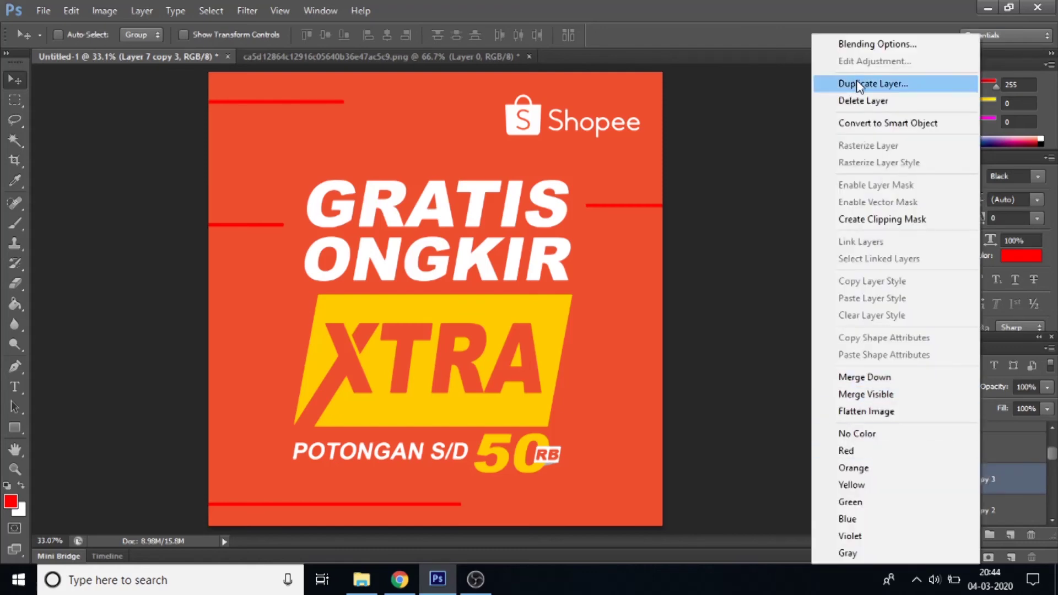
{"action": "left_click", "coordinate": [857, 84]}
{"action": "left_click", "coordinate": [670, 172]}
{"action": "mouse_move", "coordinate": [270, 243]}
{"action": "left_mouse_down"}
{"action": "mouse_move", "coordinate": [216, 437]}
{"action": "mouse_move", "coordinate": [227, 427]}
{"action": "left_mouse_up"}
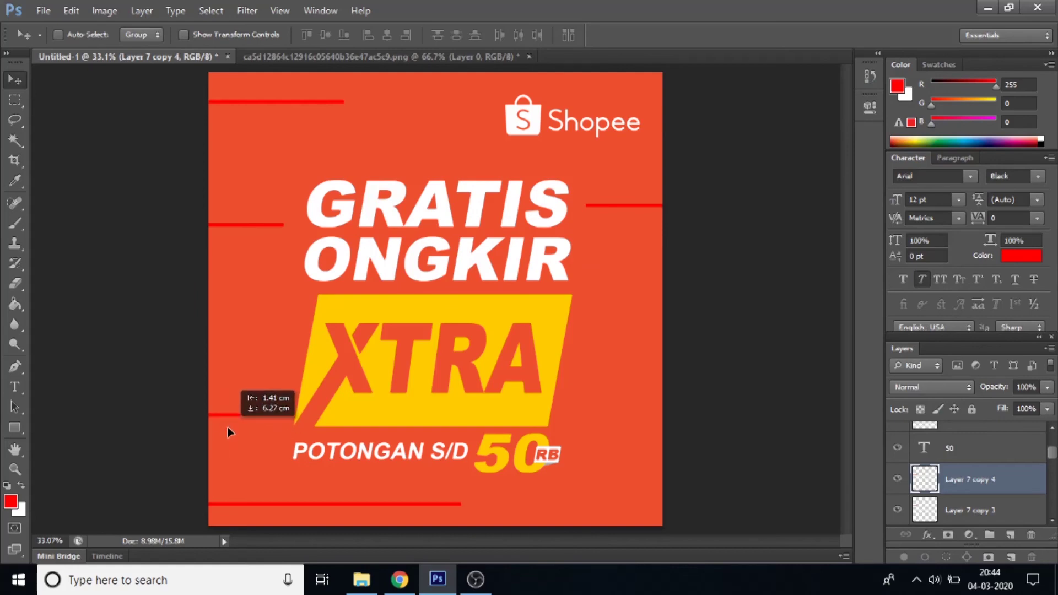
{"action": "left_click_drag", "start_coordinate": [230, 432], "coordinate": [230, 432]}
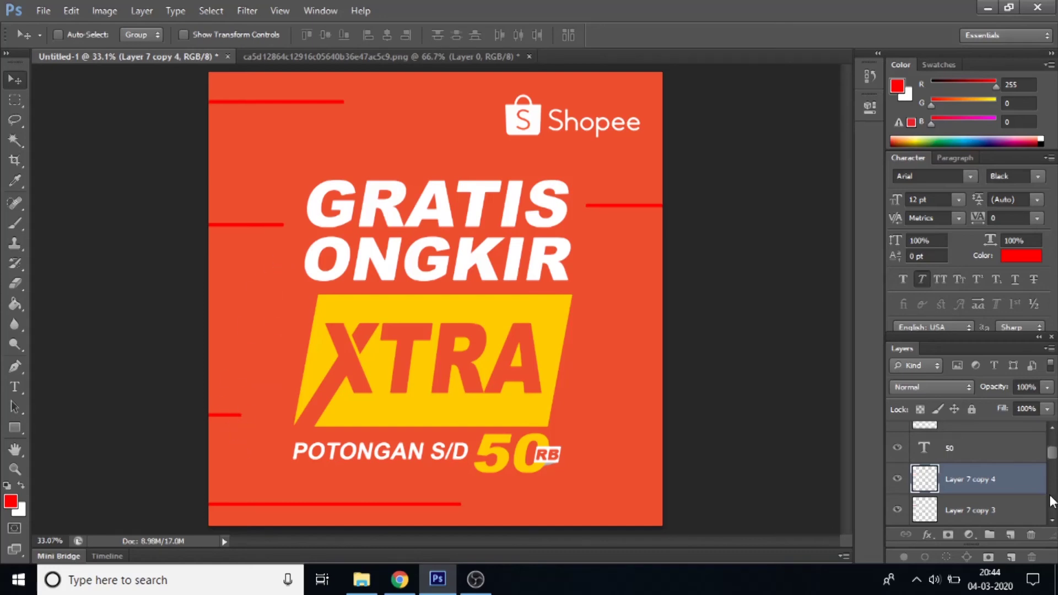
Duplicate the red line again and position the copy just under the 50
{"action": "right_click", "coordinate": [1005, 487]}
{"action": "left_click", "coordinate": [901, 87]}
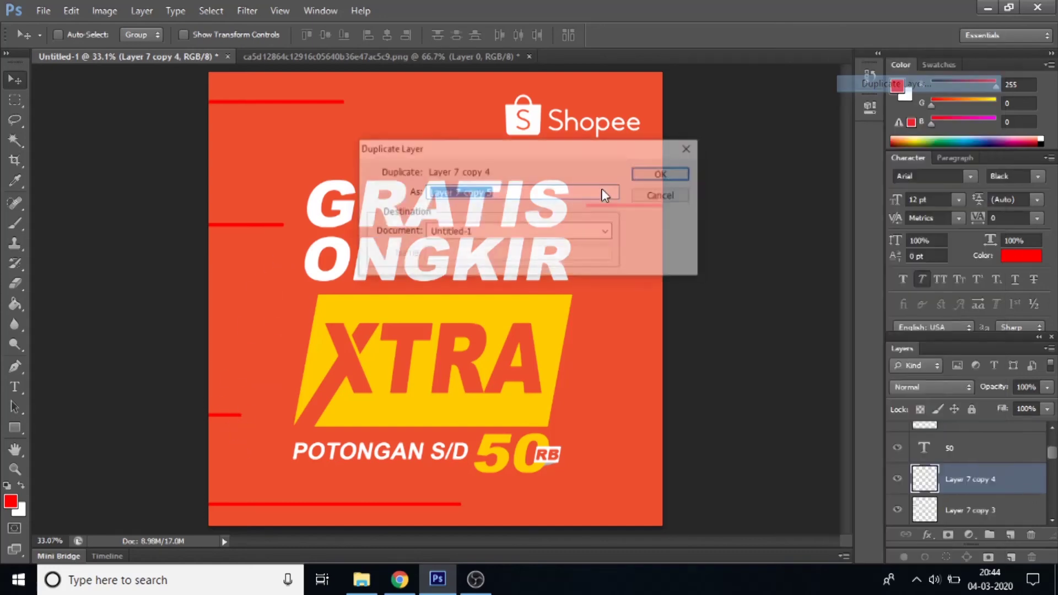
{"action": "left_click", "coordinate": [673, 175]}
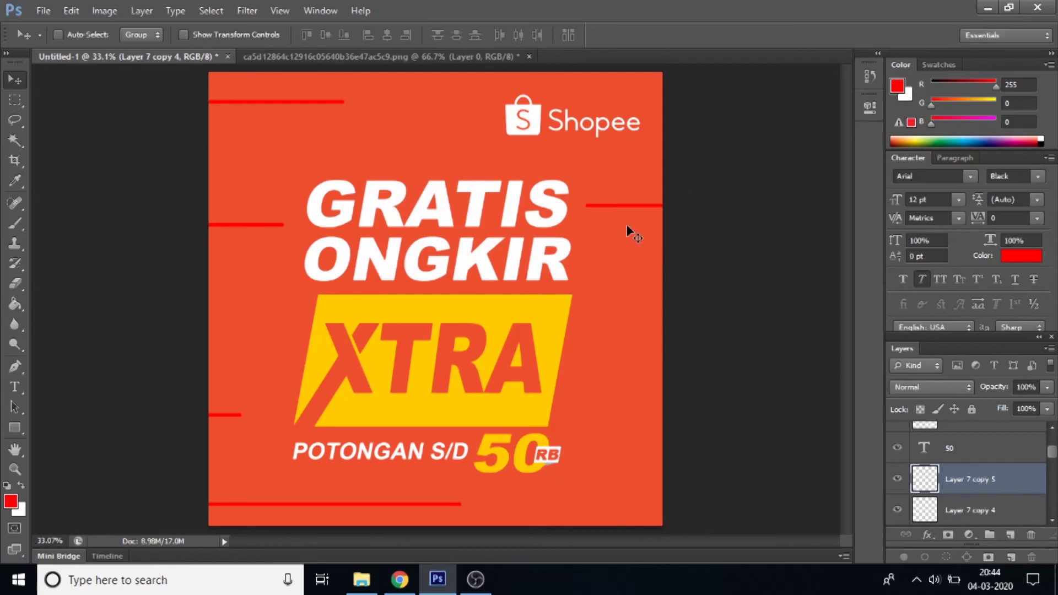
{"action": "left_click_drag", "start_coordinate": [238, 421], "coordinate": [706, 488]}
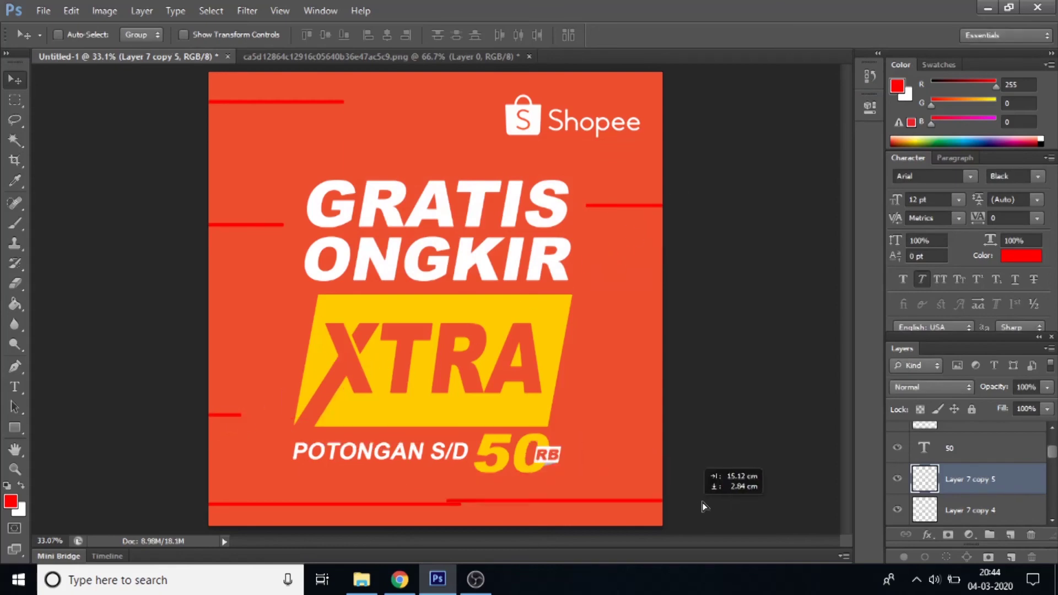
{"action": "mouse_move", "coordinate": [537, 486]}
{"action": "left_mouse_down"}
{"action": "mouse_move", "coordinate": [512, 504]}
{"action": "mouse_move", "coordinate": [460, 496]}
{"action": "left_mouse_up"}
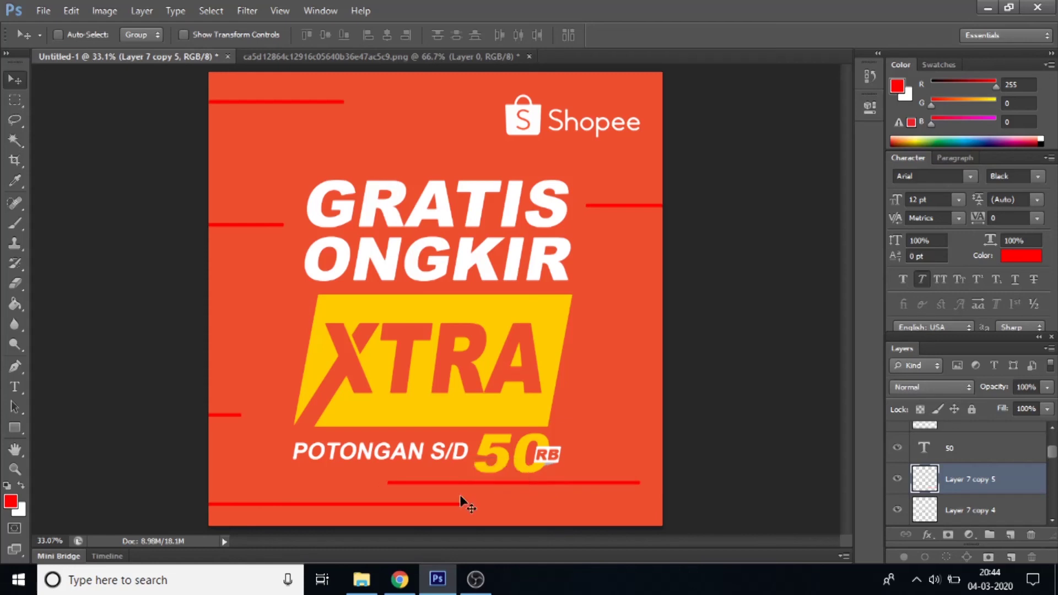
{"action": "key", "text": "ctrl+t"}
Shorten the line under 50 from the left, zoom in, and nudge it slightly lower
{"action": "left_click_drag", "start_coordinate": [385, 483], "coordinate": [507, 483]}
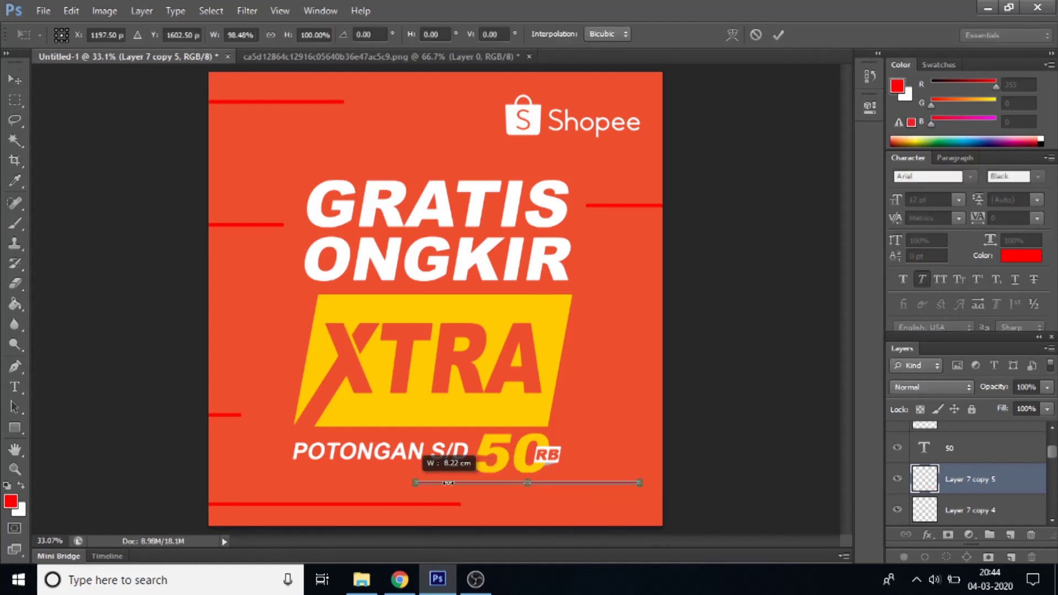
{"action": "key", "text": "Return"}
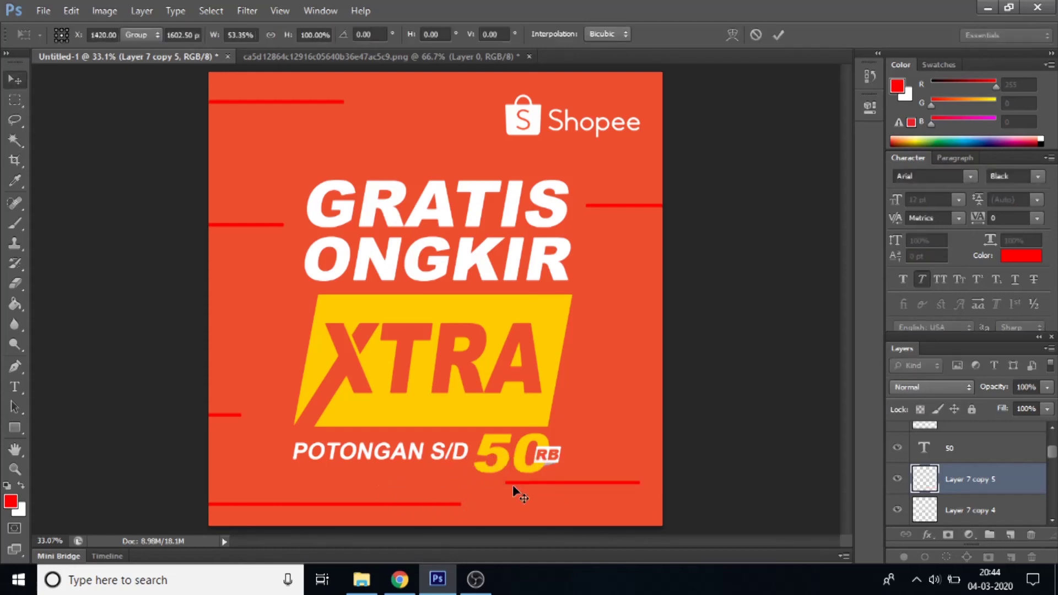
{"action": "key", "text": "z"}
{"action": "left_click", "coordinate": [578, 491]}
{"action": "left_click", "coordinate": [584, 498]}
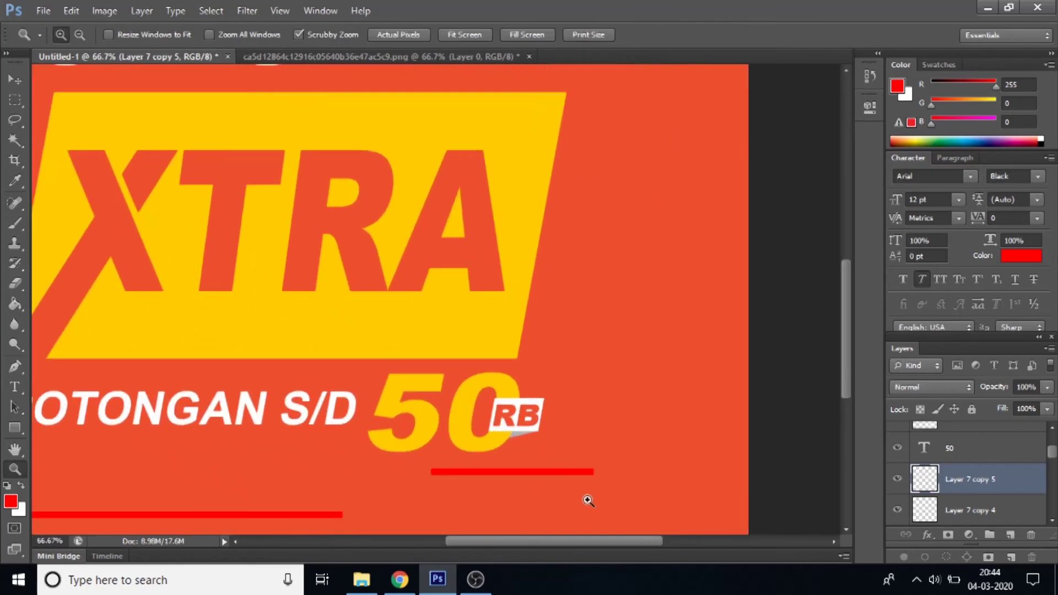
{"action": "left_click", "coordinate": [565, 487]}
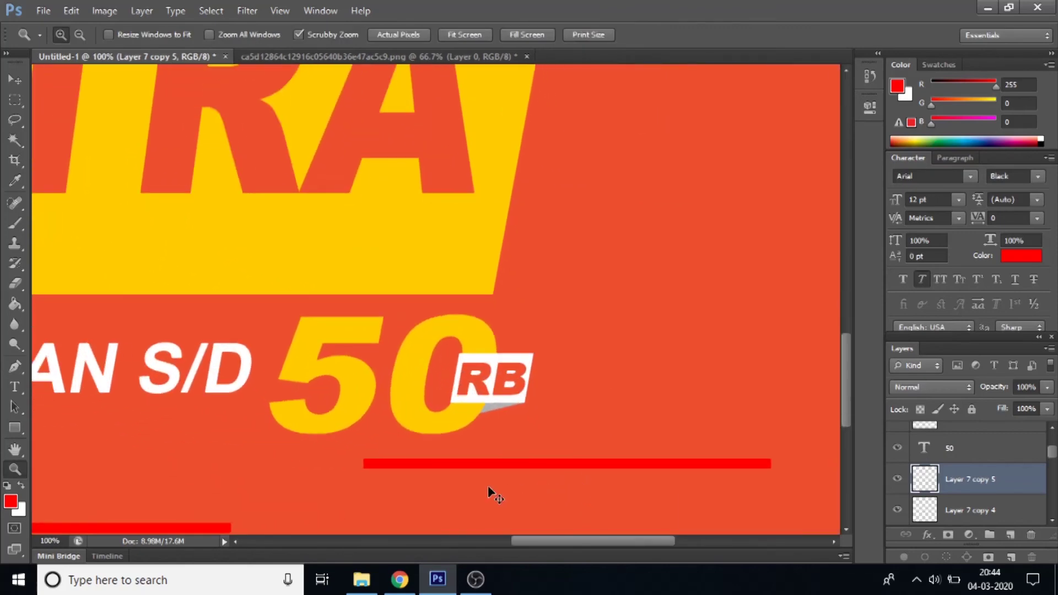
{"action": "key", "text": "ctrl+t"}
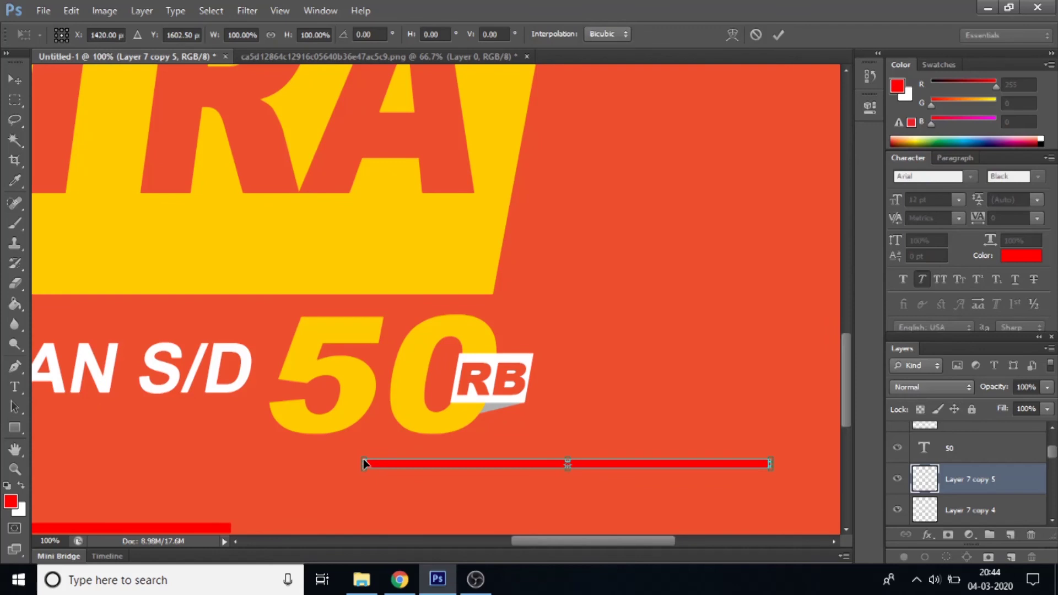
{"action": "left_click_drag", "start_coordinate": [363, 466], "coordinate": [366, 467]}
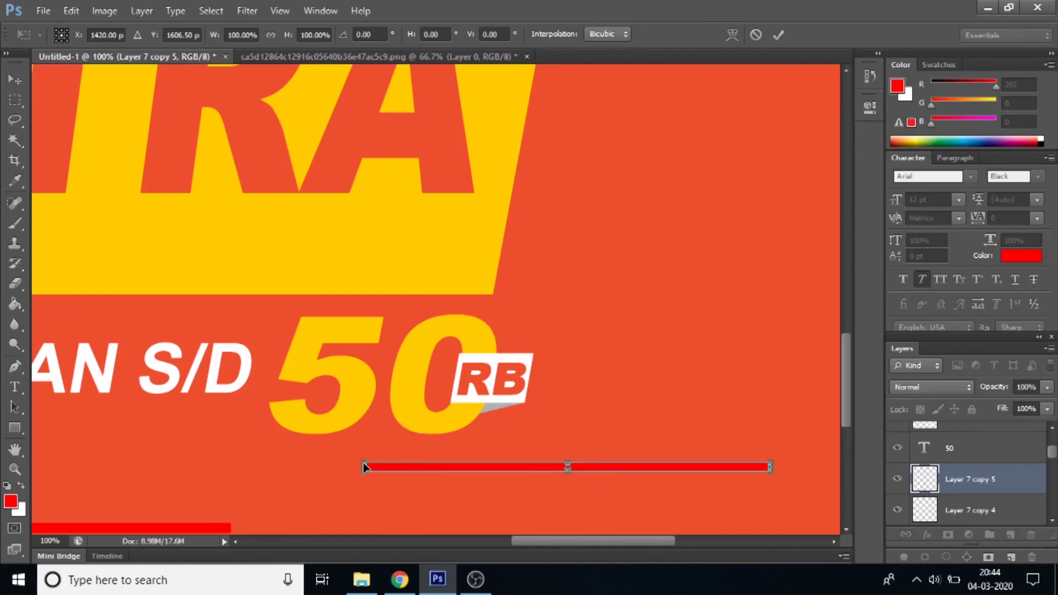
{"action": "key", "text": "Return"}
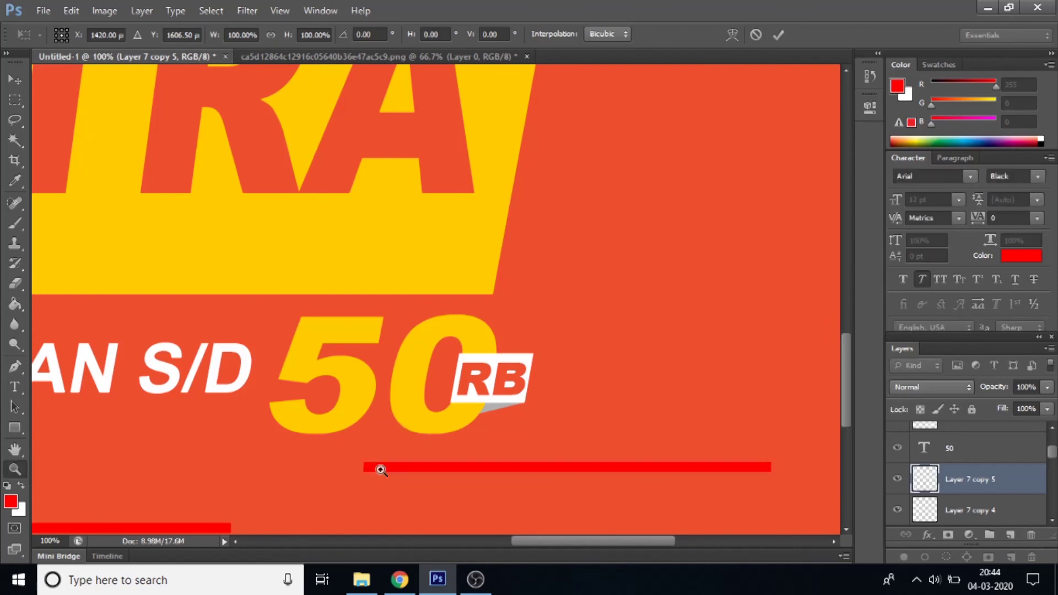
Skew the bar's left corners into a thin slanted point, then zoom back out
{"action": "key", "text": "z"}
{"action": "left_click", "coordinate": [434, 481]}
{"action": "left_click", "coordinate": [436, 483]}
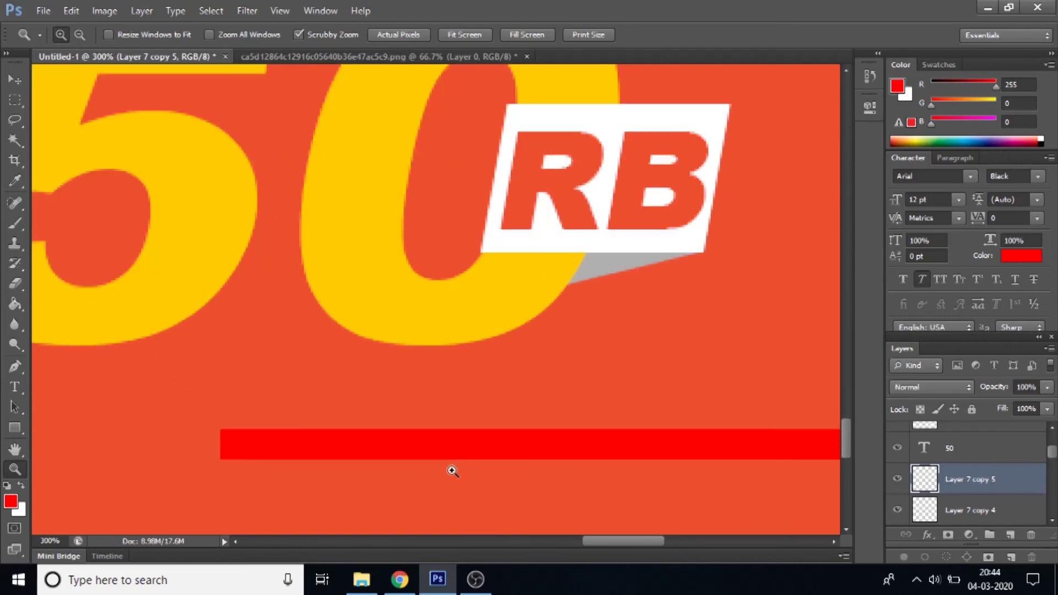
{"action": "key", "text": "ctrl+t"}
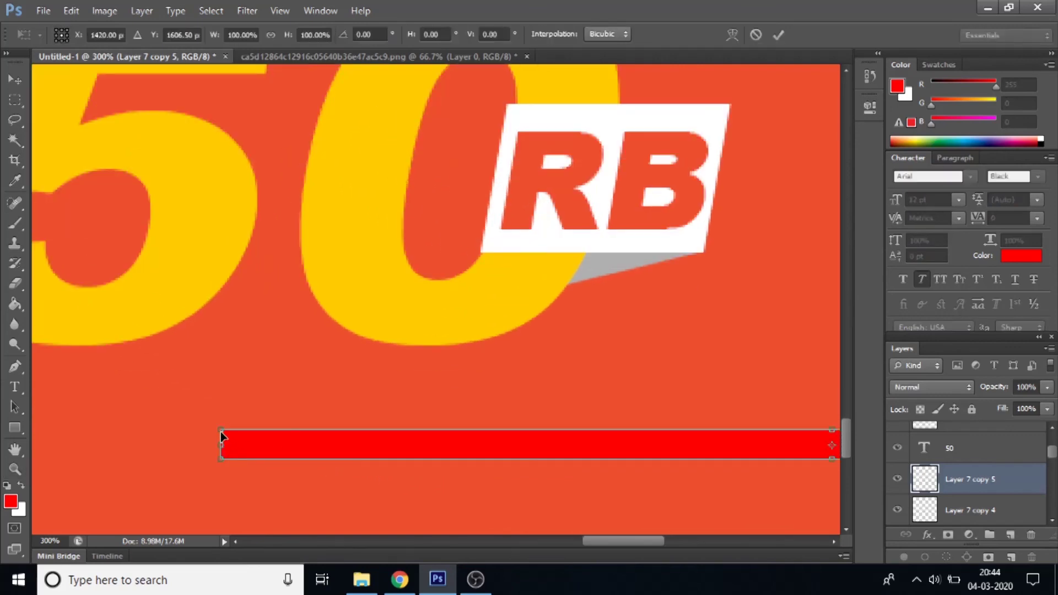
{"action": "left_click_drag", "start_coordinate": [222, 431], "coordinate": [221, 456]}
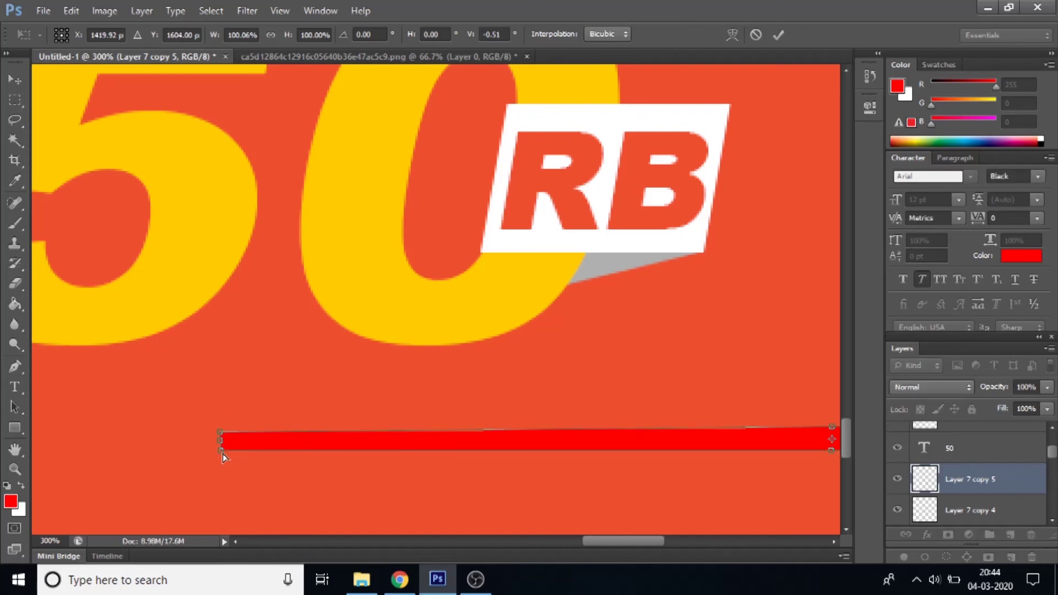
{"action": "left_click_drag", "start_coordinate": [220, 450], "coordinate": [220, 437]}
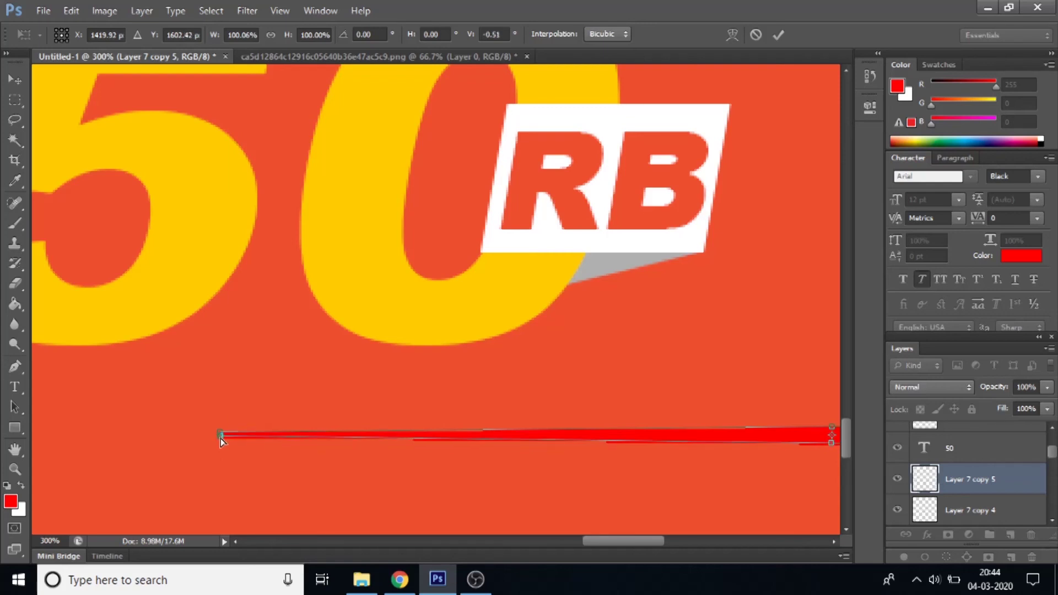
{"action": "key", "text": "ctrl+space"}
{"action": "key", "text": "Return"}
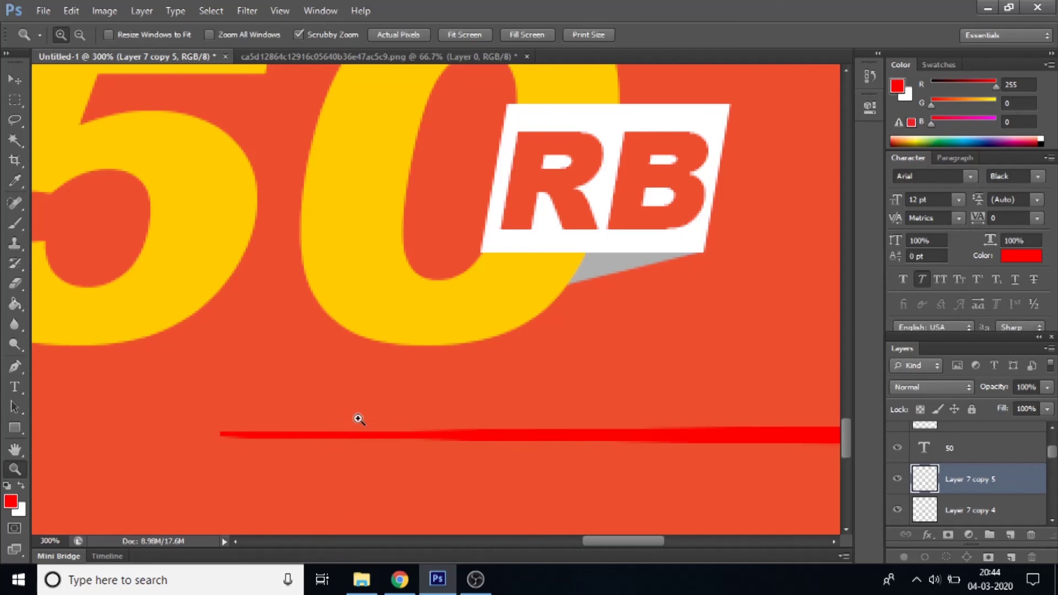
{"action": "left_click", "coordinate": [354, 417], "text": "alt"}
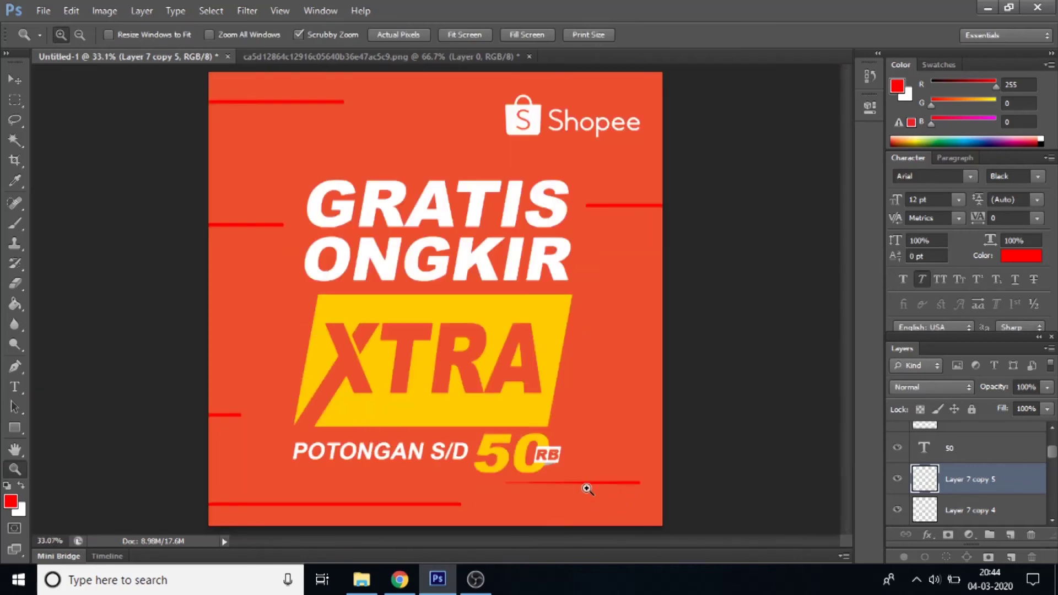
{"action": "left_click_drag", "start_coordinate": [604, 493], "coordinate": [778, 509]}
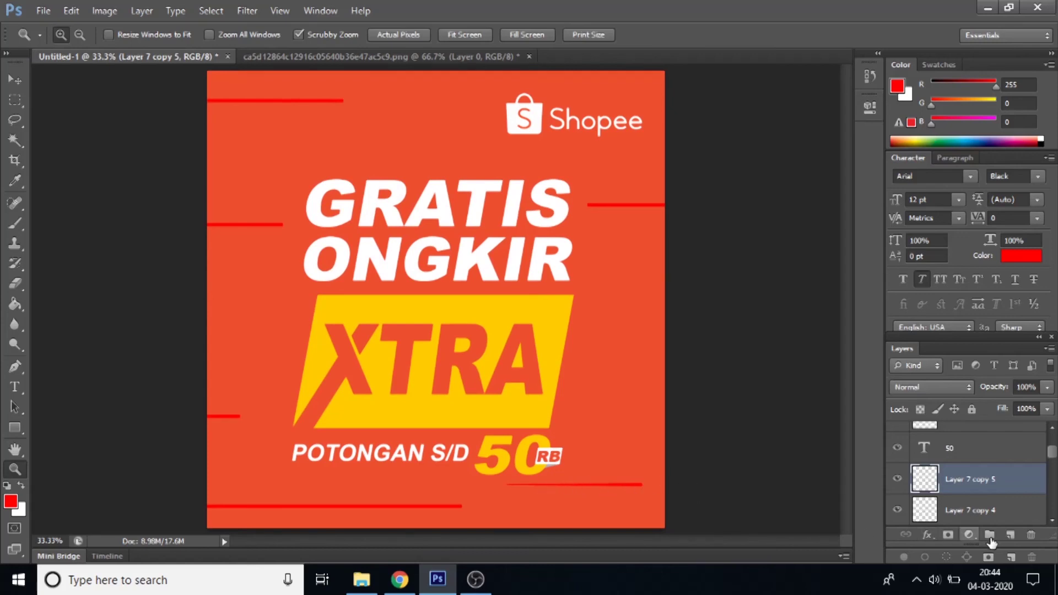
Apply a yellow (fff600) Color Overlay layer style to the tapered line
{"action": "left_click", "coordinate": [930, 537]}
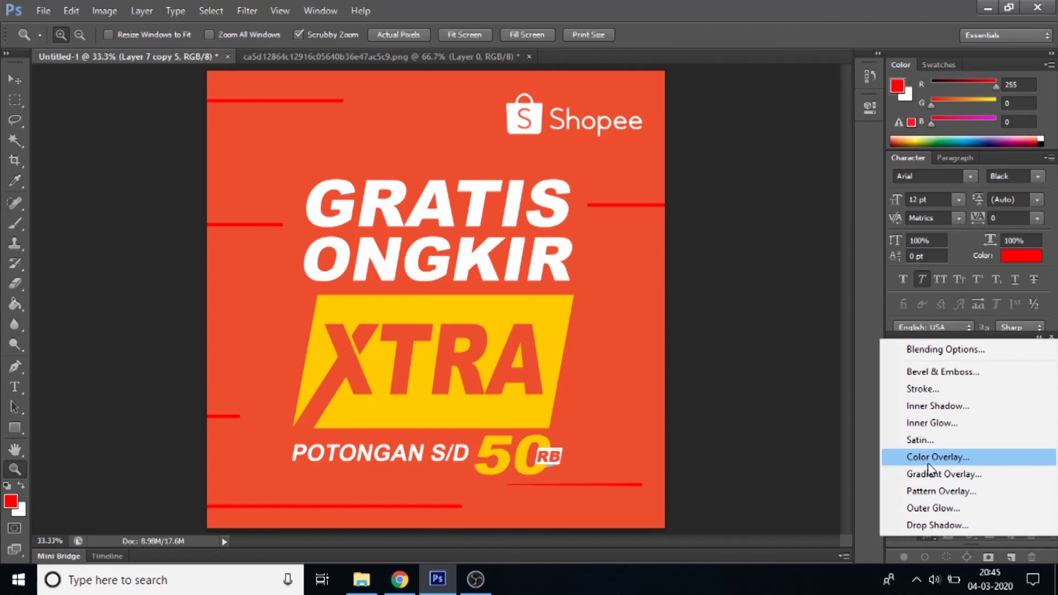
{"action": "left_click", "coordinate": [855, 424]}
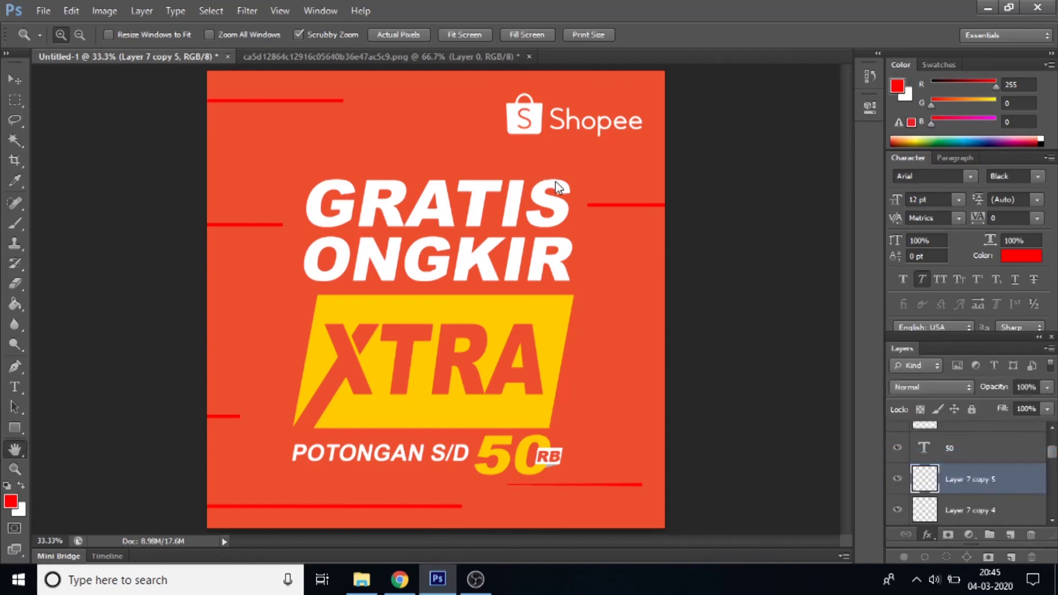
{"action": "left_click", "coordinate": [601, 124]}
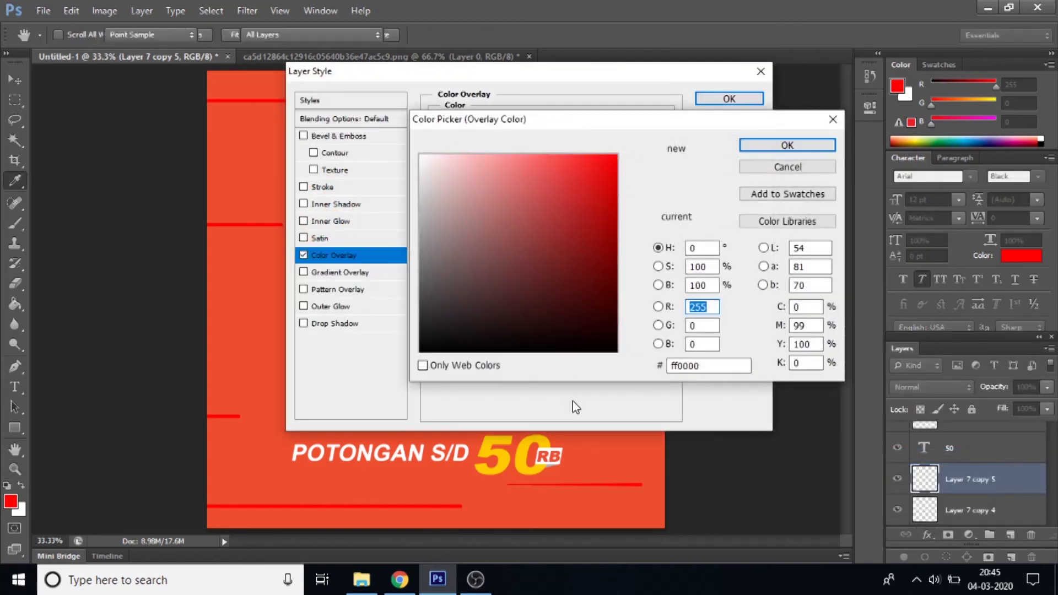
{"action": "left_click", "coordinate": [637, 321]}
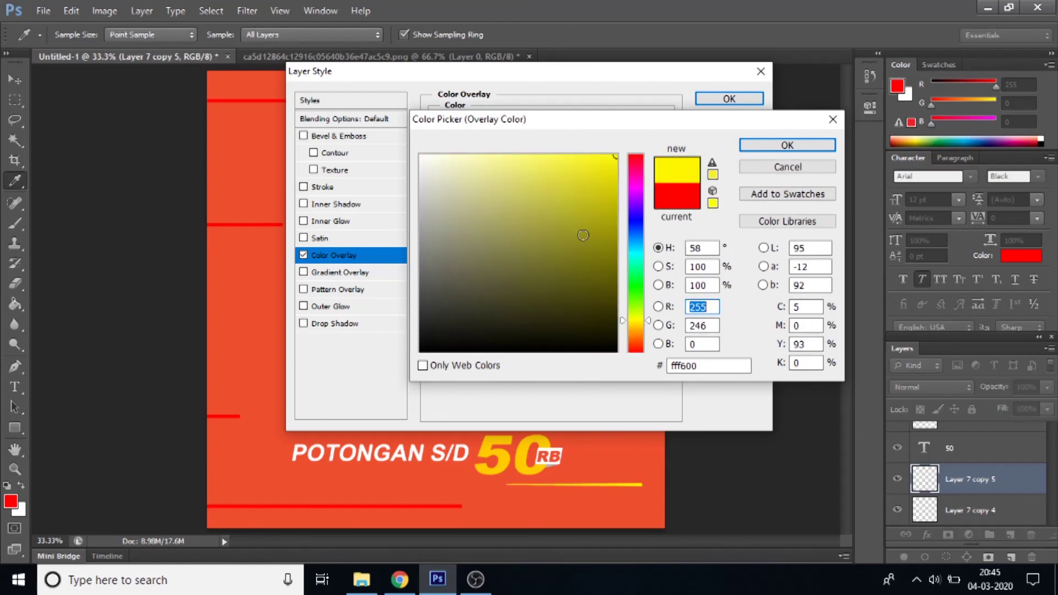
{"action": "left_click", "coordinate": [769, 149]}
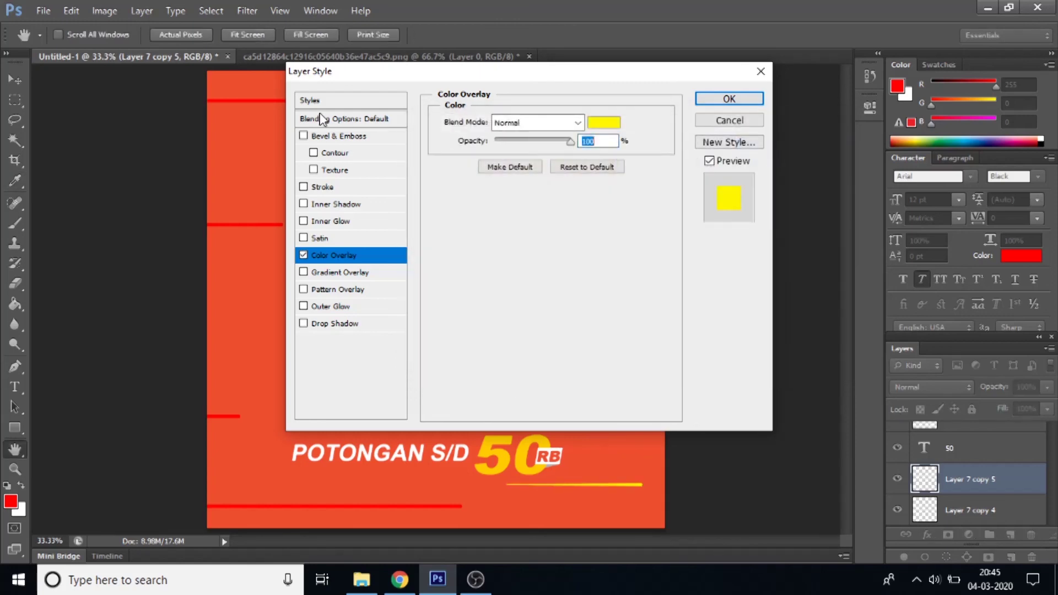
{"action": "left_click", "coordinate": [729, 99]}
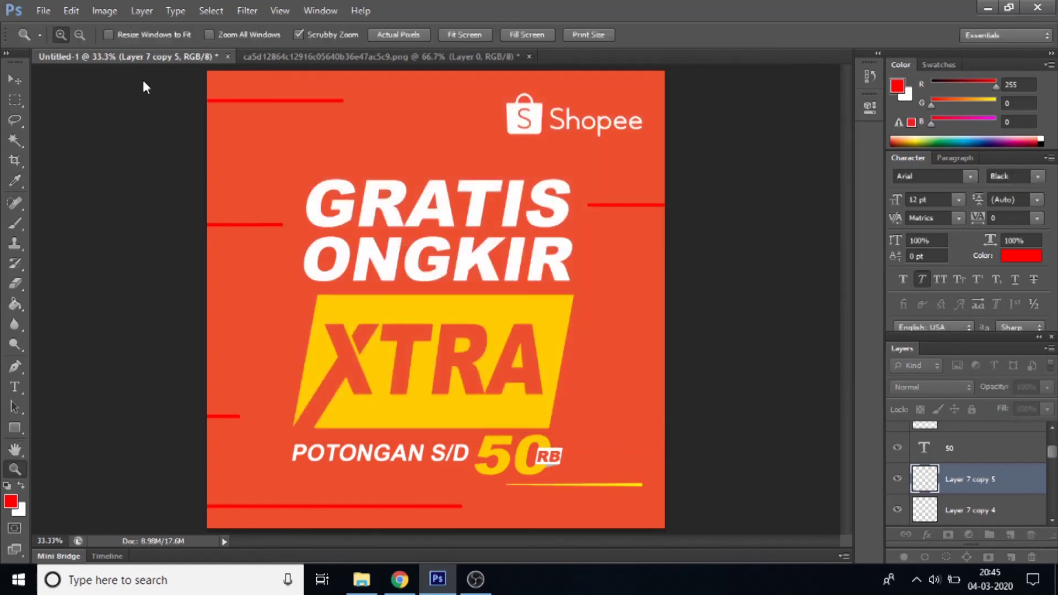
Move the yellow line so it meets the poster's right edge
{"action": "left_click", "coordinate": [19, 81]}
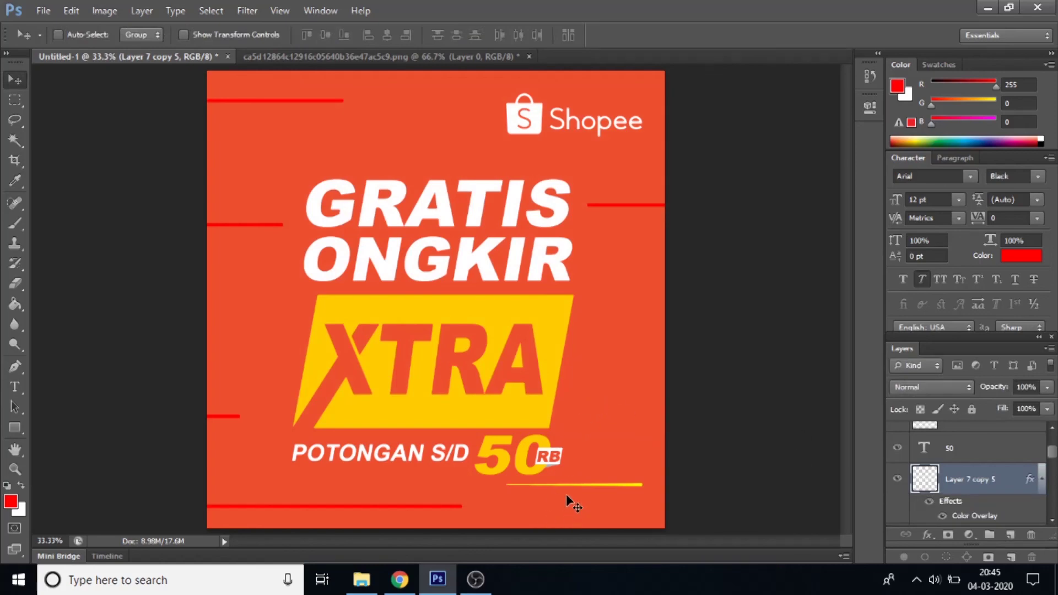
{"action": "left_click_drag", "start_coordinate": [575, 484], "coordinate": [621, 491]}
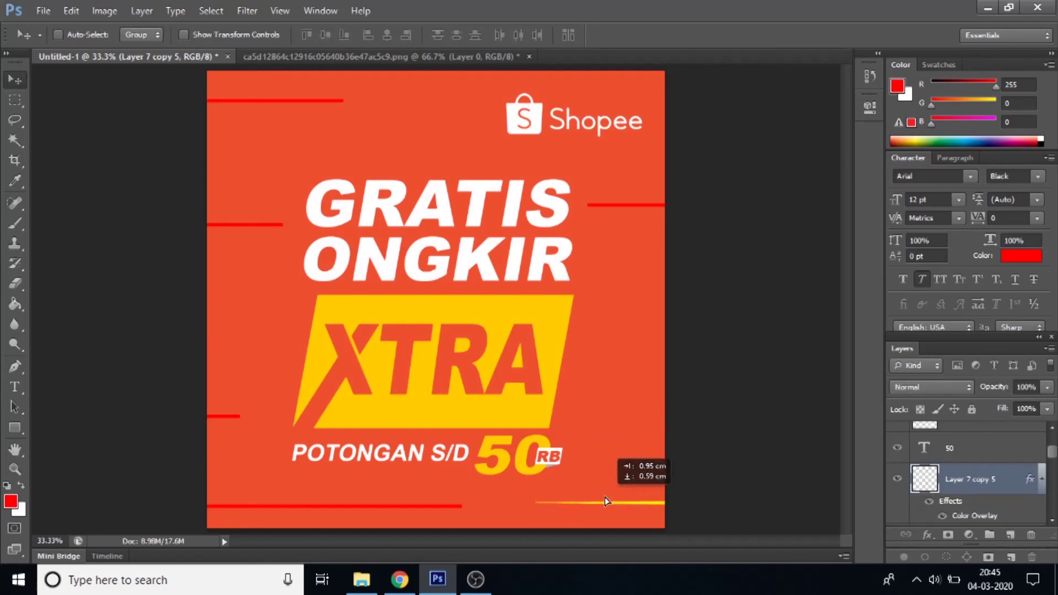
{"action": "left_click_drag", "start_coordinate": [620, 491], "coordinate": [622, 489]}
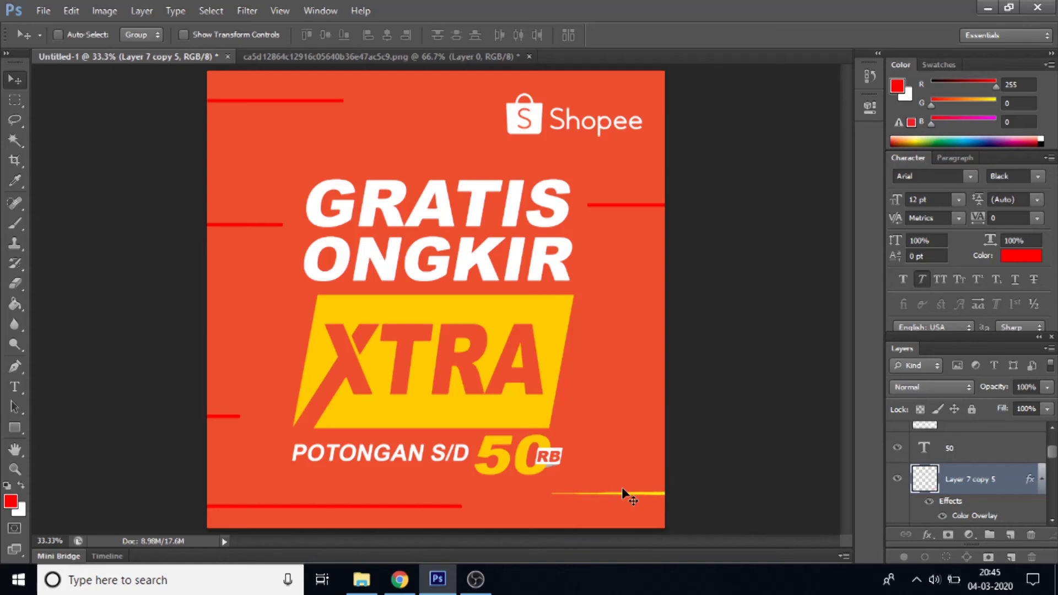
Duplicate the yellow line and move the copy beside ONGKIR on the right edge
{"action": "right_click", "coordinate": [1006, 483]}
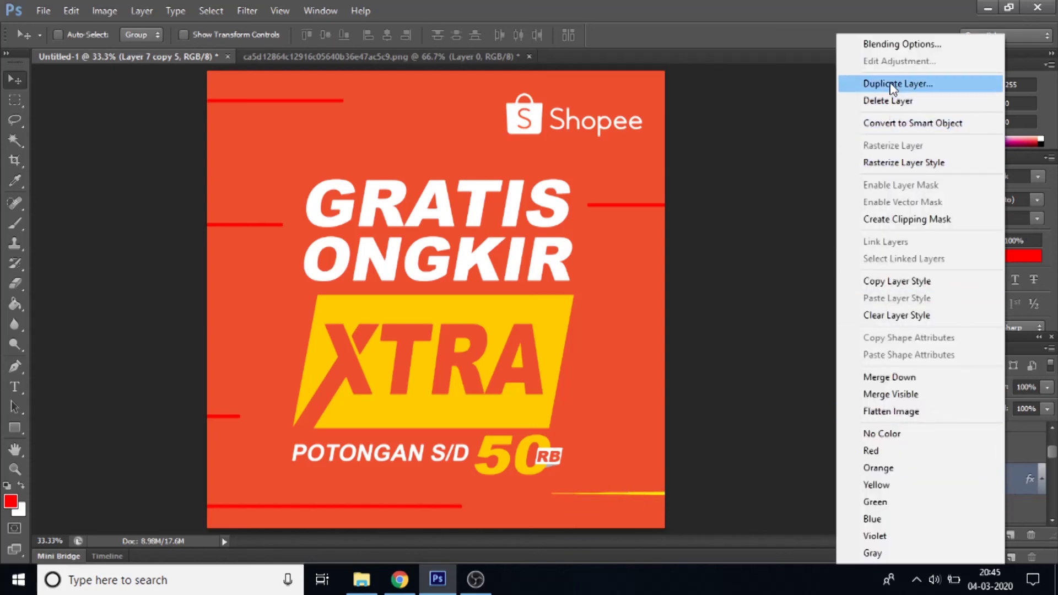
{"action": "left_click", "coordinate": [882, 83]}
{"action": "left_click", "coordinate": [655, 175]}
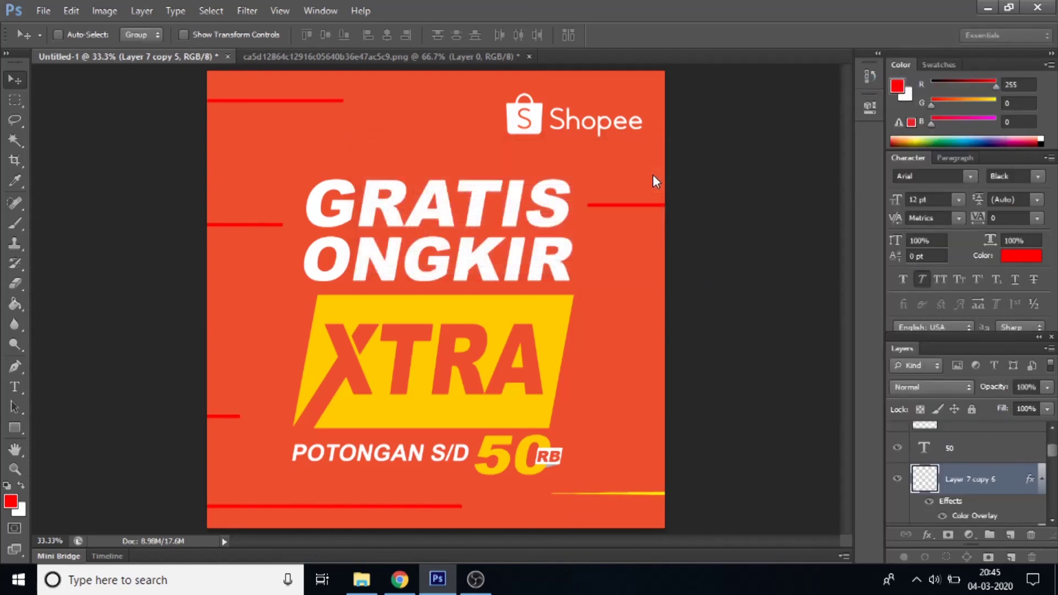
{"action": "left_click_drag", "start_coordinate": [585, 493], "coordinate": [644, 299]}
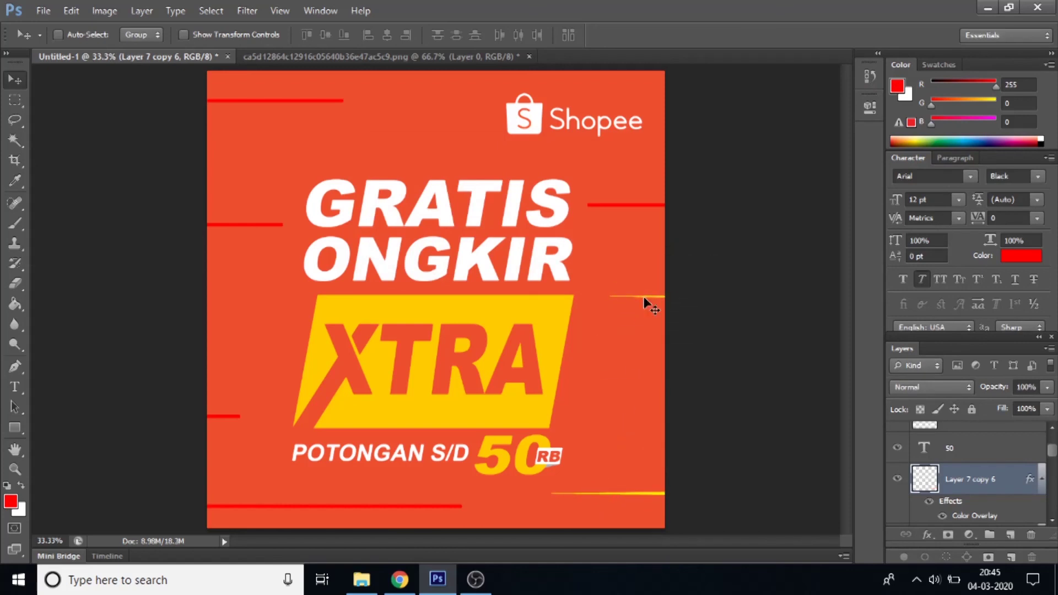
Duplicate that yellow line and move the copy to the poster's left edge
{"action": "right_click", "coordinate": [969, 480]}
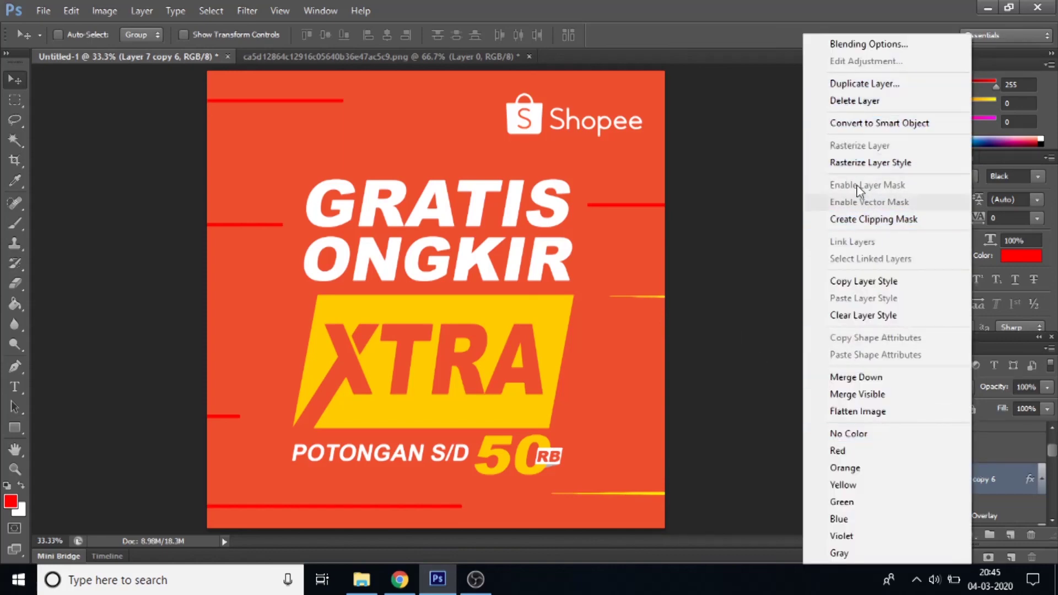
{"action": "left_click", "coordinate": [864, 84]}
{"action": "left_click", "coordinate": [664, 174]}
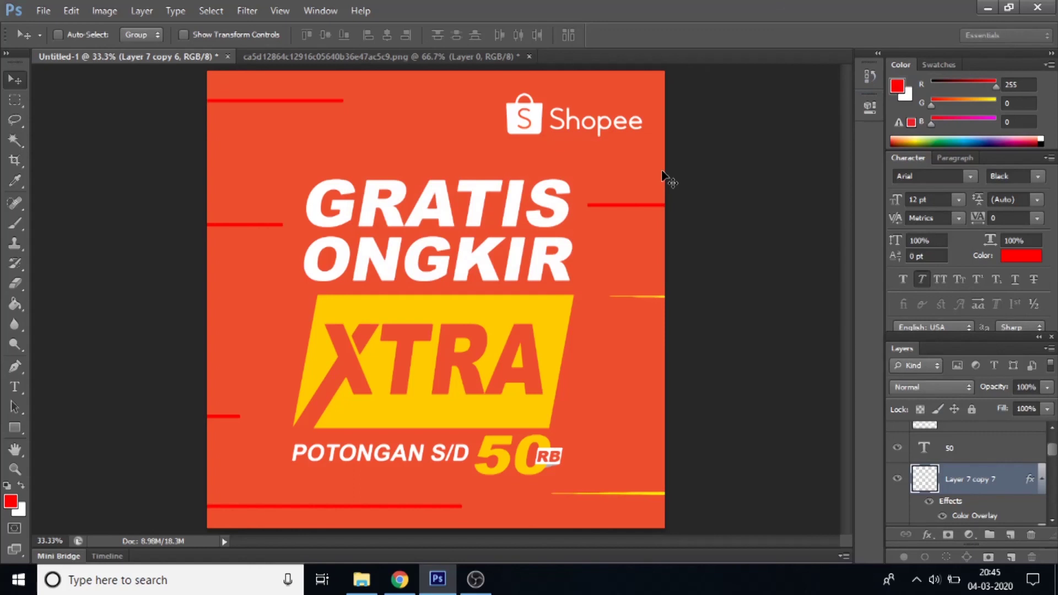
{"action": "mouse_move", "coordinate": [681, 301]}
{"action": "left_mouse_down"}
{"action": "mouse_move", "coordinate": [331, 329]}
{"action": "mouse_move", "coordinate": [208, 321]}
{"action": "left_mouse_up"}
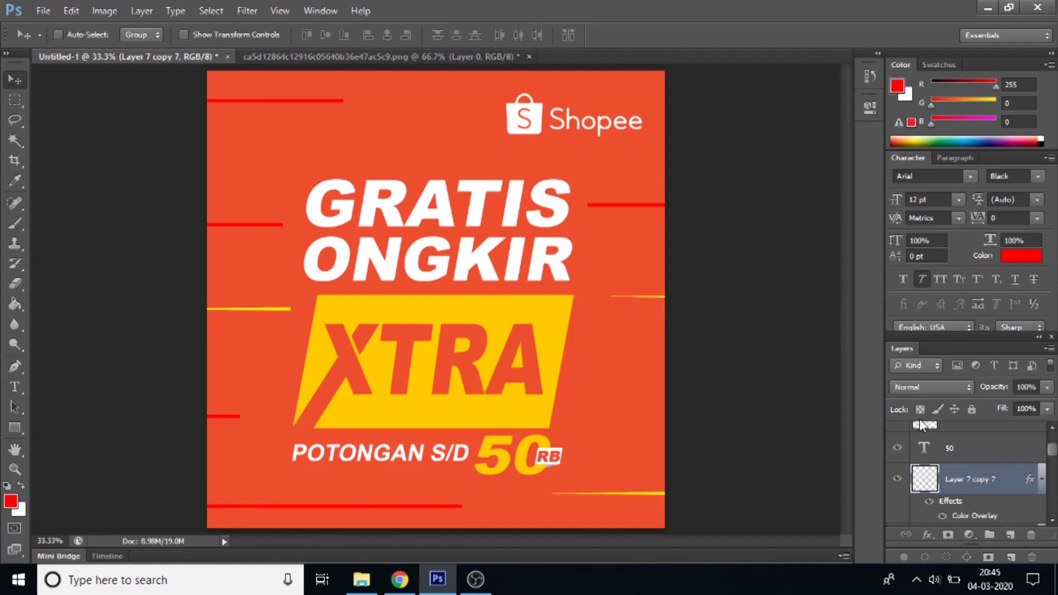
Duplicate the yellow line once more and move the copy near the poster's top
{"action": "right_click", "coordinate": [989, 484]}
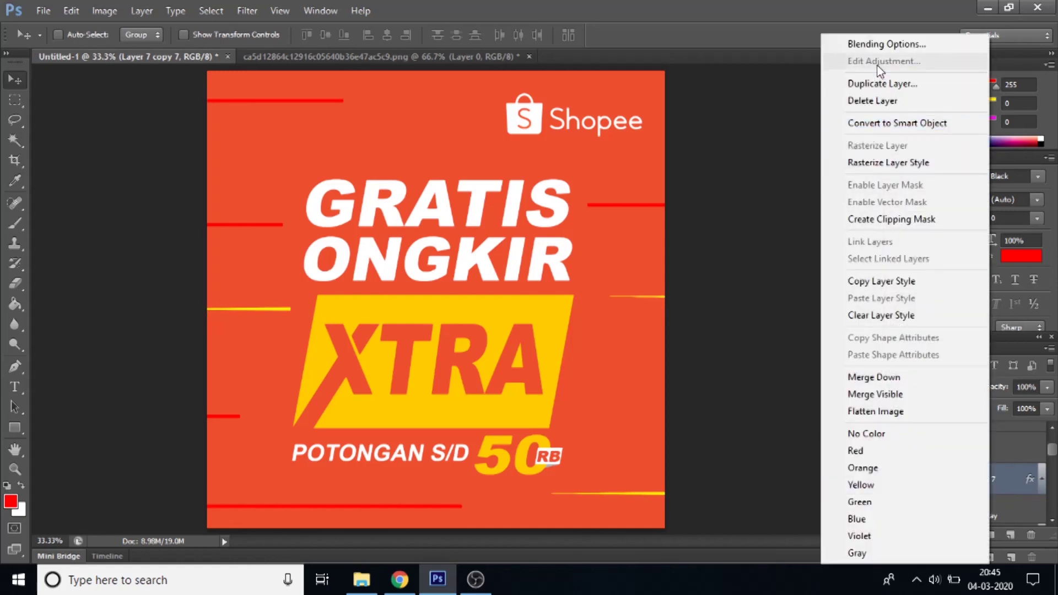
{"action": "left_click", "coordinate": [879, 83]}
{"action": "left_click", "coordinate": [672, 173]}
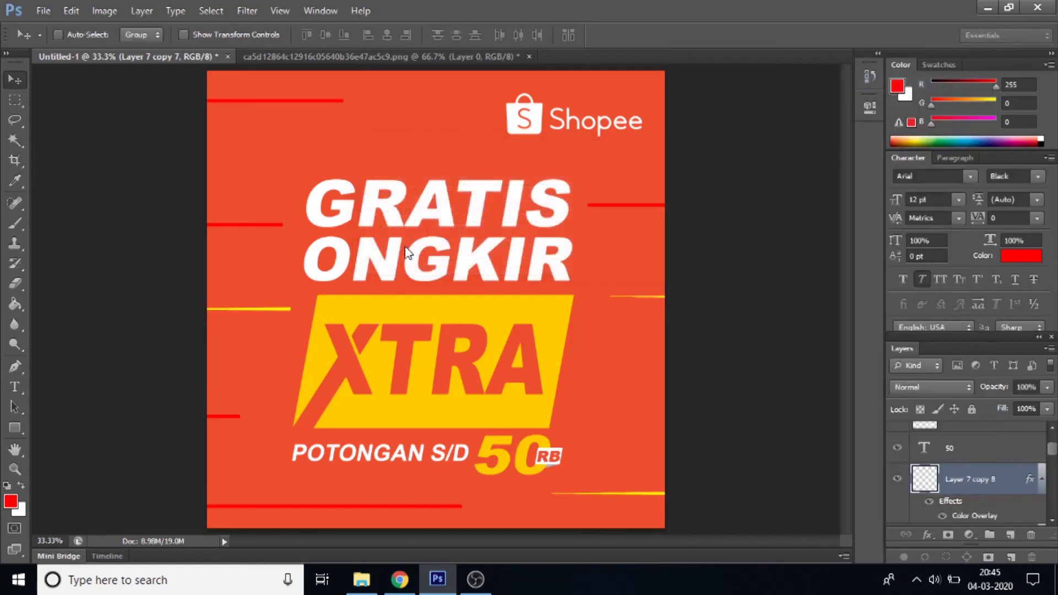
{"action": "mouse_move", "coordinate": [261, 339]}
{"action": "left_mouse_down"}
{"action": "mouse_move", "coordinate": [469, 124]}
{"action": "mouse_move", "coordinate": [445, 89]}
{"action": "left_mouse_up"}
Shorten the top yellow line from its left end, then fit the poster on screen
{"action": "left_click", "coordinate": [14, 469]}
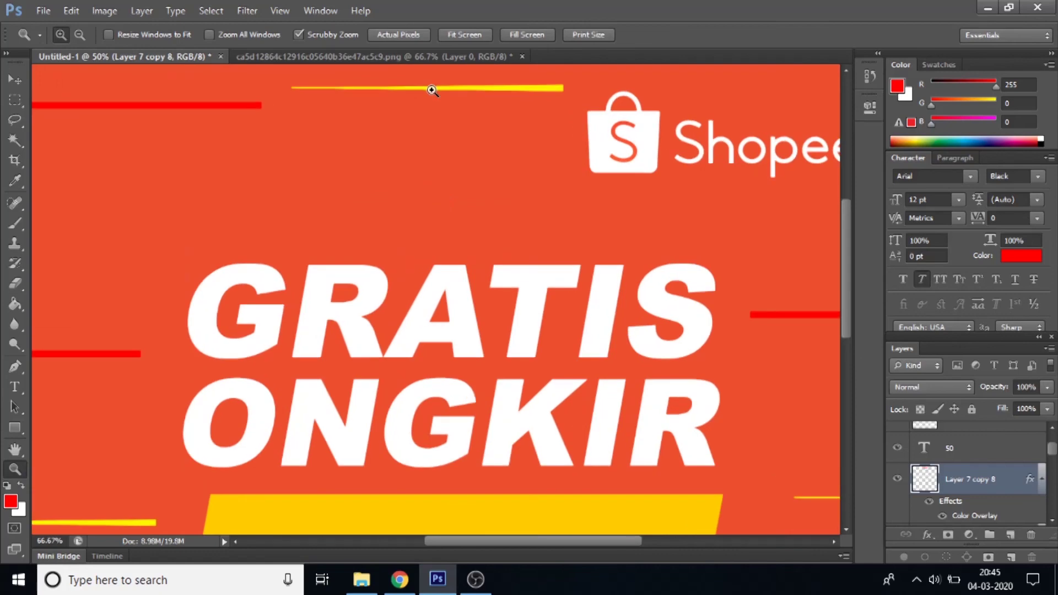
{"action": "key", "text": "ctrl+t"}
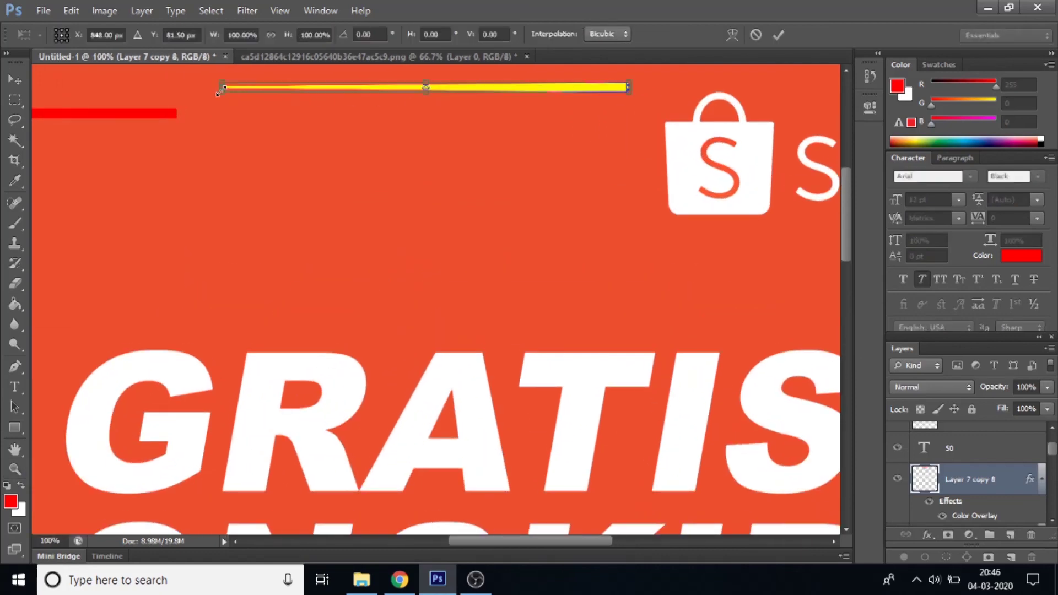
{"action": "left_click_drag", "start_coordinate": [227, 87], "coordinate": [347, 88]}
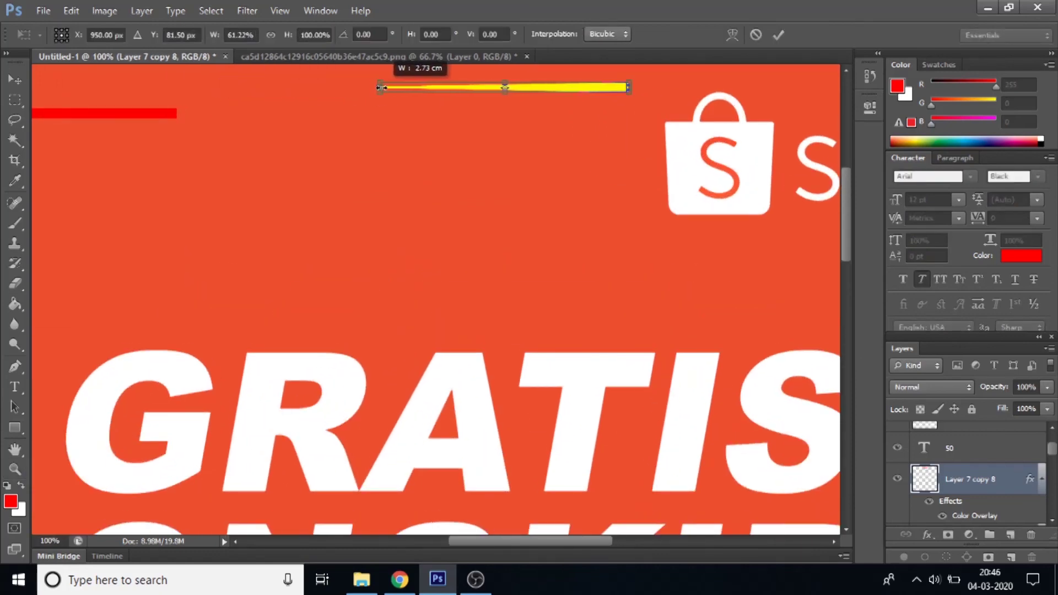
{"action": "key", "text": "Return"}
{"action": "key", "text": "z"}
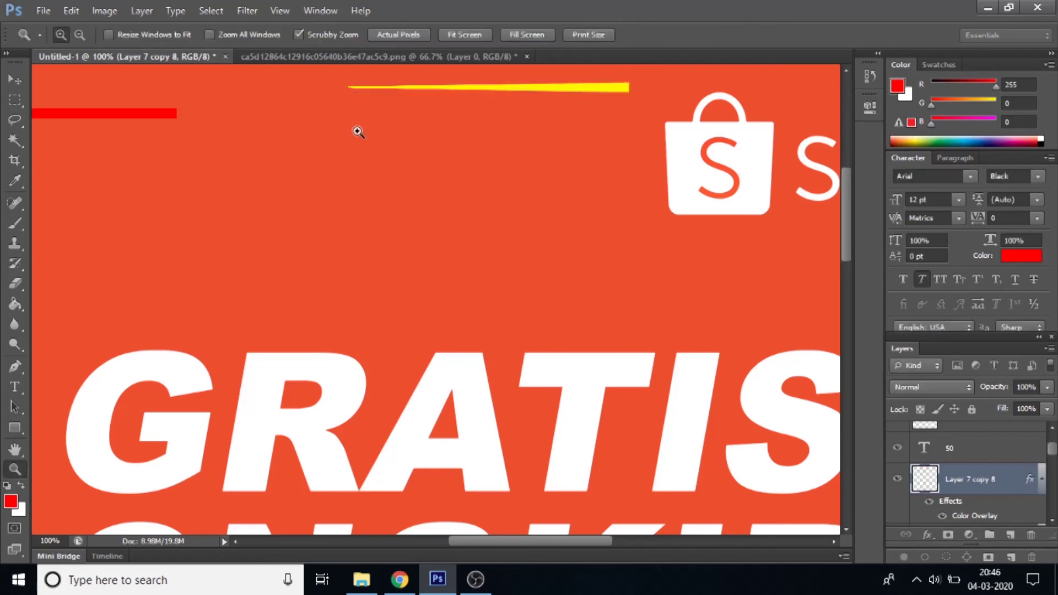
{"action": "right_click", "coordinate": [360, 147]}
{"action": "left_click", "coordinate": [376, 158]}
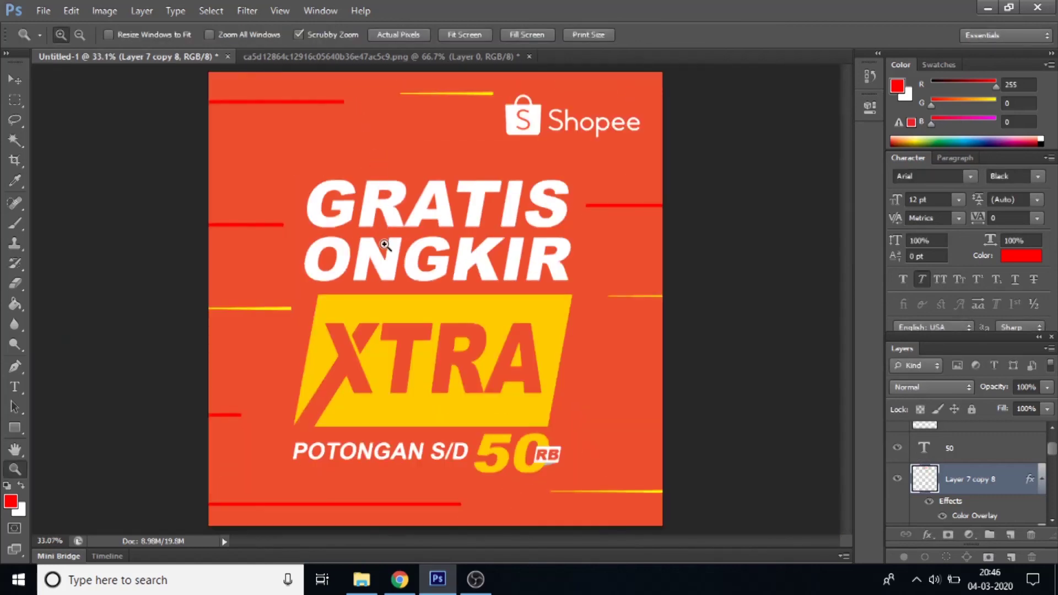
Duplicate the top yellow line, move it below the Shopee logo, and lengthen it leftward
{"action": "left_click", "coordinate": [15, 80]}
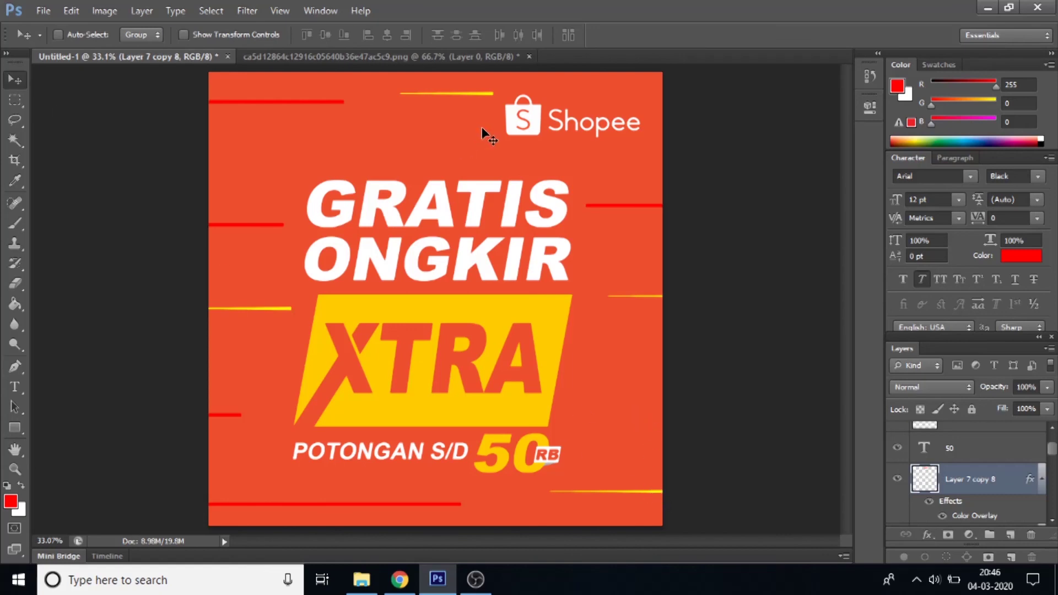
{"action": "right_click", "coordinate": [486, 95]}
{"action": "left_click", "coordinate": [502, 104]}
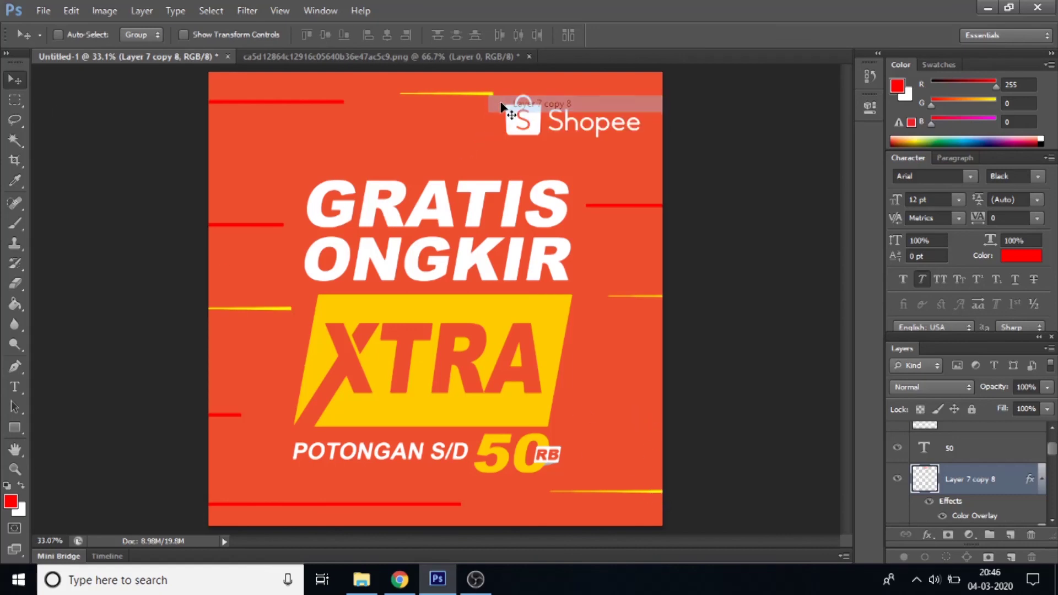
{"action": "right_click", "coordinate": [995, 483]}
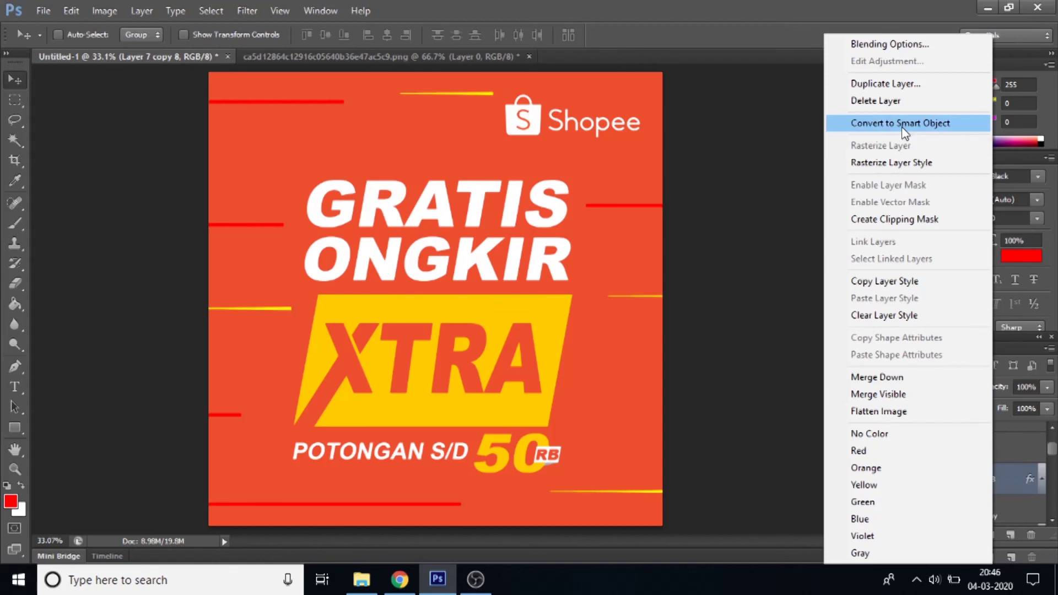
{"action": "left_click", "coordinate": [904, 87]}
{"action": "left_click", "coordinate": [663, 174]}
{"action": "left_click_drag", "start_coordinate": [493, 109], "coordinate": [661, 163]}
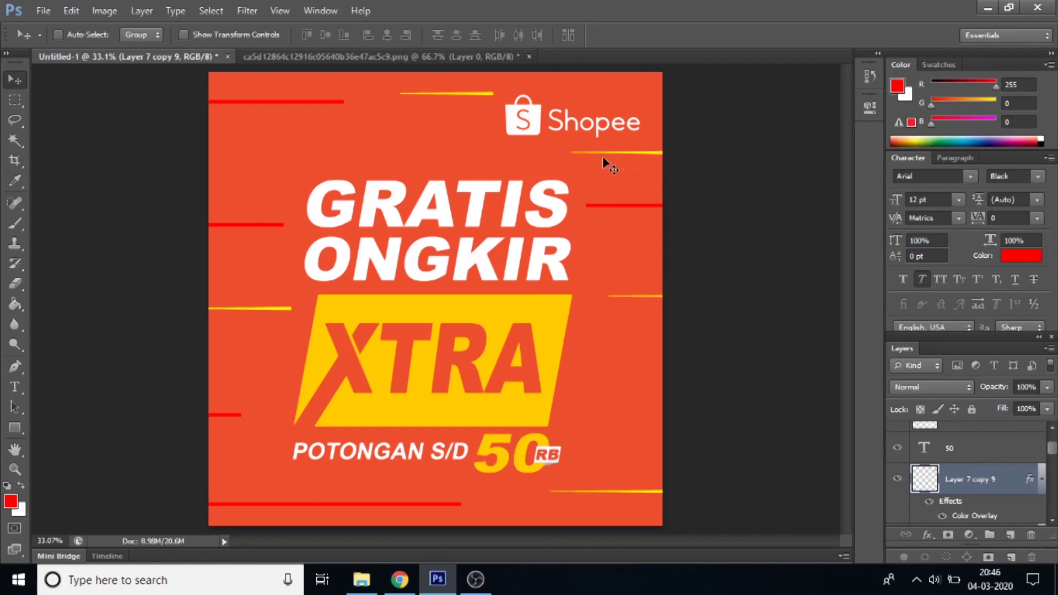
{"action": "key", "text": "ctrl+t"}
{"action": "left_click_drag", "start_coordinate": [572, 152], "coordinate": [524, 154]}
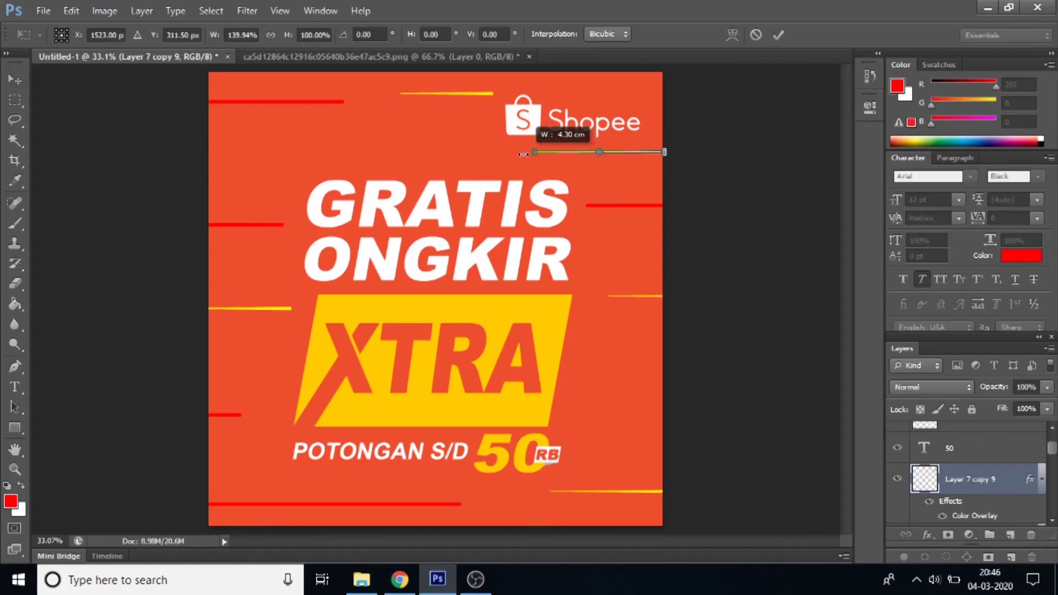
{"action": "key", "text": "Return"}
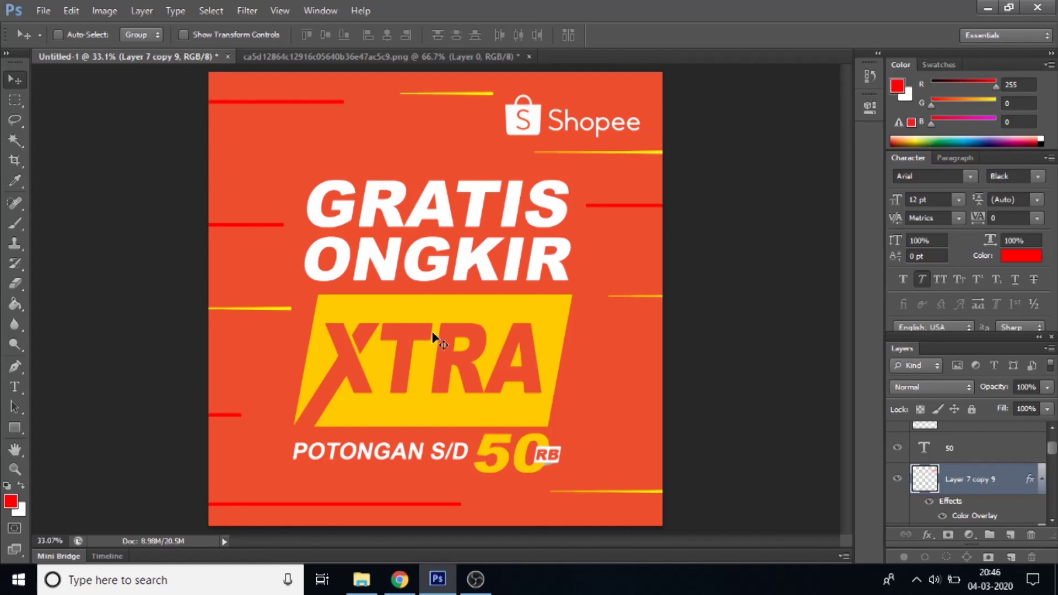
Start Save As and browse to G:\Tutorial Gratis Photoshop\Shopee gratis ongkir
{"action": "left_click", "coordinate": [45, 11]}
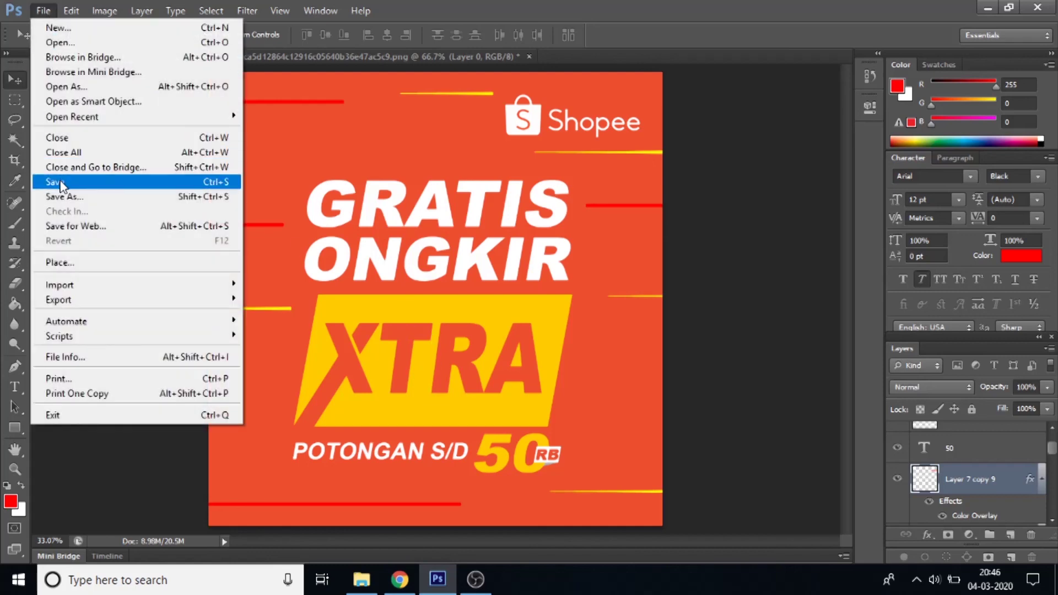
{"action": "left_click", "coordinate": [70, 195]}
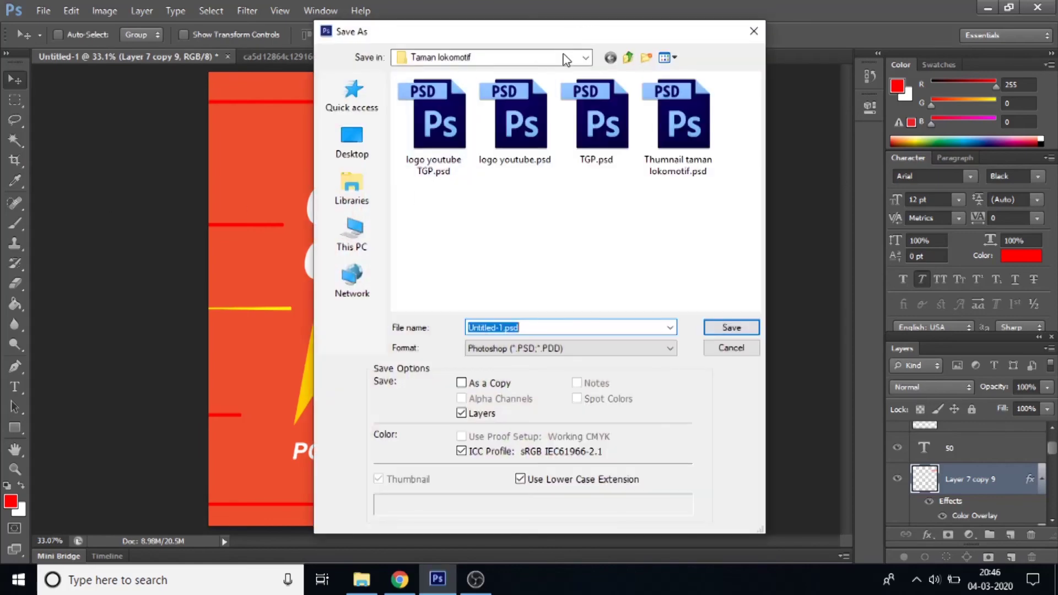
{"action": "left_click", "coordinate": [480, 250]}
{"action": "key", "text": "F4"}
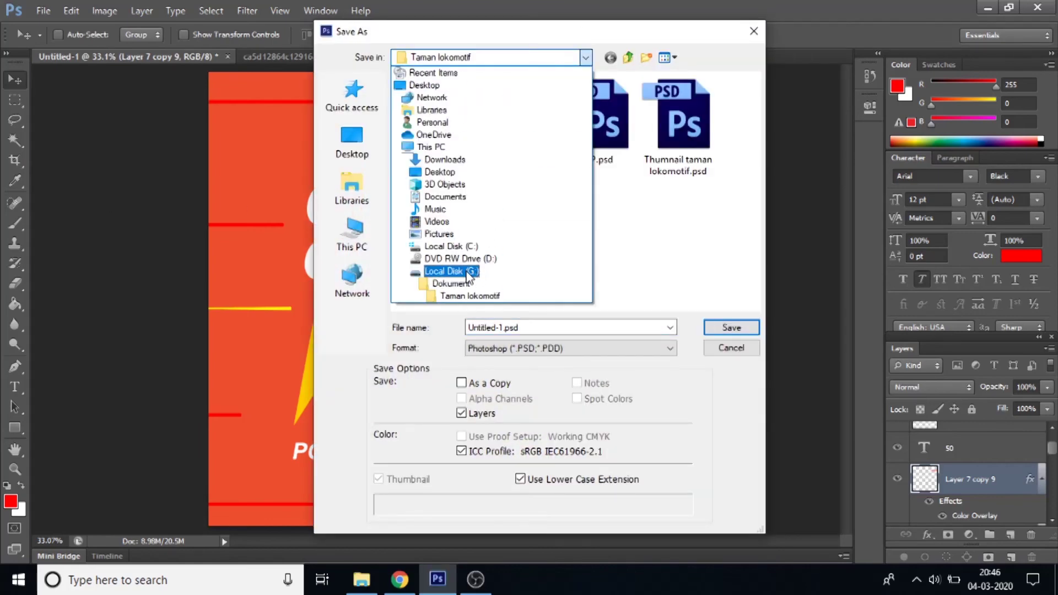
{"action": "left_click", "coordinate": [466, 274]}
{"action": "left_click", "coordinate": [517, 248]}
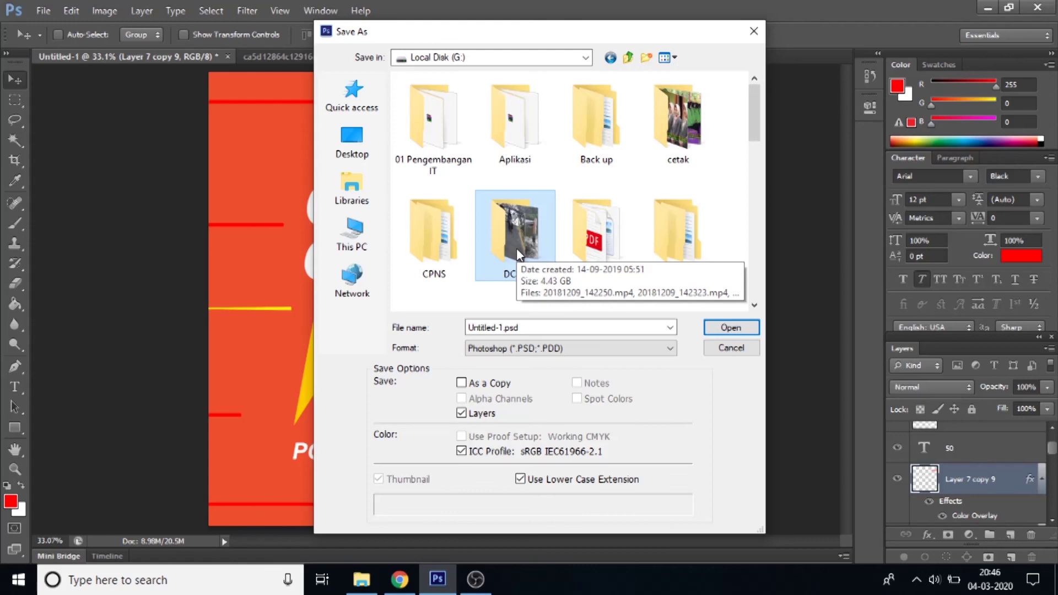
{"action": "type", "text": "tu"}
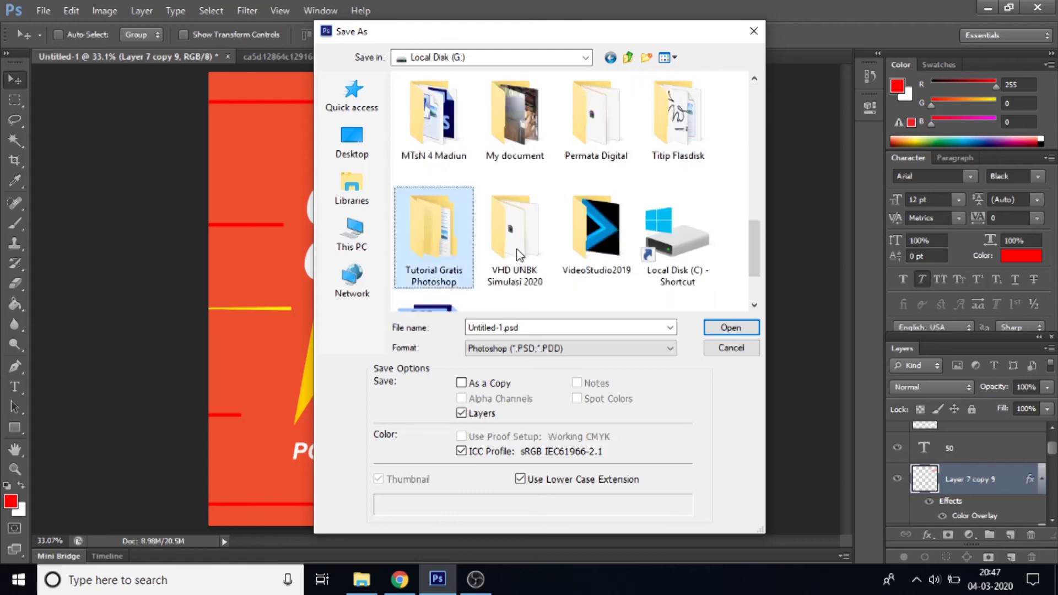
{"action": "double_click", "coordinate": [420, 245]}
{"action": "left_click", "coordinate": [428, 101]}
{"action": "double_click", "coordinate": [427, 101]}
Save the poster as PSD 'Desain shopee gratis ongkir', accepting the compatibility option
{"action": "left_click", "coordinate": [537, 326]}
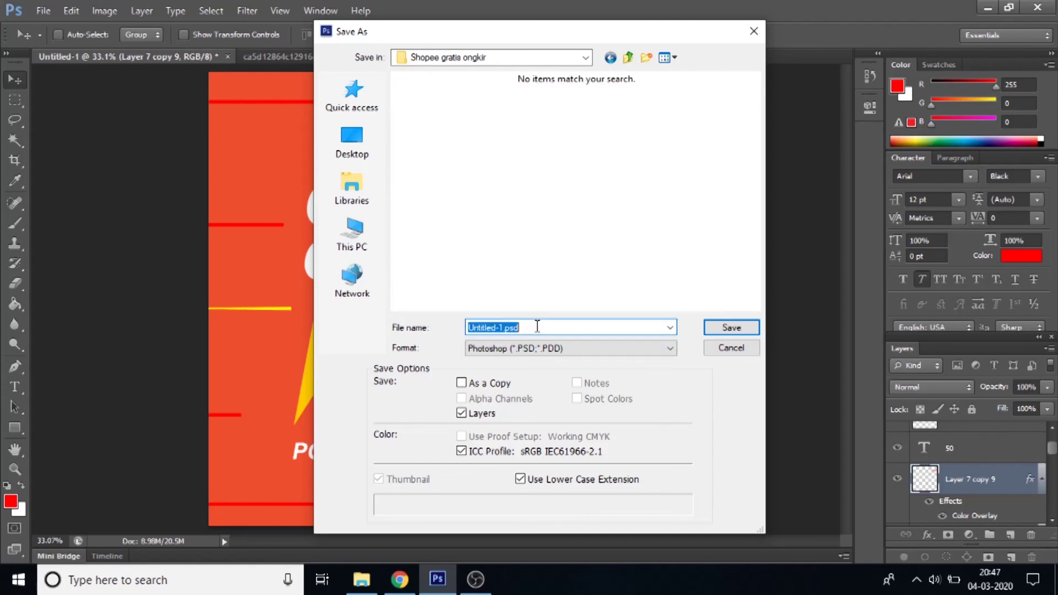
{"action": "type", "text": "Desain shopee gratis ongkir"}
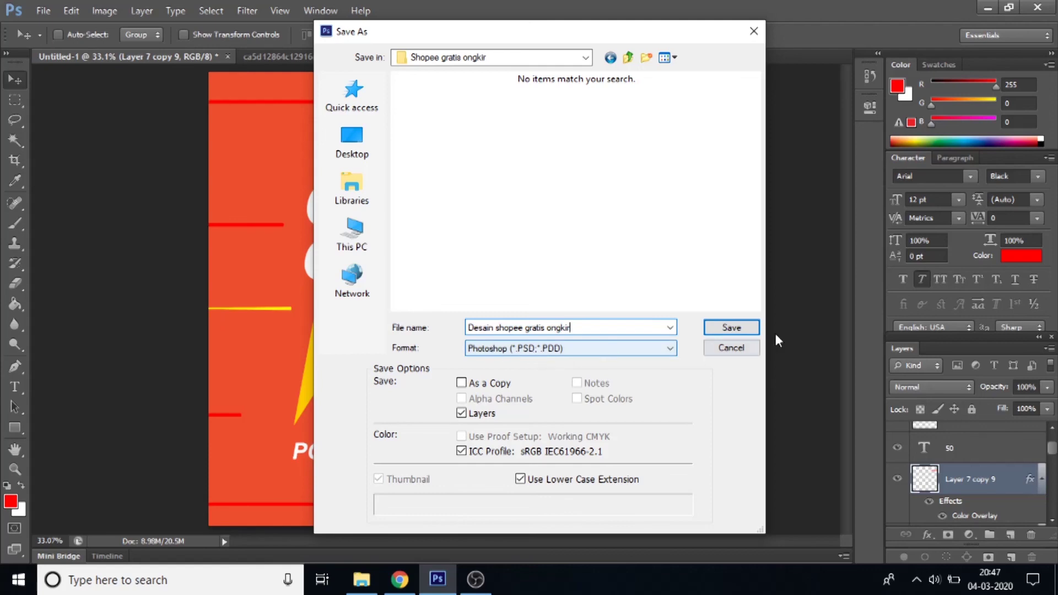
{"action": "left_click", "coordinate": [733, 327]}
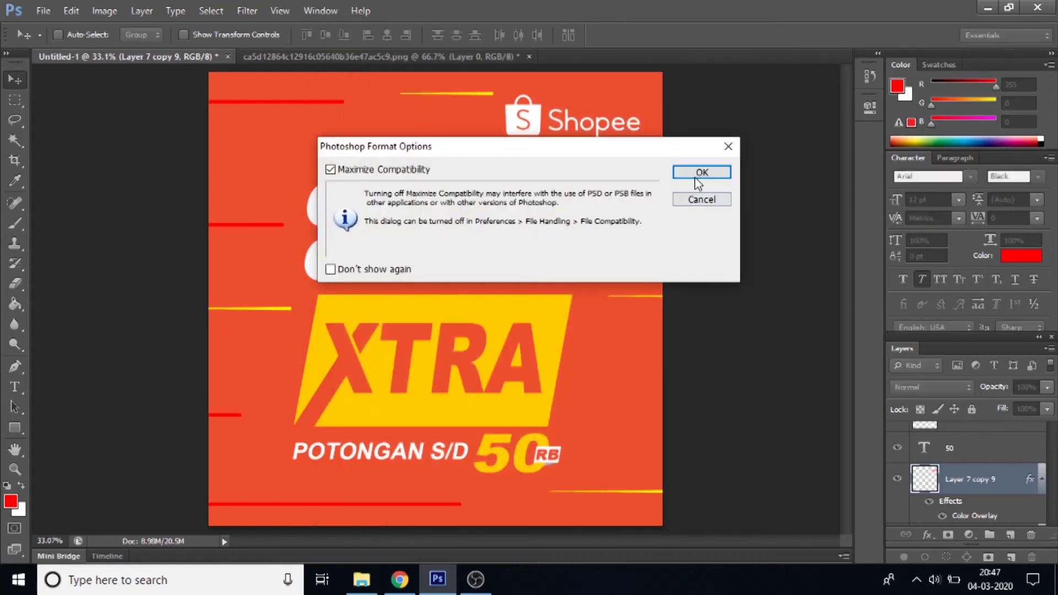
{"action": "left_click", "coordinate": [697, 170]}
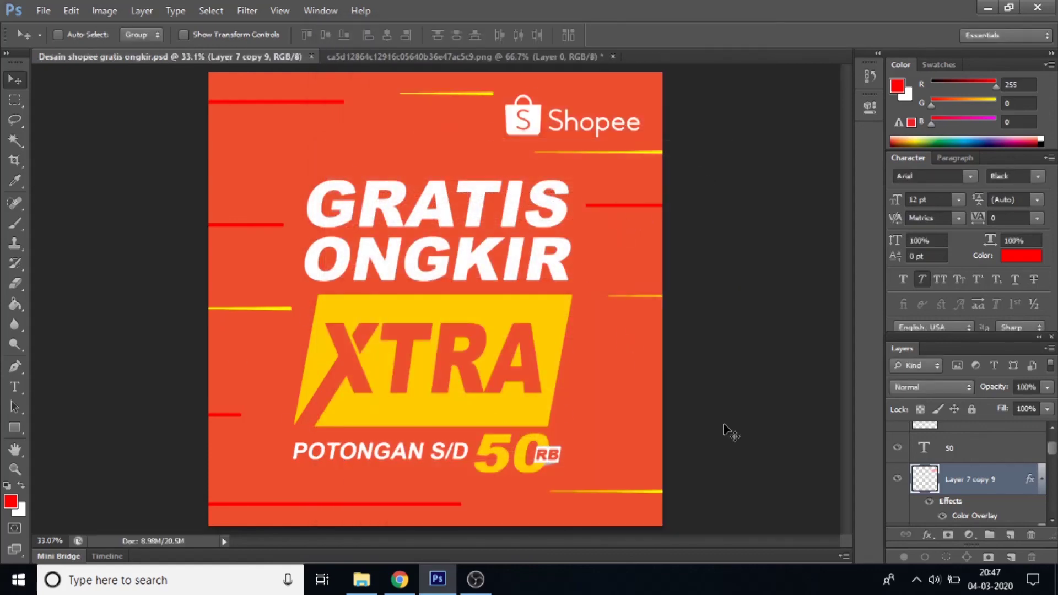
Flatten the image and save it as a maximum-quality JPEG 'Desain shopee gratis ongkir'
{"action": "left_click", "coordinate": [1050, 350]}
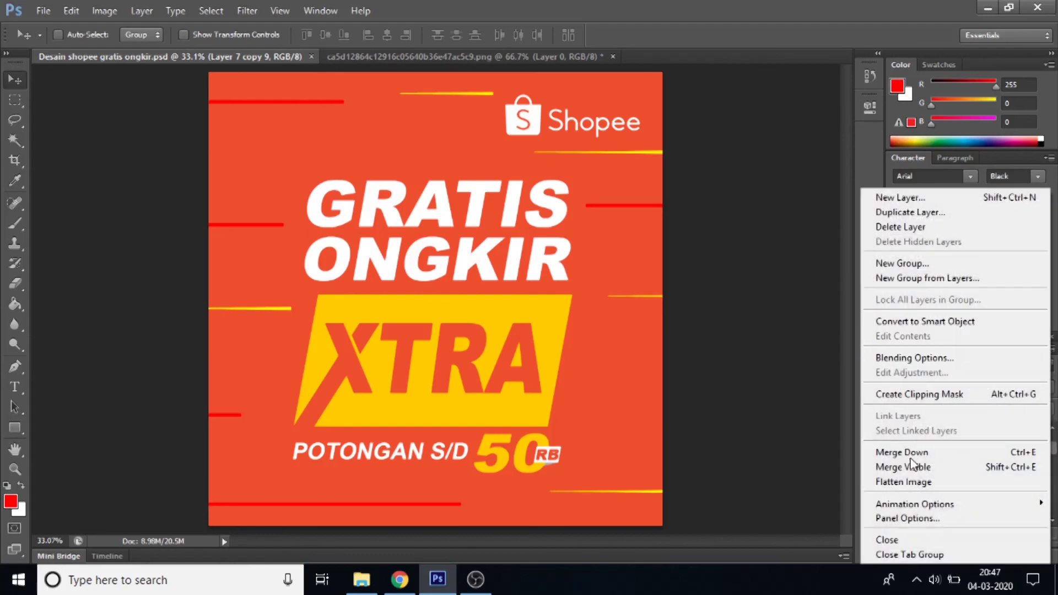
{"action": "left_click", "coordinate": [904, 483]}
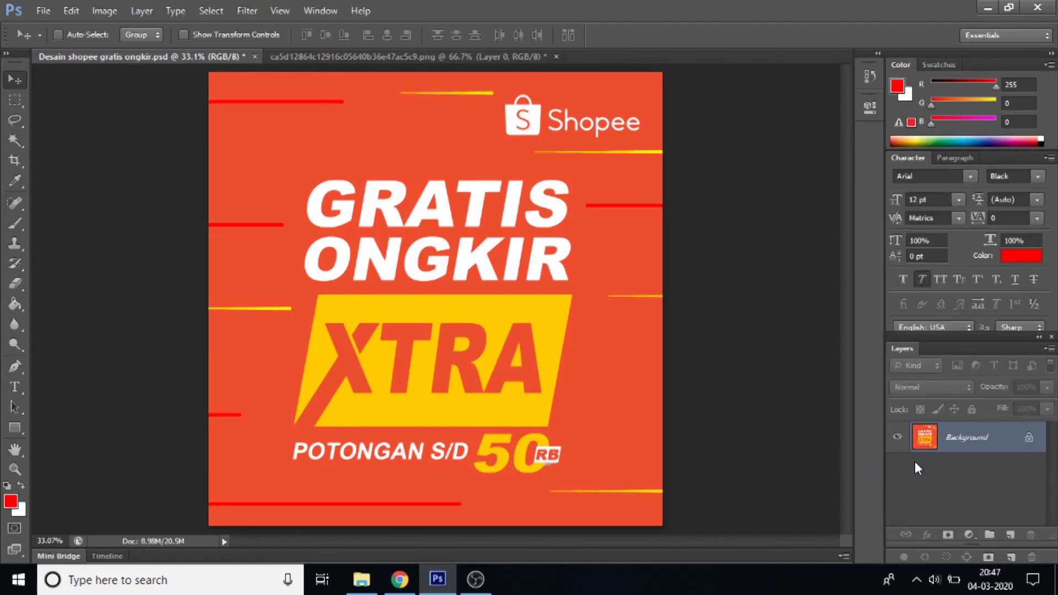
{"action": "left_click", "coordinate": [44, 9]}
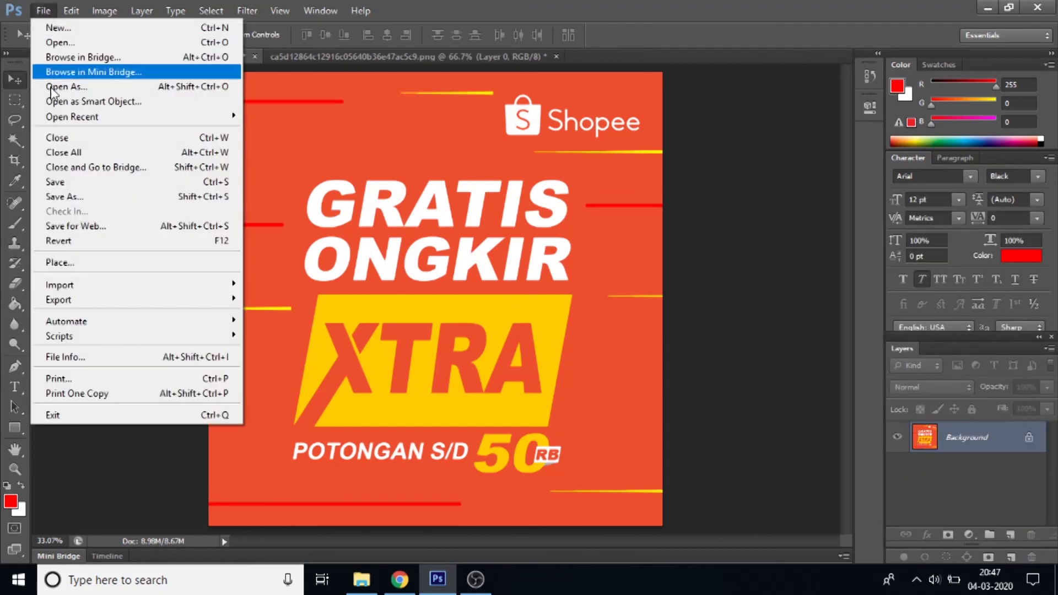
{"action": "left_click", "coordinate": [110, 196]}
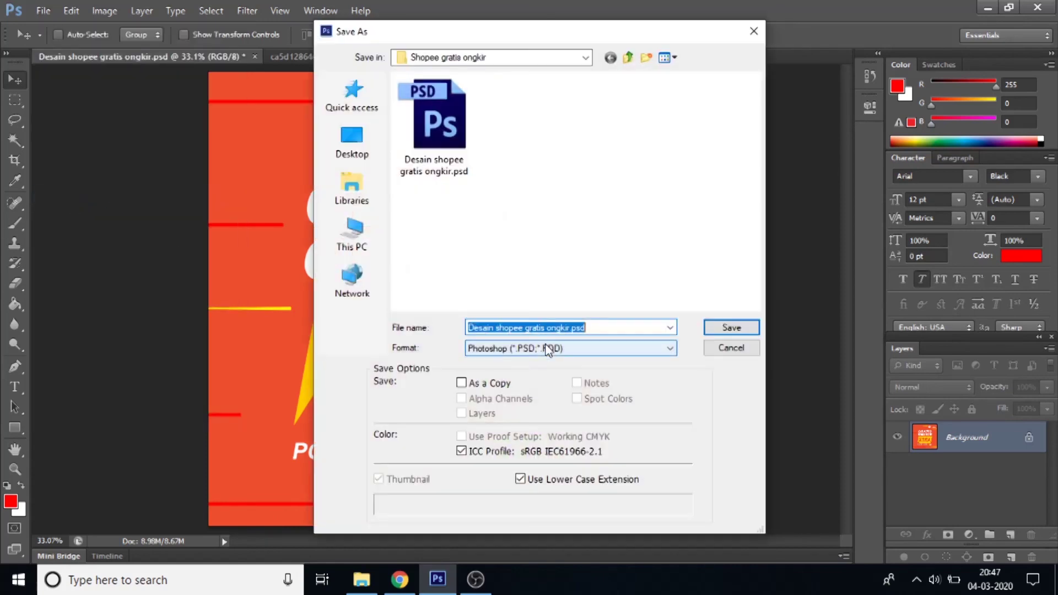
{"action": "left_click", "coordinate": [547, 348]}
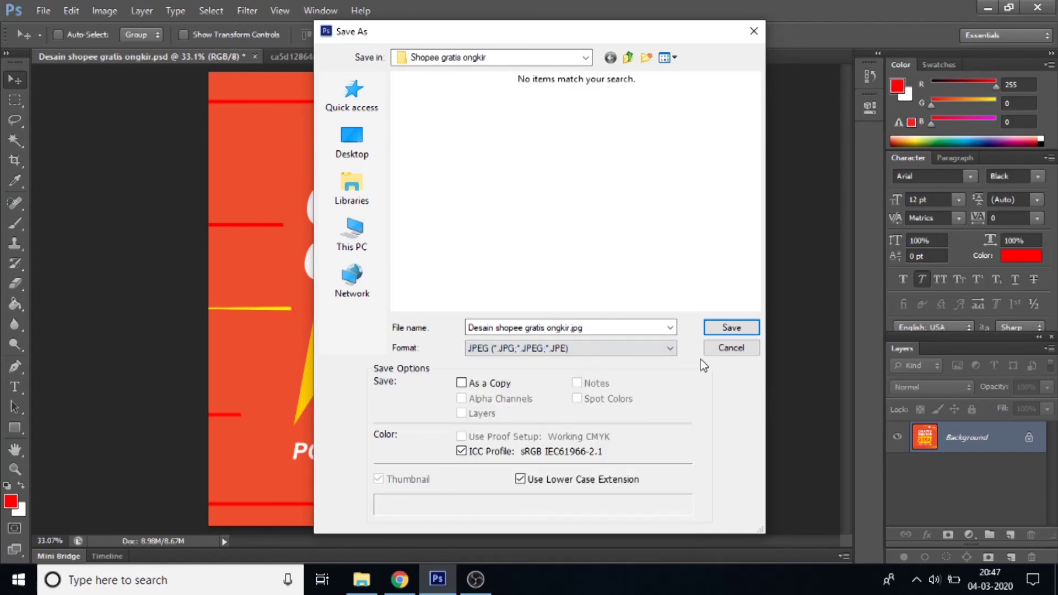
{"action": "left_click", "coordinate": [723, 328]}
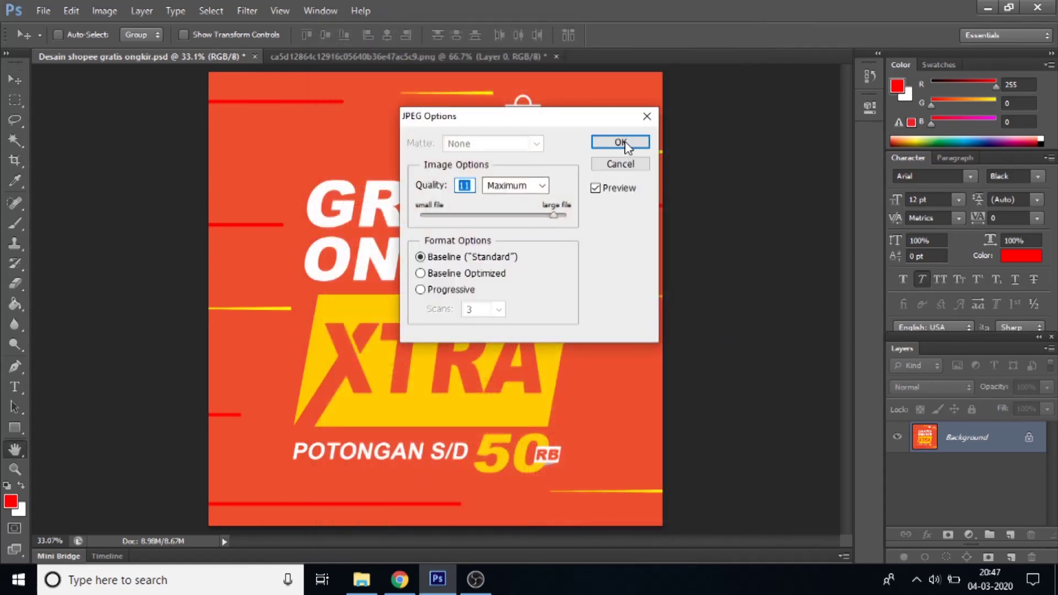
{"action": "left_click", "coordinate": [620, 142]}
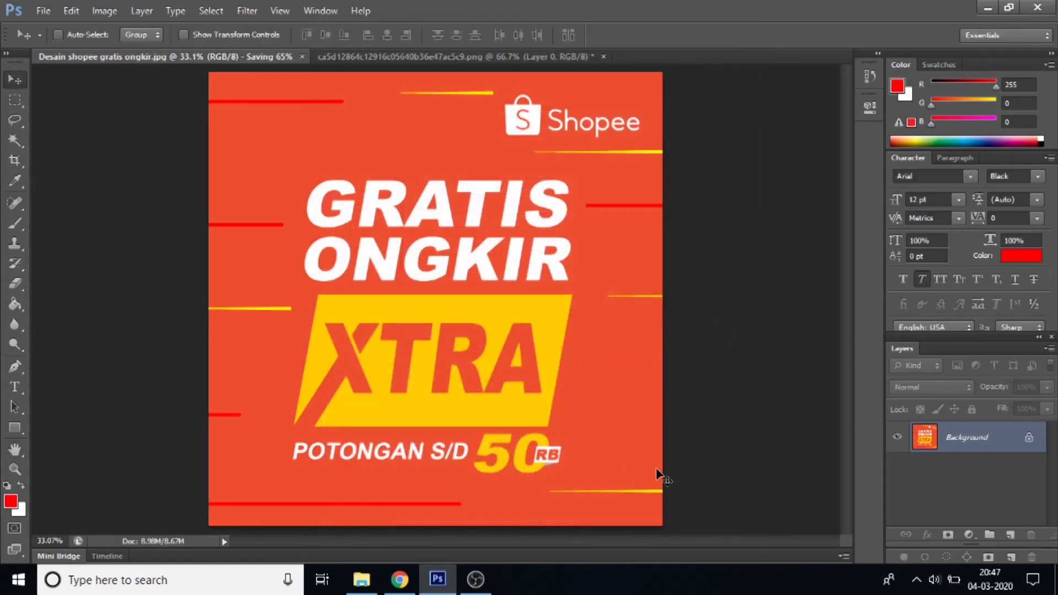